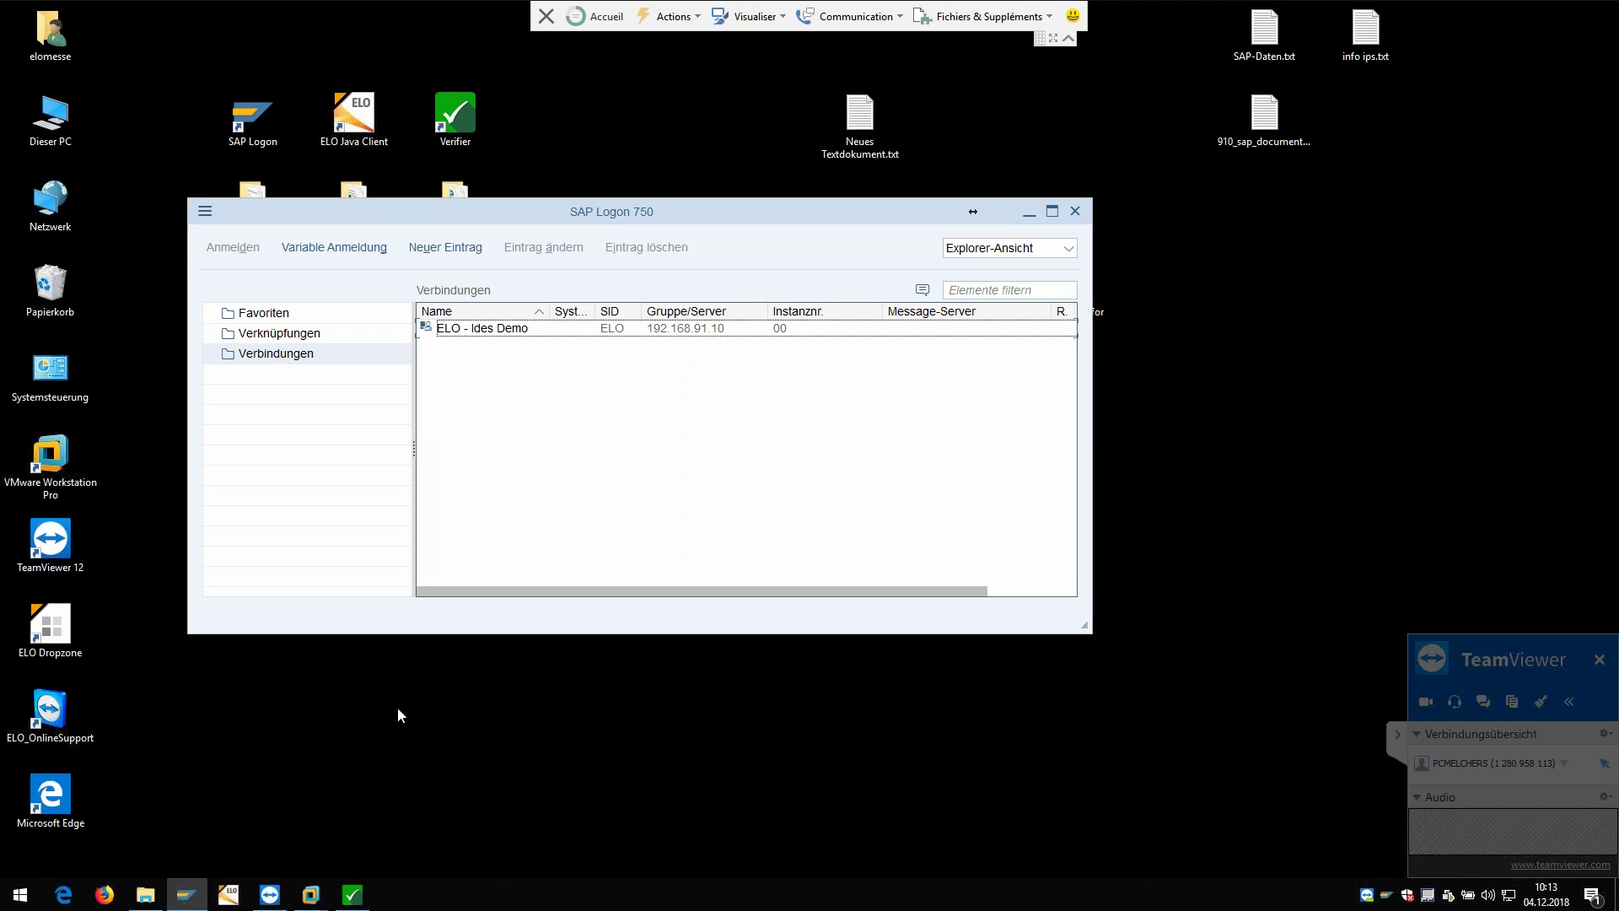
# Step: Sign in to the ELO Java Client ELOCCDEMO11 archive with the demo user's password
pyautogui.click(227, 896)
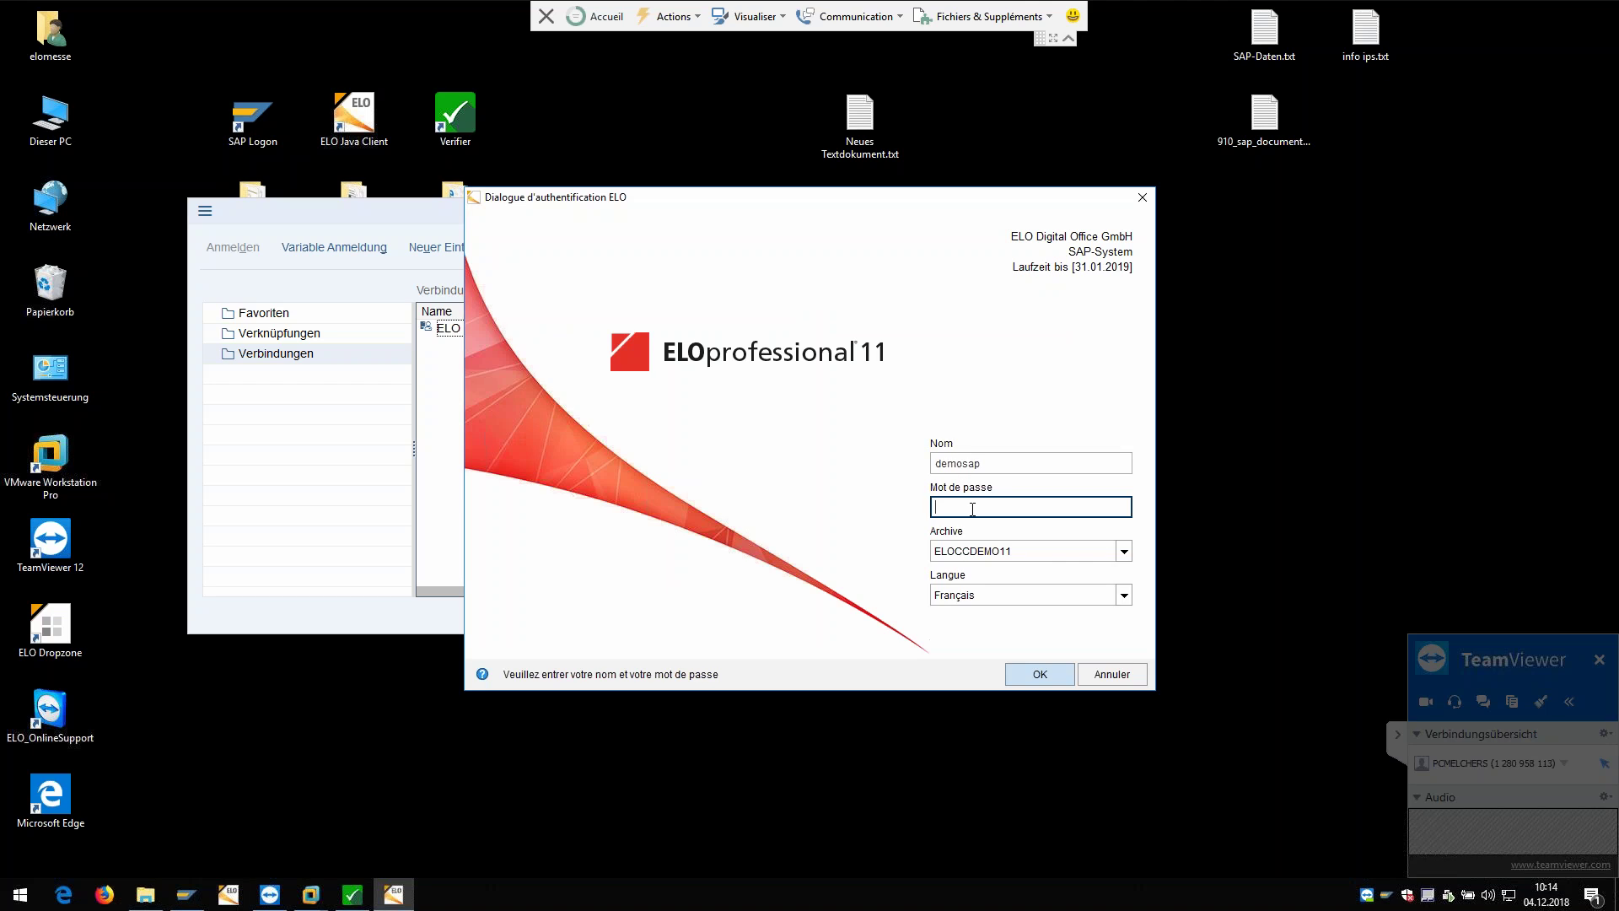
pyautogui.write('emosap')
pyautogui.press('Return')
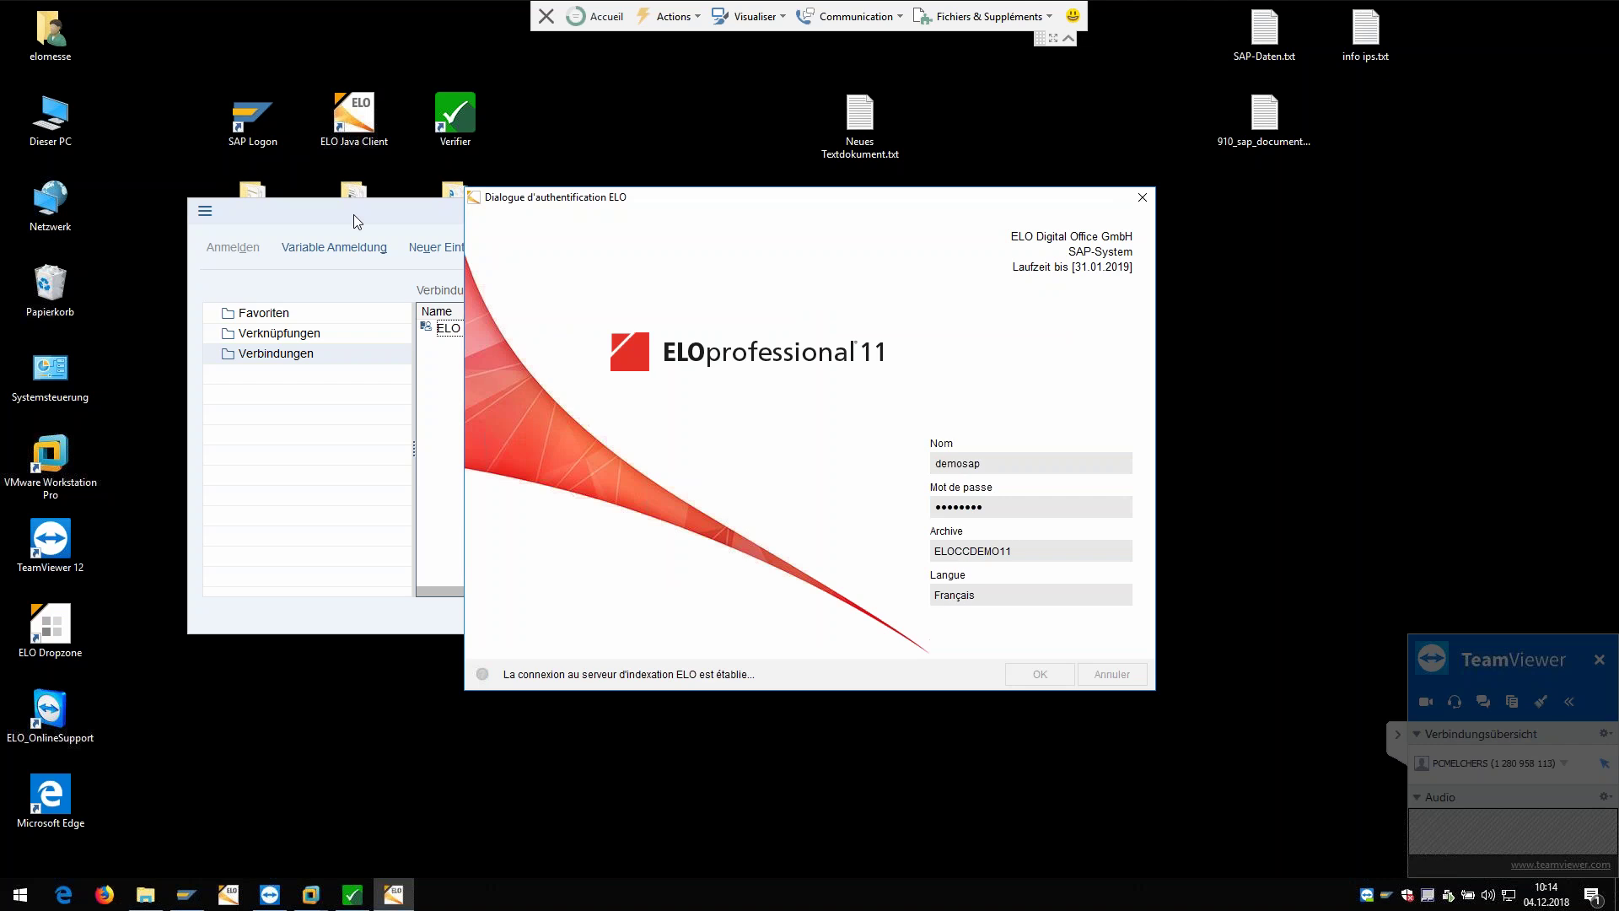
# Step: Open the SAP login for the ELO - Ides Demo connection from SAP Logon
pyautogui.click(353, 214)
pyautogui.click(579, 333)
pyautogui.doubleClick(579, 331)
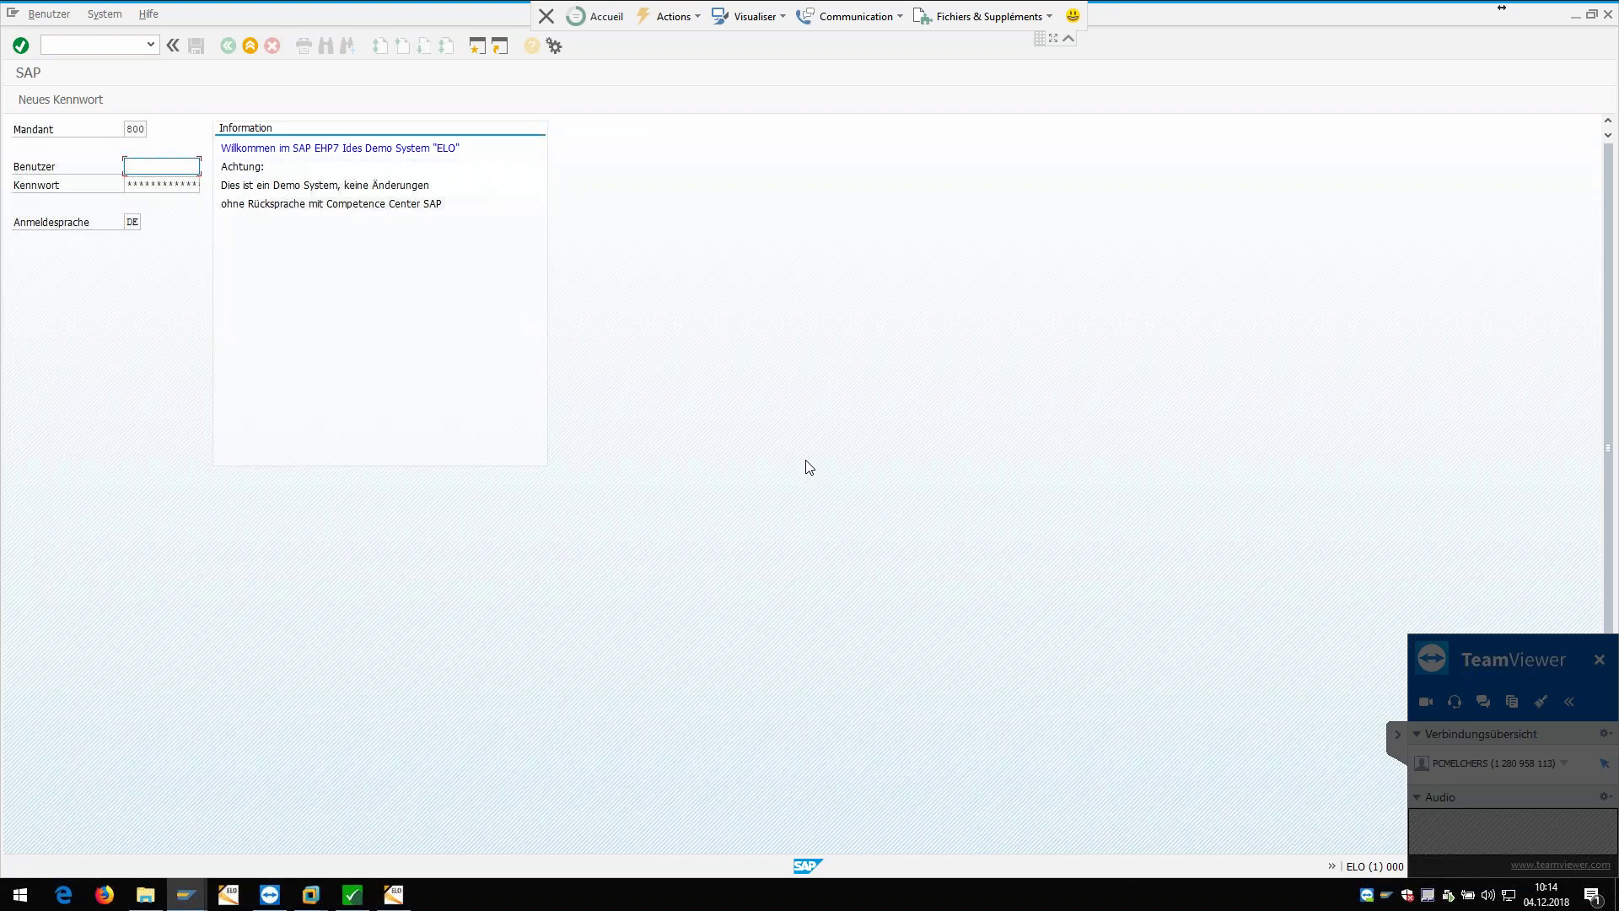
# Step: Log on to SAP client 800 with the demo user and password, logon language fr
pyautogui.write('demosap')
pyautogui.press('Tab')
pyautogui.hotkey('ctrl', 'v')
pyautogui.press('Tab')
pyautogui.write('fr')
pyautogui.press('Return')
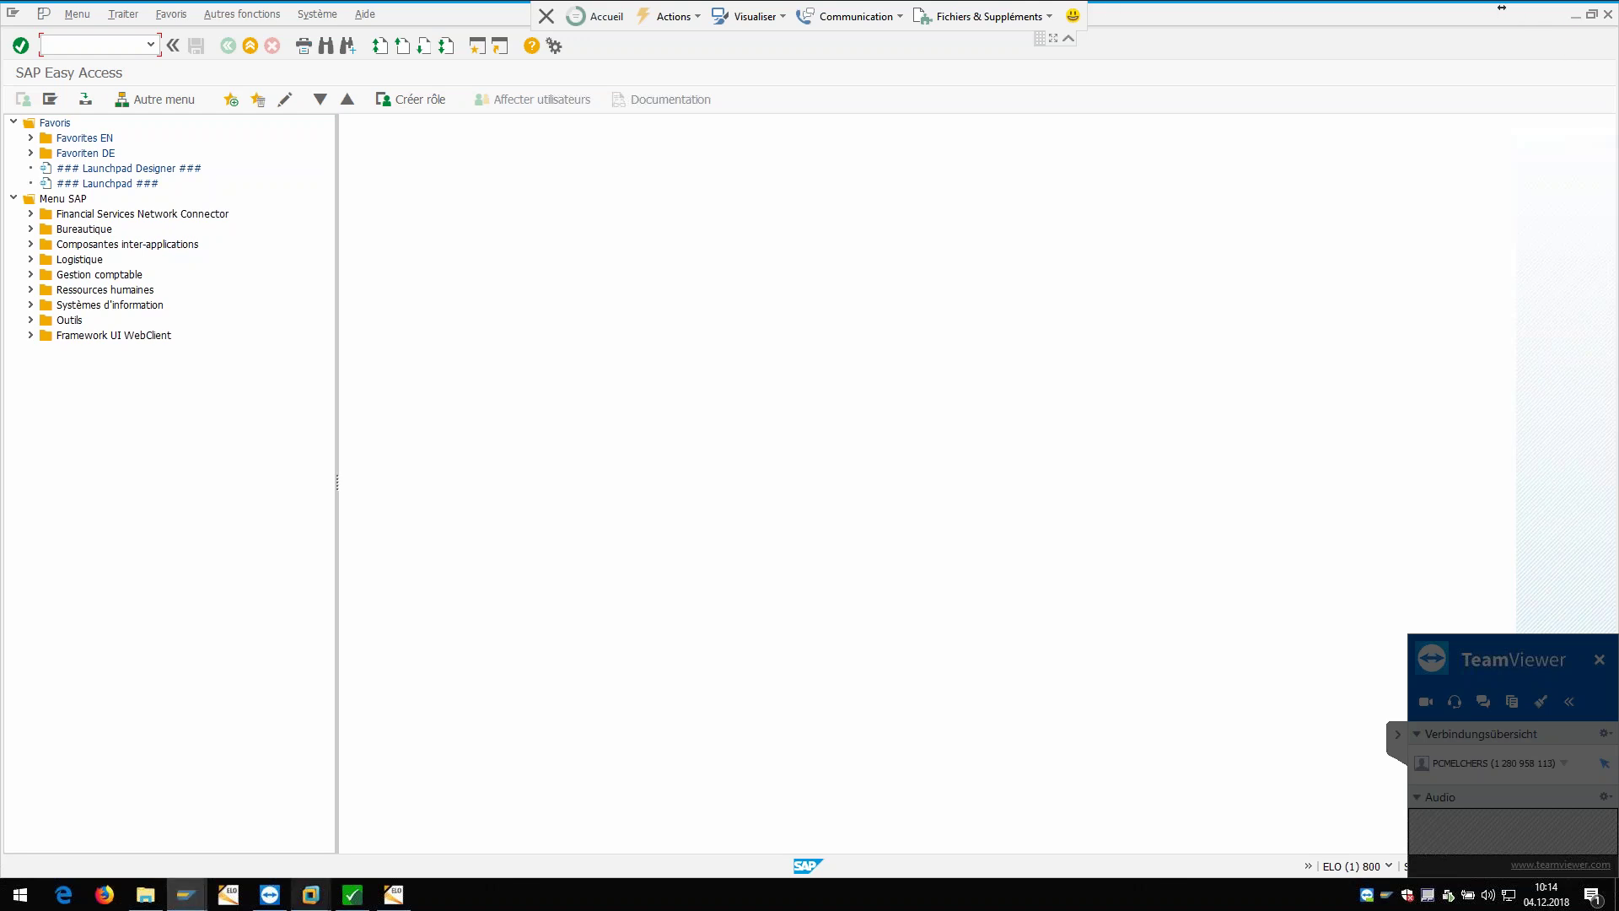
# Step: Bring the ELO Java Client home feed for ELOCCDEMO11 back to the front
pyautogui.click(395, 895)
pyautogui.click(395, 898)
pyautogui.click(394, 896)
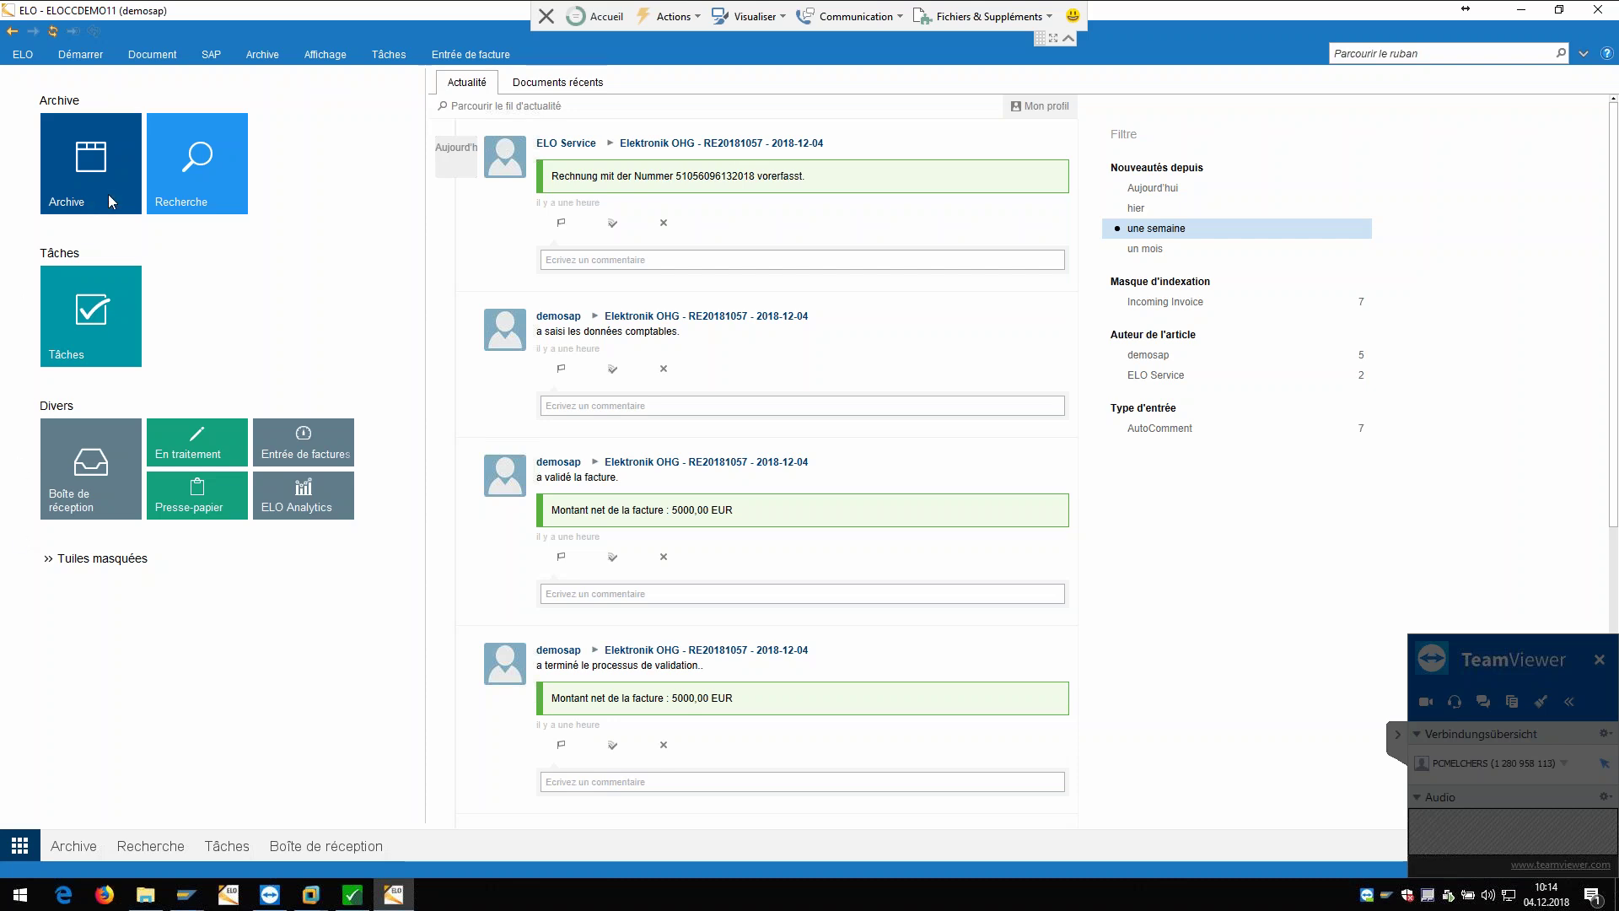
# Step: In the Archive, collapse Invoice and expand SAP down to E0003 - Elektronik OHG
pyautogui.click(84, 143)
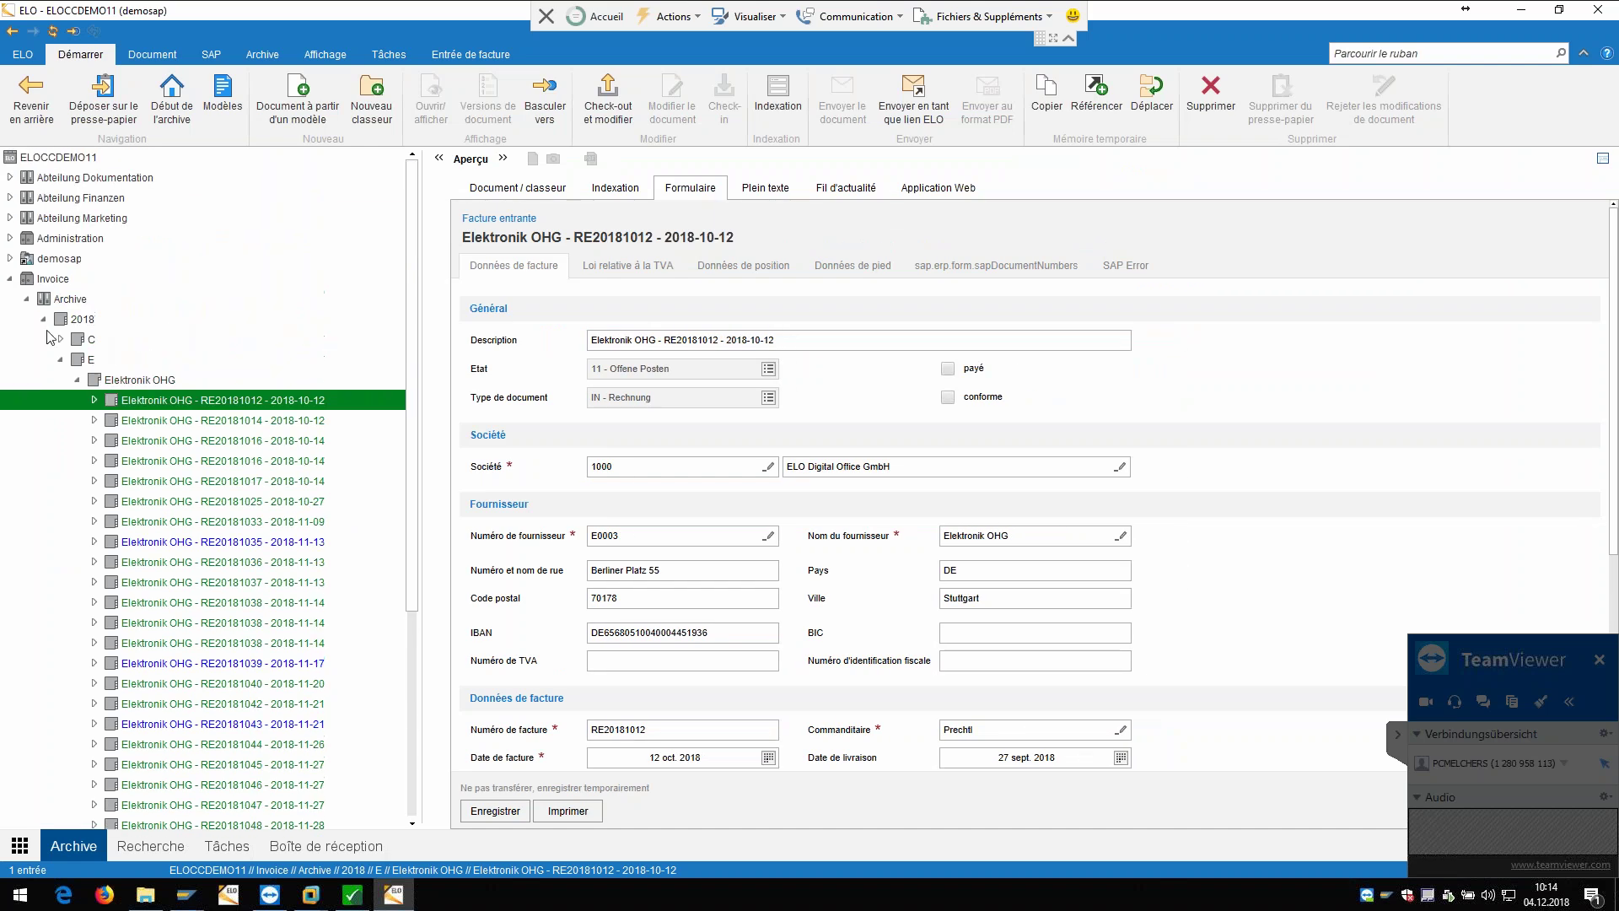
pyautogui.click(10, 279)
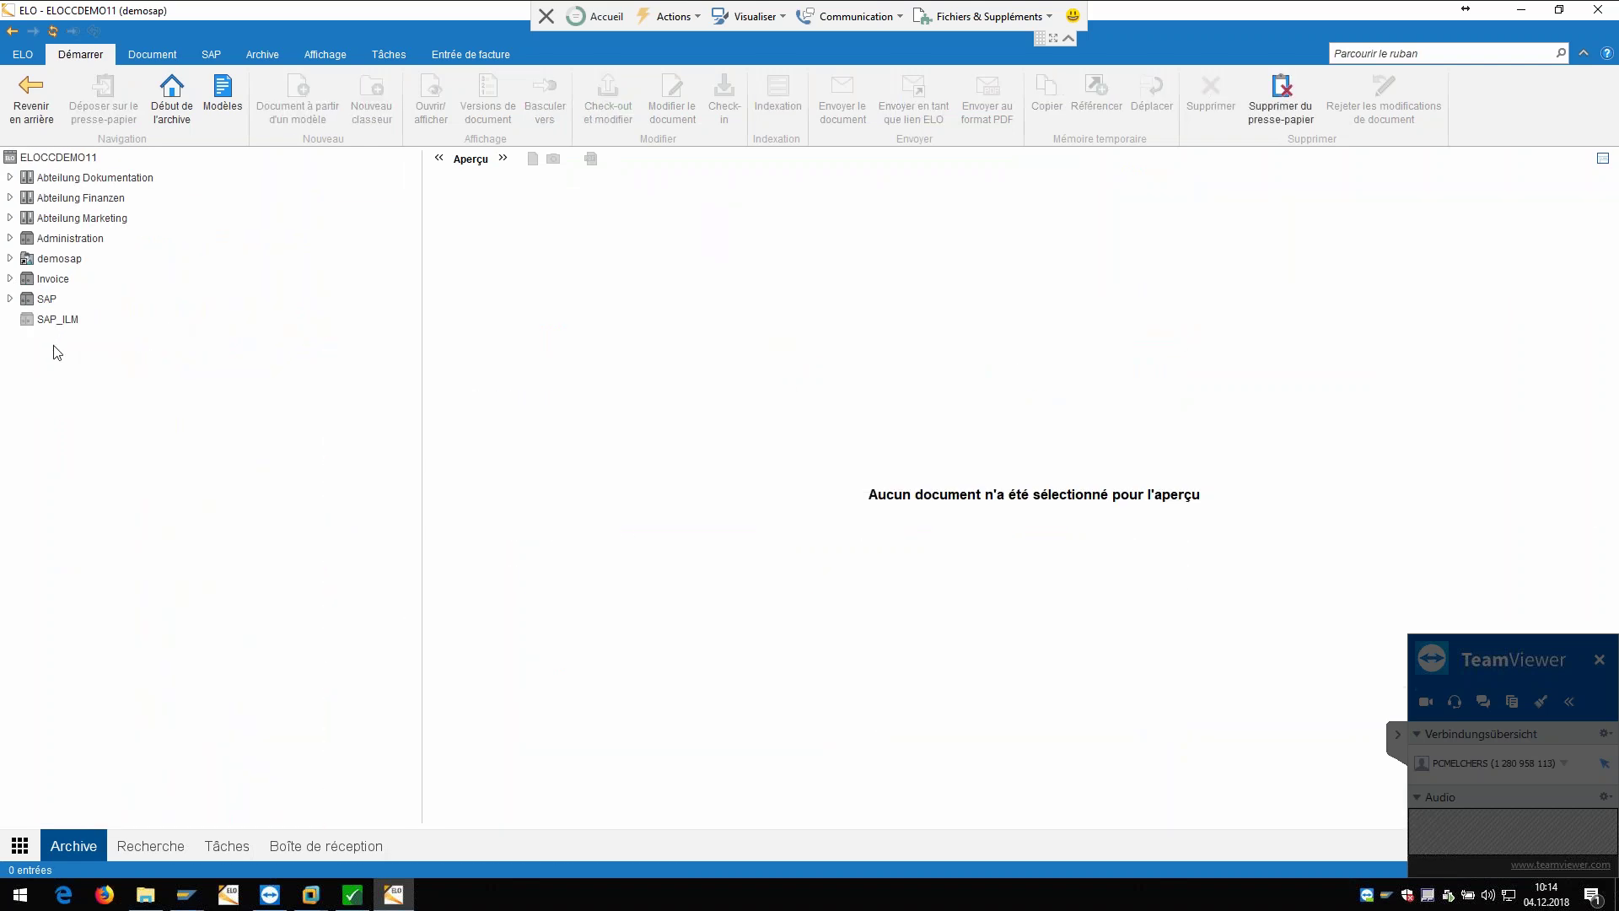
pyautogui.click(10, 299)
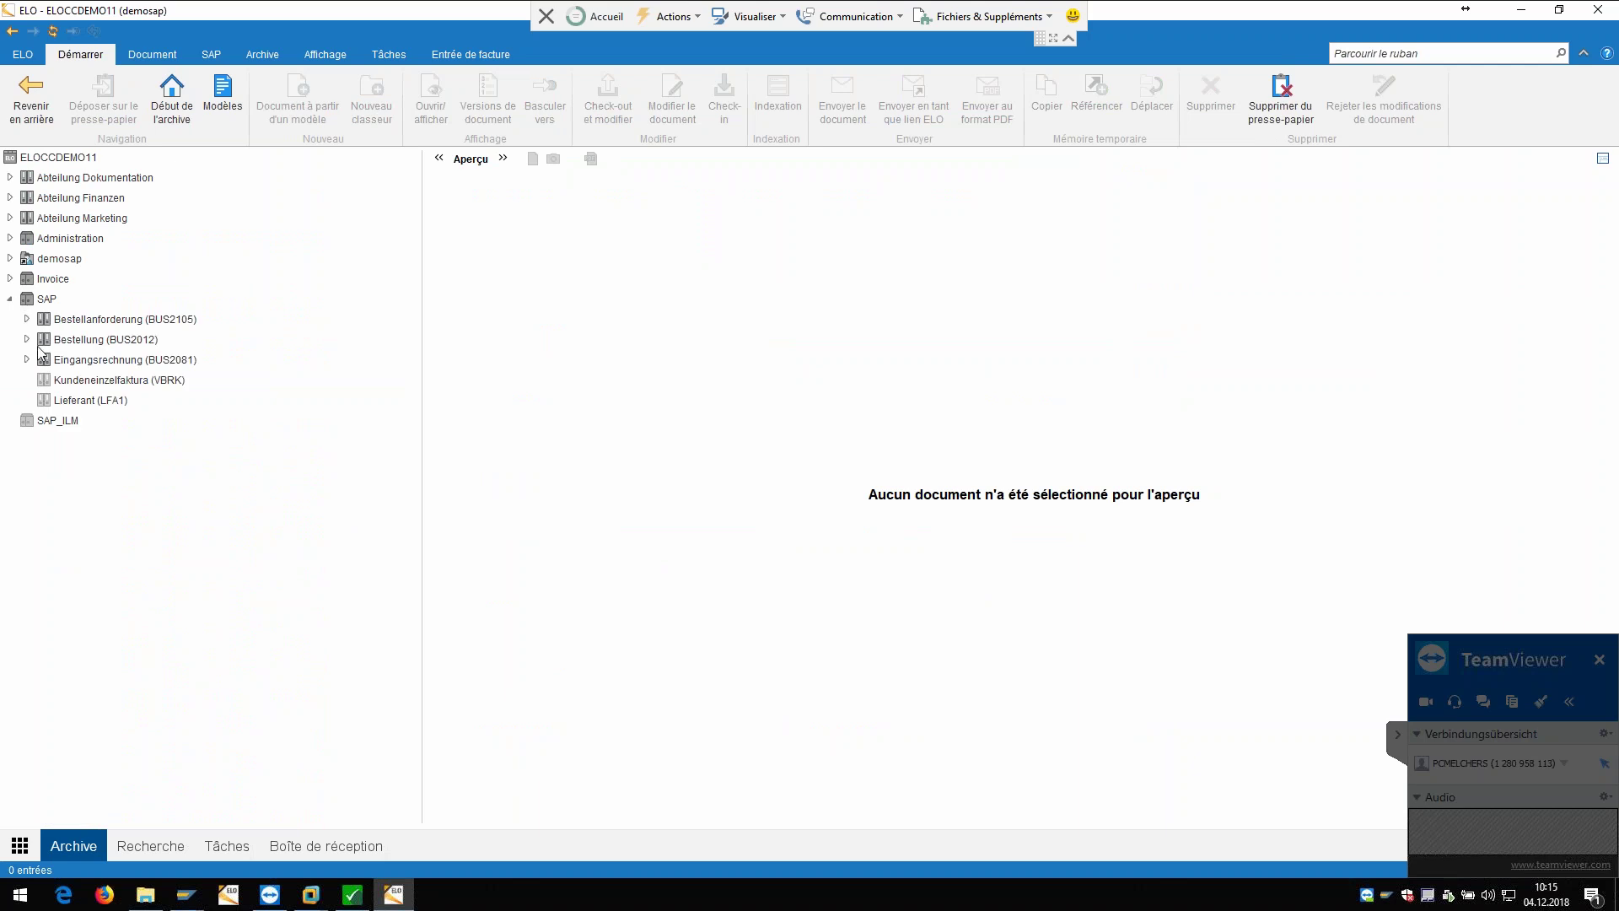
pyautogui.click(44, 380)
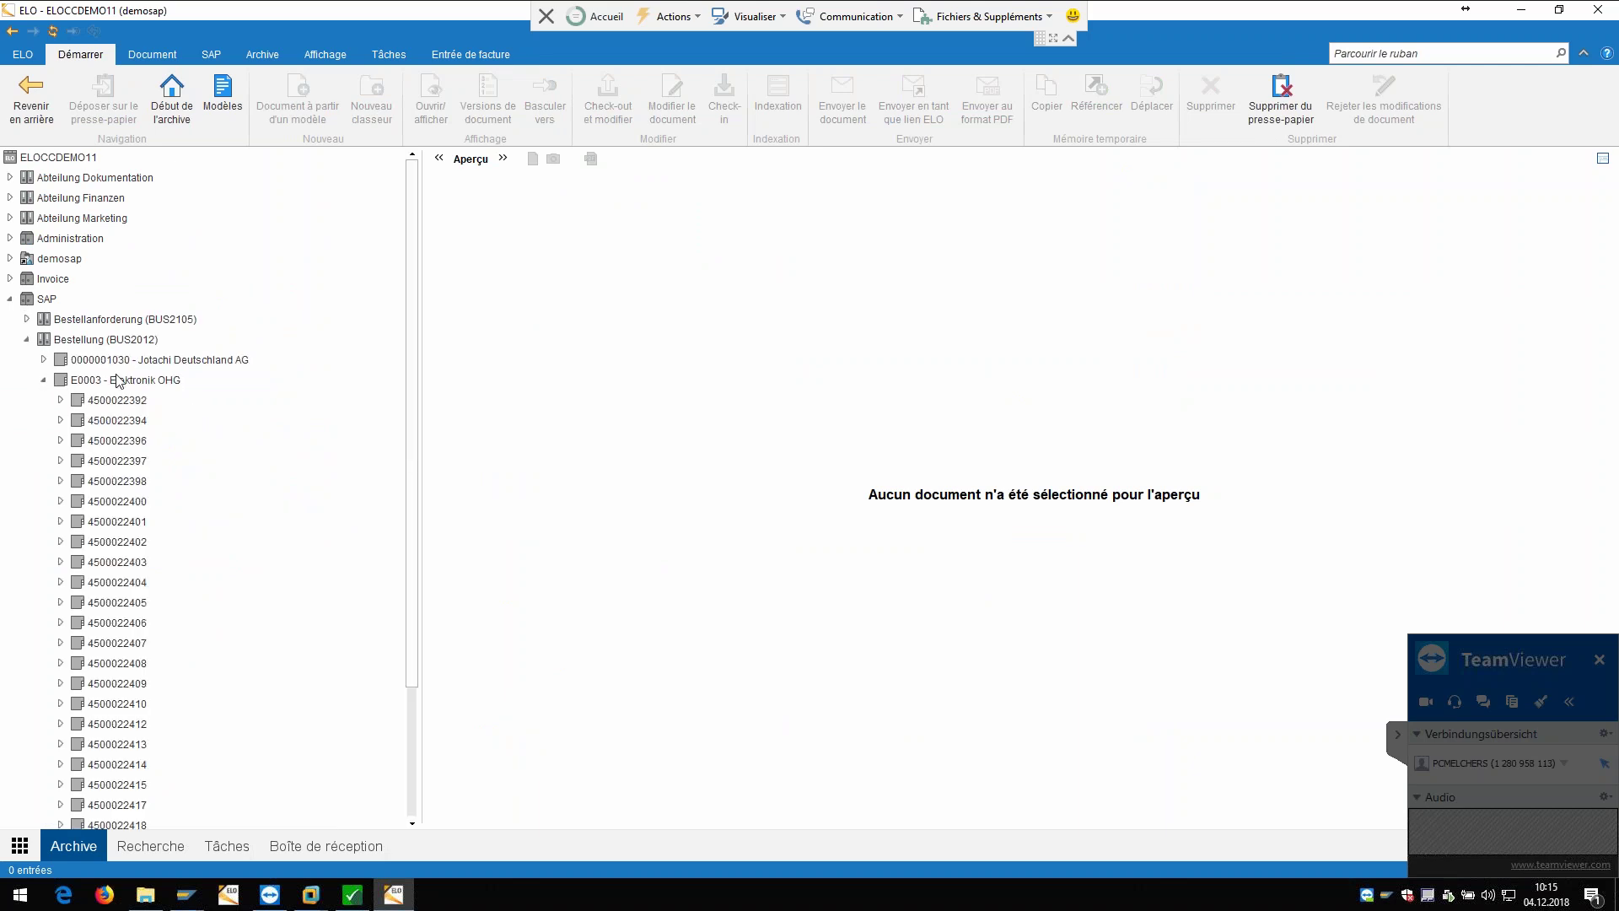
pyautogui.scroll(-2, 123, 384)
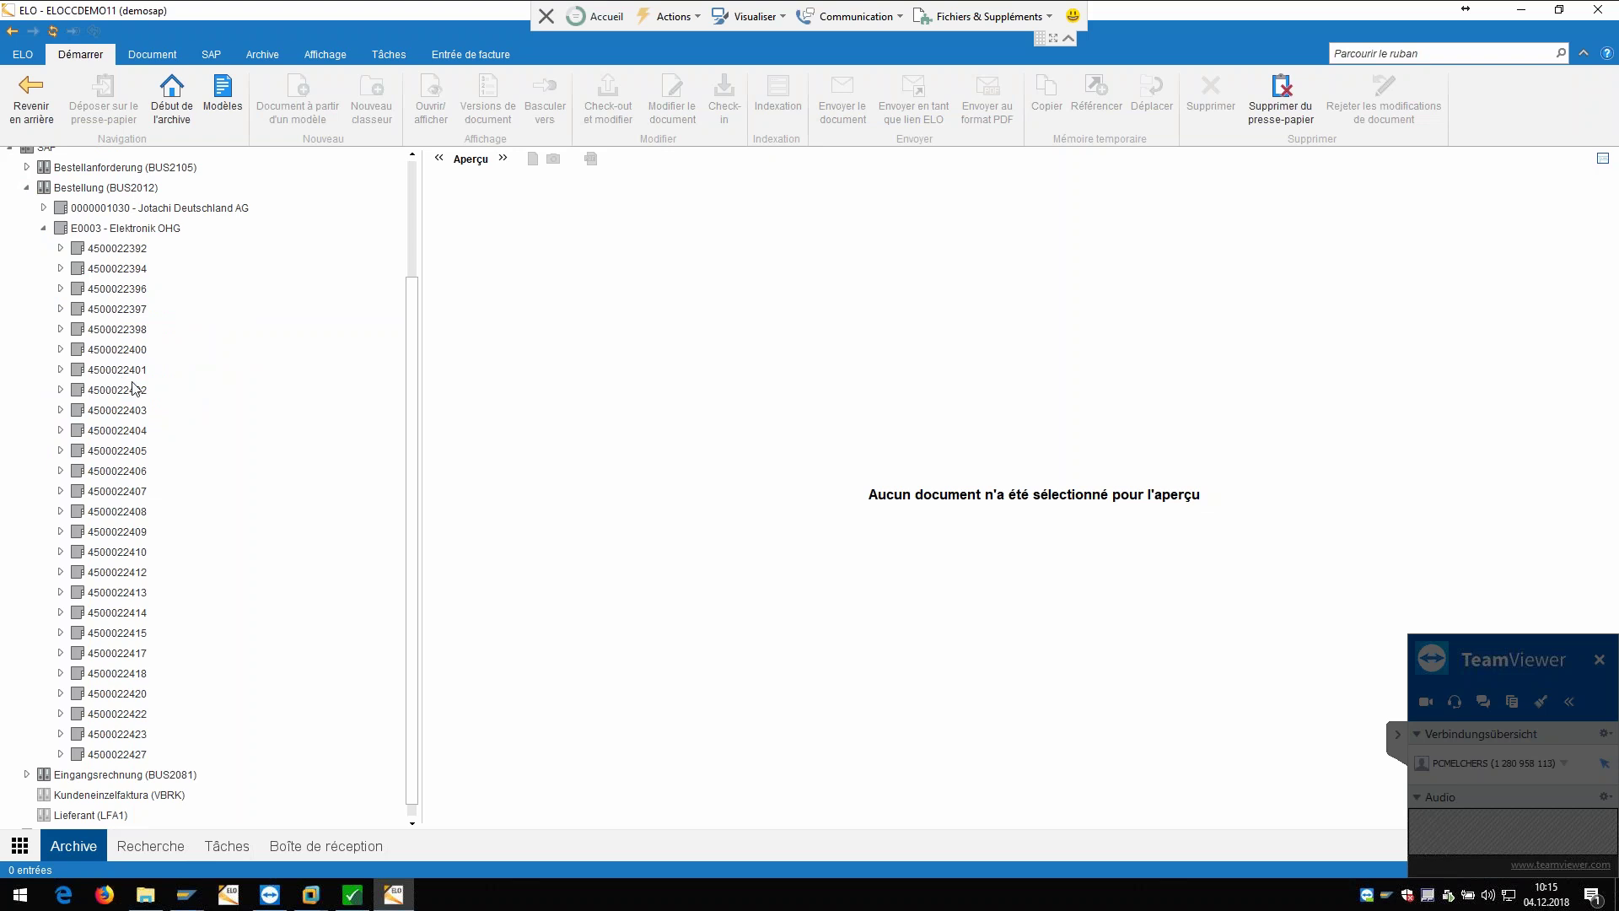
pyautogui.click(61, 754)
pyautogui.click(117, 754)
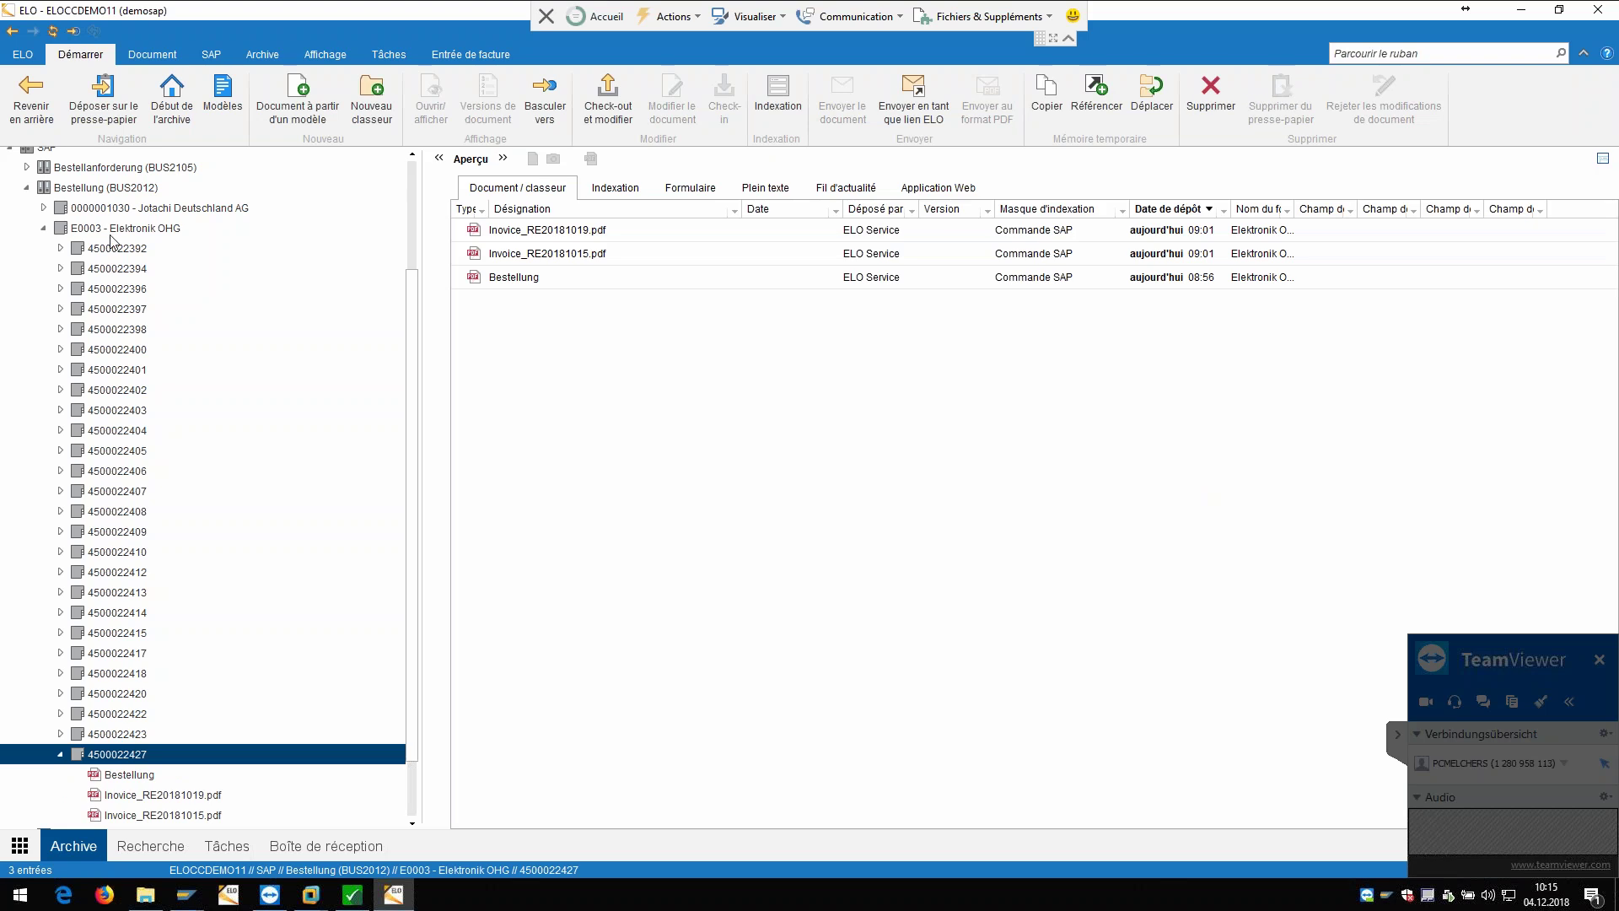
pyautogui.scroll(3, 218, 310)
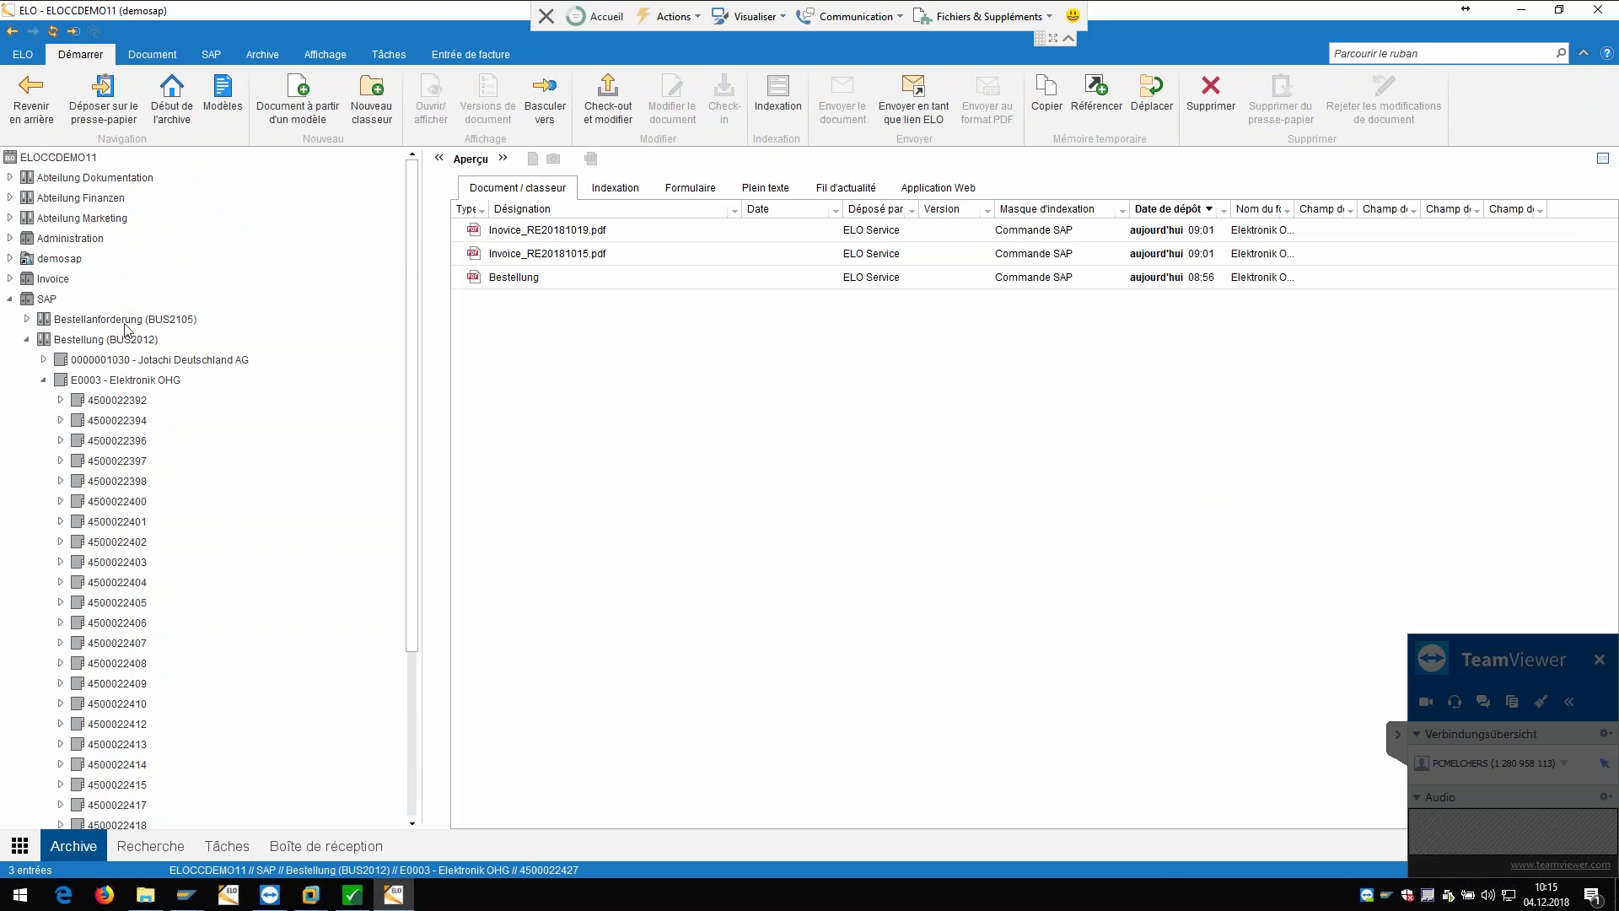
pyautogui.scroll(-1, 153, 381)
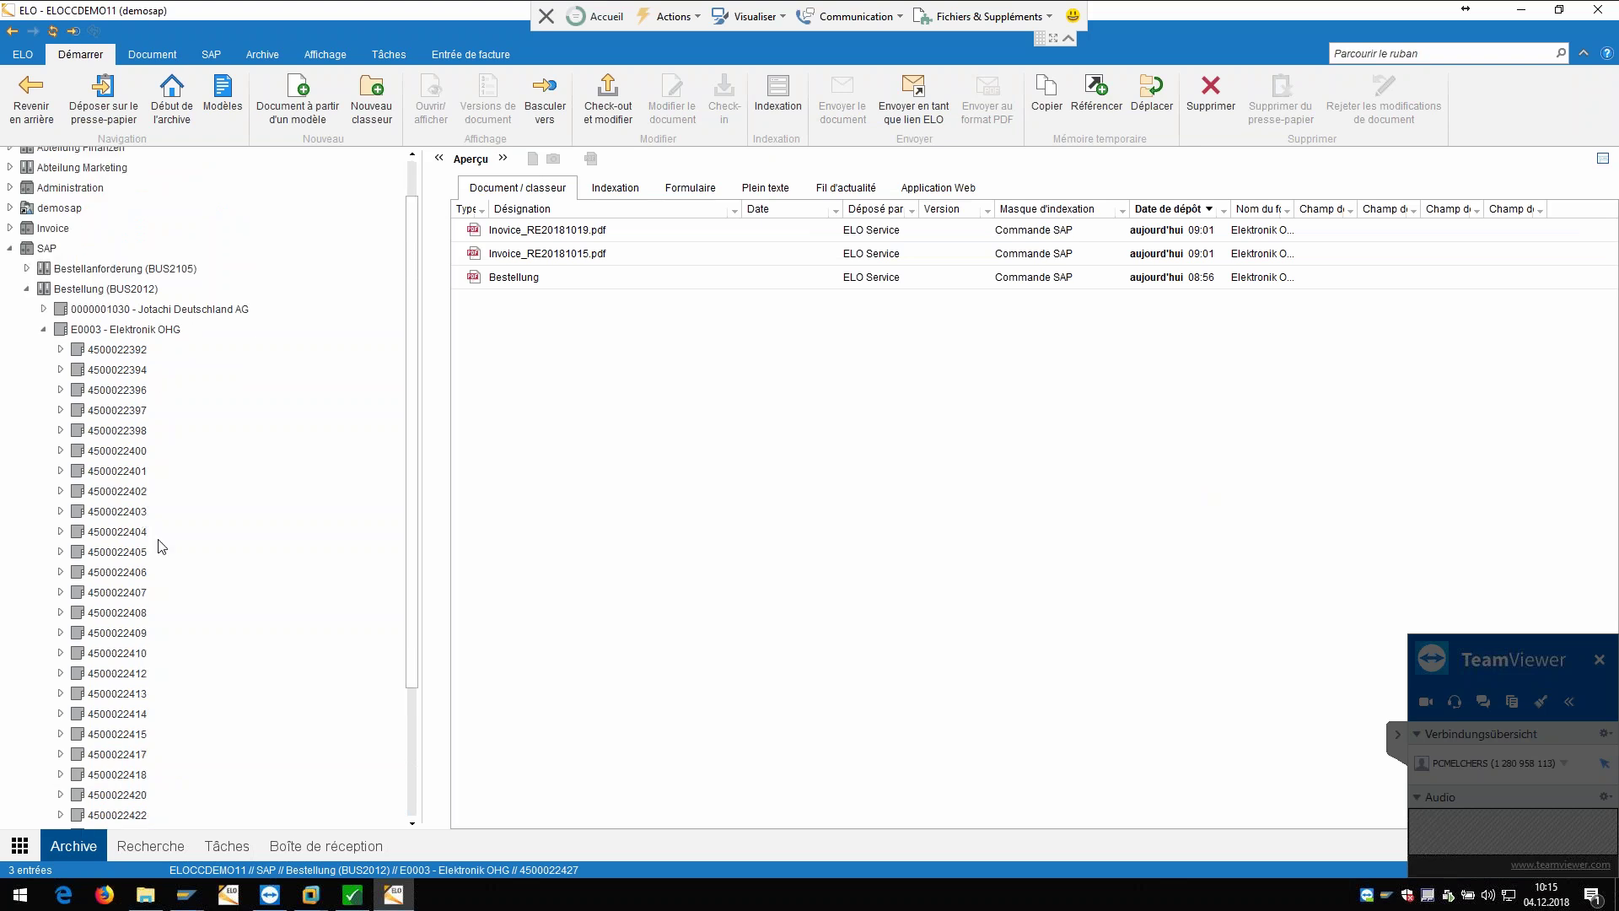
pyautogui.scroll(-1, 160, 561)
pyautogui.press('Right')
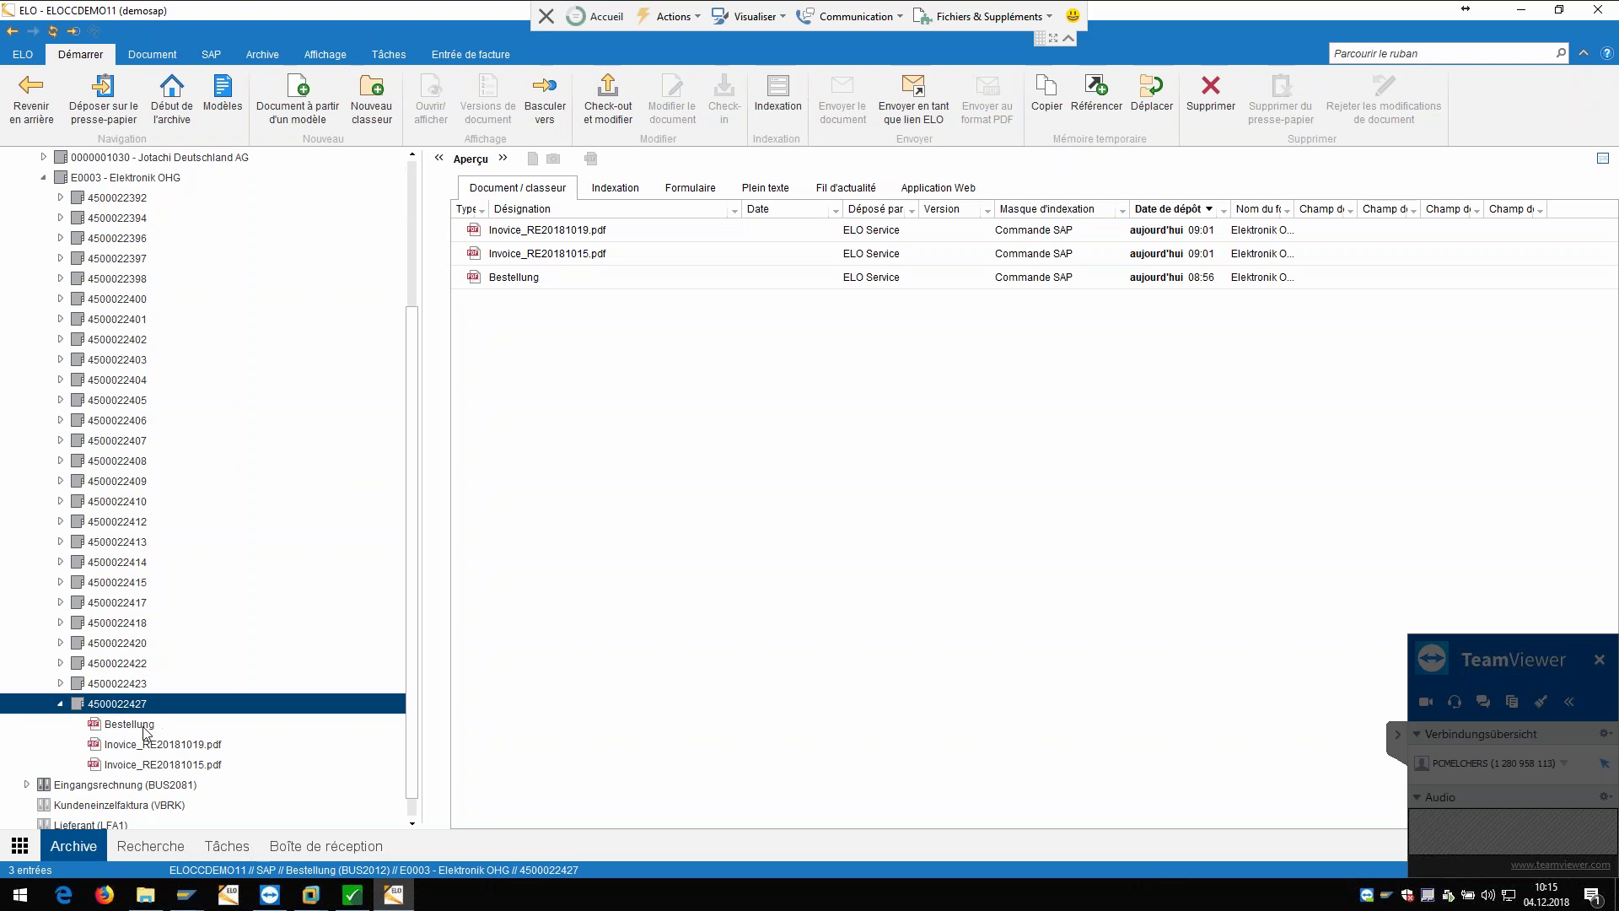
pyautogui.click(146, 727)
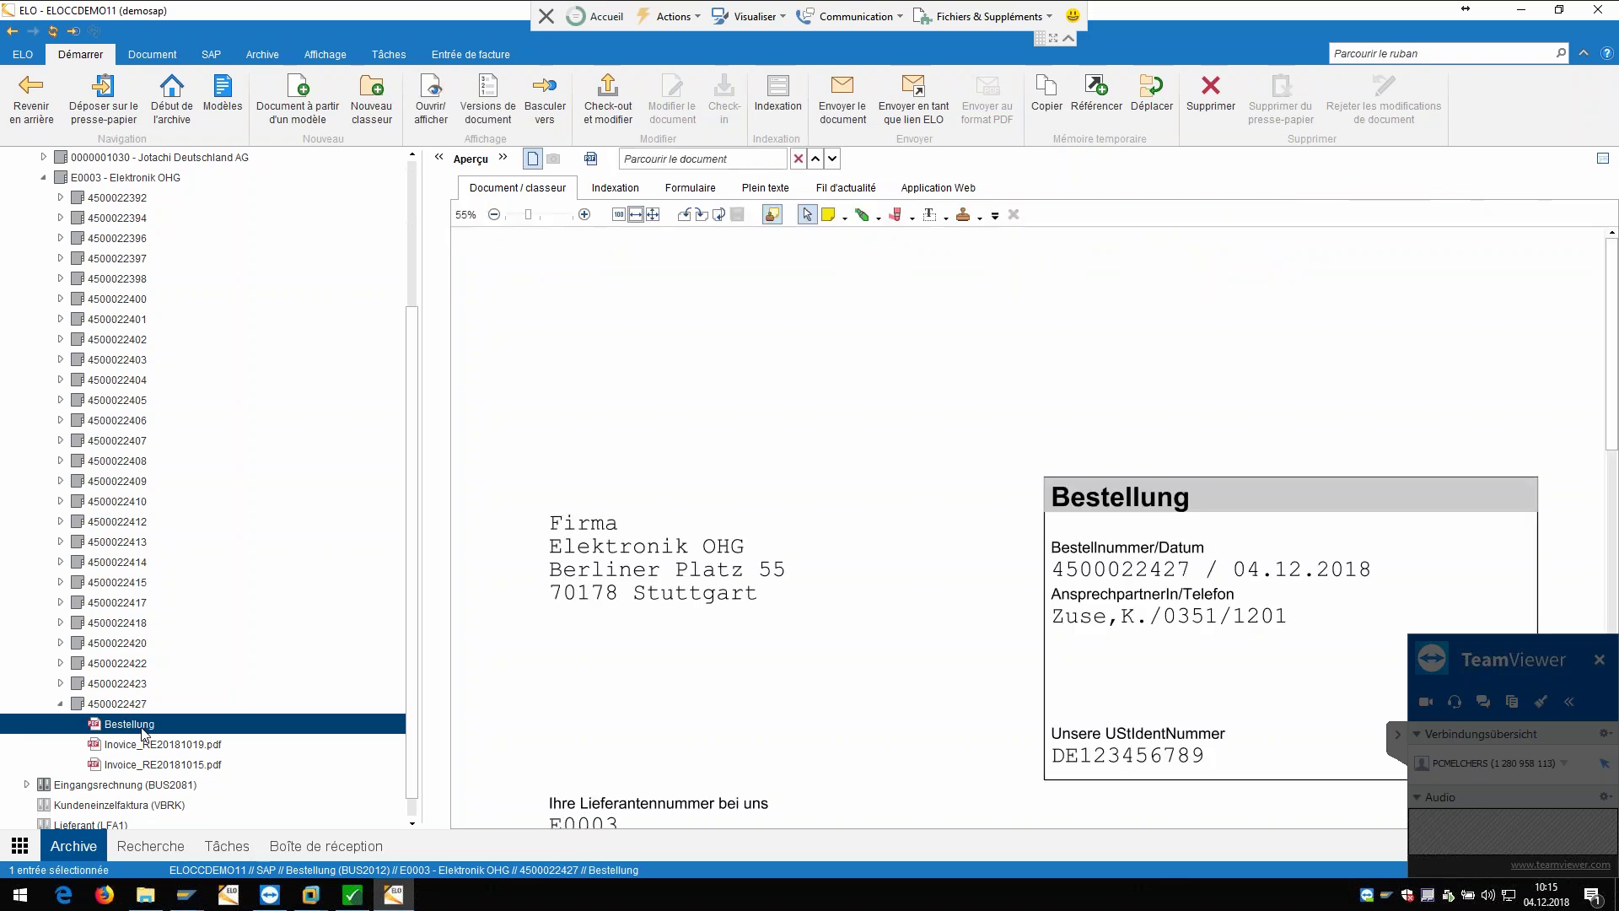
# Step: Review the Bestellung's index data and close it without changes
pyautogui.rightClick(142, 732)
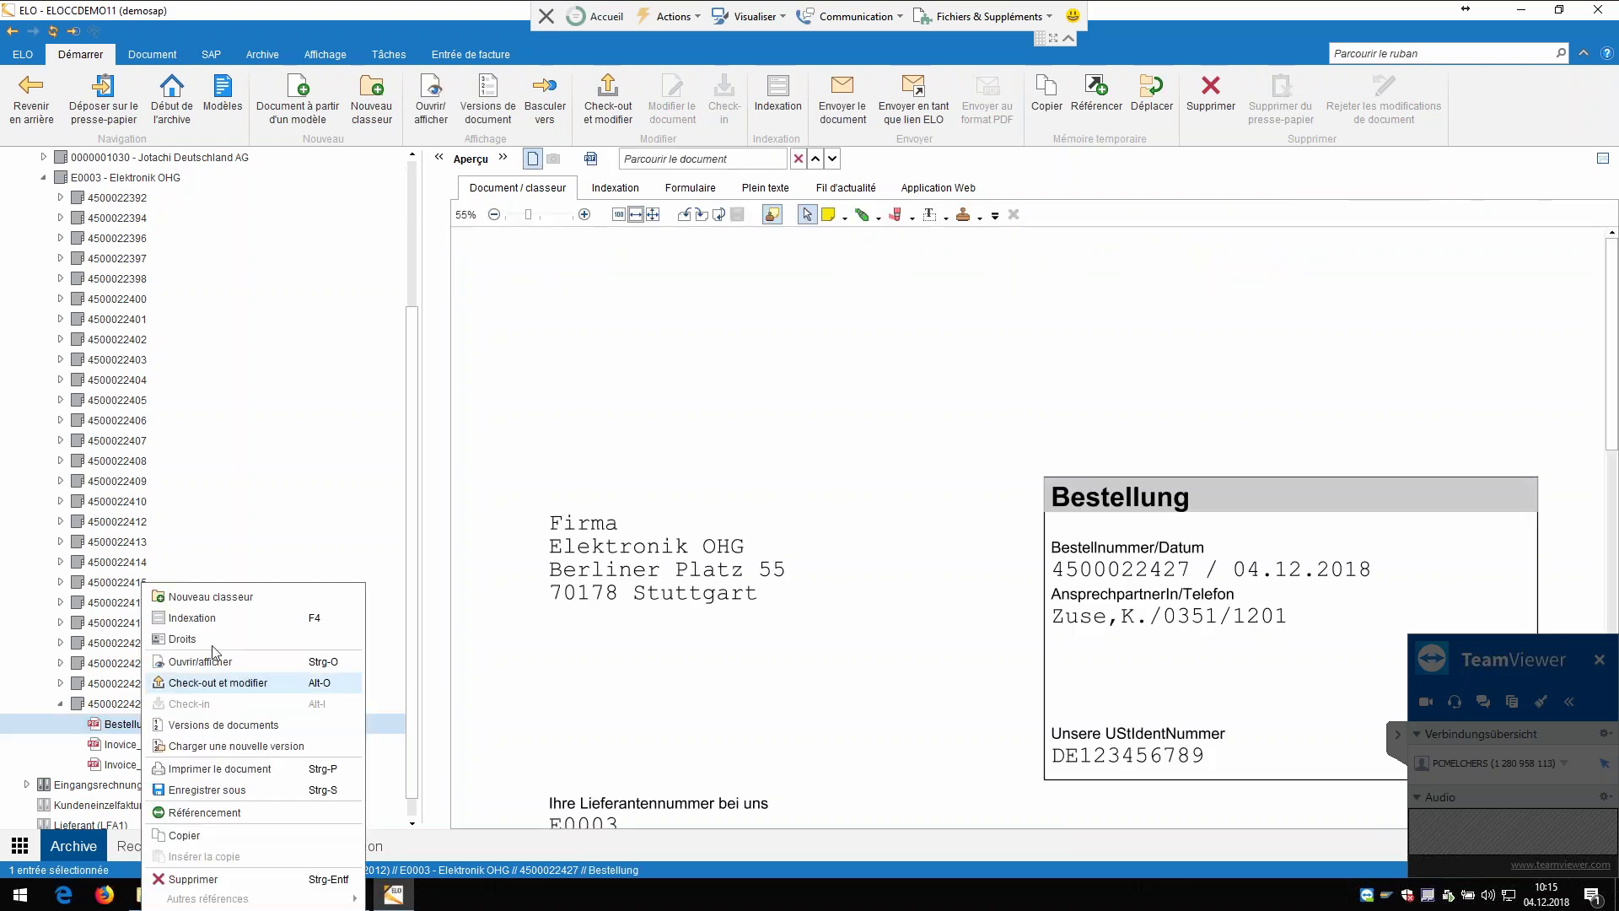
pyautogui.click(240, 643)
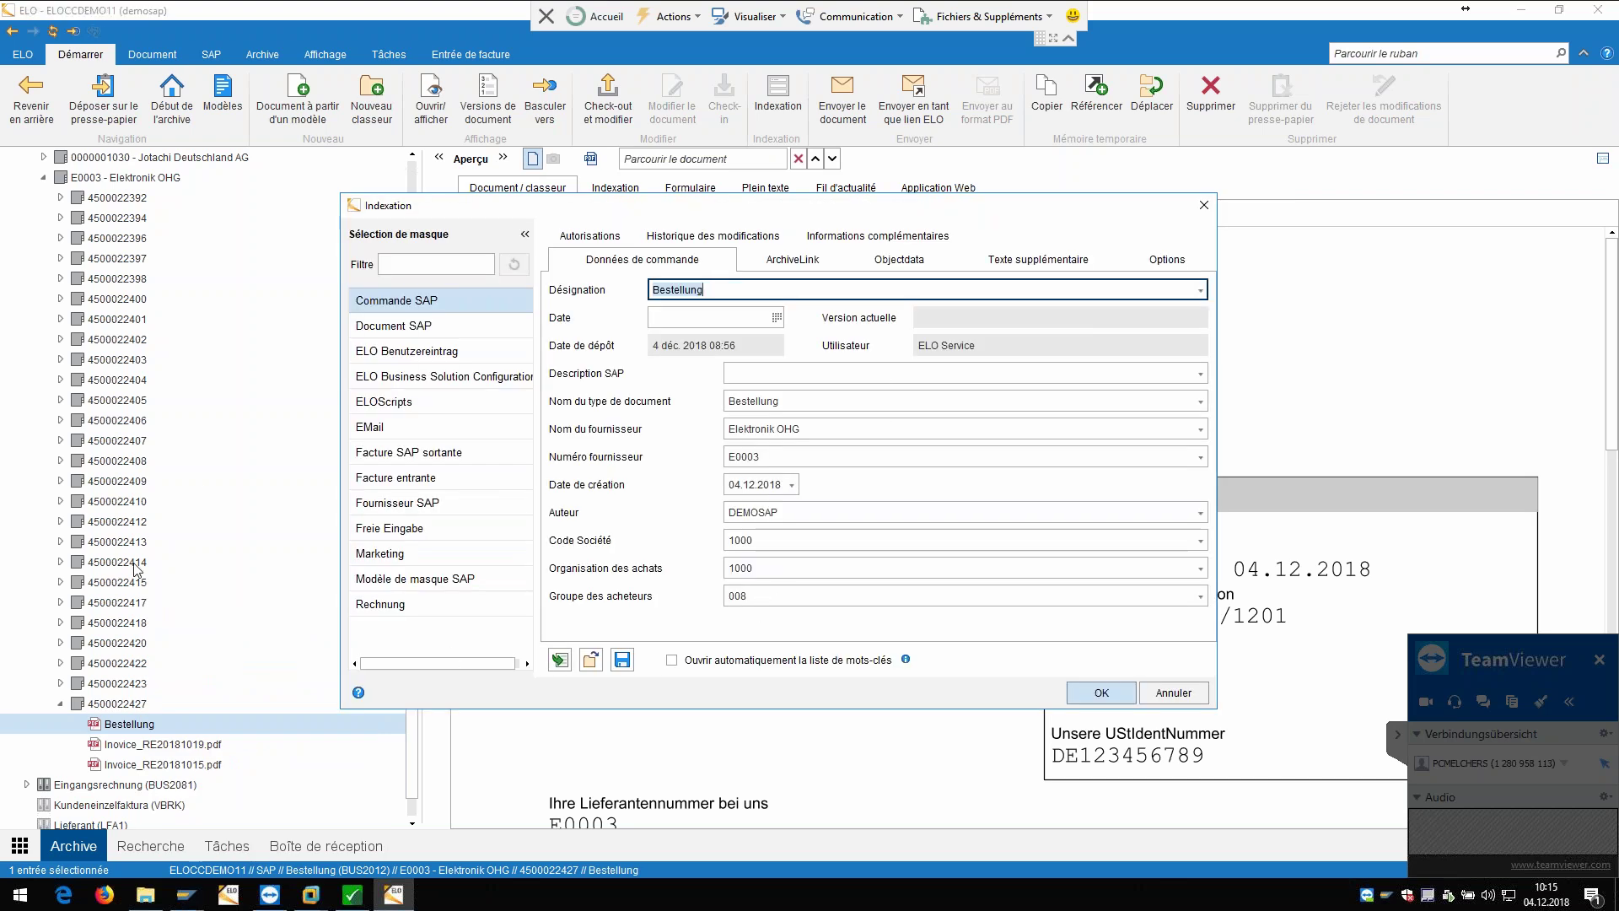
pyautogui.click(1164, 699)
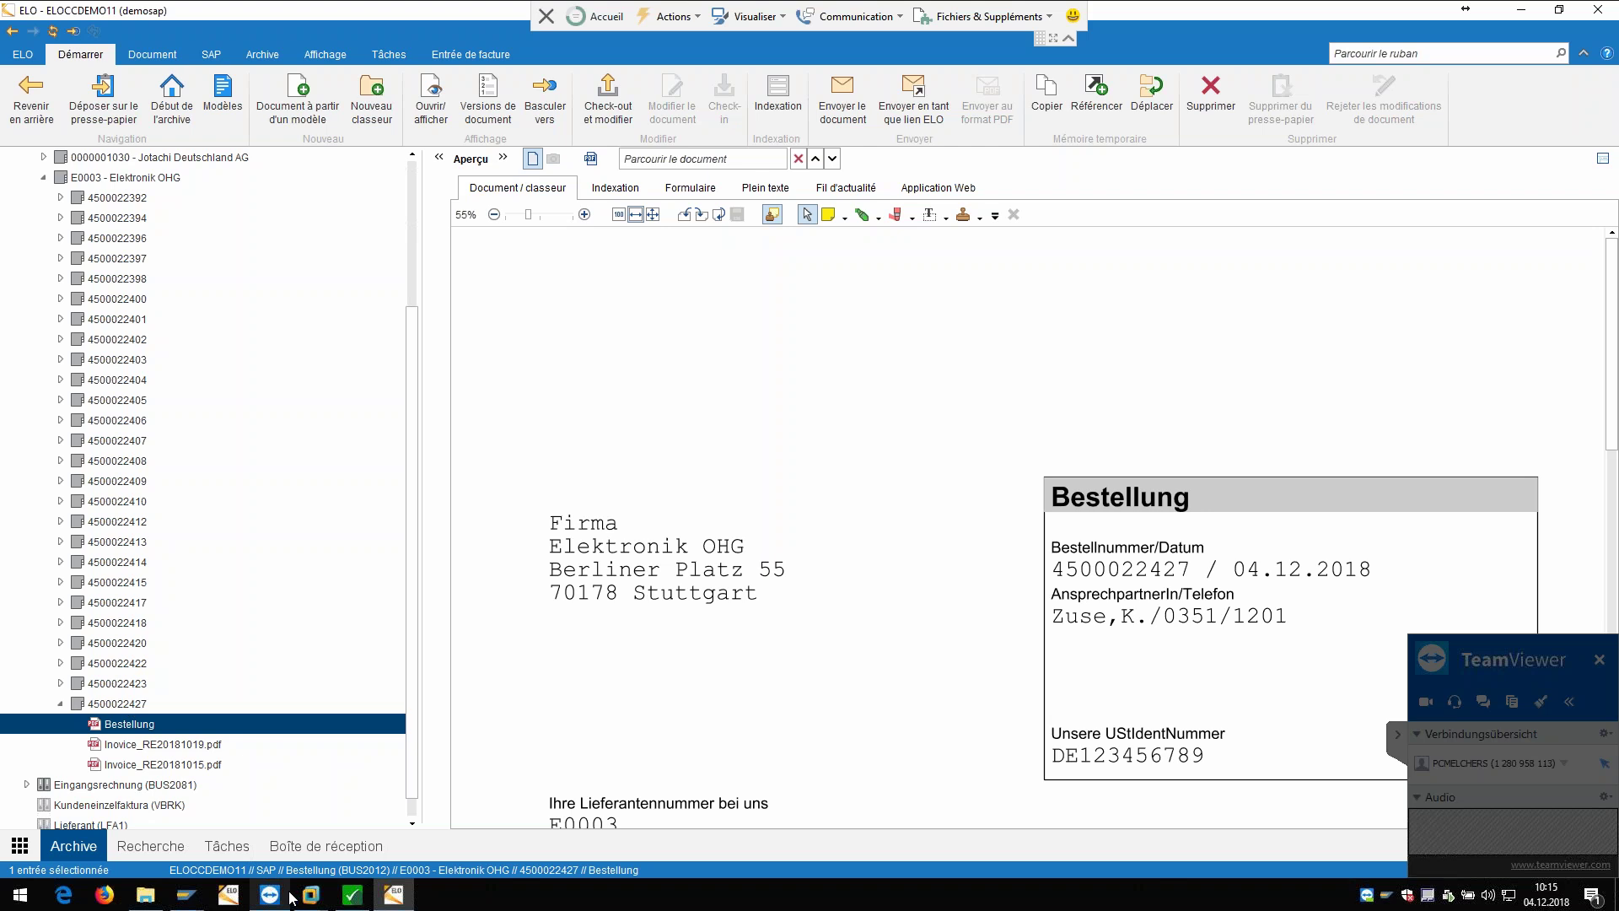
pyautogui.moveTo(290, 900)
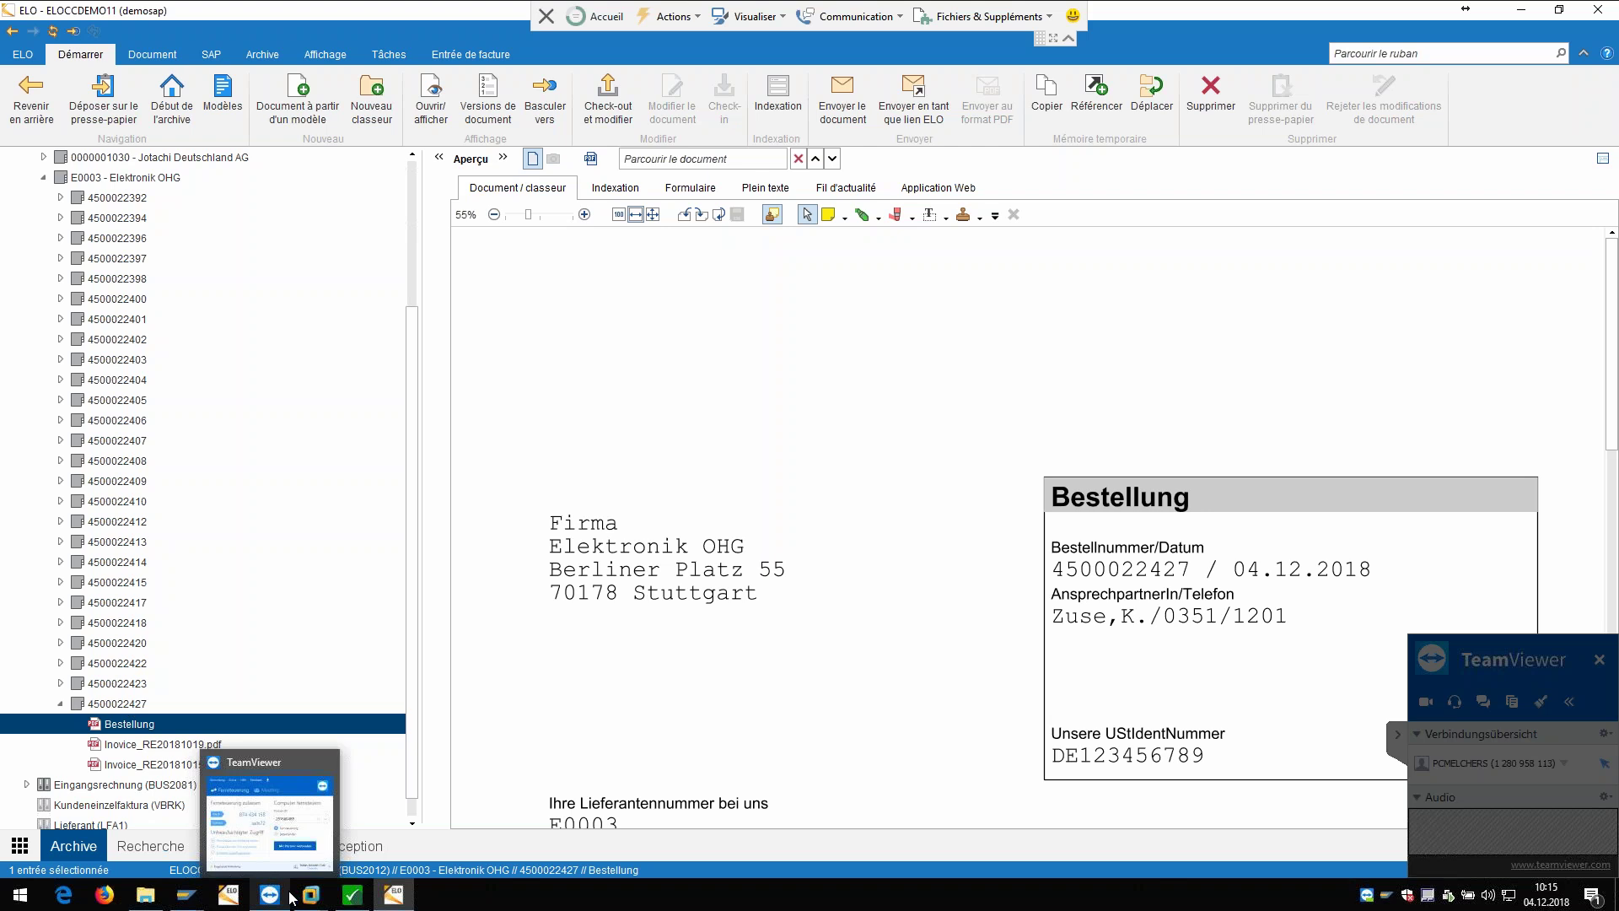
# Step: In SAP, launch Favorites EN > Purchase Order > Output Management > Message Output: Purchase Orders
pyautogui.moveTo(186, 896)
pyautogui.click(266, 809)
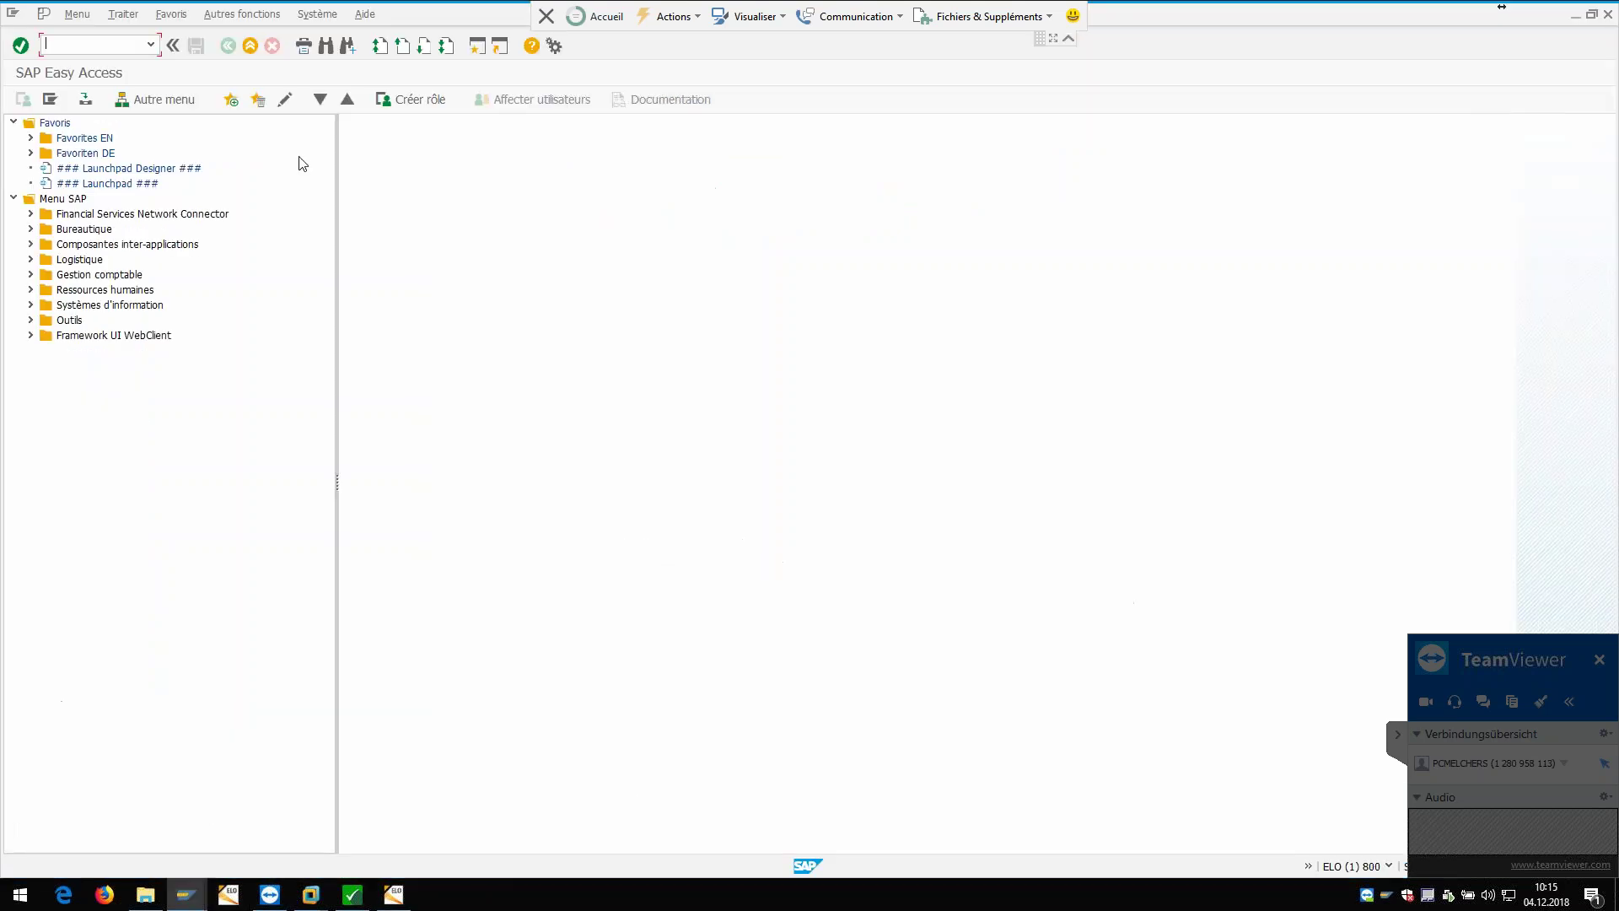
pyautogui.click(29, 139)
pyautogui.click(47, 153)
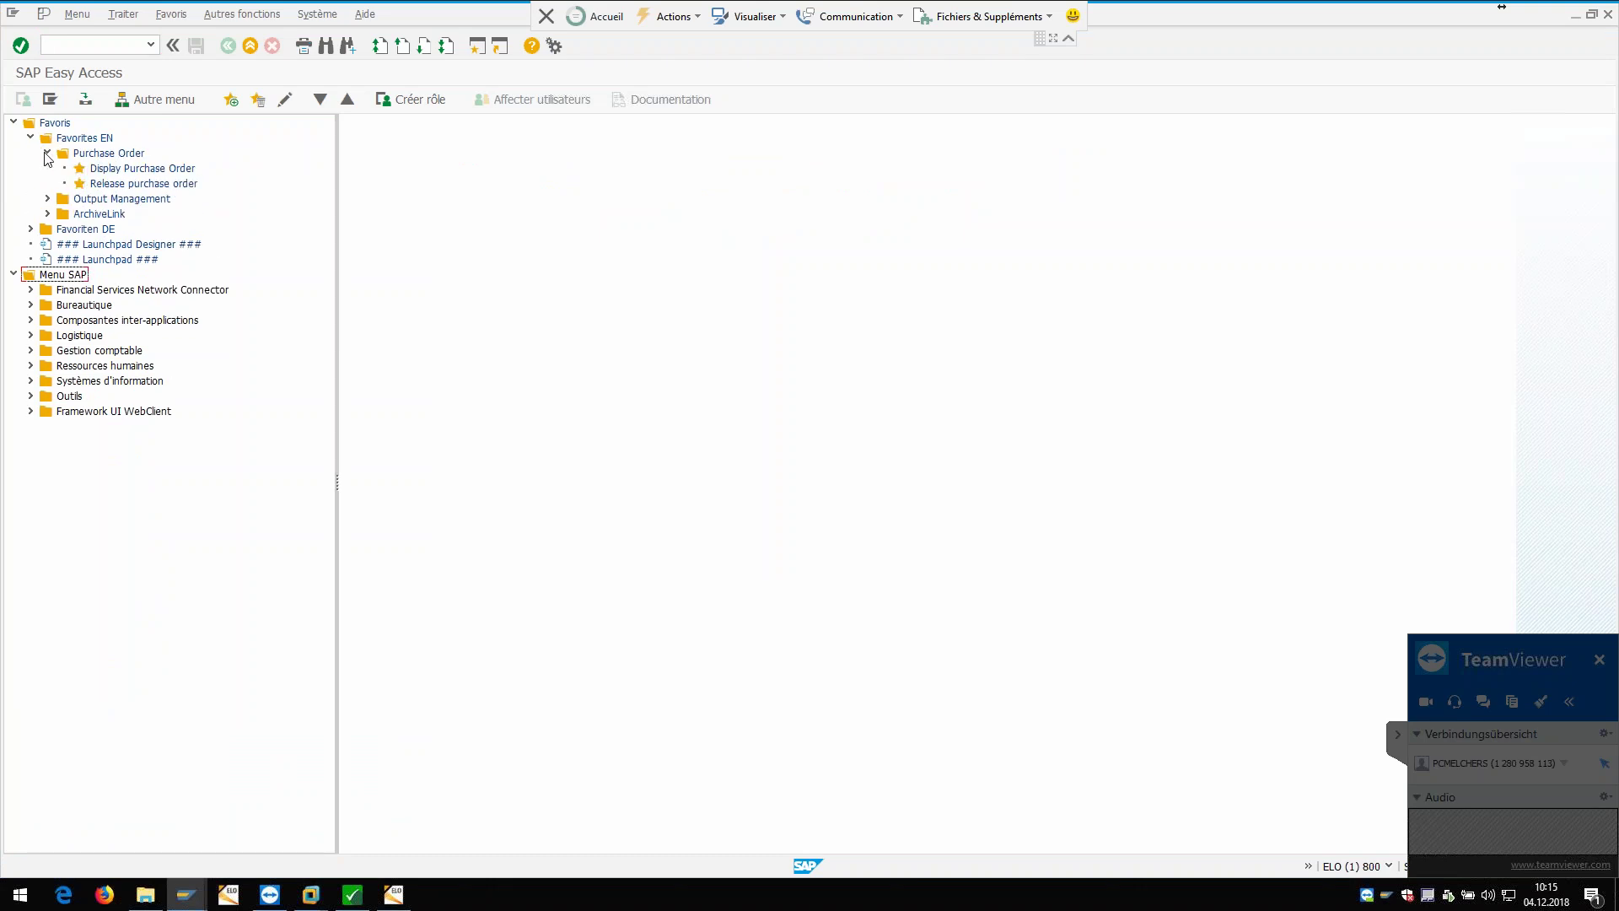
pyautogui.click(48, 199)
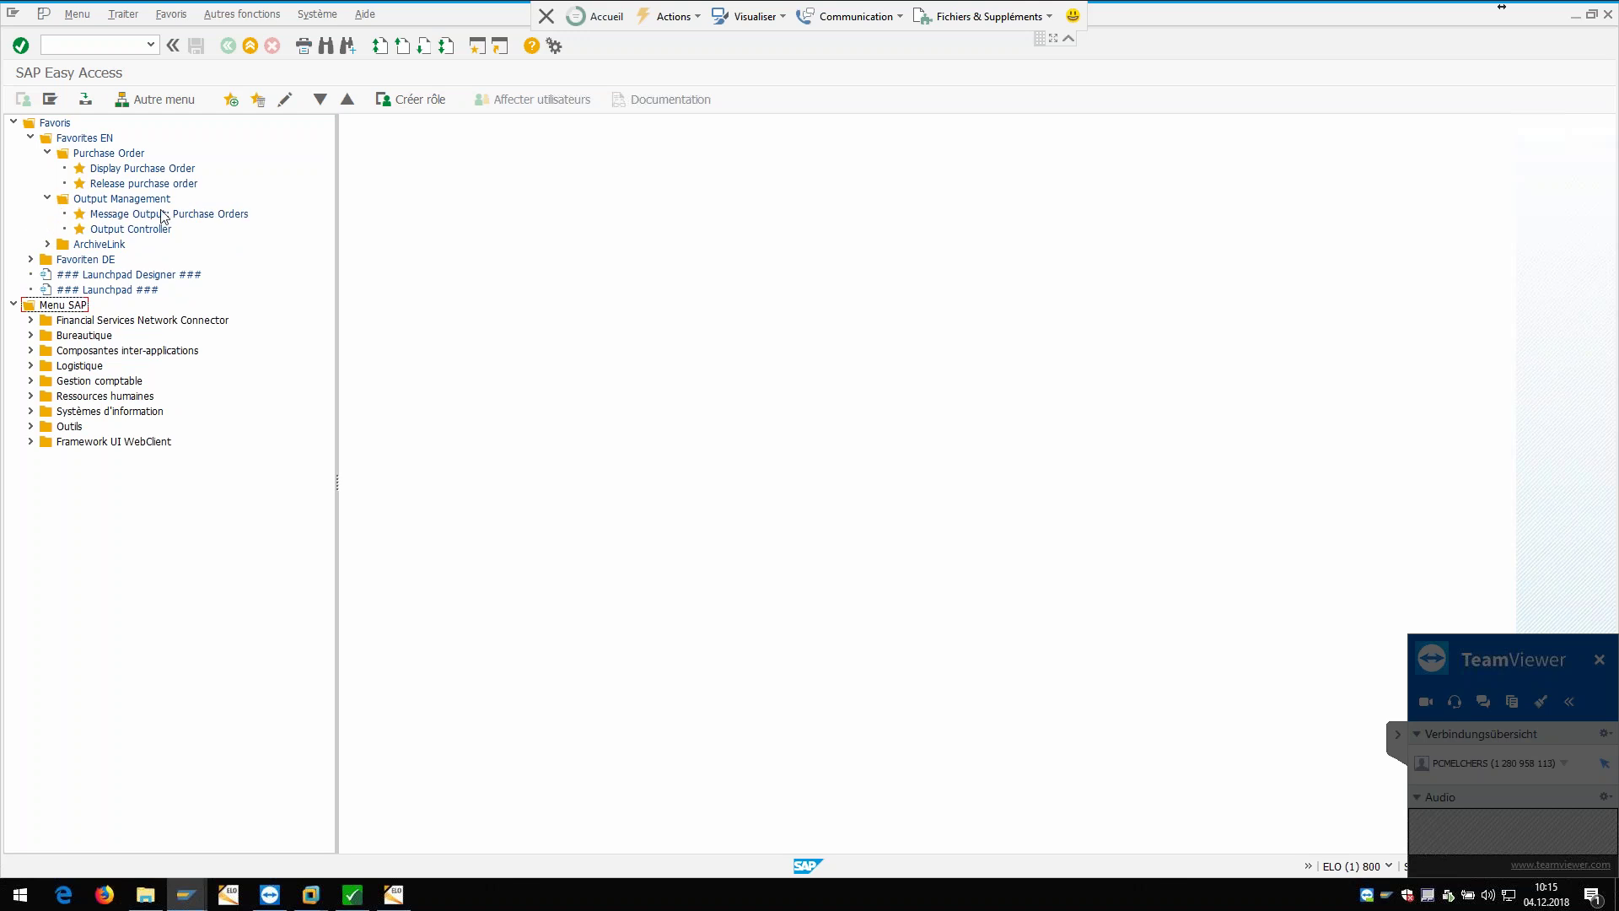
pyautogui.doubleClick(169, 216)
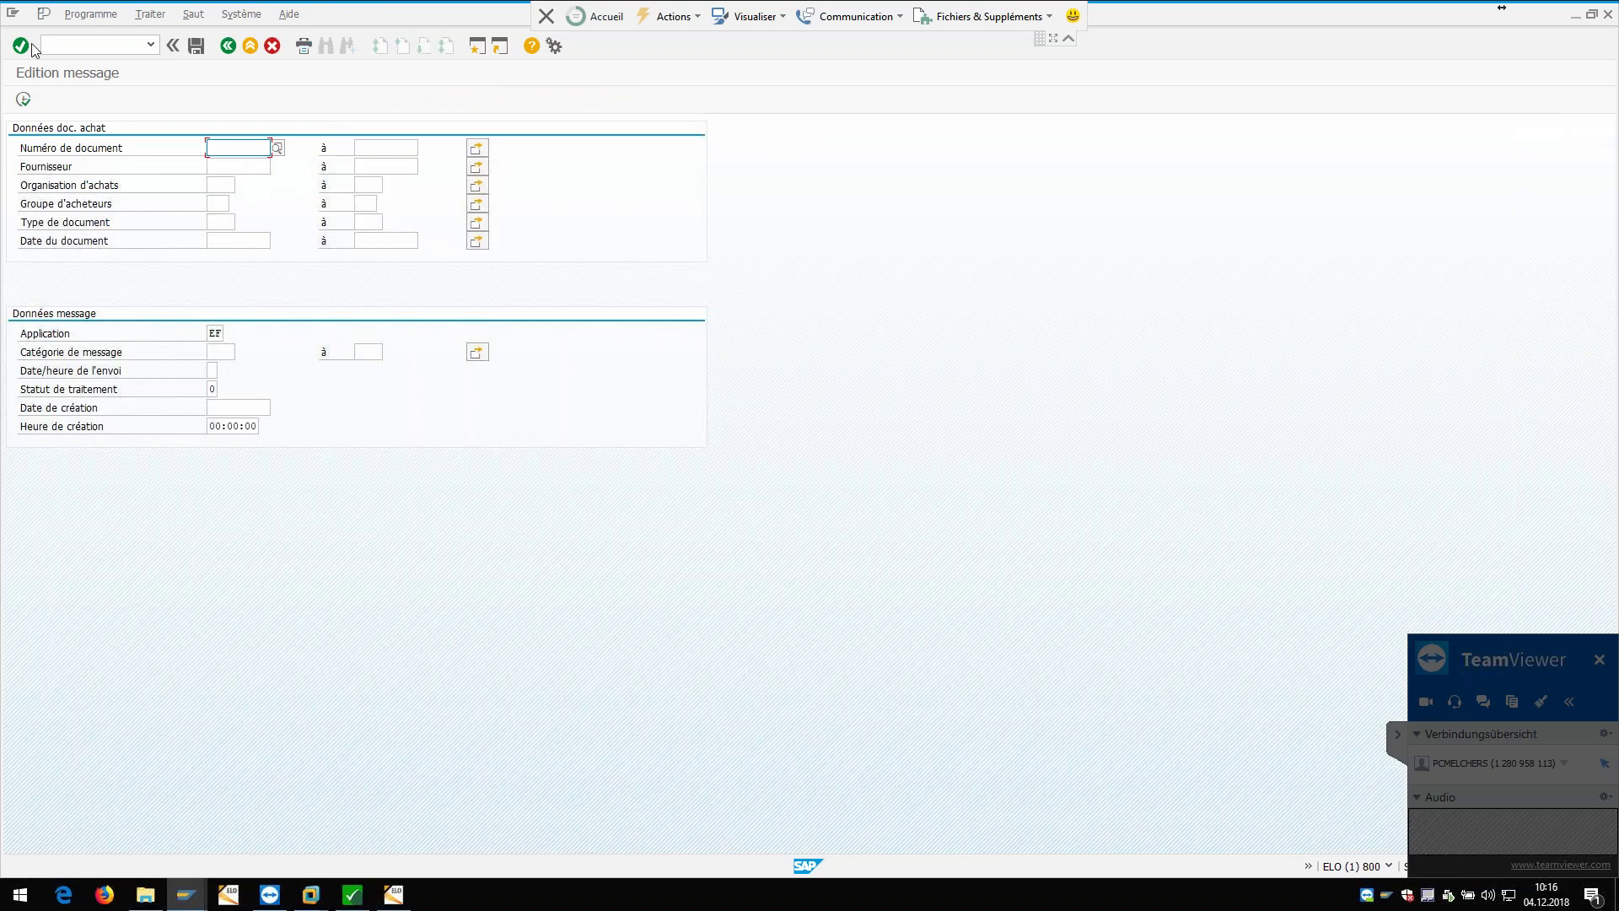
pyautogui.press('F8')
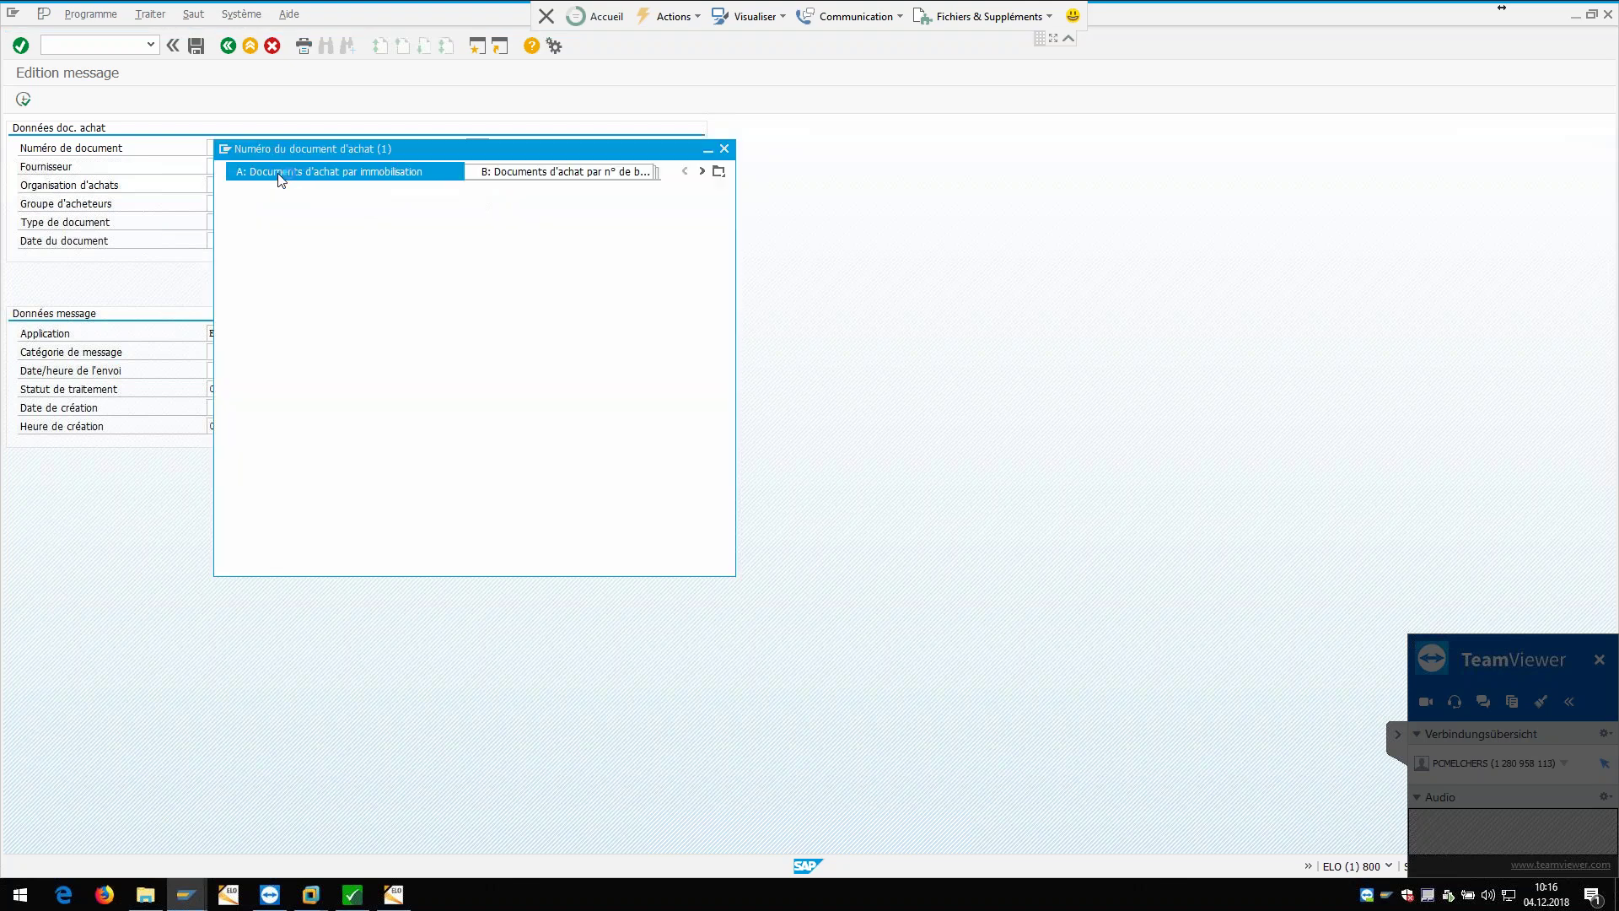
pyautogui.press('Return')
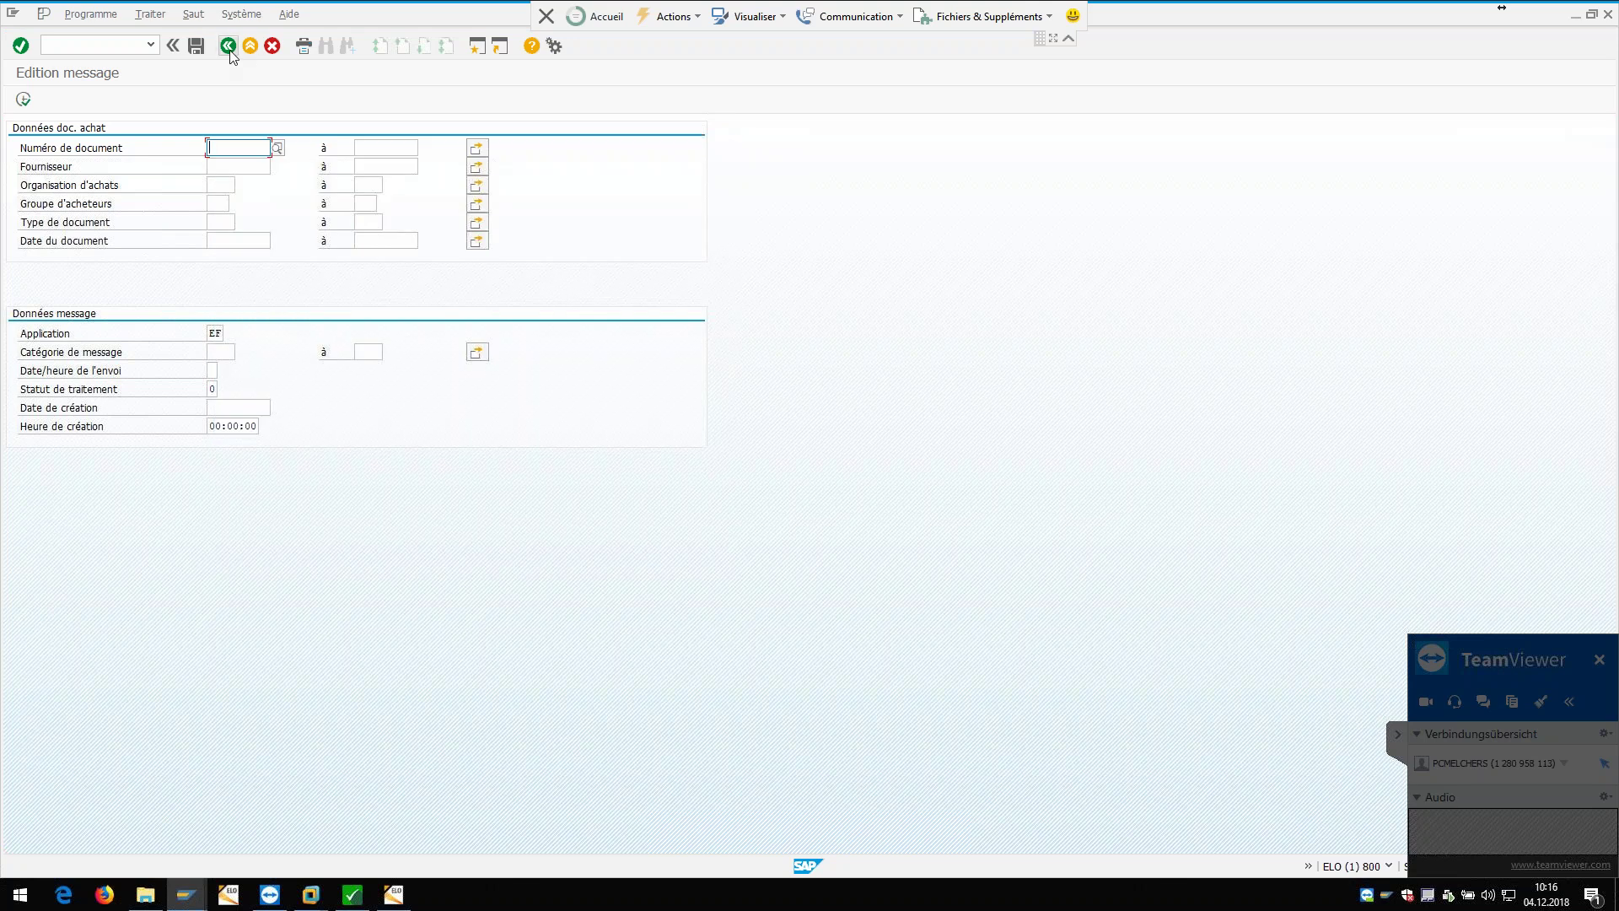
pyautogui.click(227, 45)
pyautogui.doubleClick(112, 169)
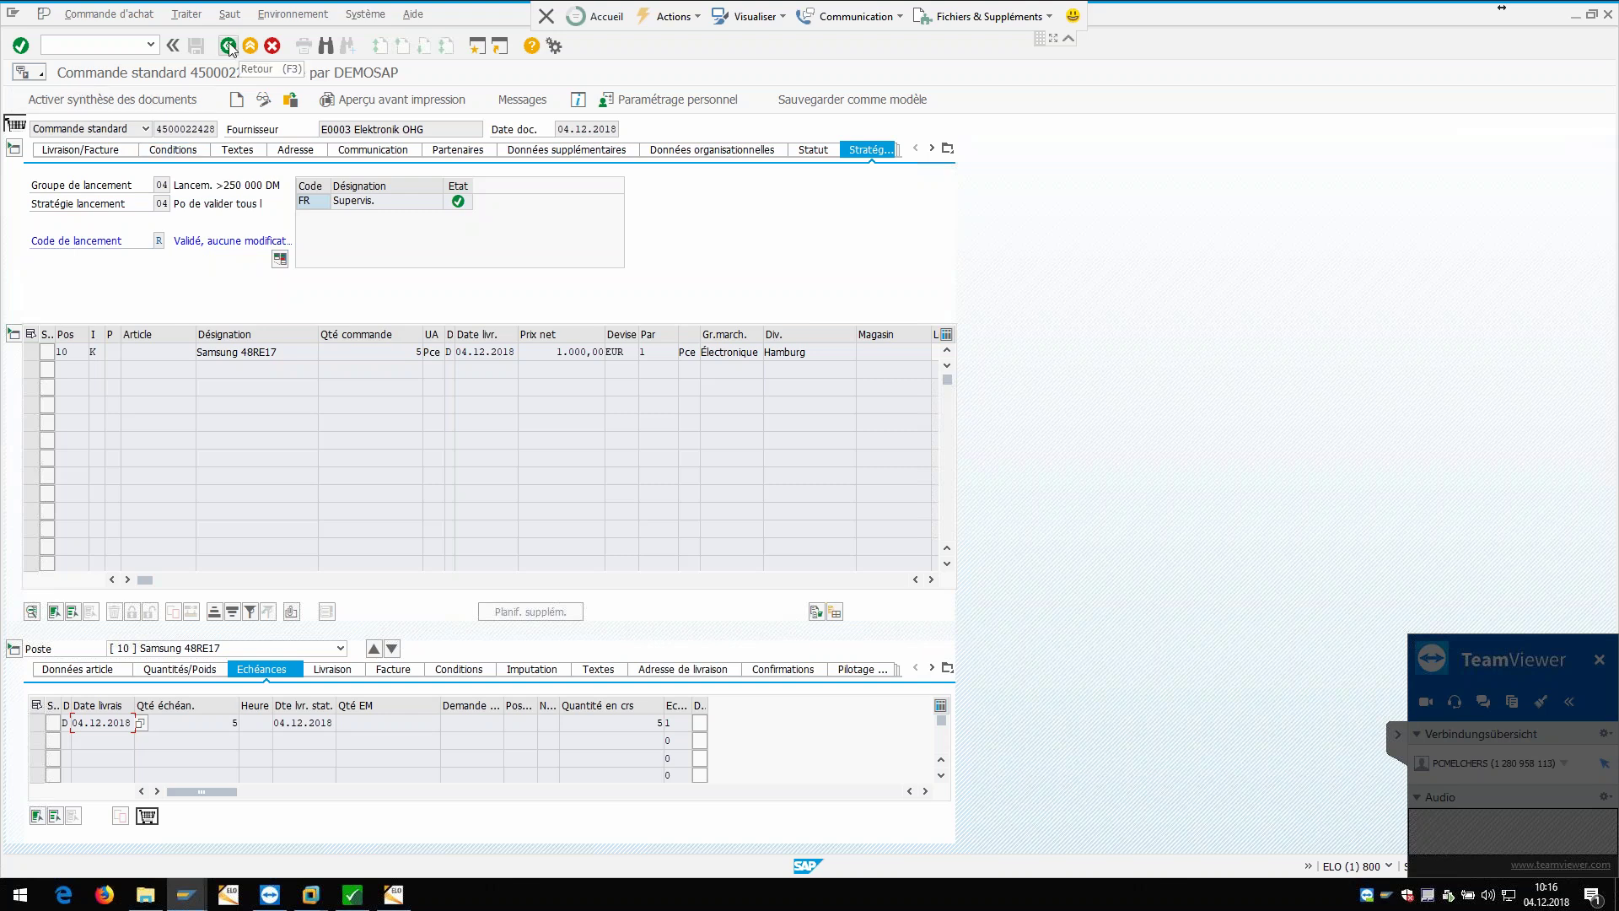
pyautogui.click(394, 894)
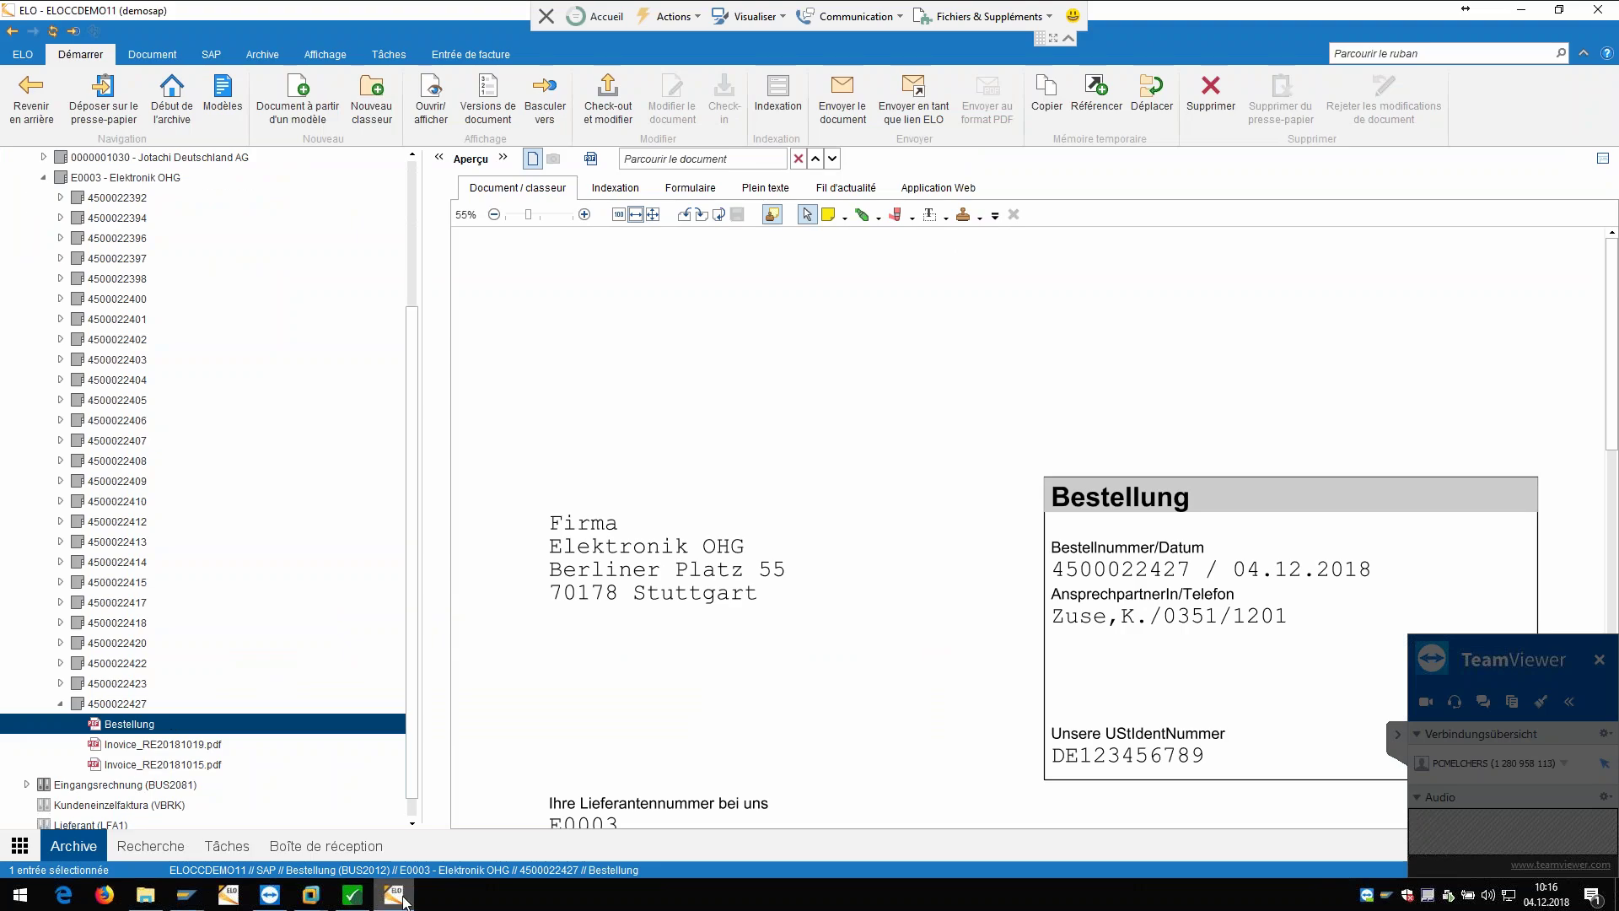
pyautogui.moveTo(186, 898)
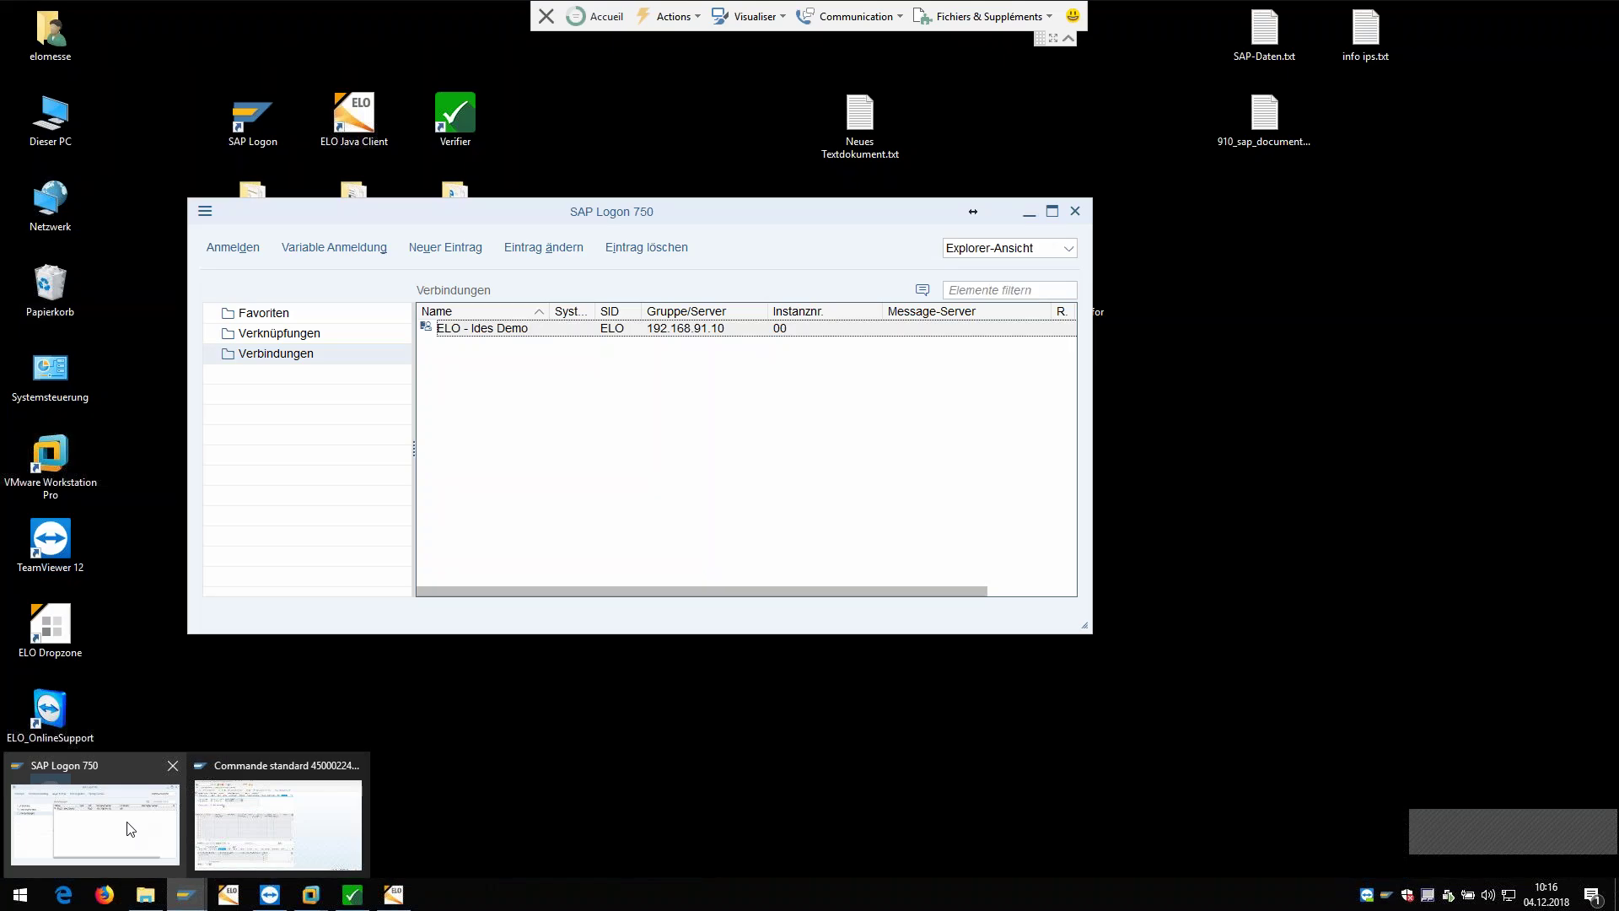
pyautogui.click(126, 823)
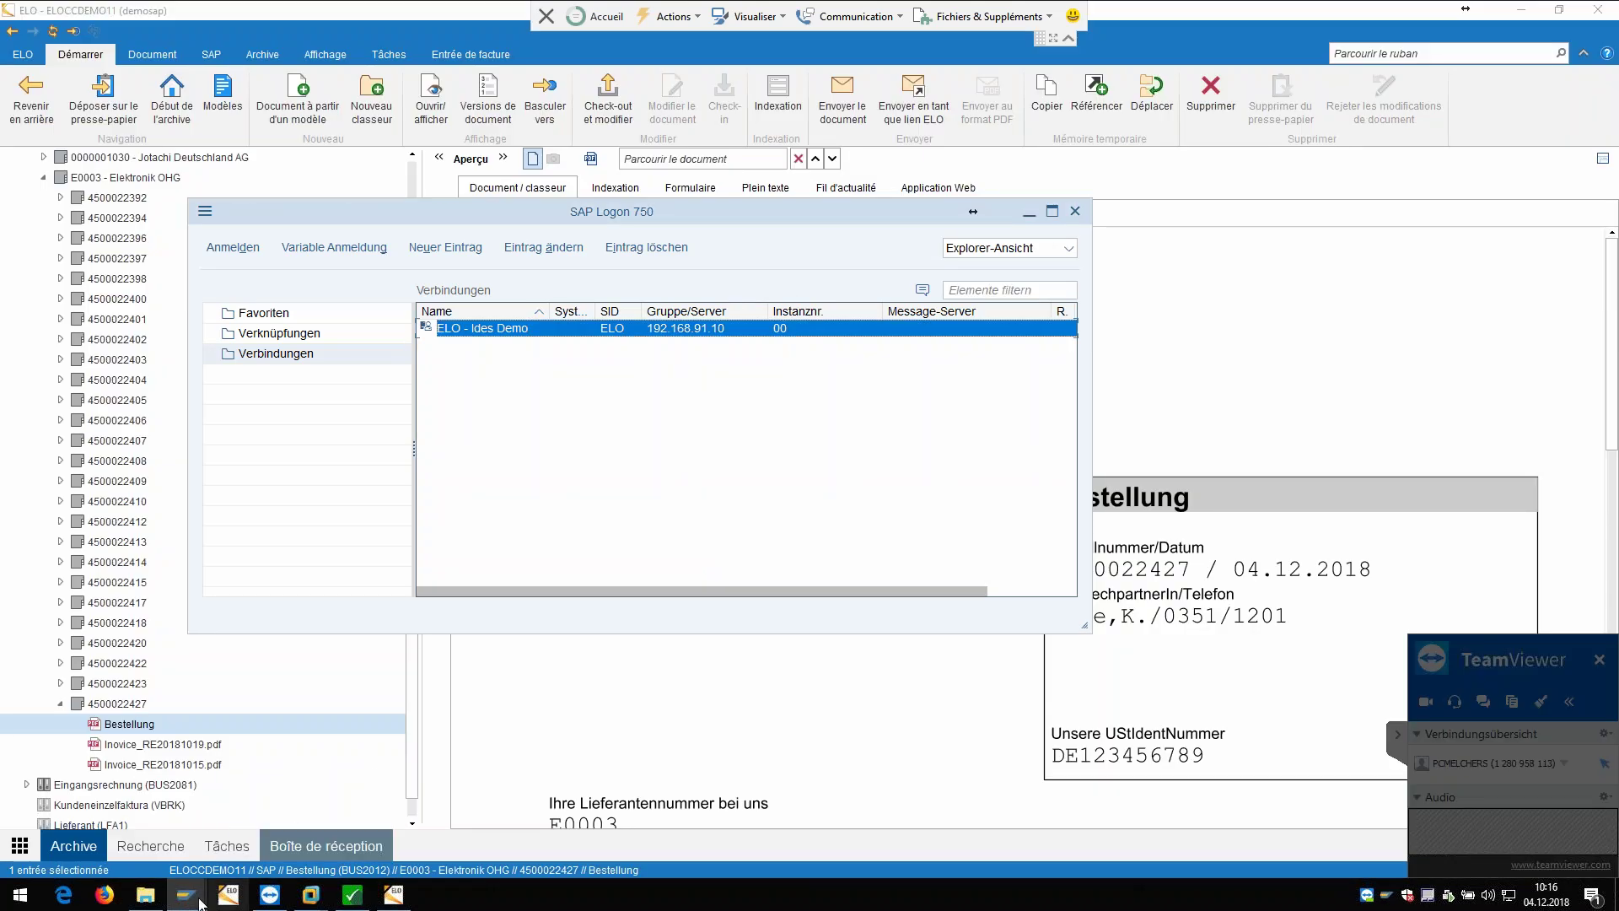
pyautogui.moveTo(198, 900)
pyautogui.click(263, 834)
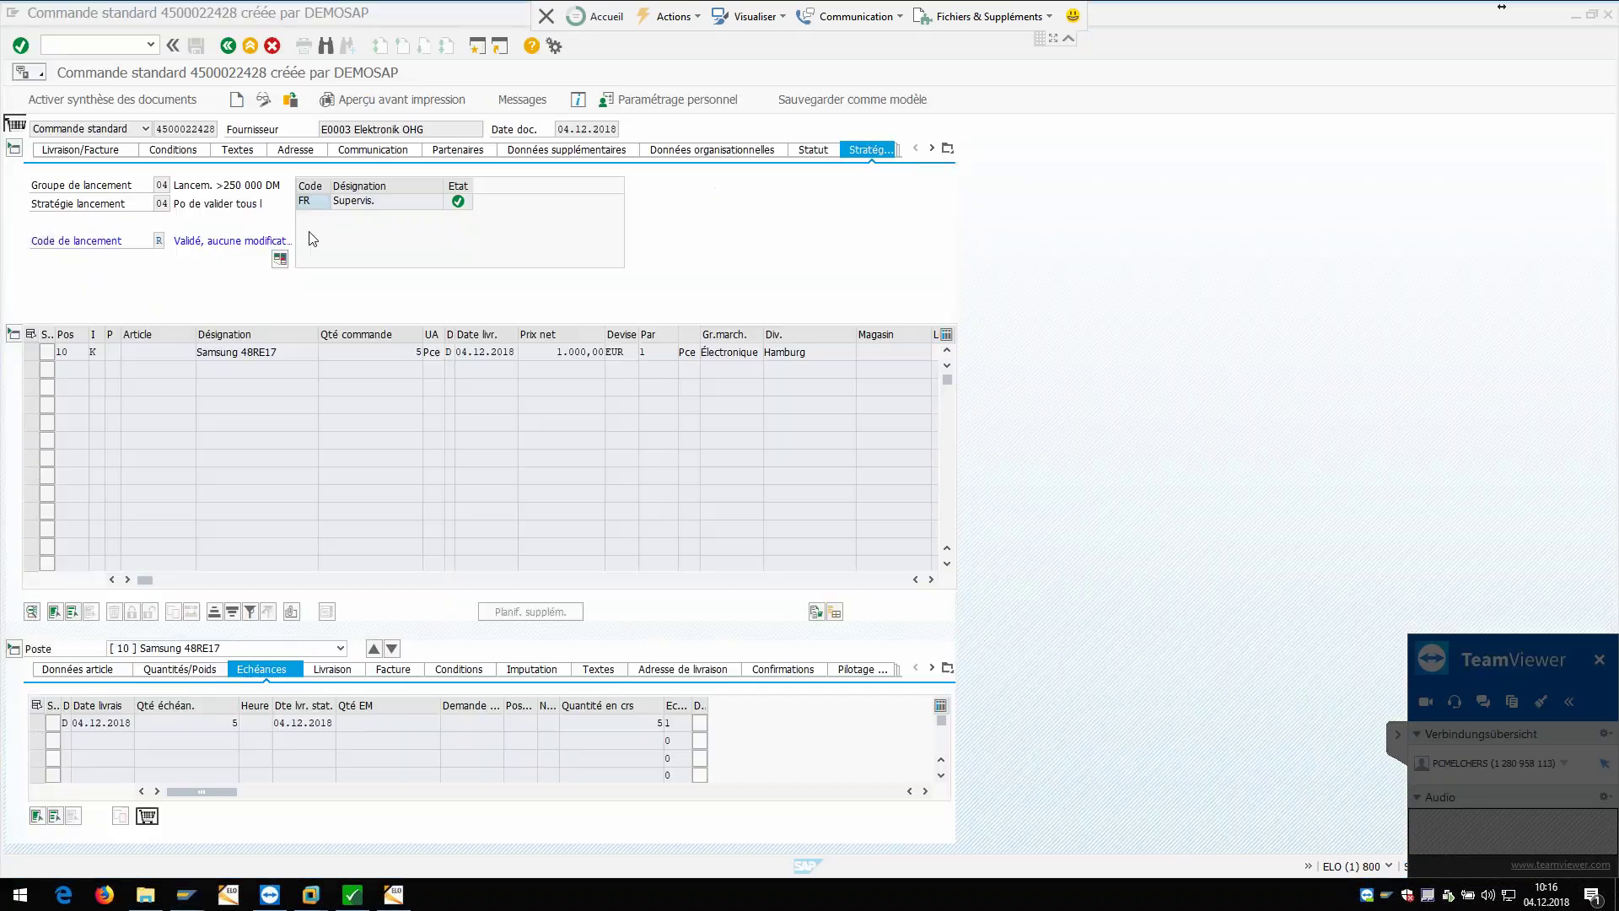
pyautogui.click(230, 47)
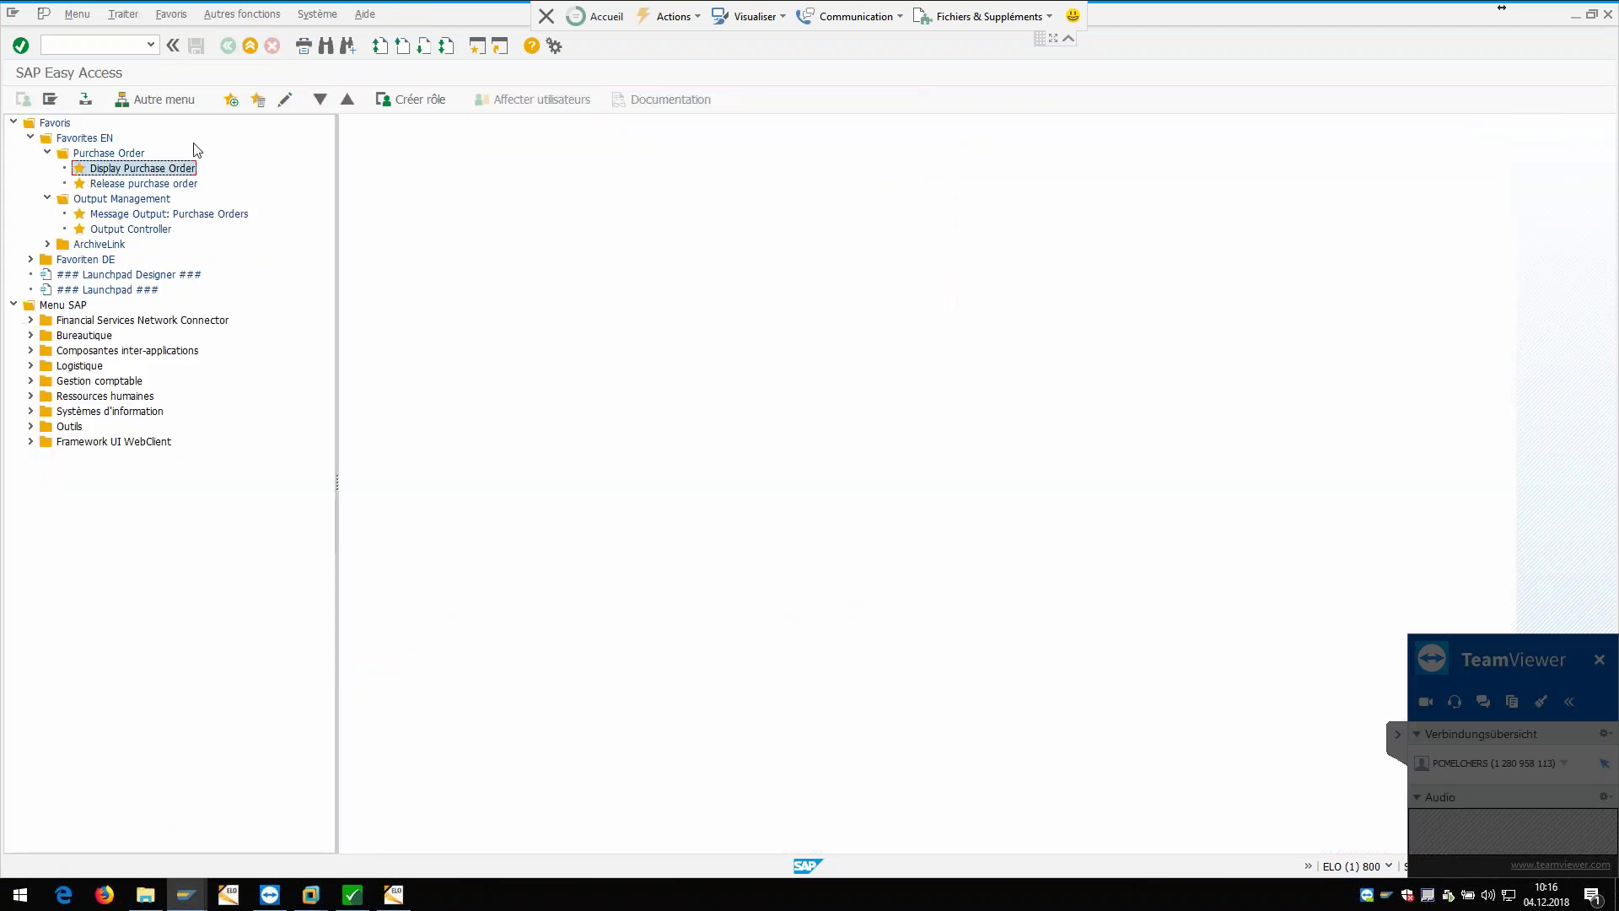
pyautogui.doubleClick(129, 217)
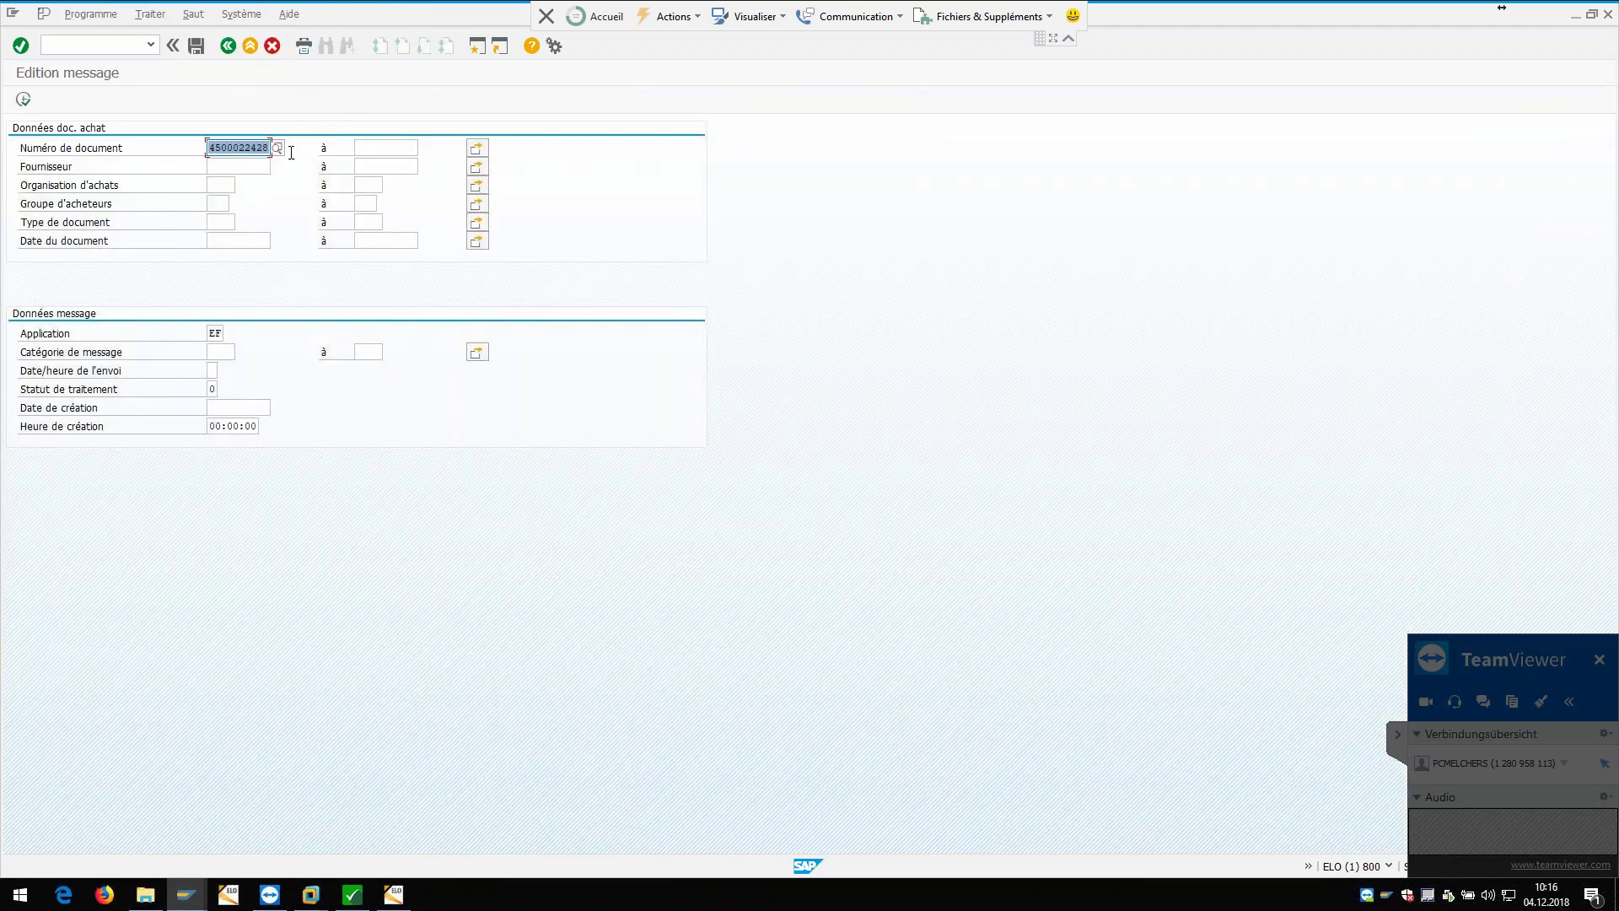
pyautogui.click(277, 148)
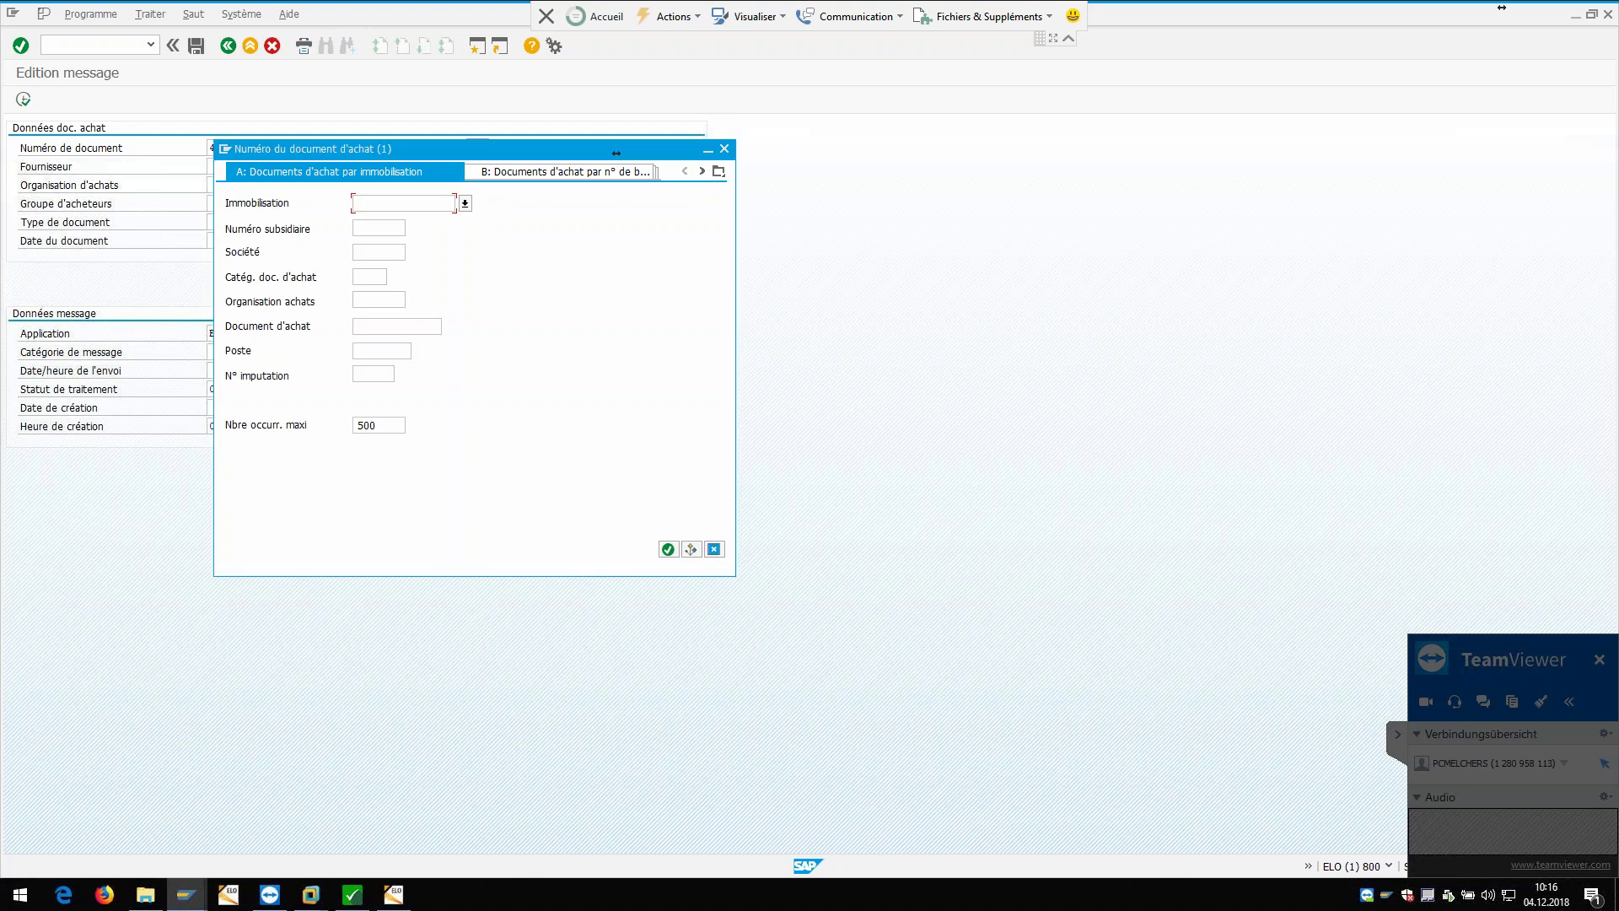
pyautogui.click(724, 148)
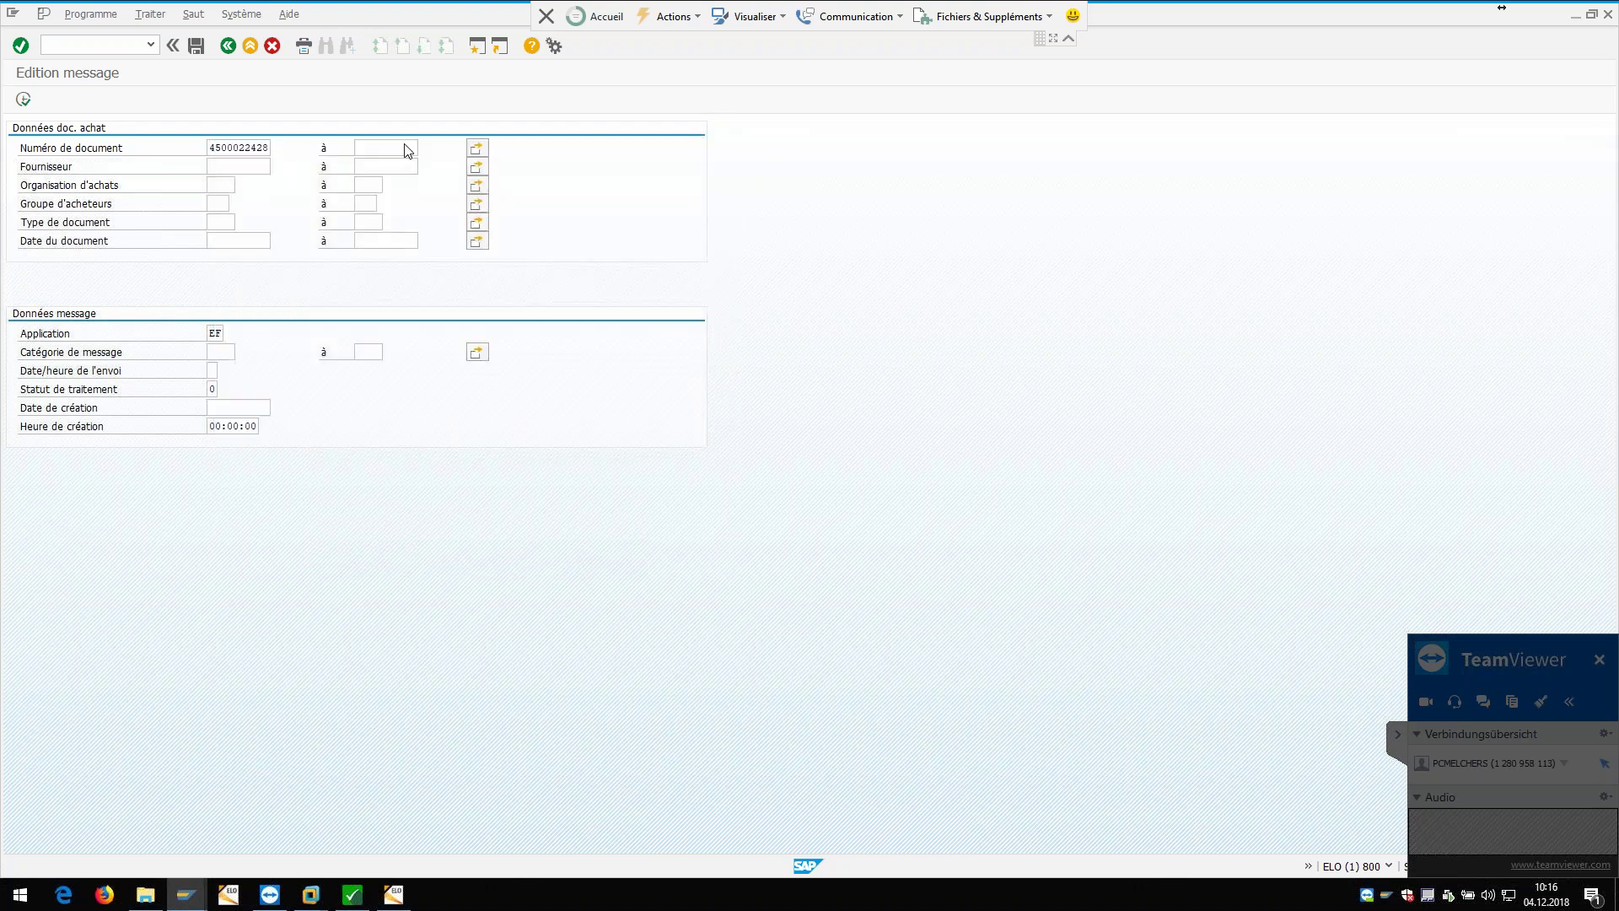
pyautogui.click(22, 99)
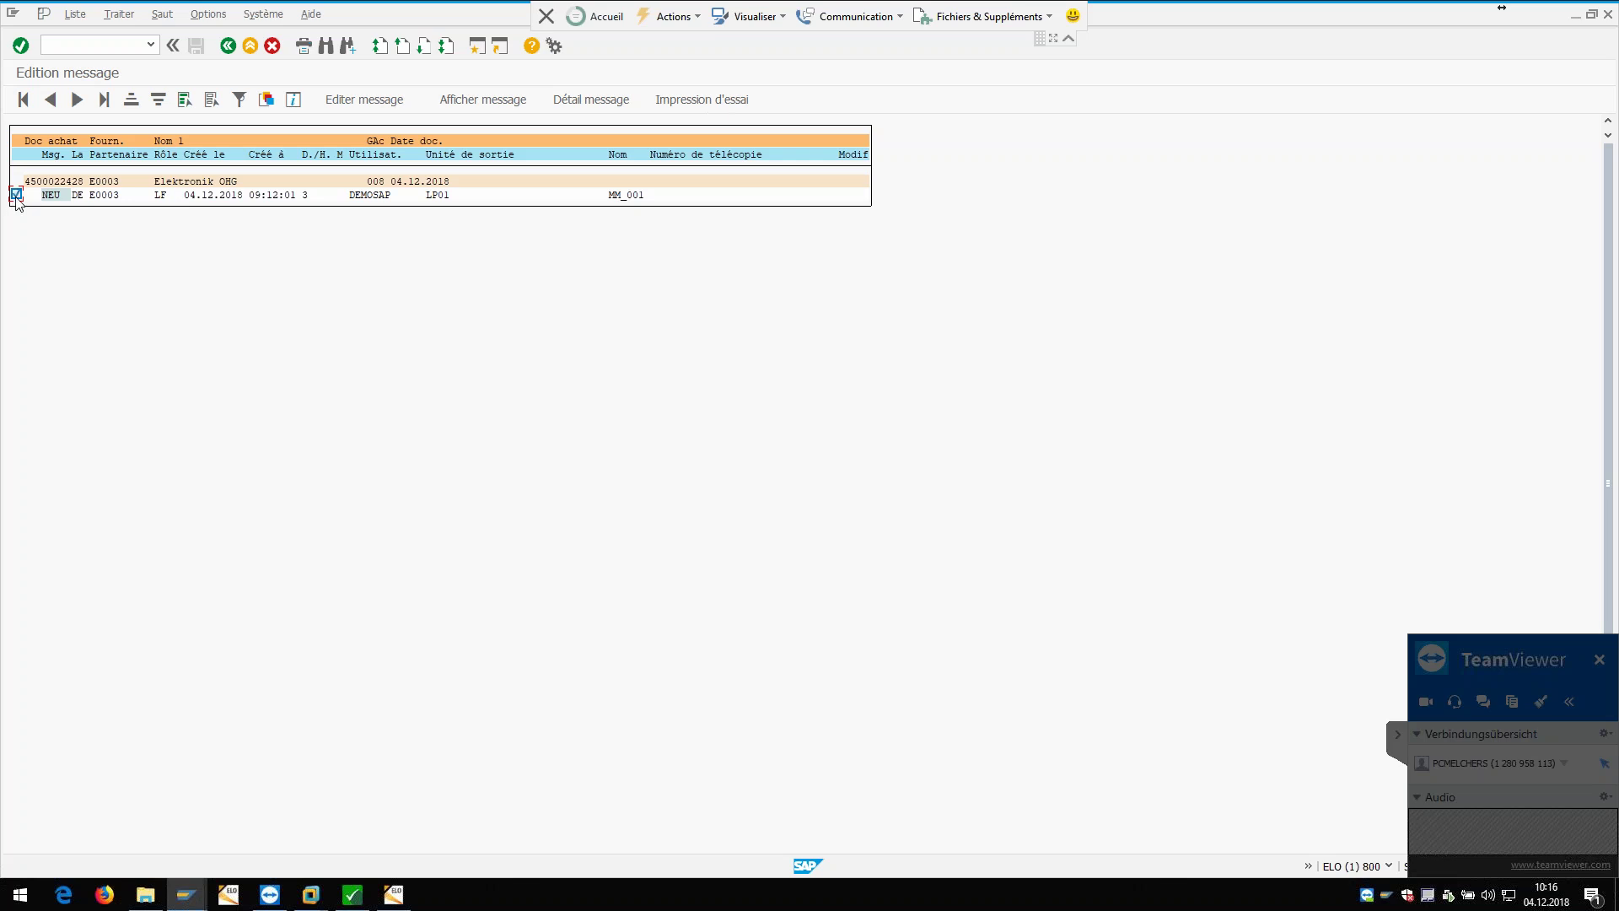
# Step: Process the new NEU output message, return to the main menu, and open the Output Controller
pyautogui.click(361, 99)
pyautogui.click(228, 45)
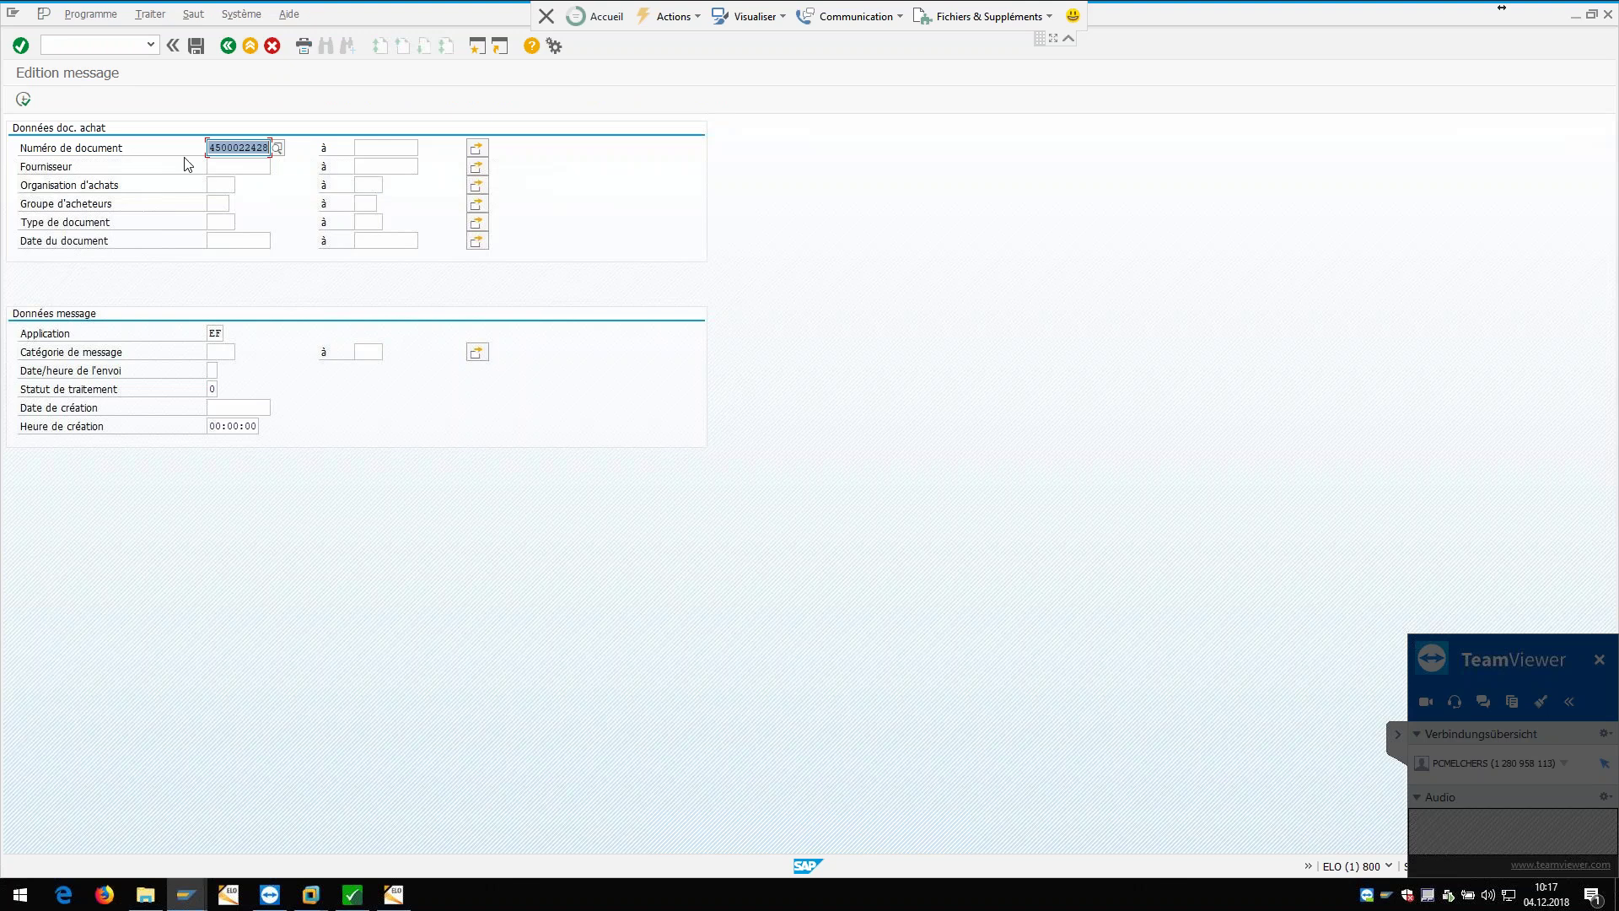
pyautogui.click(228, 45)
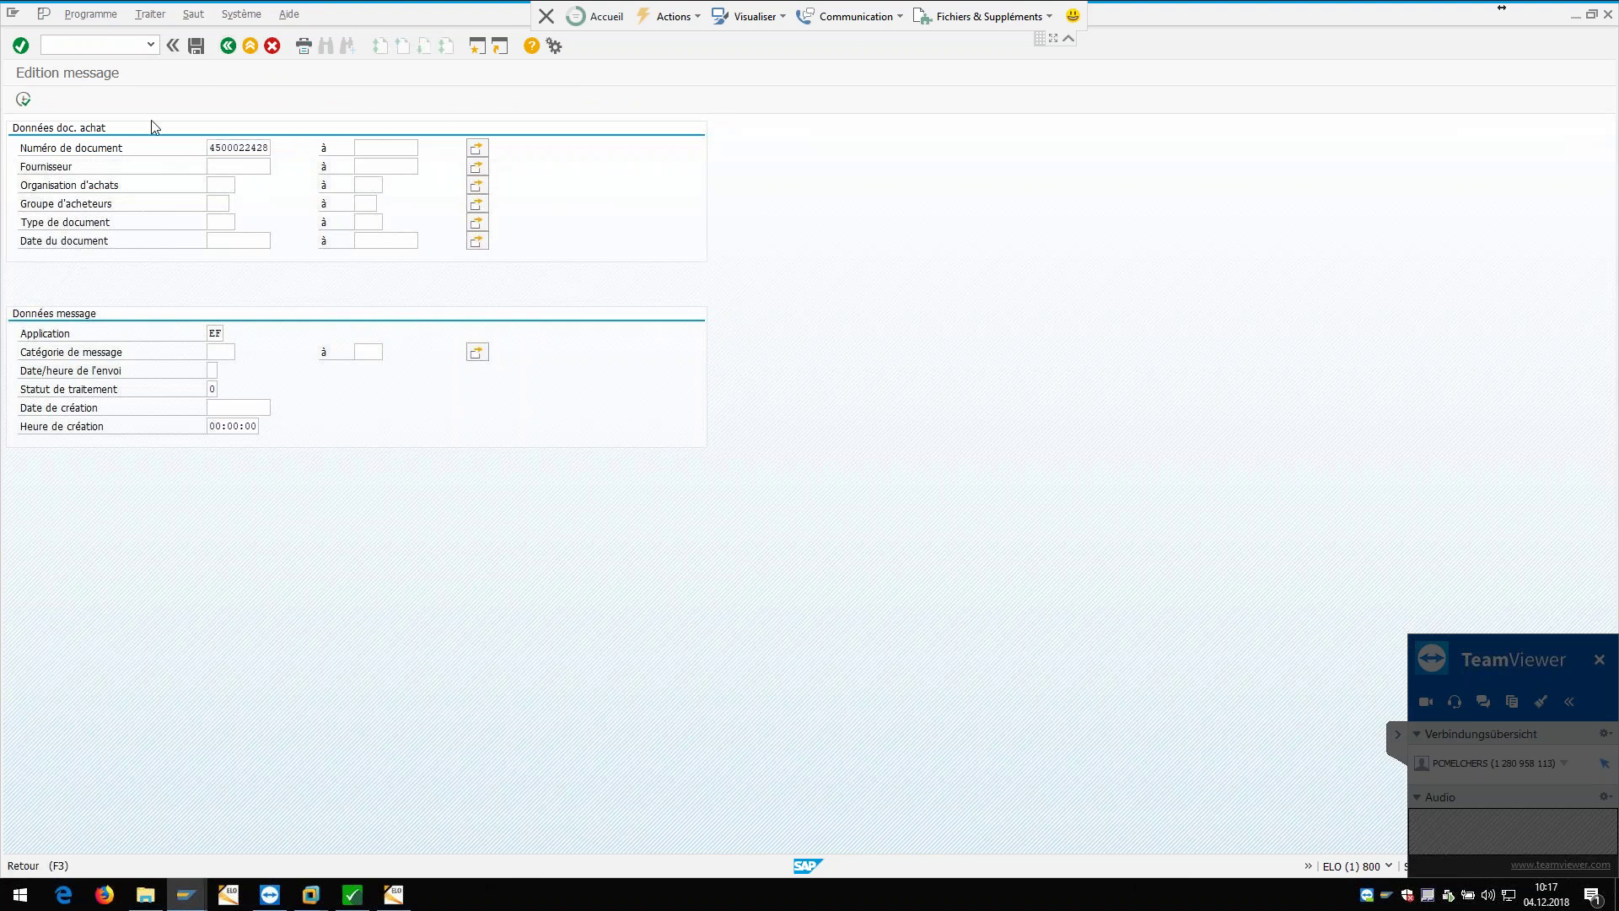
pyautogui.doubleClick(143, 229)
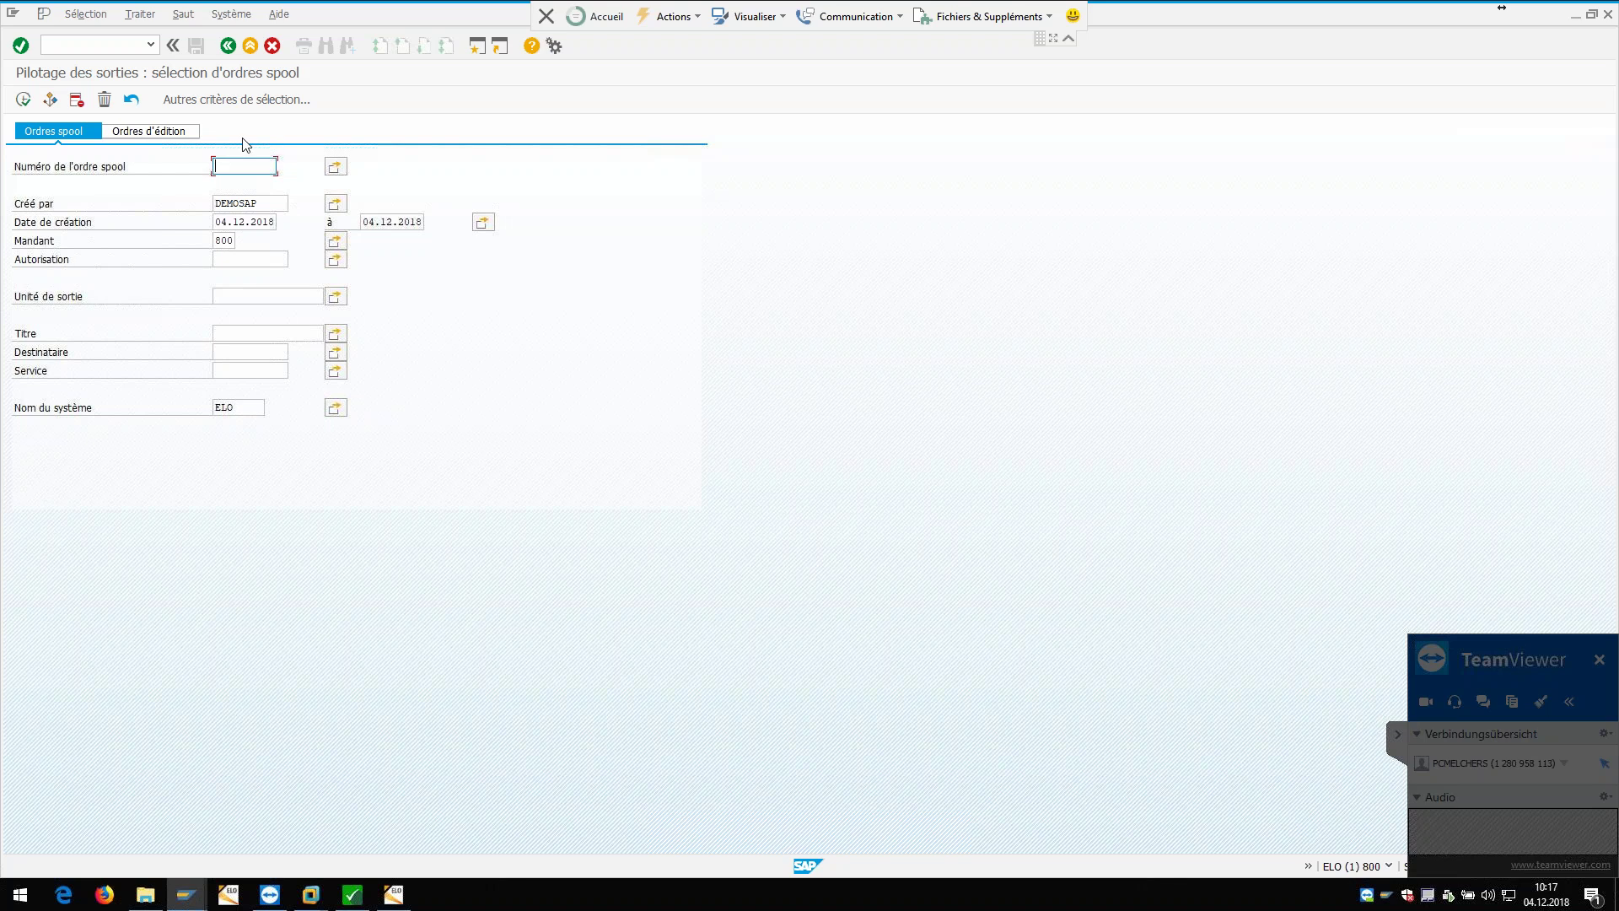
# Step: Print today's spool request 434121 without changes, then exit the Output Controller
pyautogui.click(24, 100)
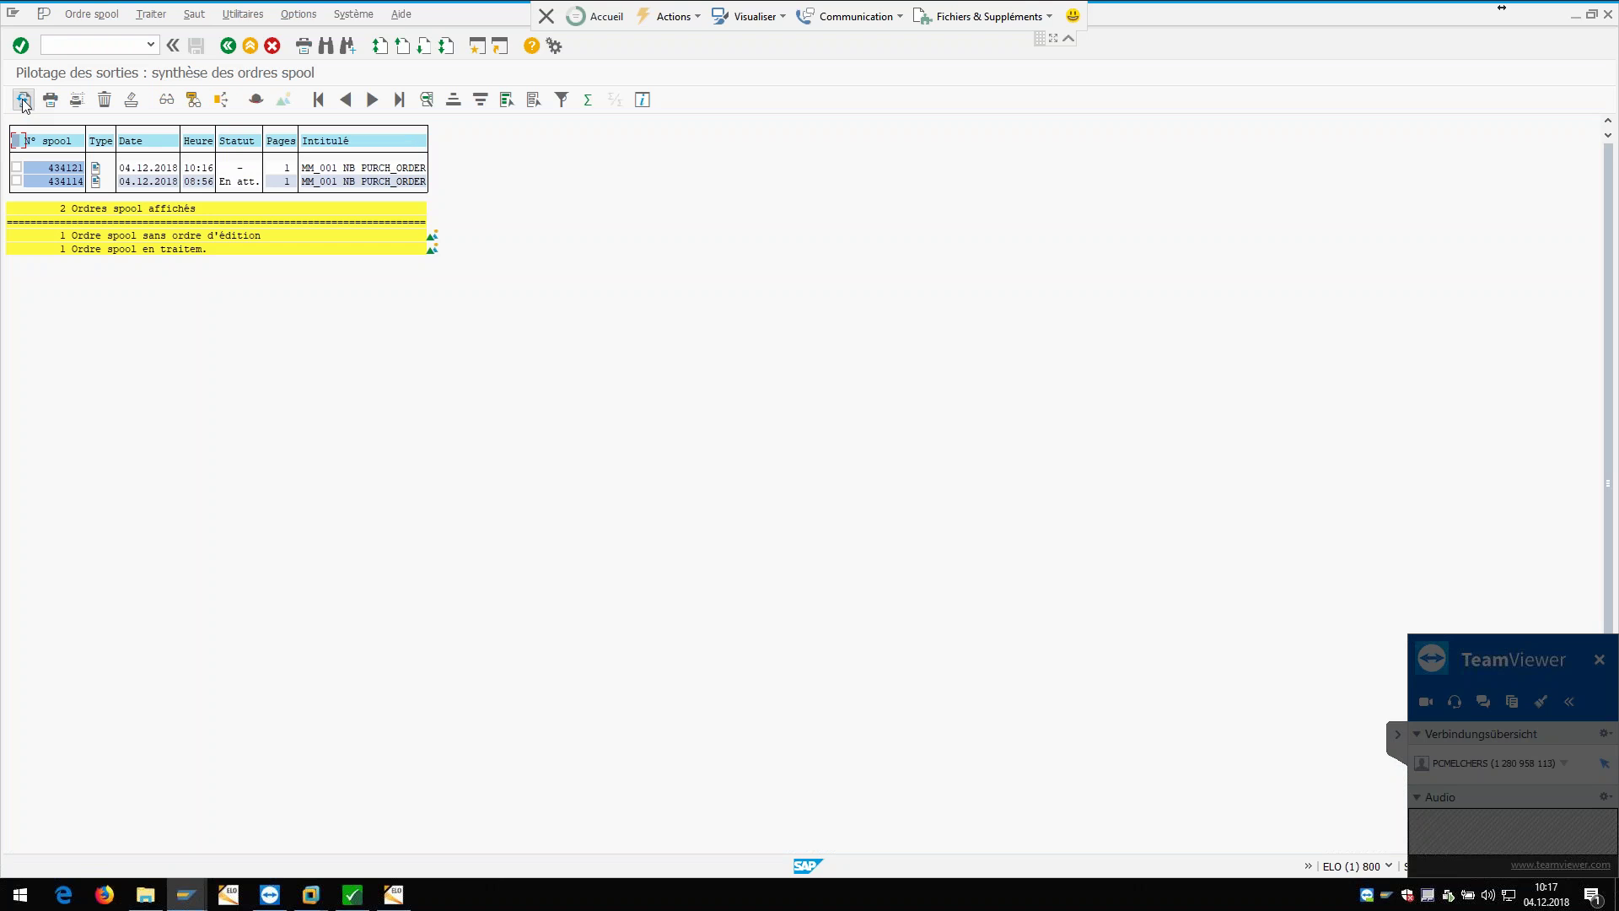
pyautogui.click(17, 168)
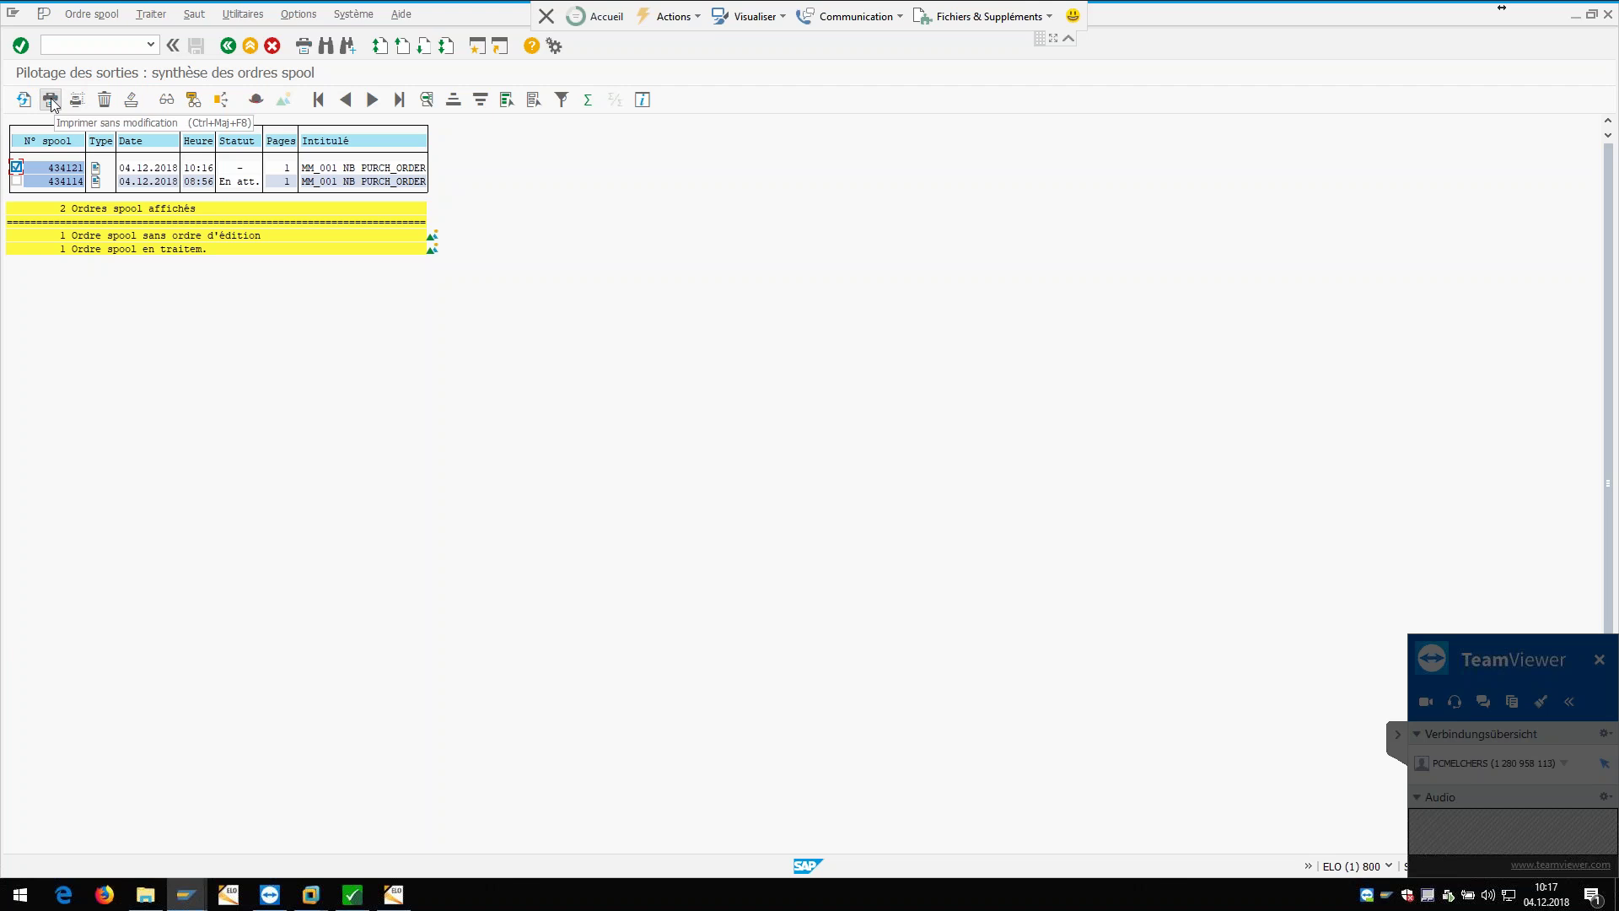
pyautogui.click(51, 100)
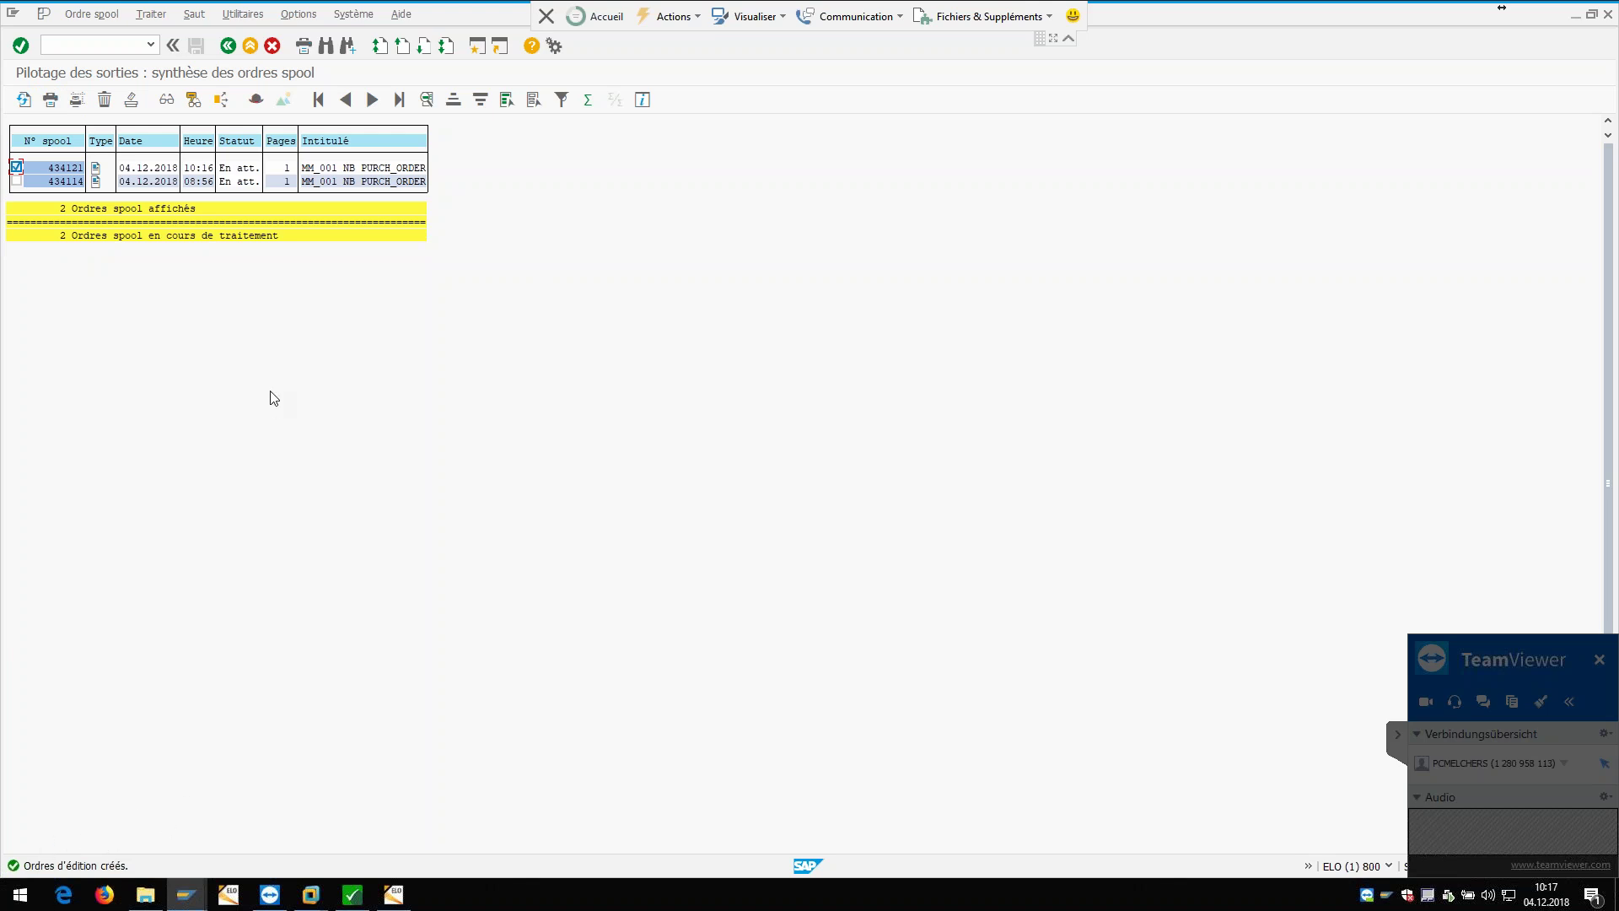
pyautogui.click(224, 46)
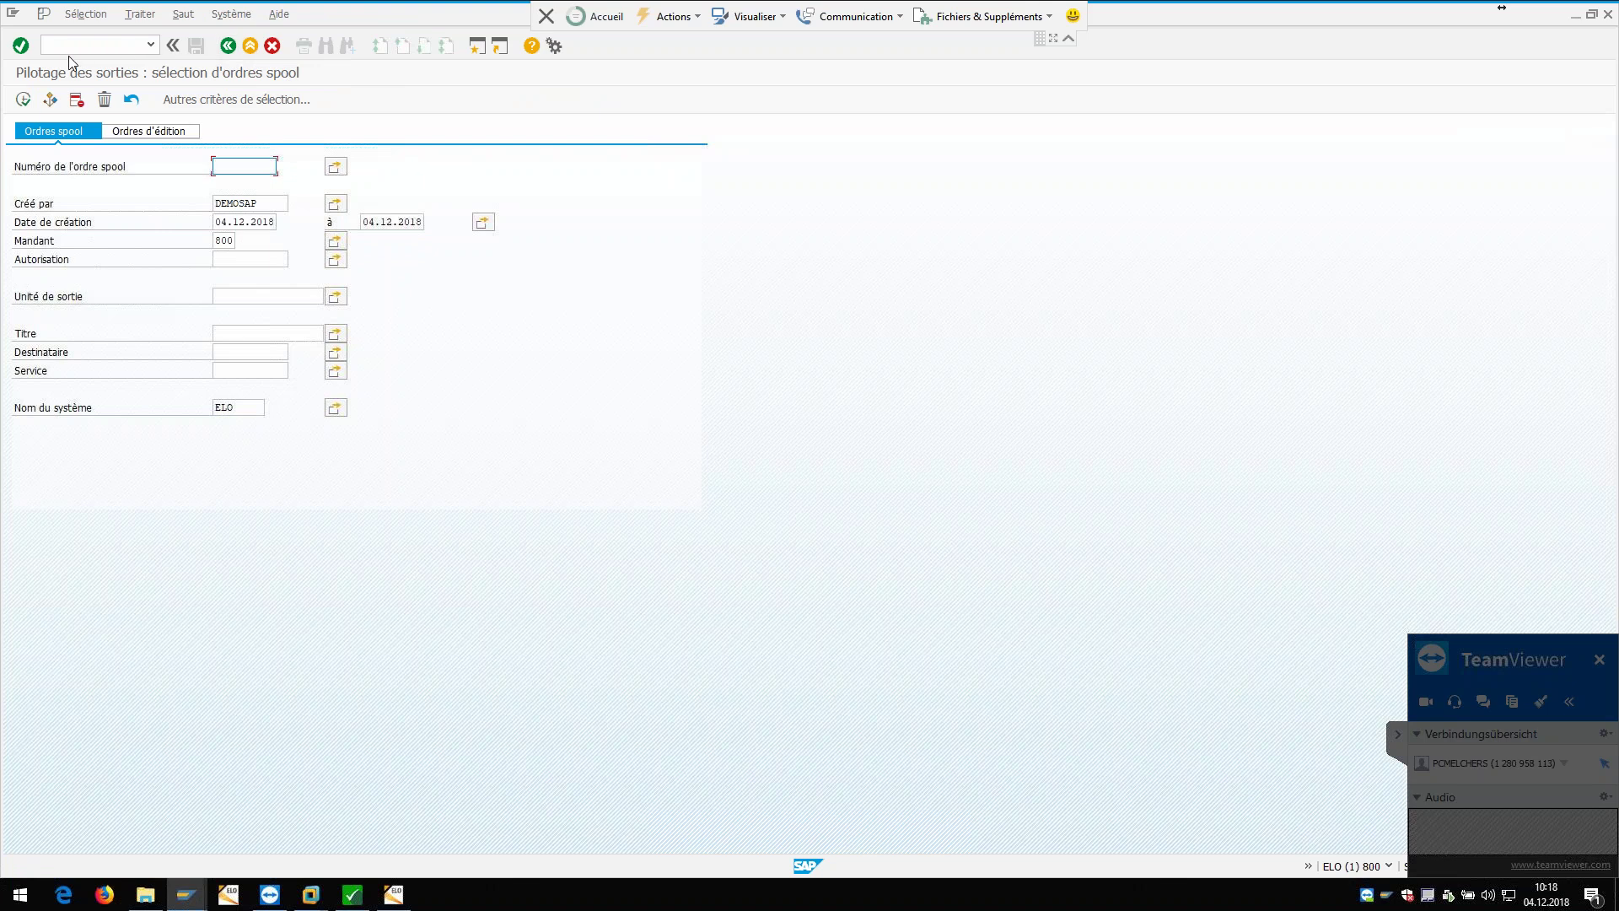
pyautogui.click(238, 50)
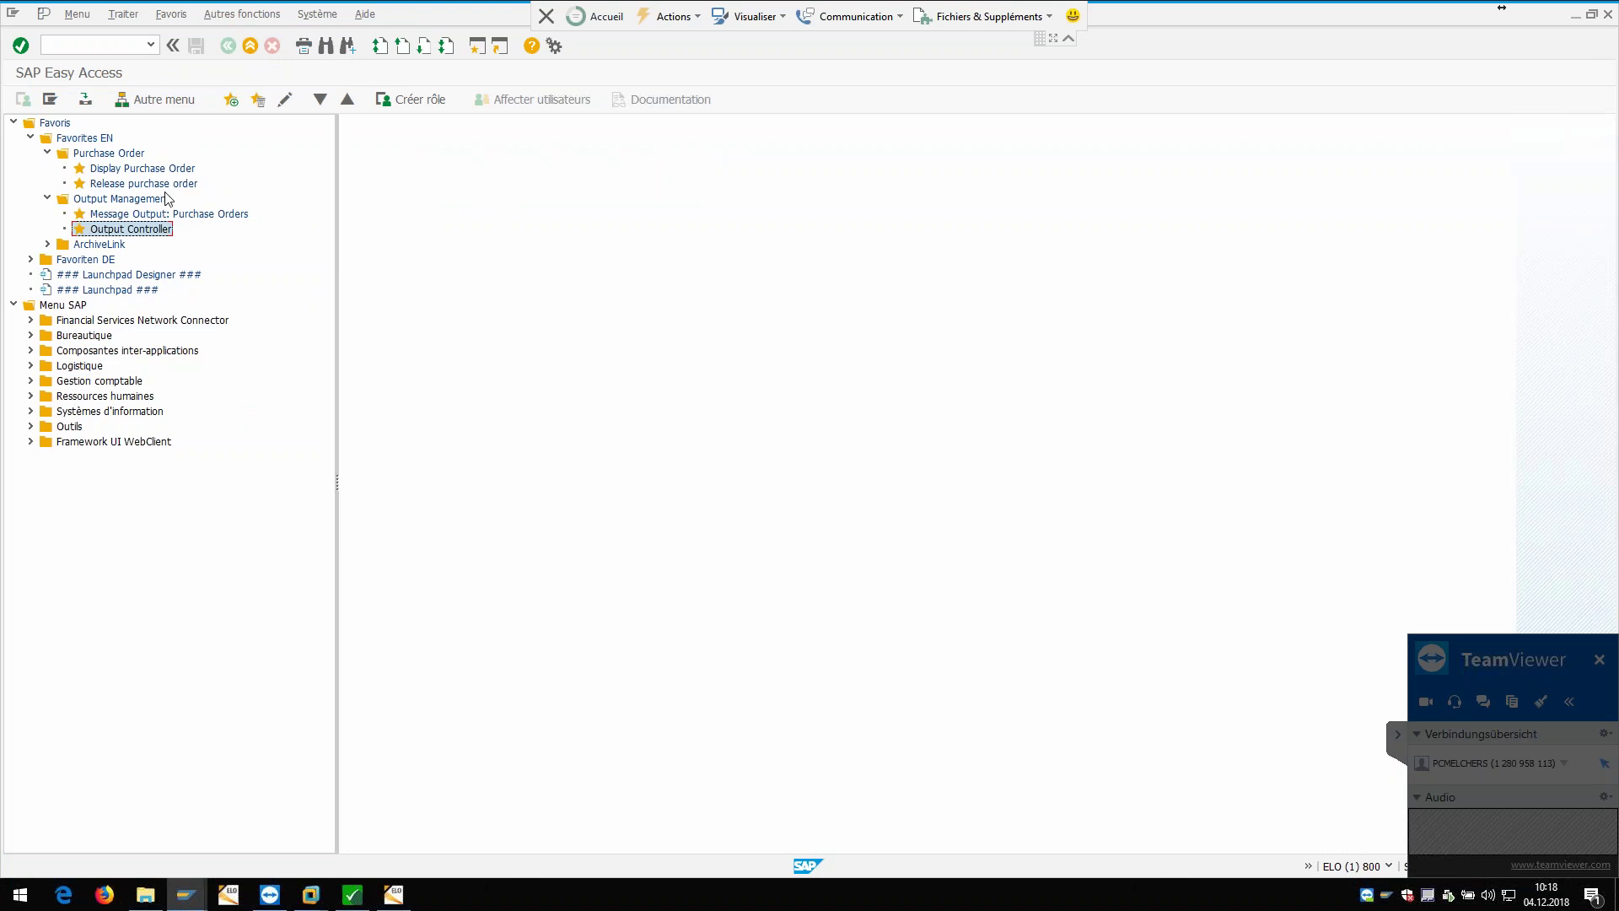
# Step: In the ELO archive, select E0003 - Elektronik OHG and refresh with F5
pyautogui.click(391, 896)
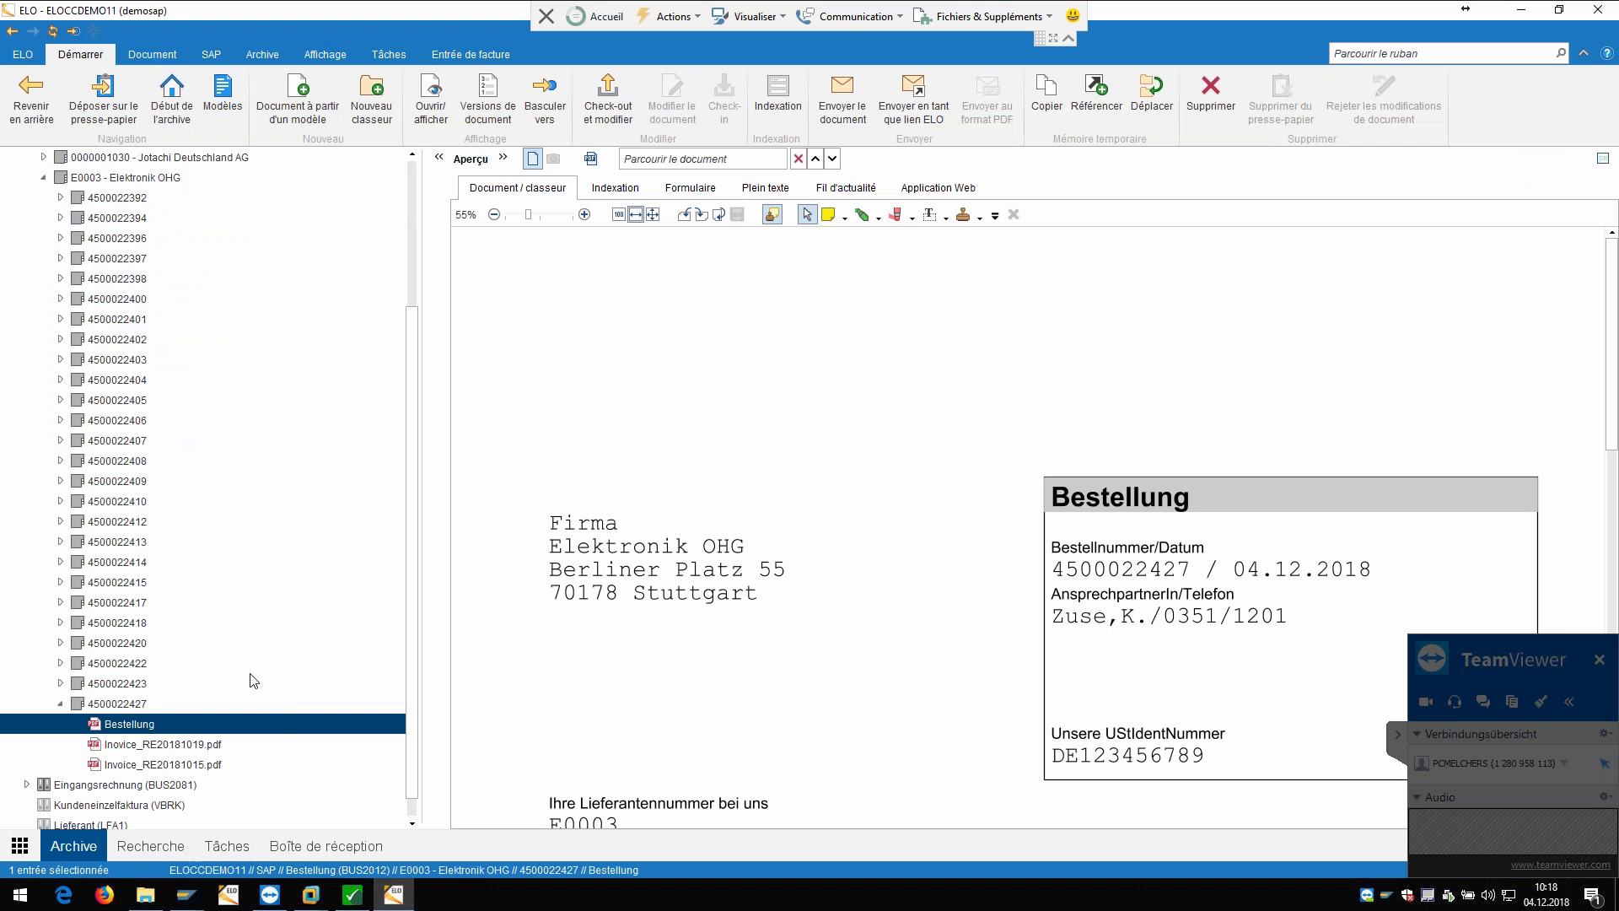
pyautogui.scroll(1, 212, 583)
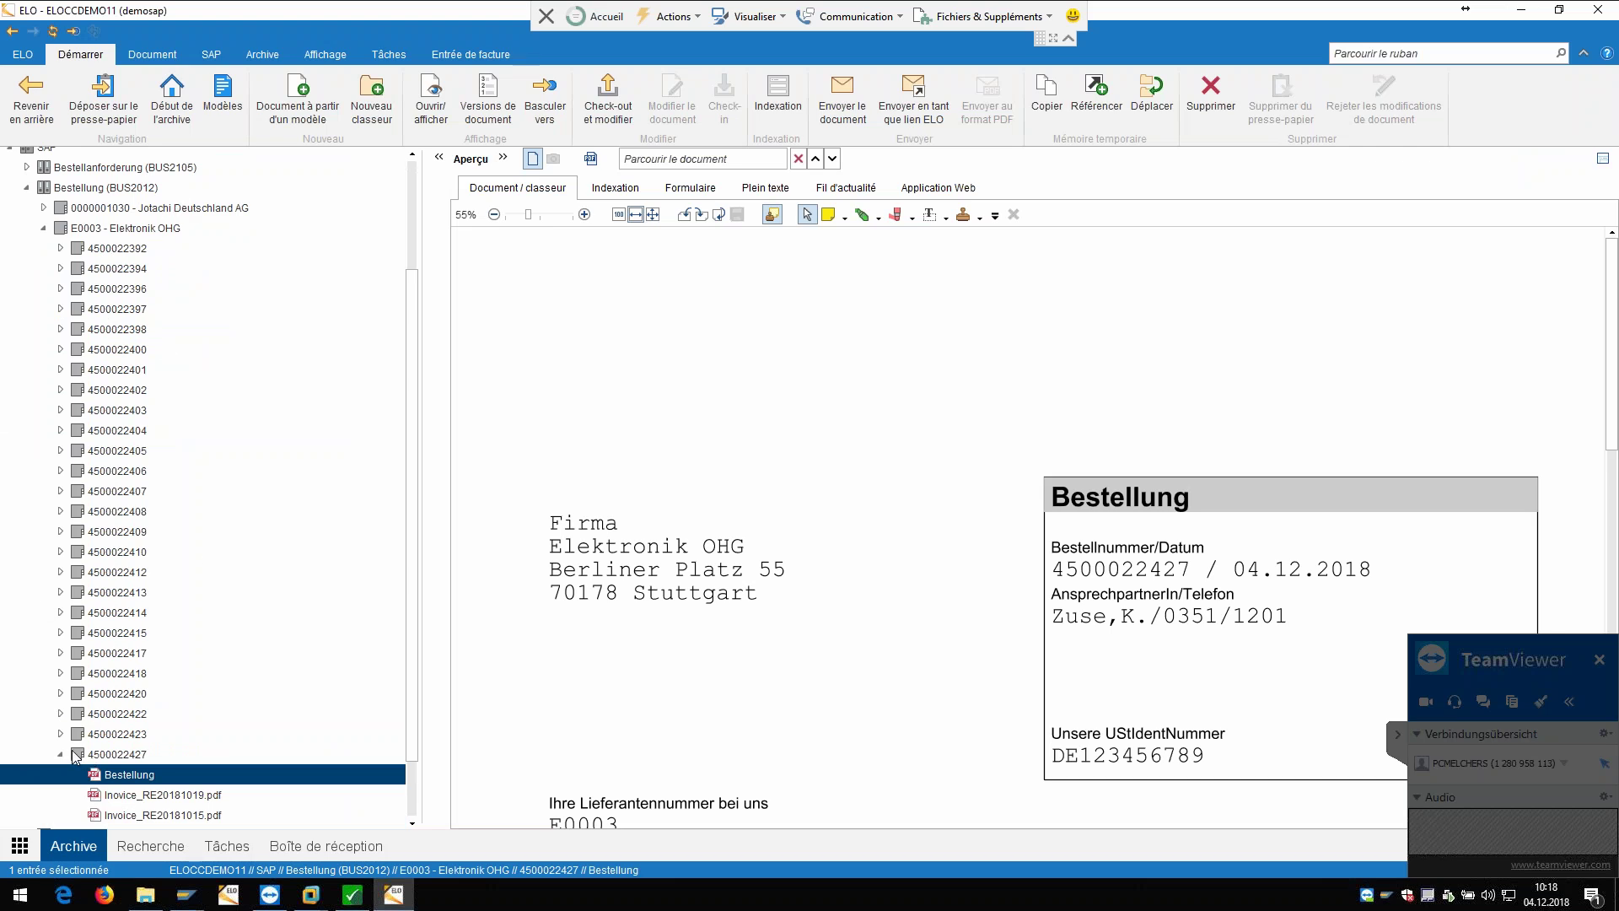
pyautogui.scroll(-3, 177, 739)
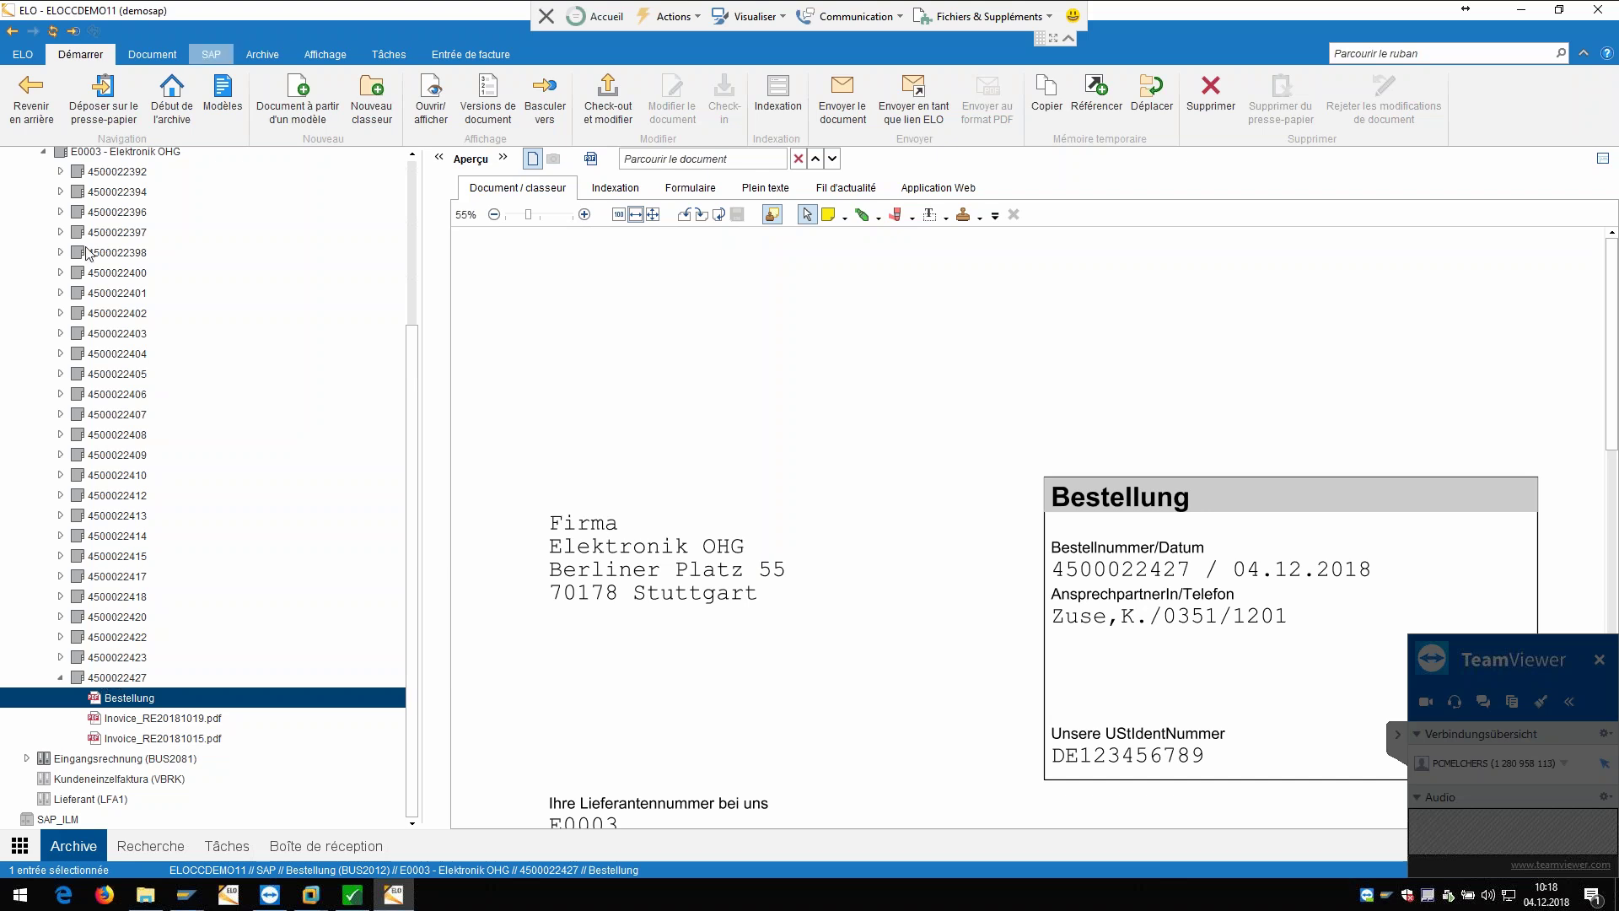
pyautogui.scroll(1, 127, 205)
pyautogui.click(126, 202)
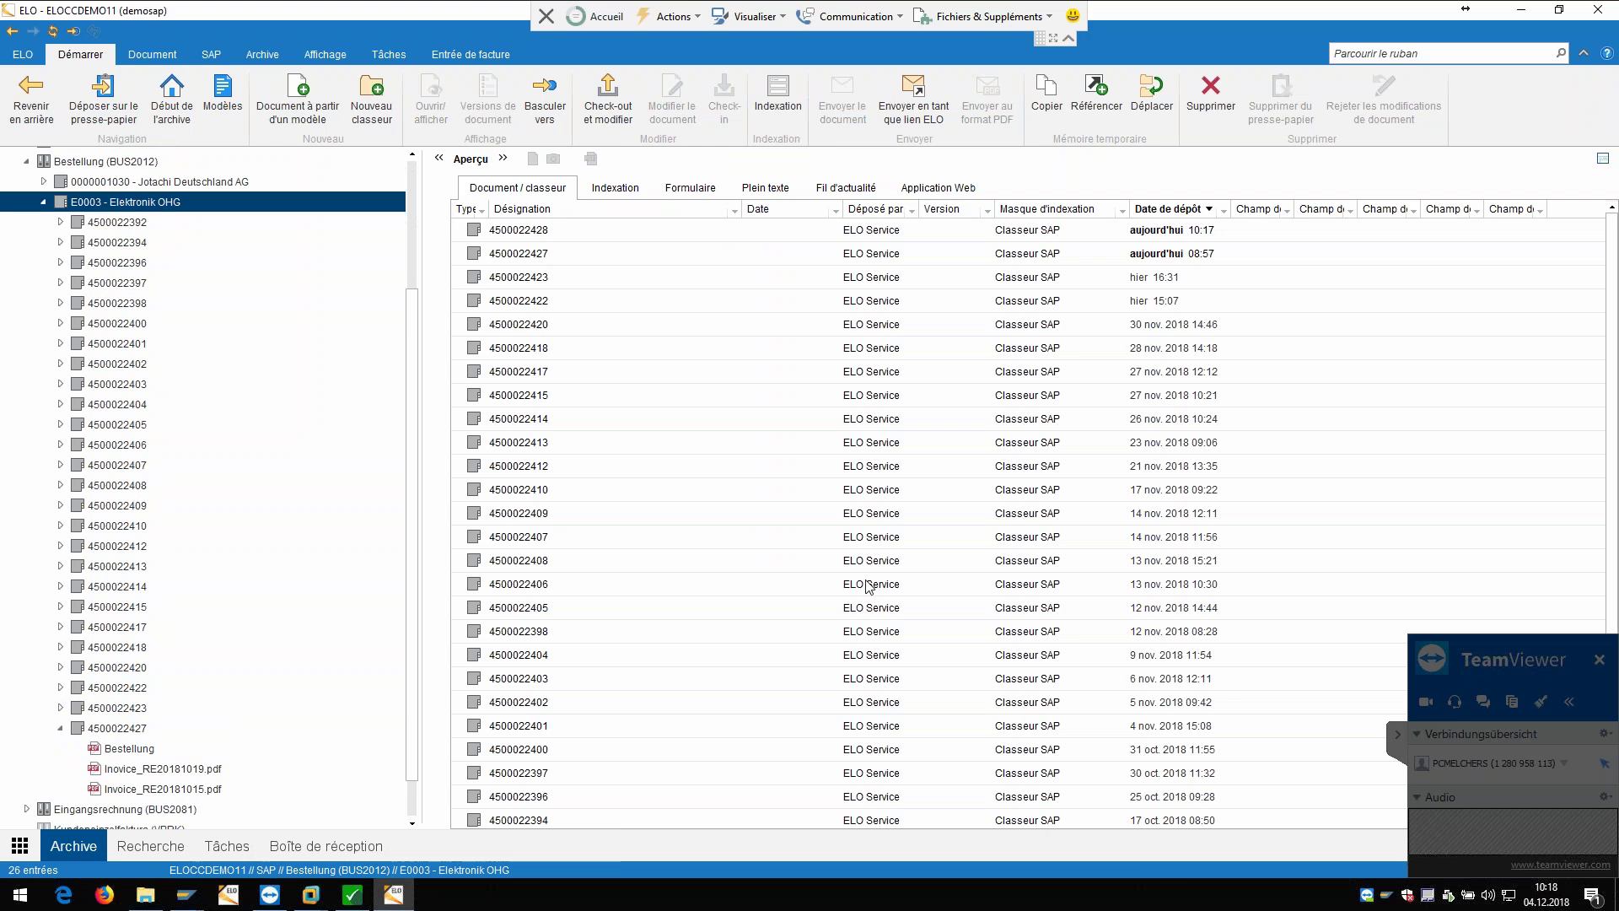
pyautogui.press('F5')
pyautogui.scroll(-1, 709, 451)
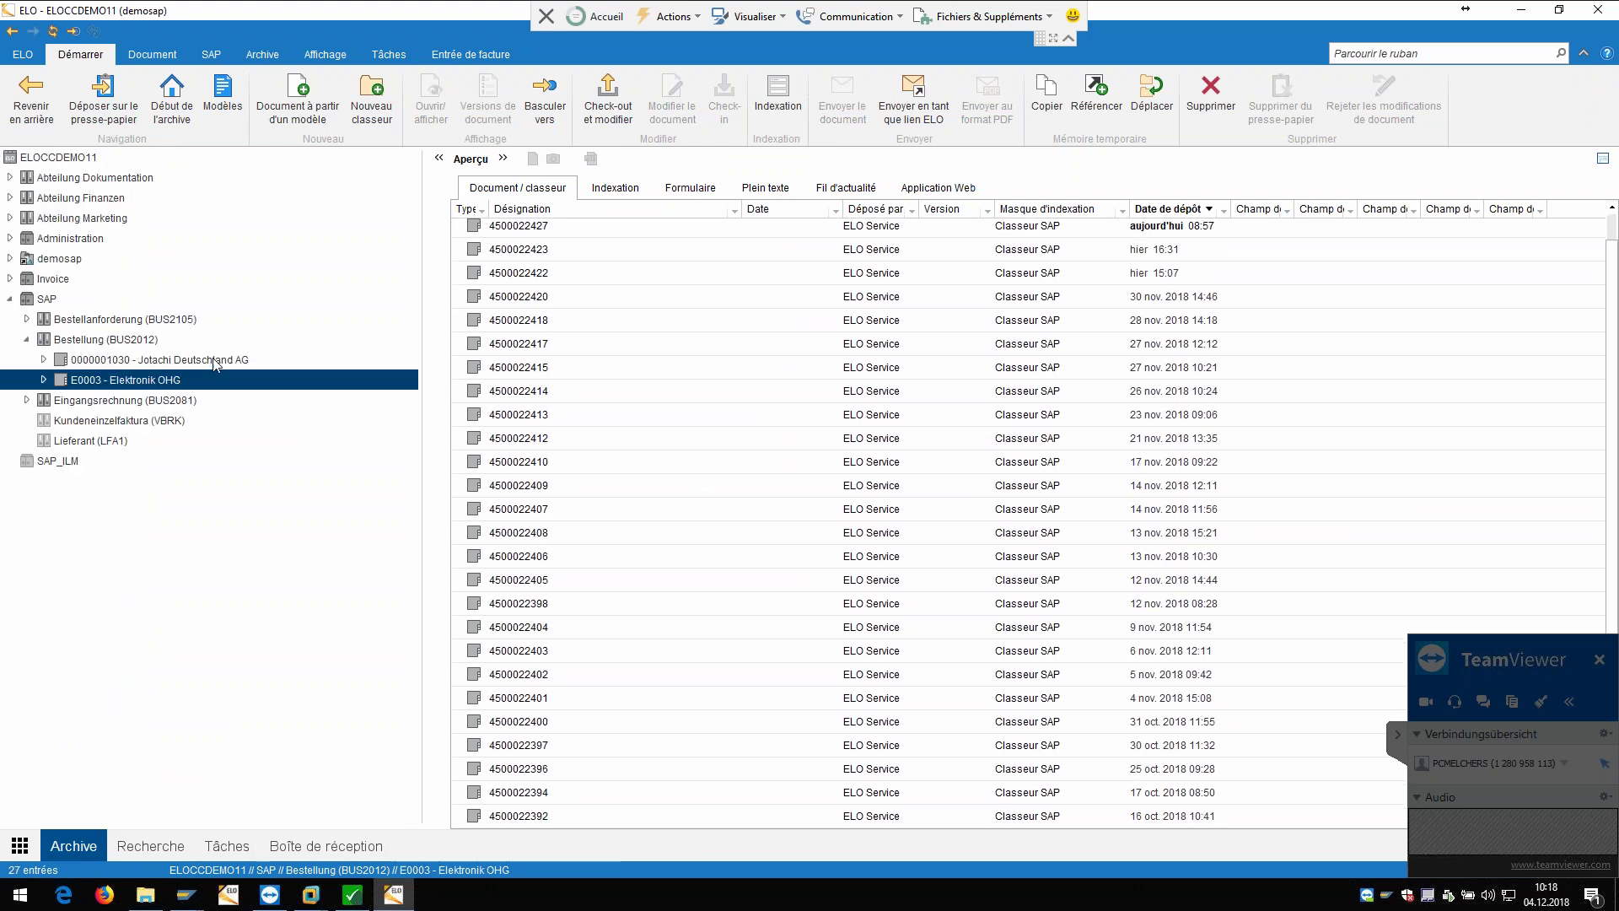
pyautogui.doubleClick(57, 380)
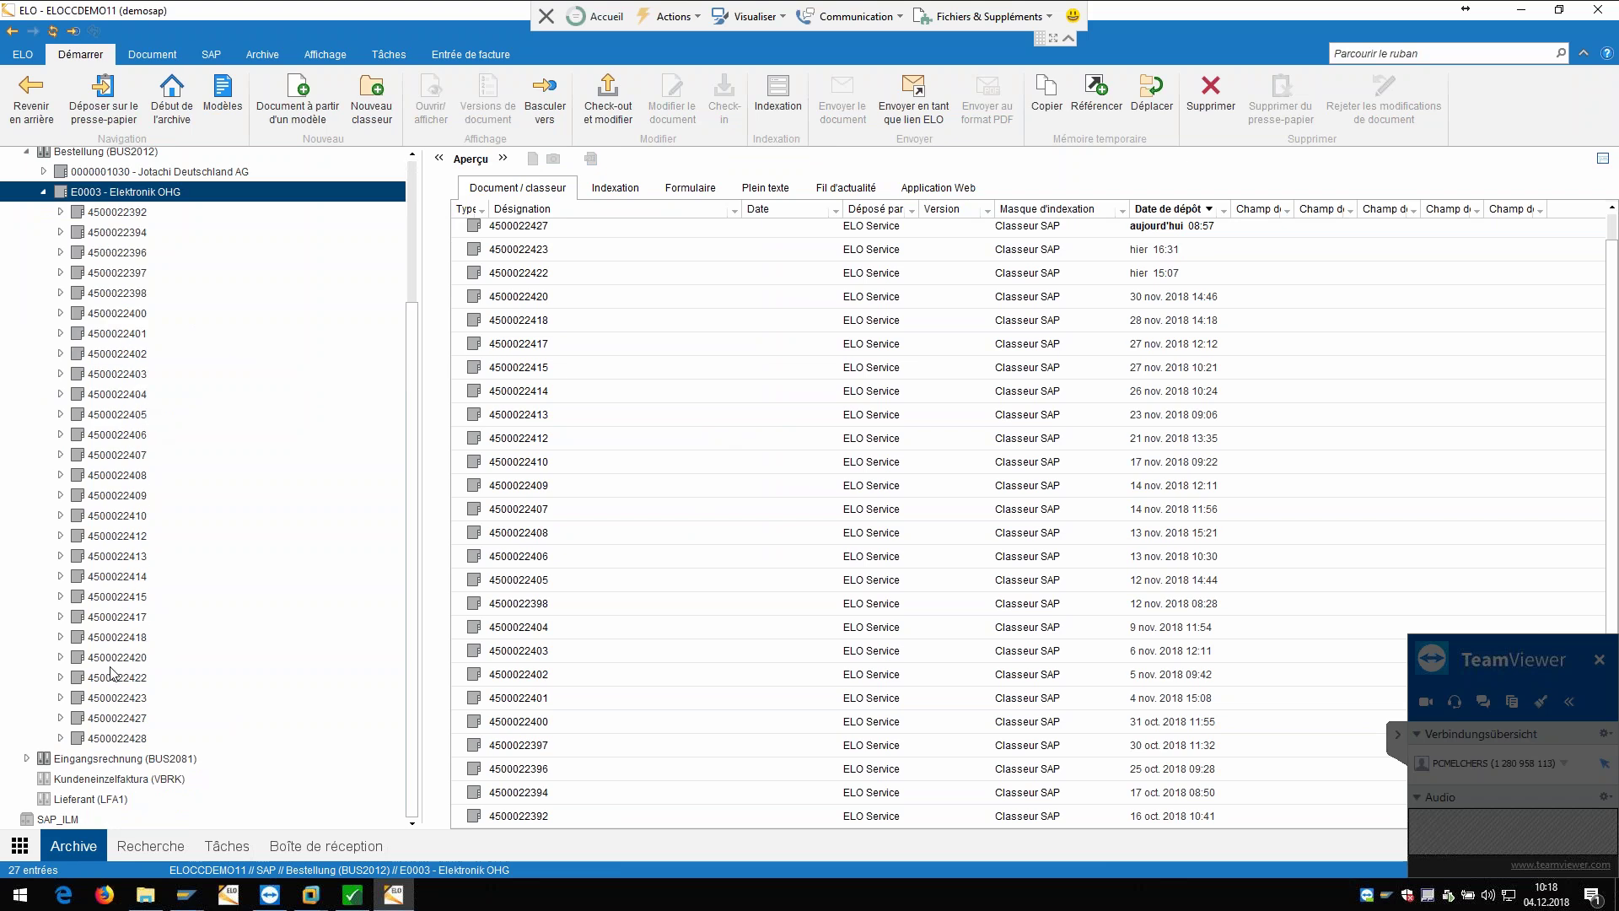
pyautogui.click(64, 739)
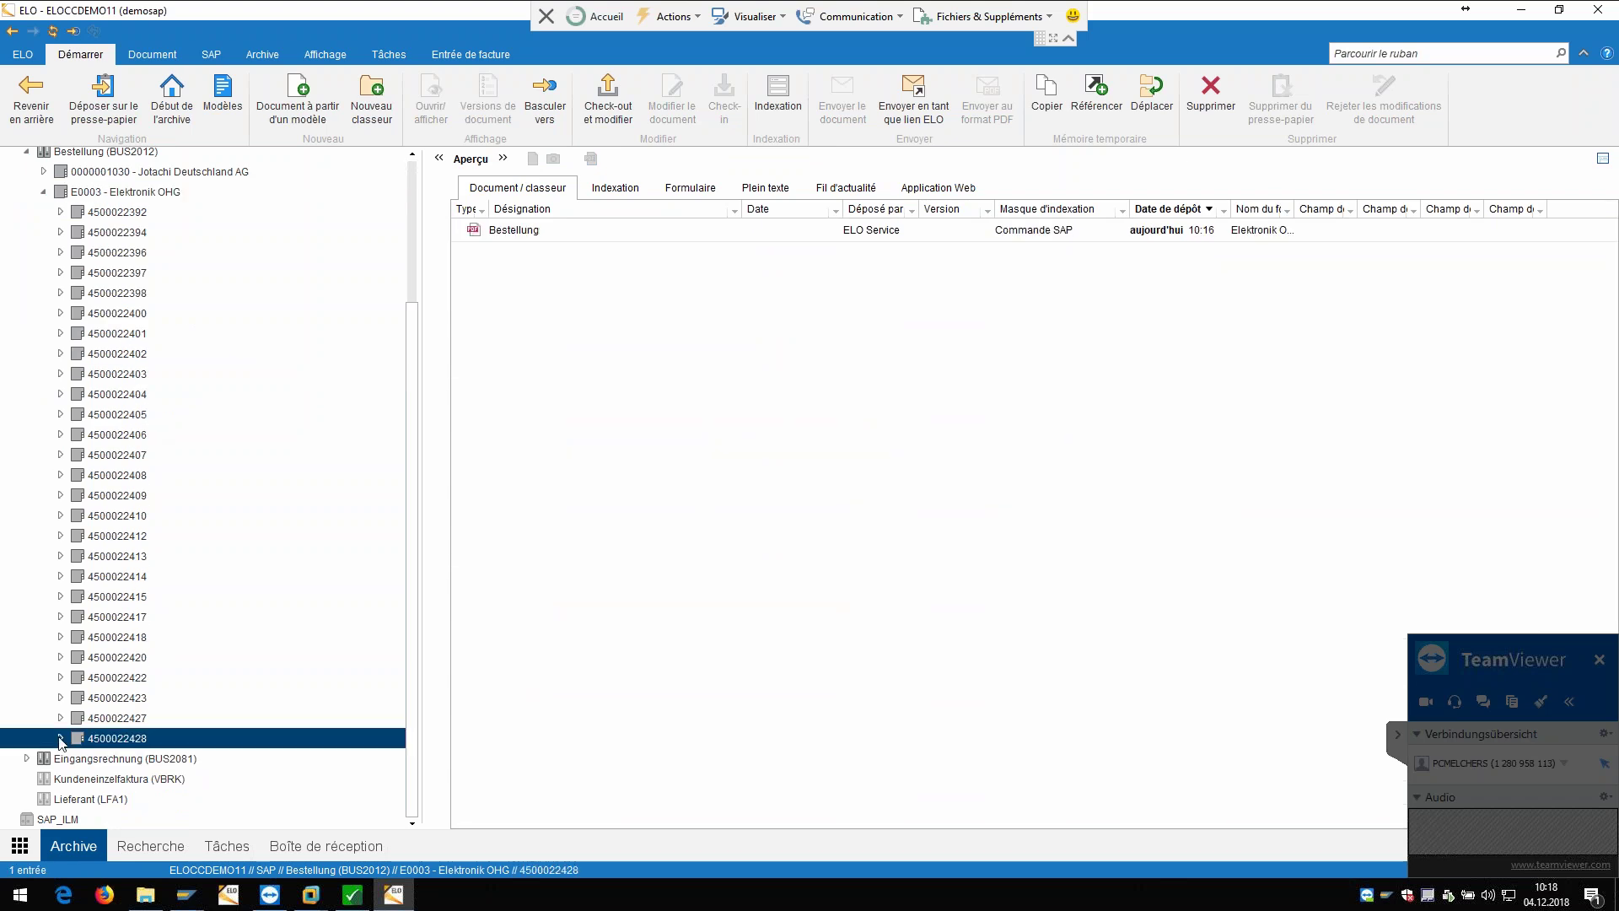
pyautogui.click(60, 739)
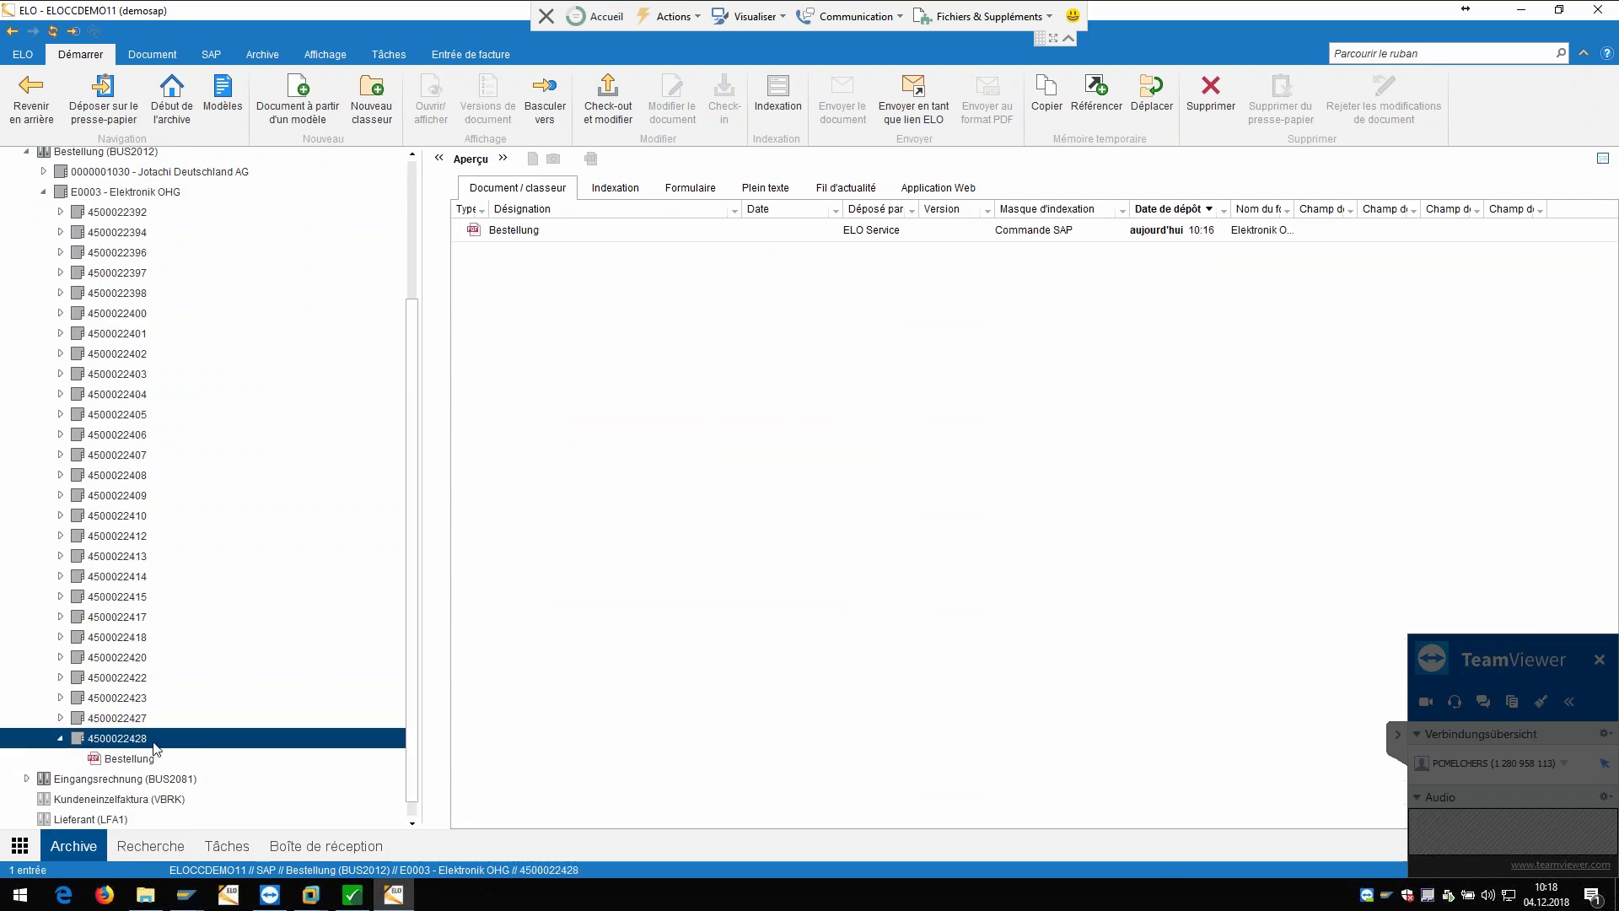
pyautogui.click(129, 759)
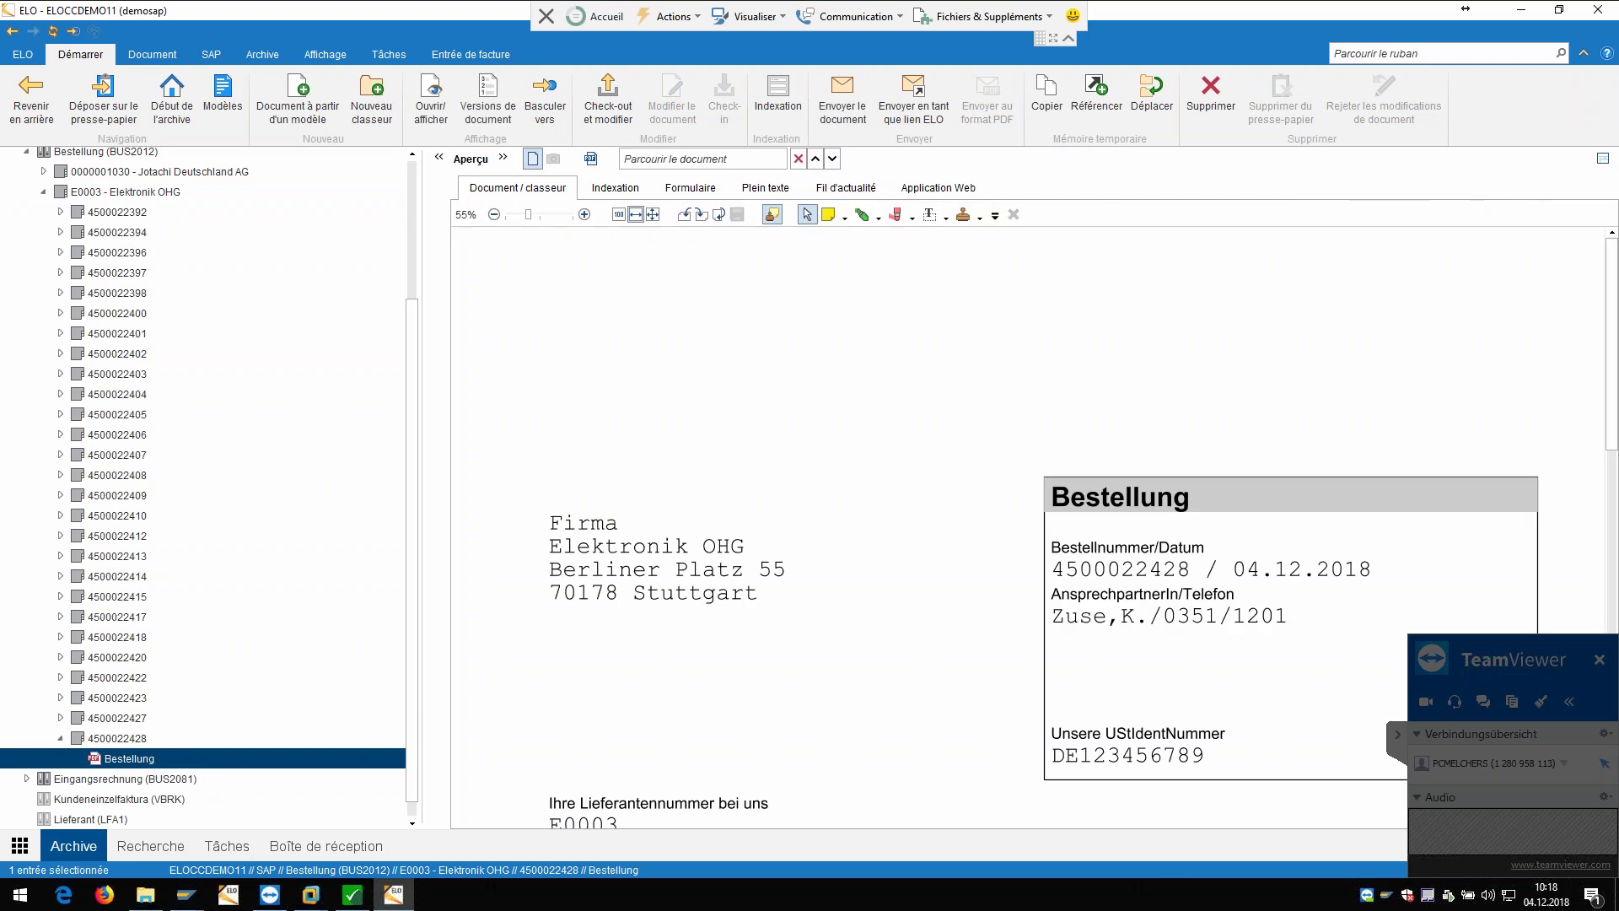
pyautogui.scroll(-1, 1230, 522)
pyautogui.scroll(-1, 1288, 492)
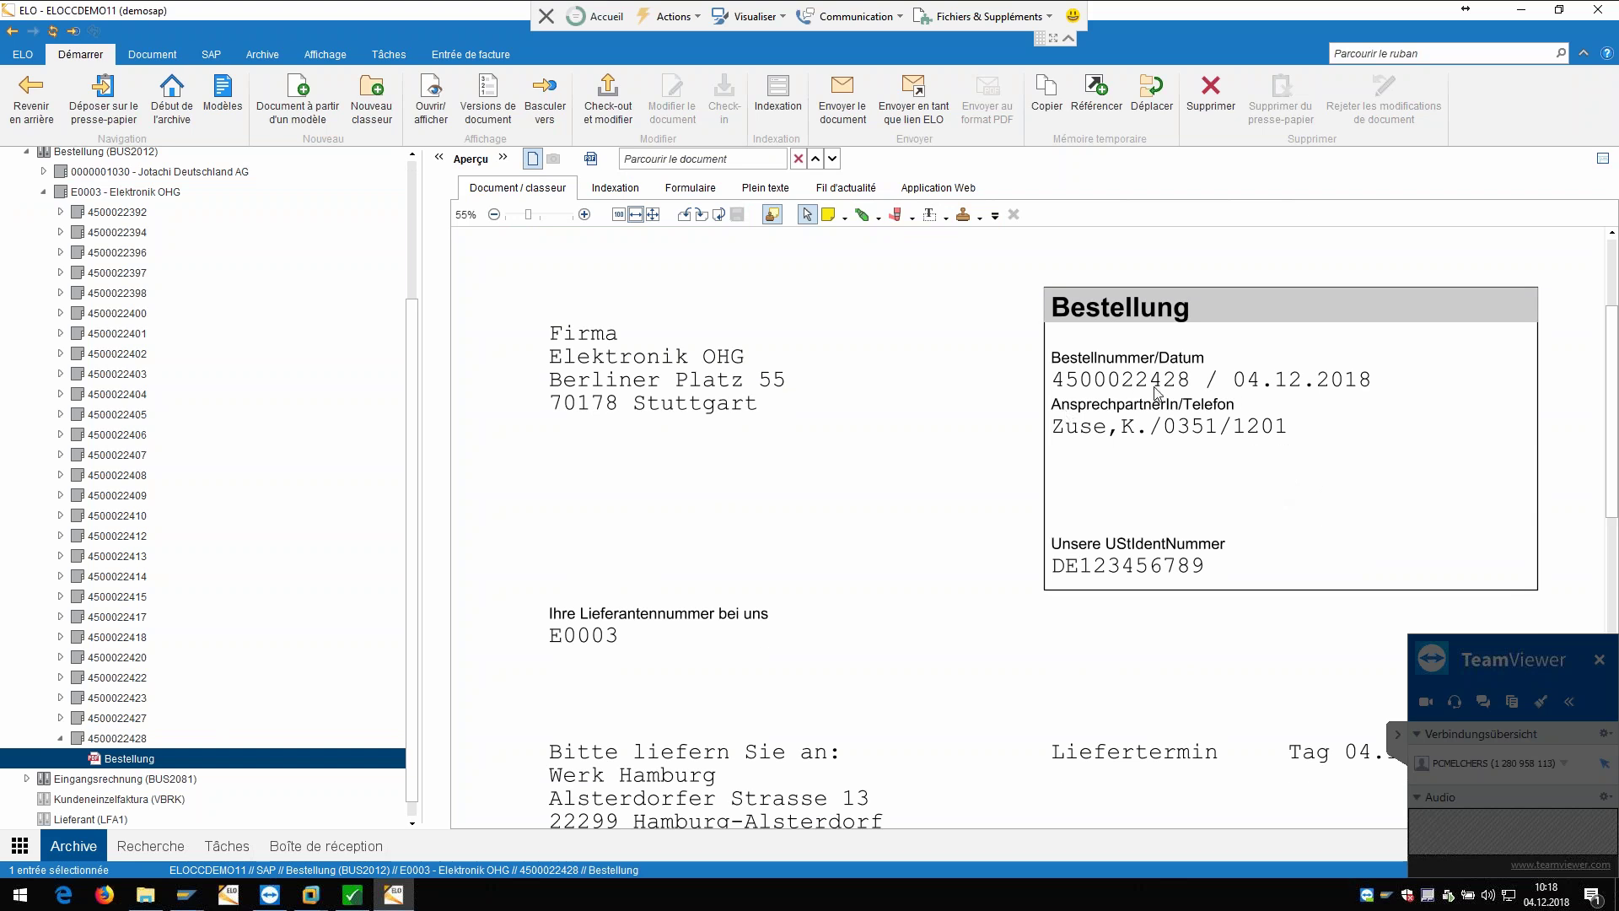
pyautogui.rightClick(153, 761)
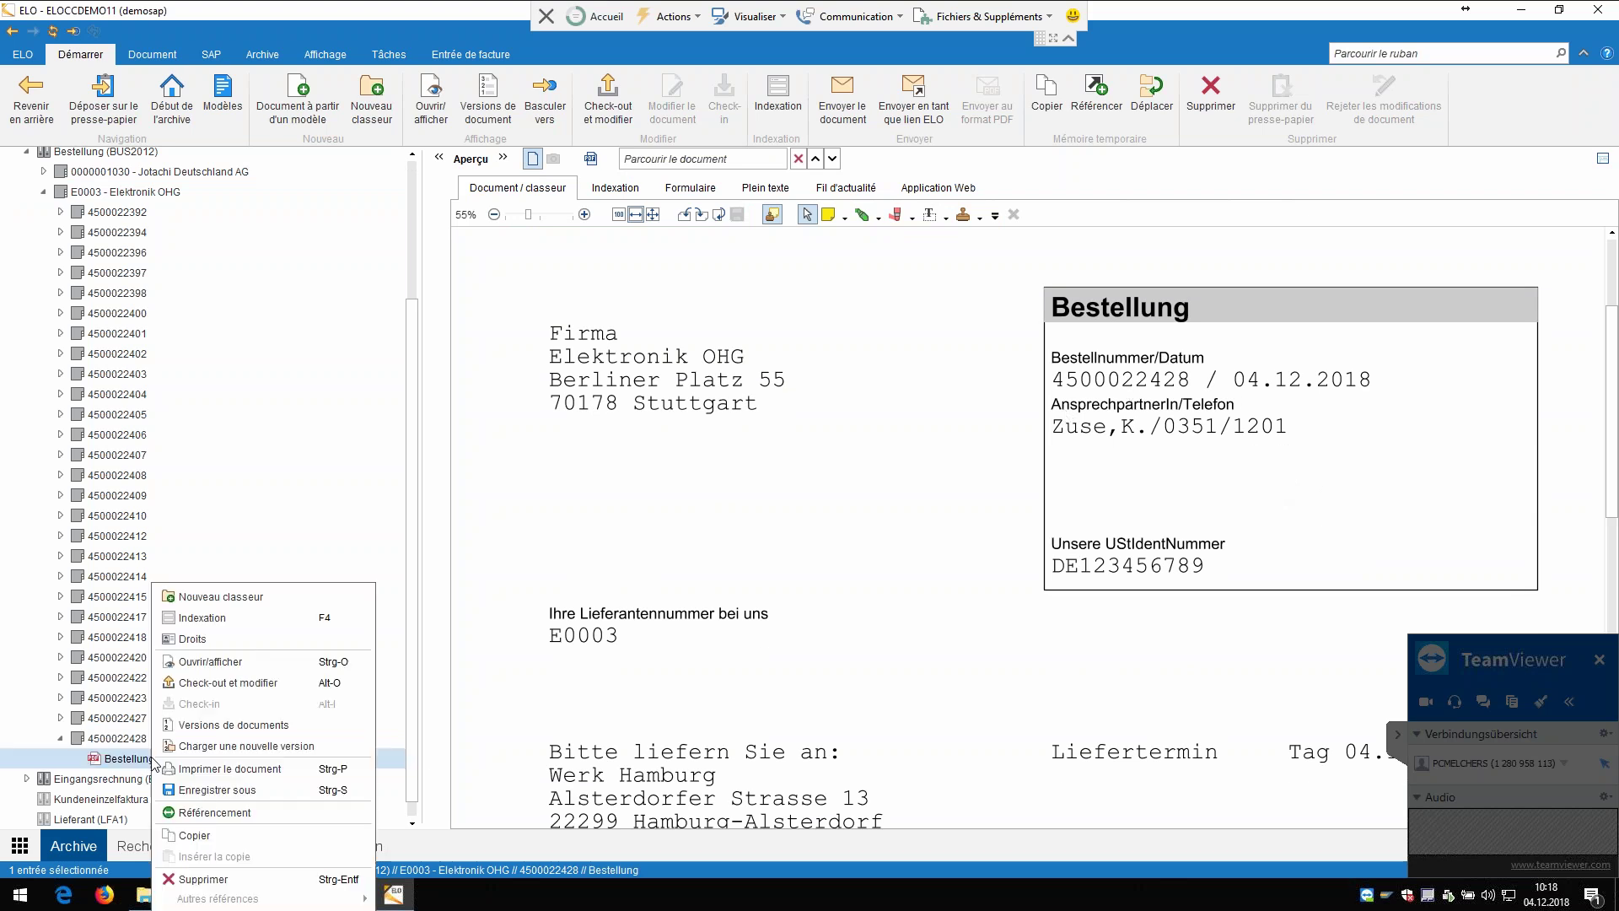
pyautogui.click(237, 622)
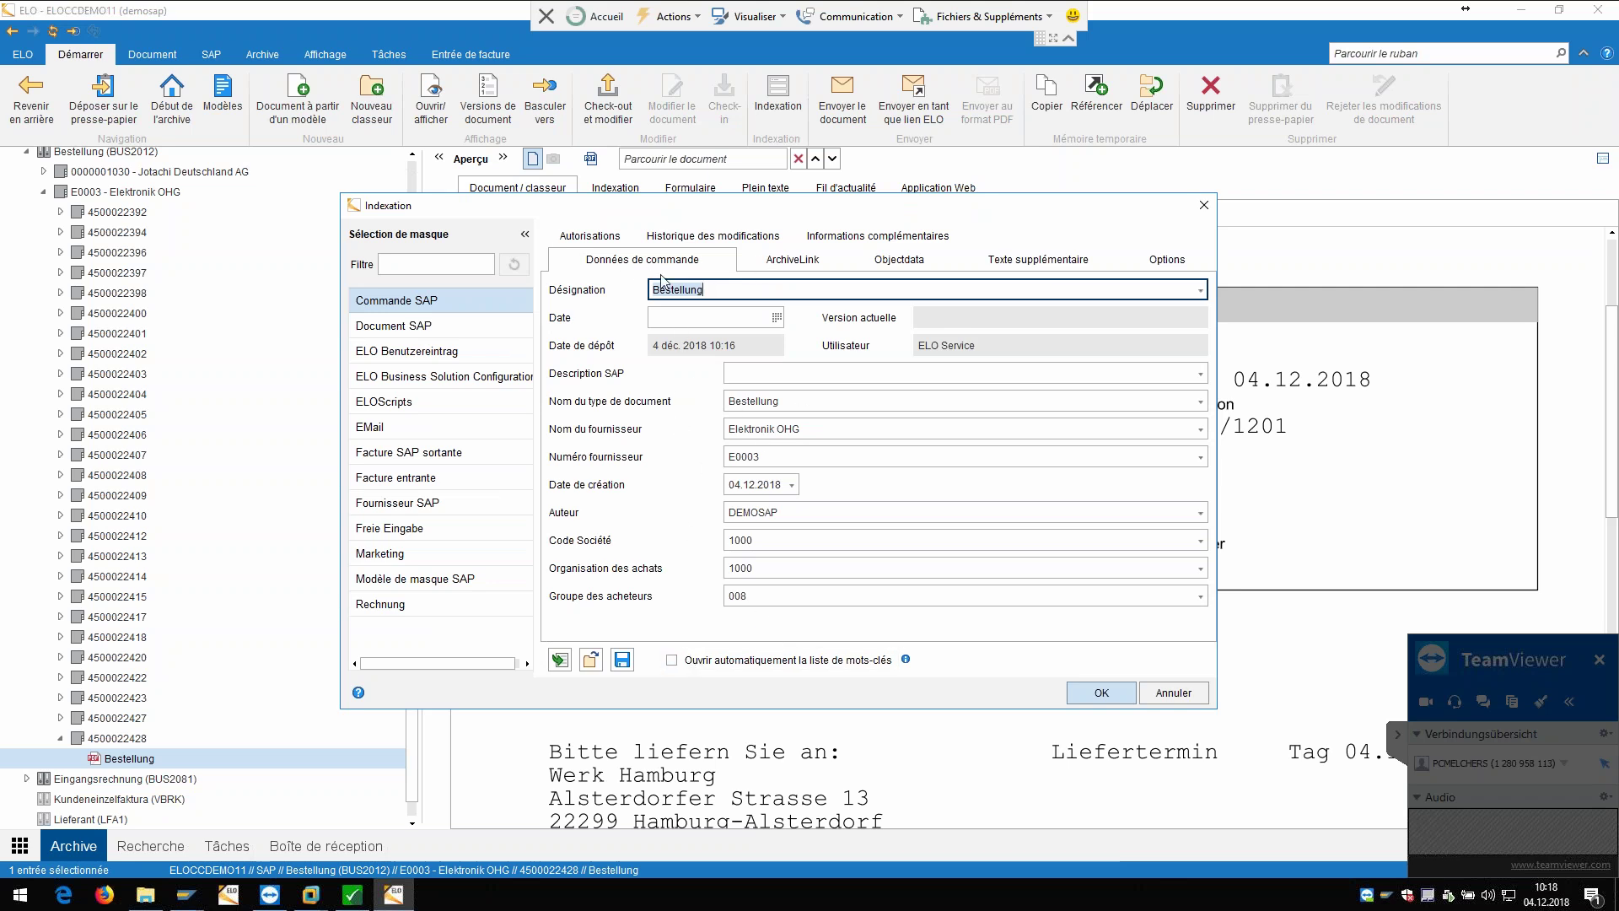
pyautogui.click(793, 260)
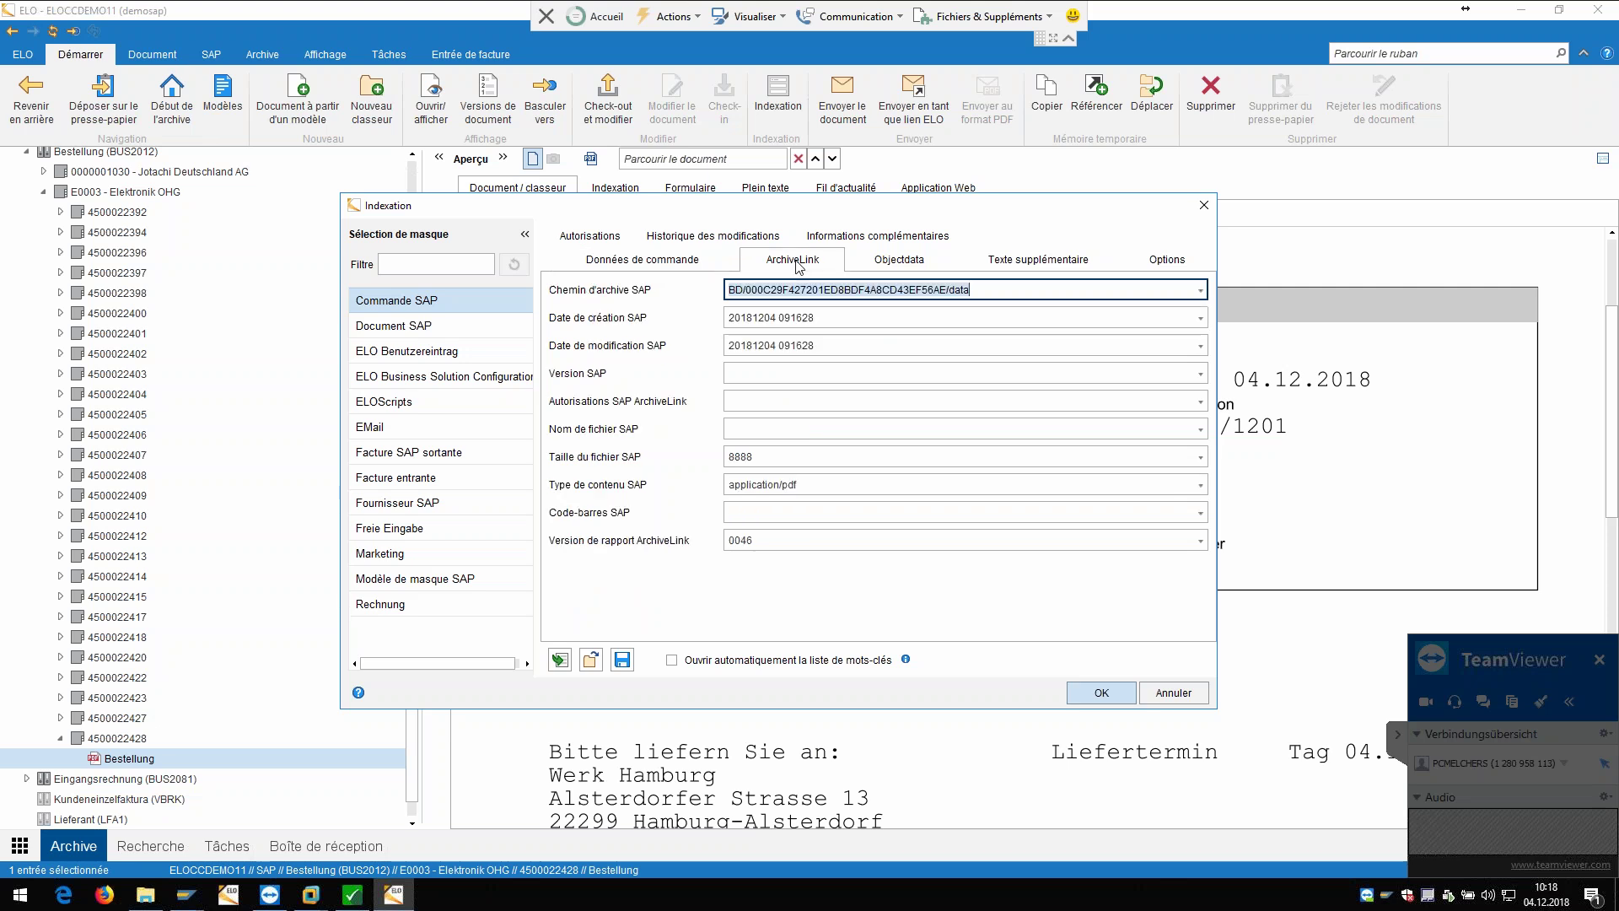
pyautogui.press('End')
pyautogui.click(901, 266)
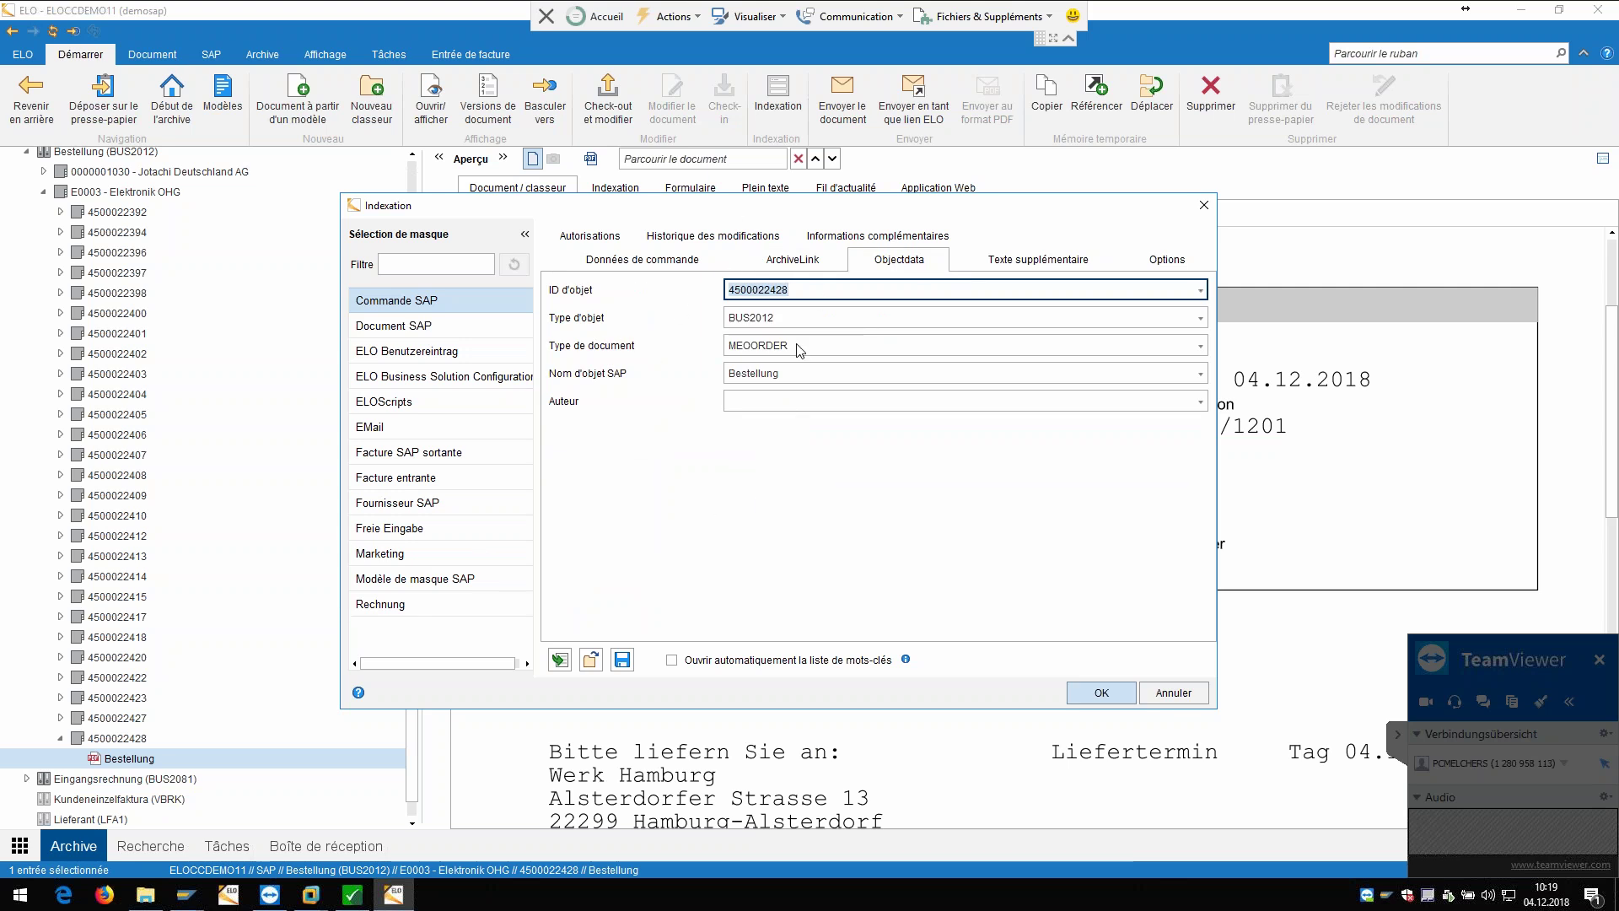
pyautogui.click(662, 262)
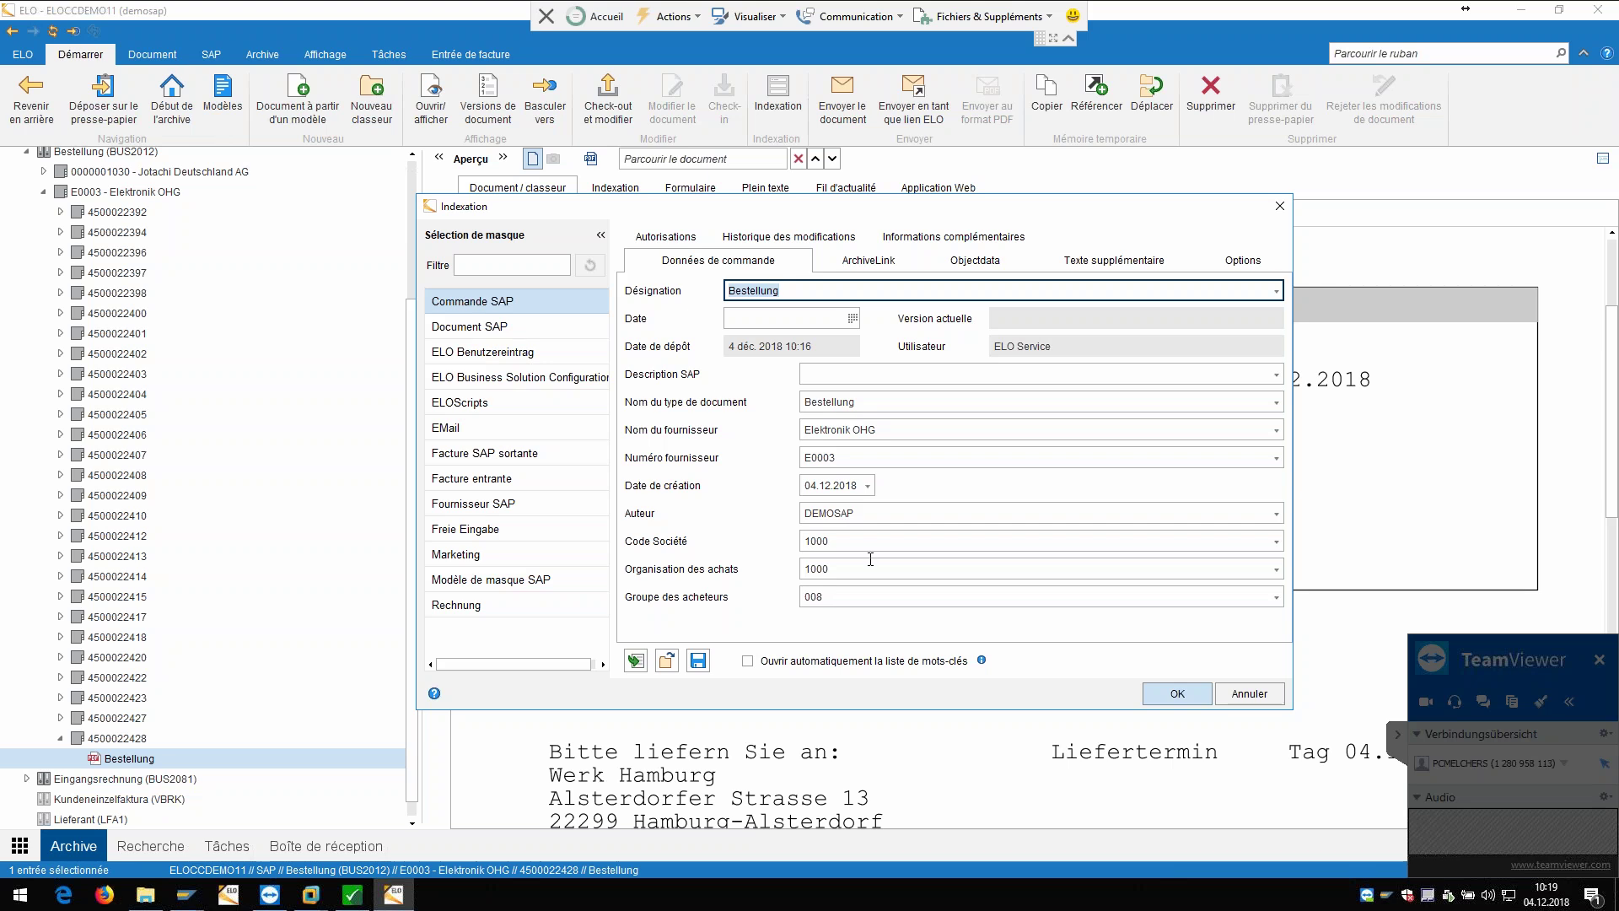
pyautogui.click(1250, 693)
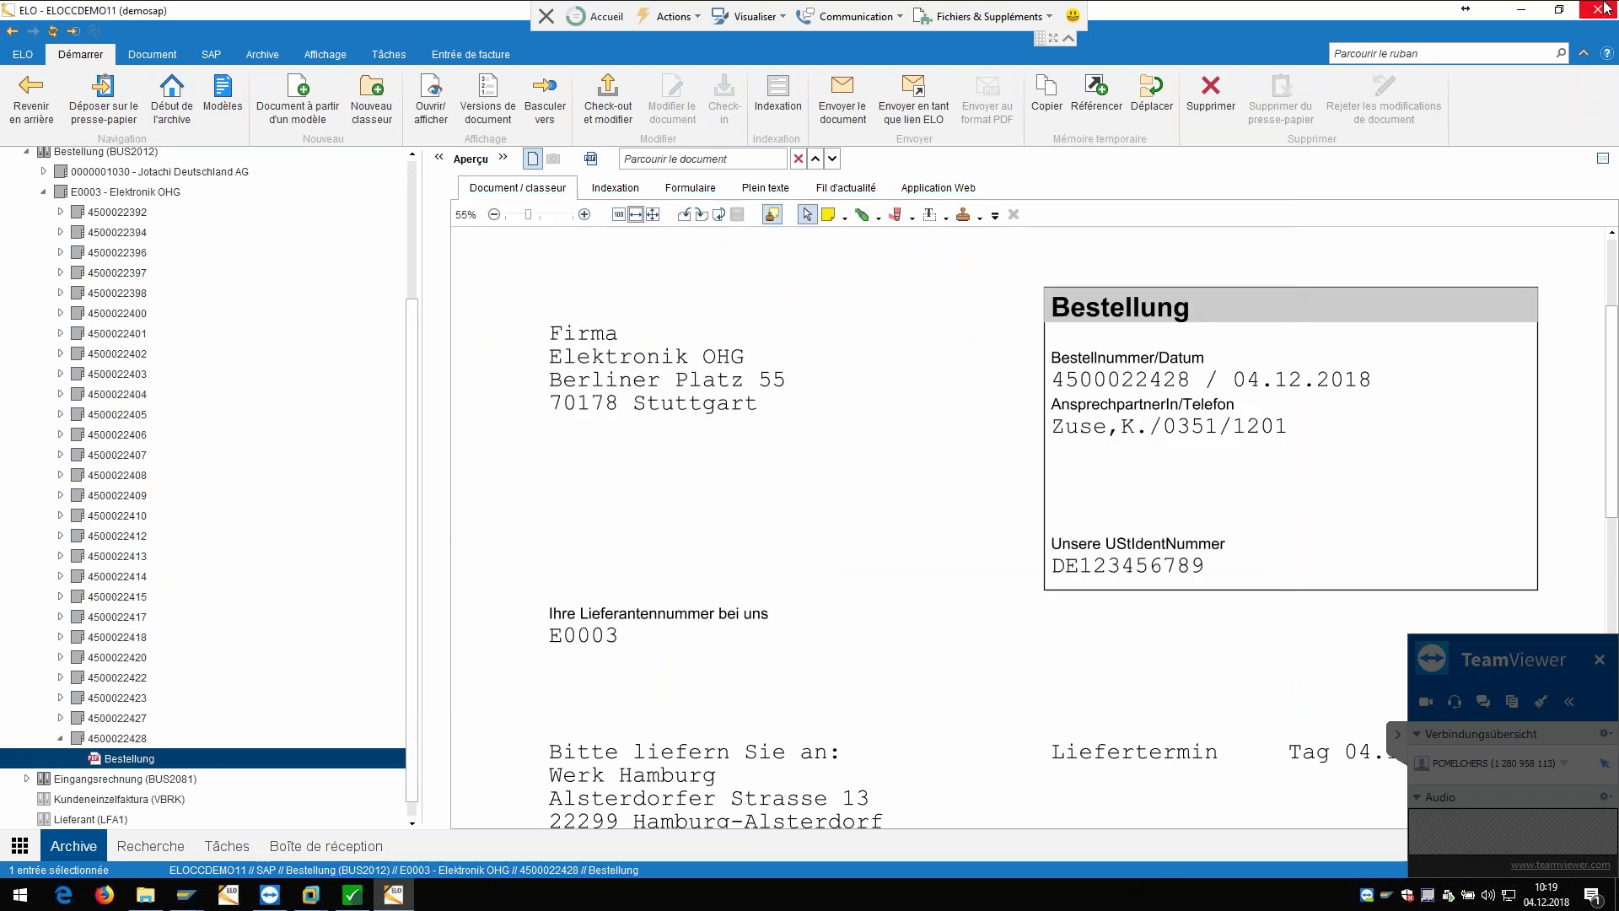
pyautogui.click(1554, 15)
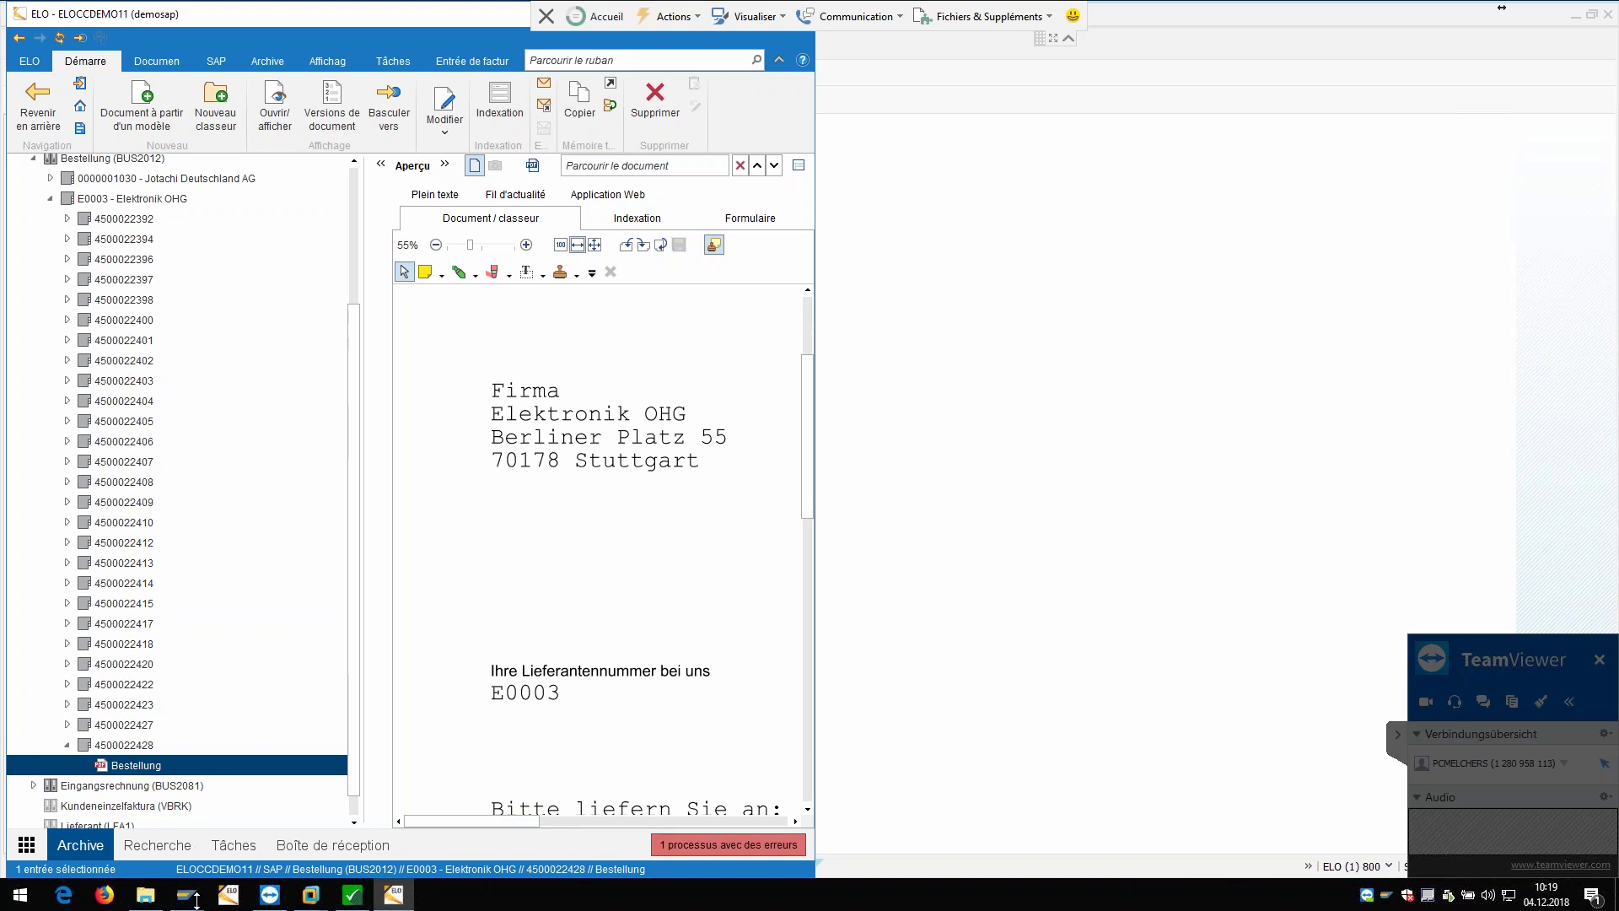
pyautogui.moveTo(196, 902)
pyautogui.click(283, 824)
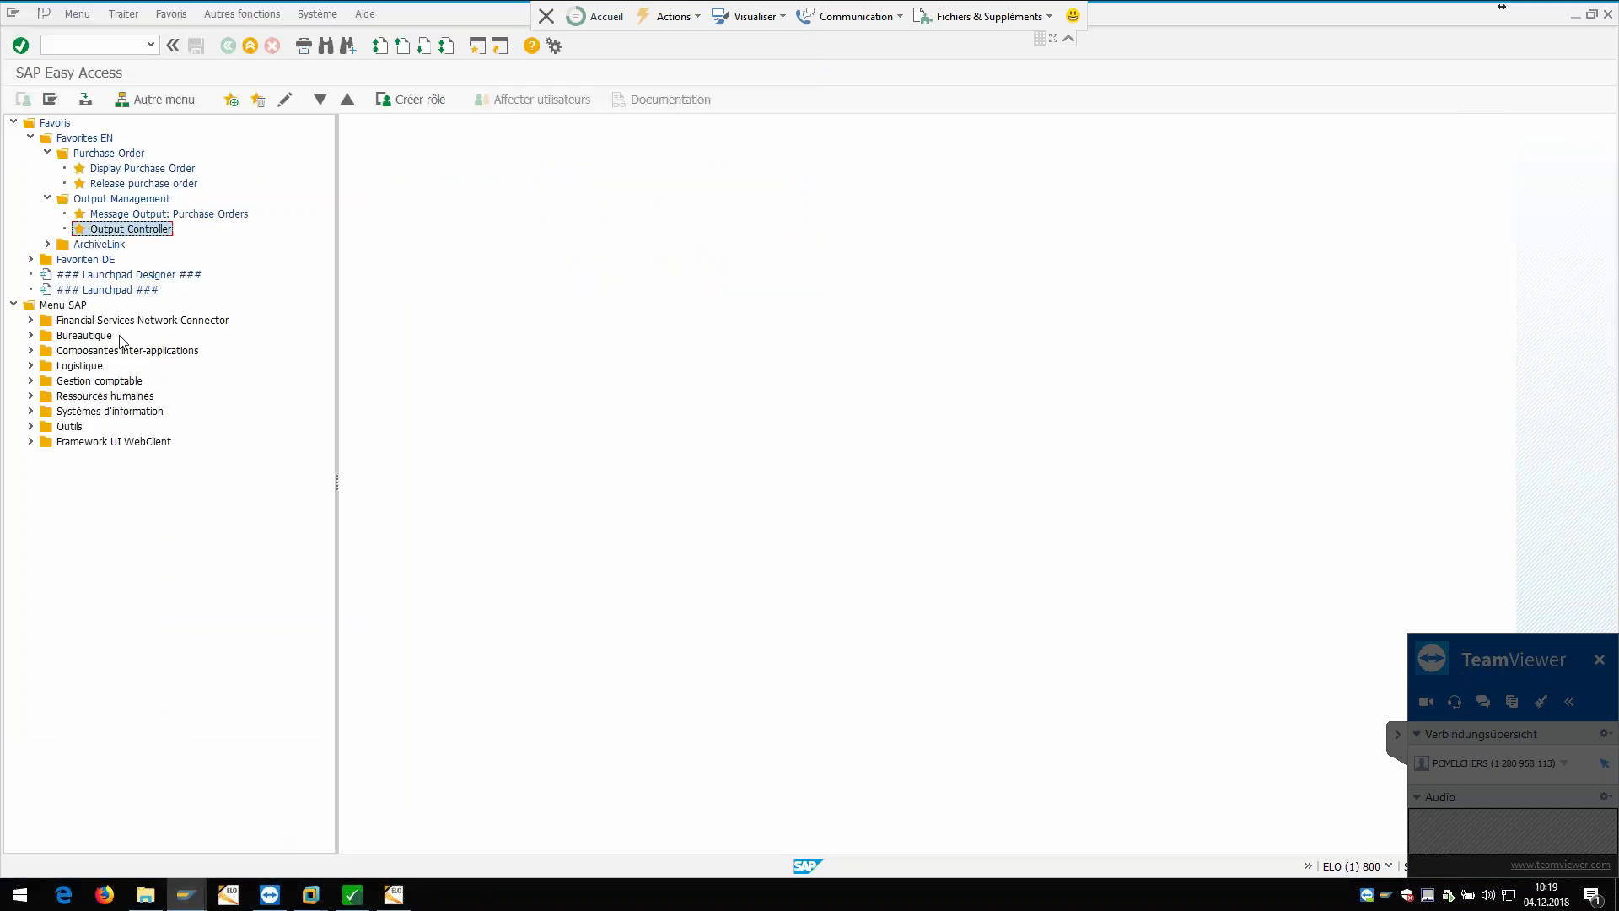
pyautogui.doubleClick(125, 170)
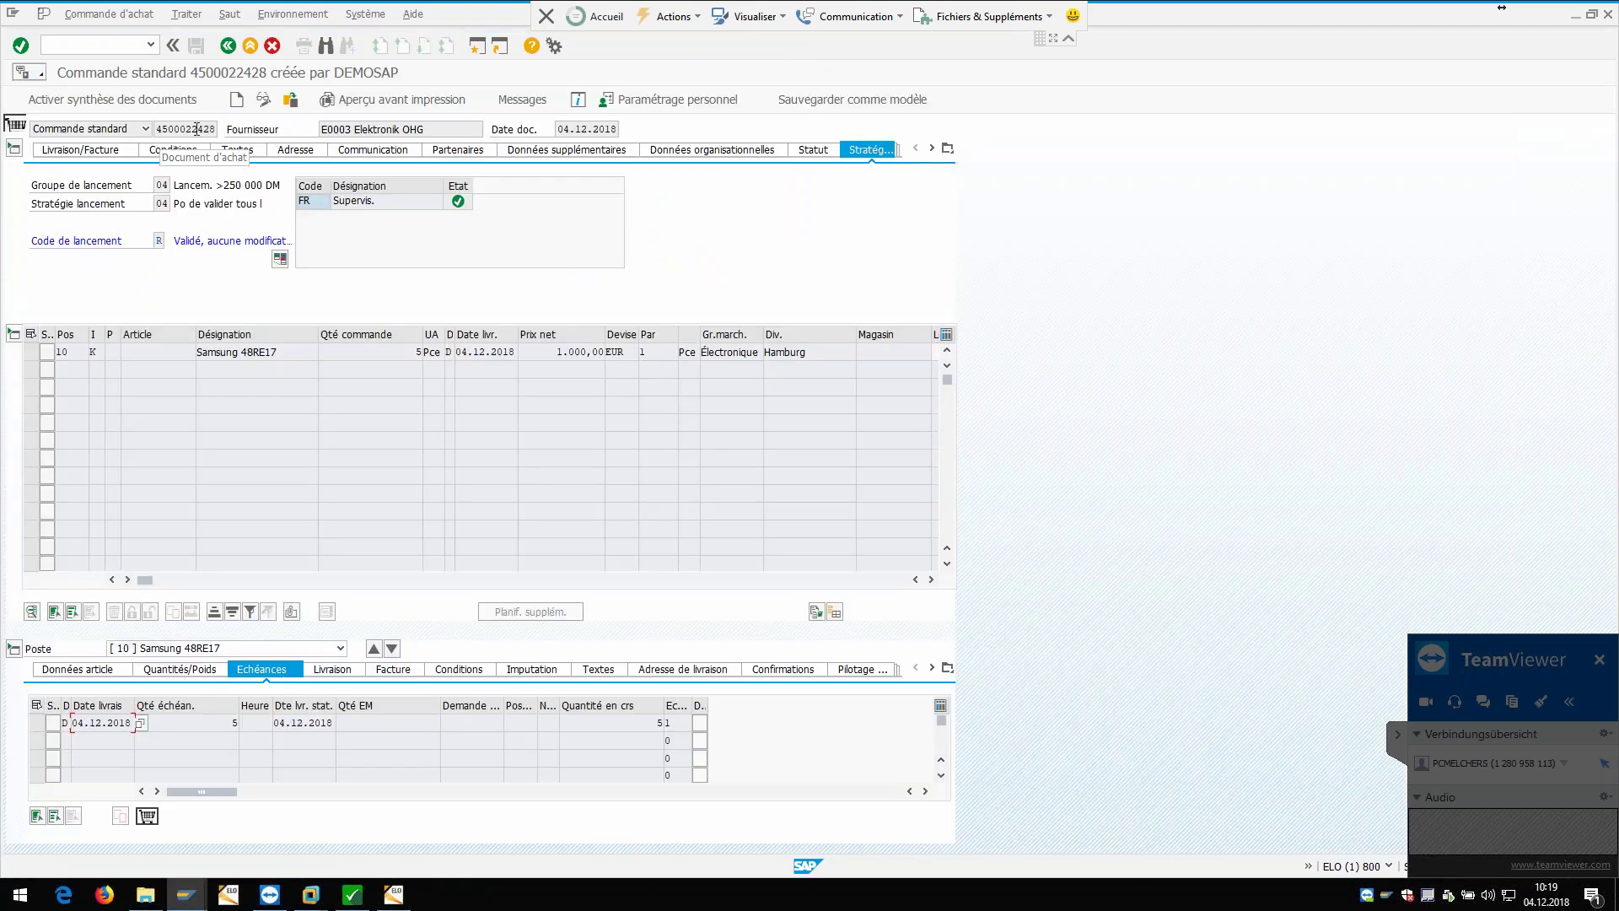
# Step: Restore the full-screen SAP order window and move it up and right to uncover ELO
pyautogui.click(1592, 17)
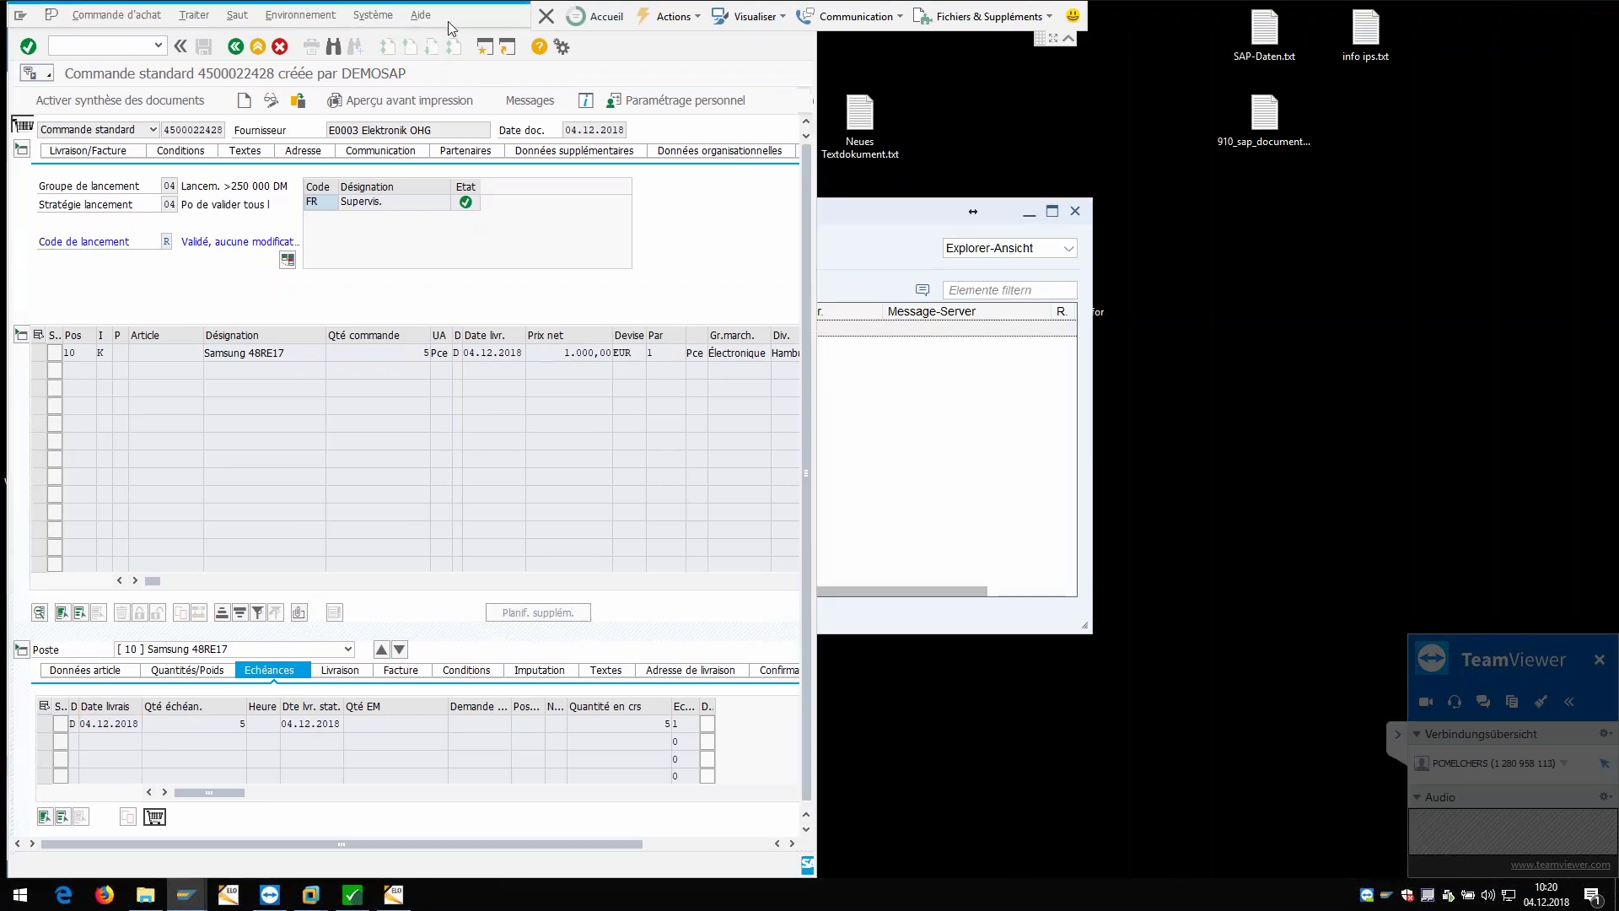
pyautogui.moveTo(461, 25); pyautogui.dragTo(627, 212)
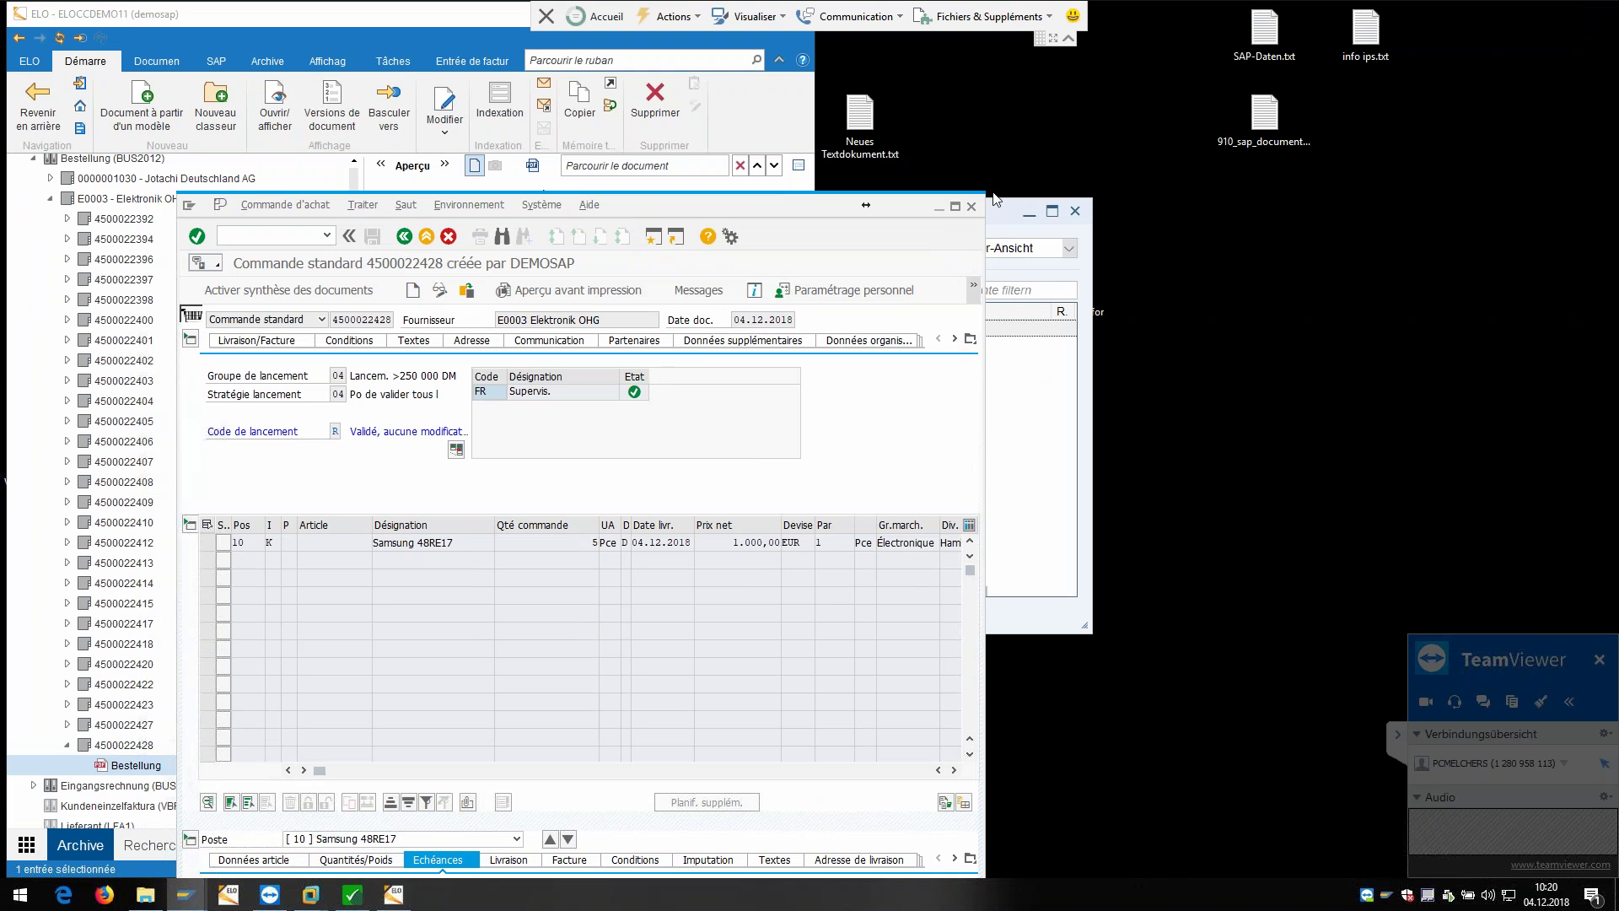
pyautogui.moveTo(710, 215); pyautogui.dragTo(874, 116)
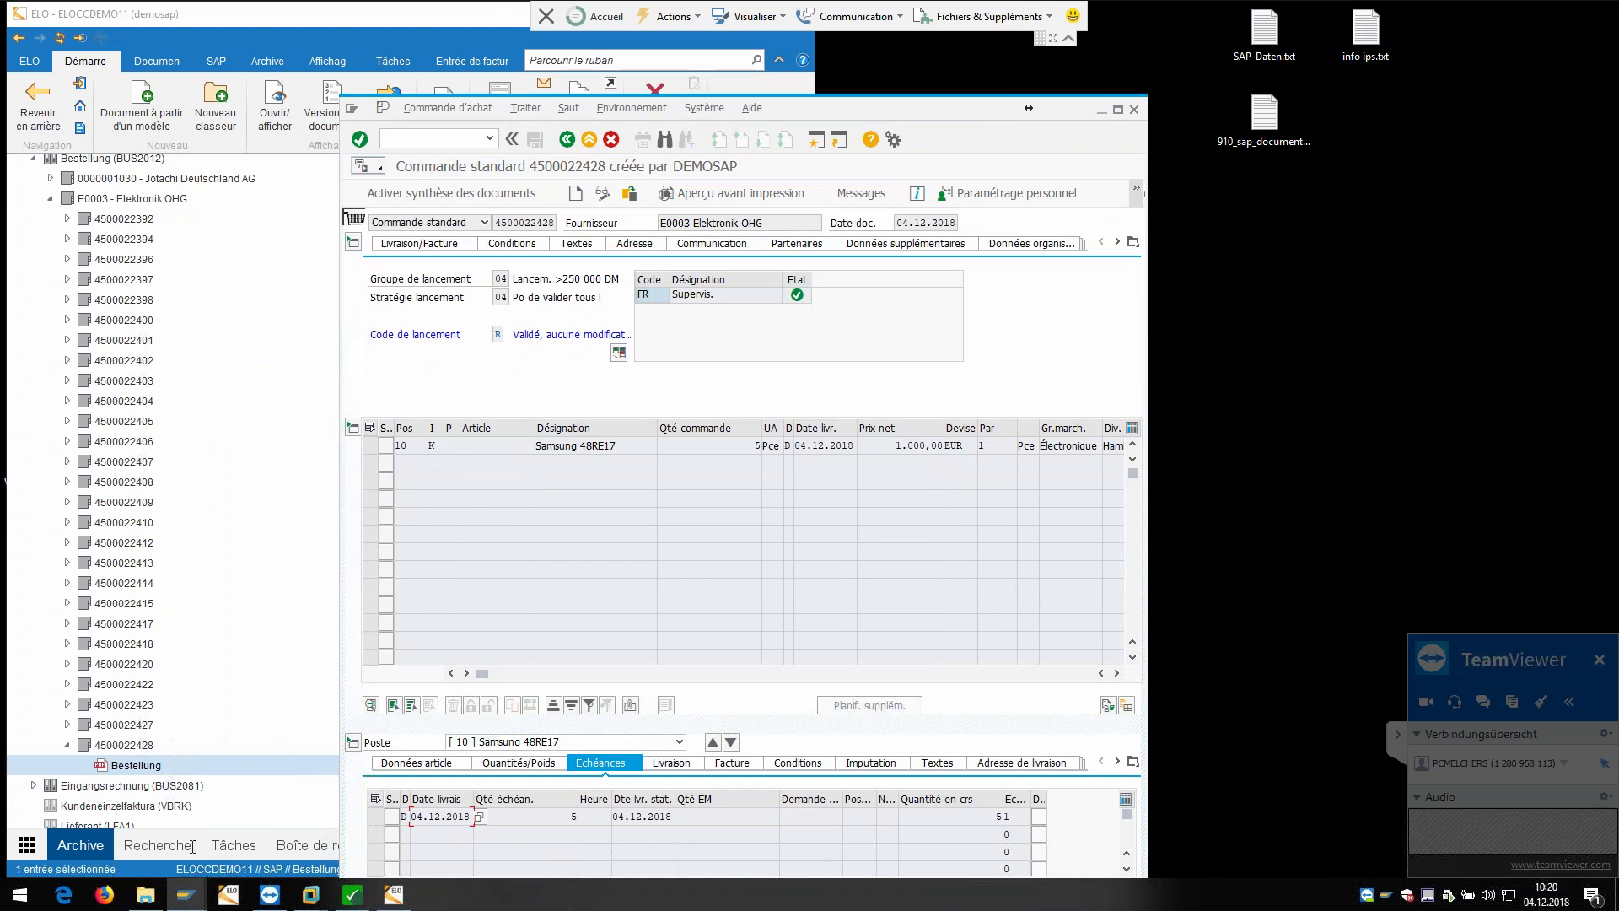
# Step: In Explorer's Desktop > DEMODATEN folder, select Invoice_RE20181015.pdf and Invoice_RE20181017.pdf
pyautogui.click(145, 896)
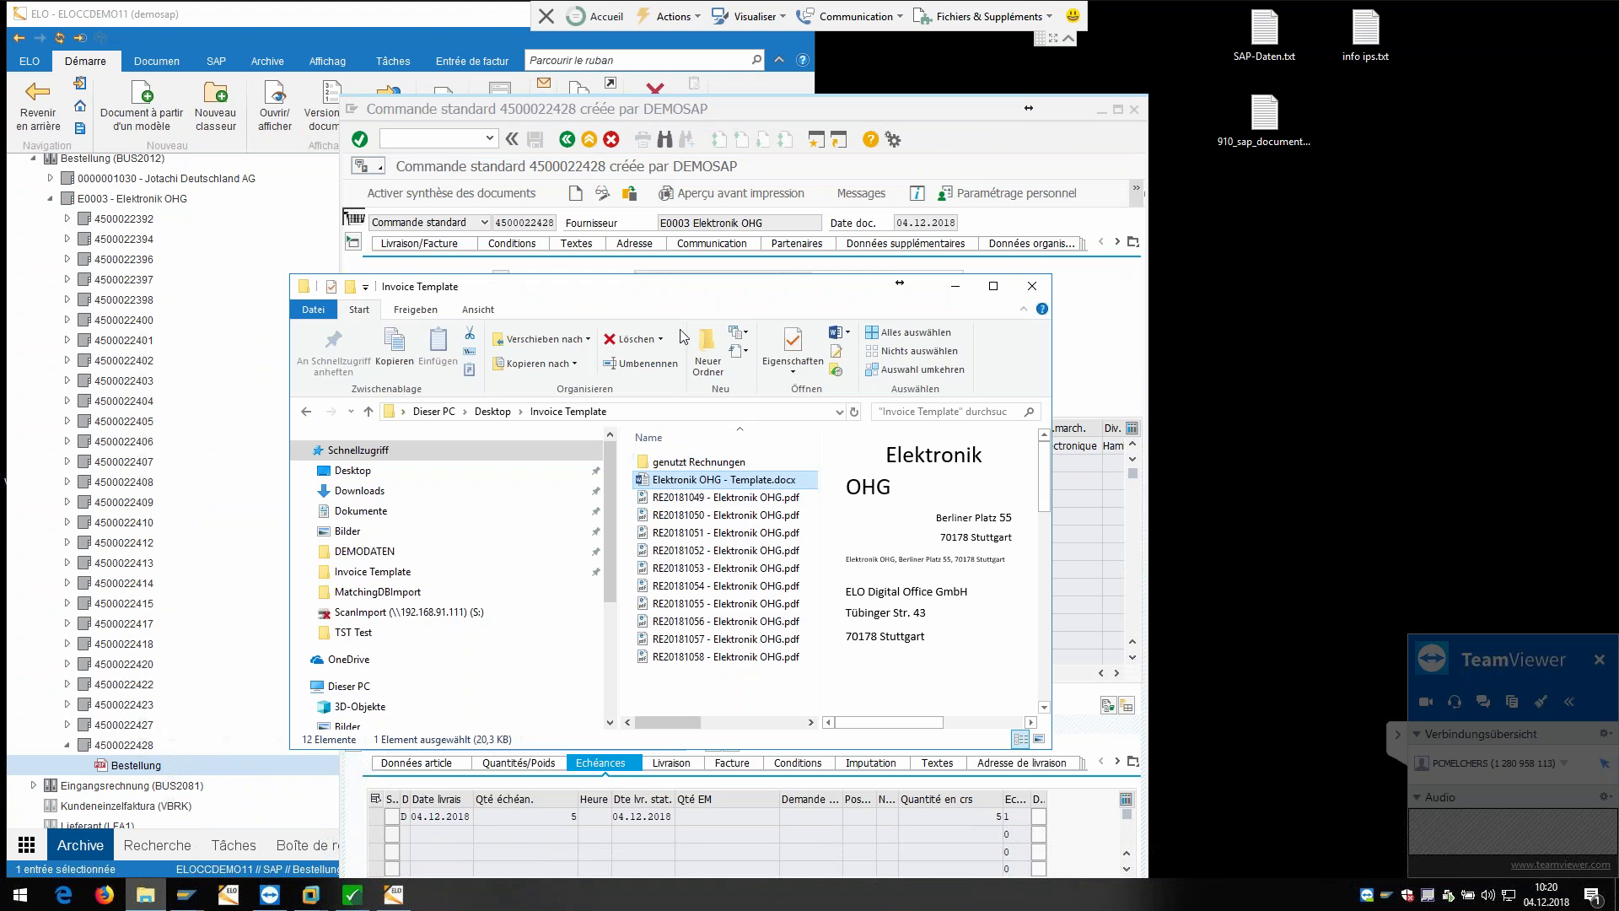
pyautogui.click(493, 411)
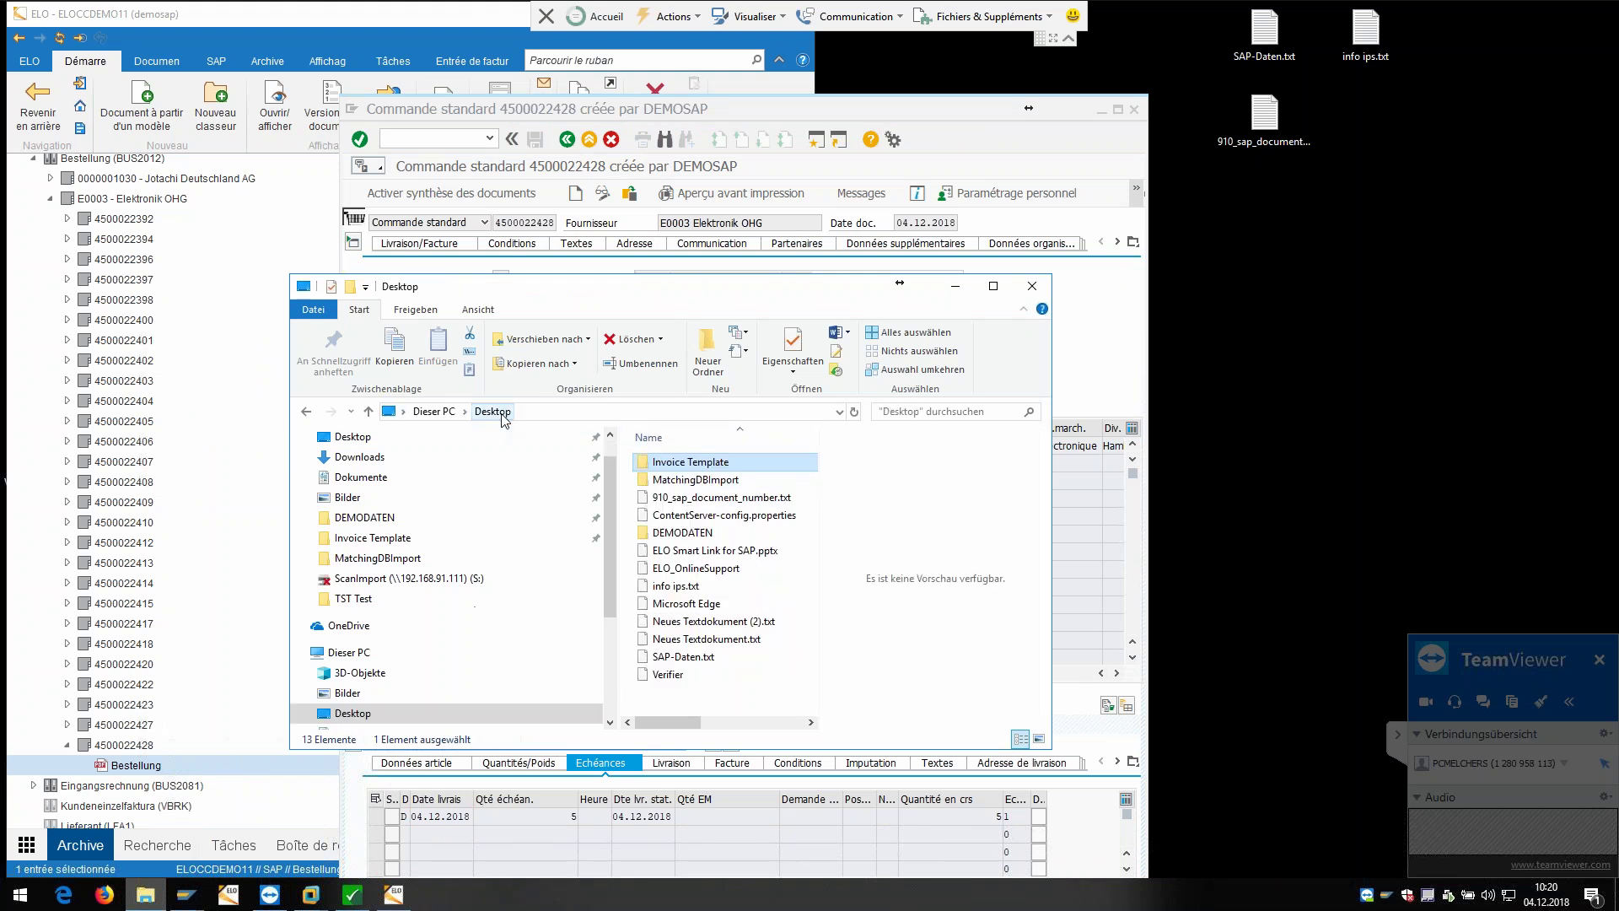
pyautogui.doubleClick(697, 534)
pyautogui.hscroll(2, 700, 566)
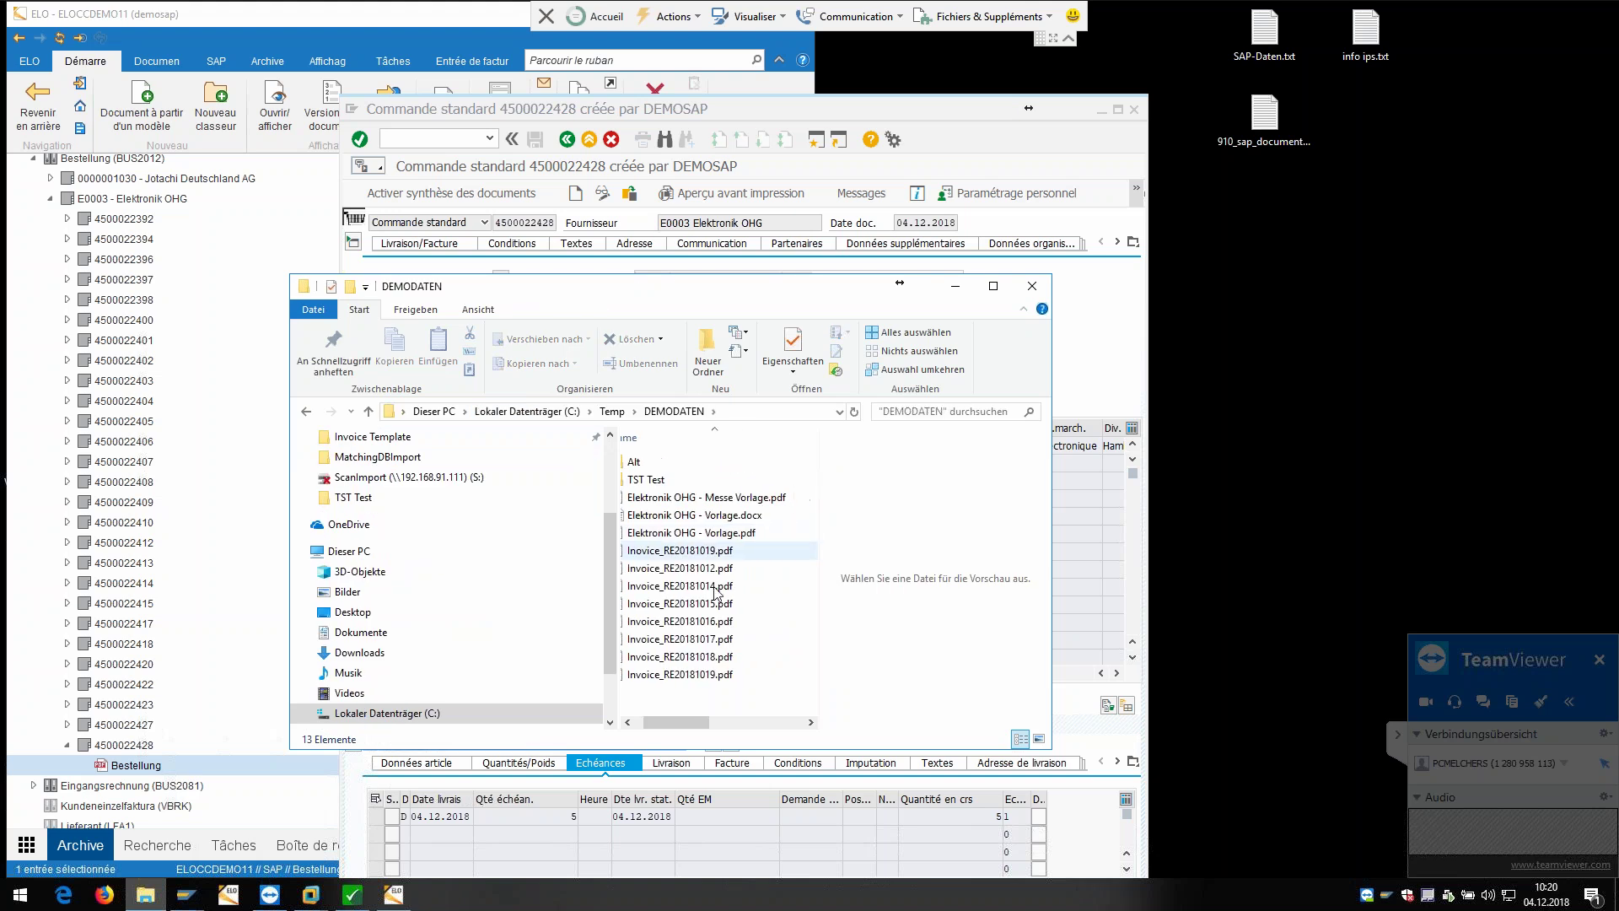
pyautogui.hscroll(-2, 666, 727)
pyautogui.click(691, 604)
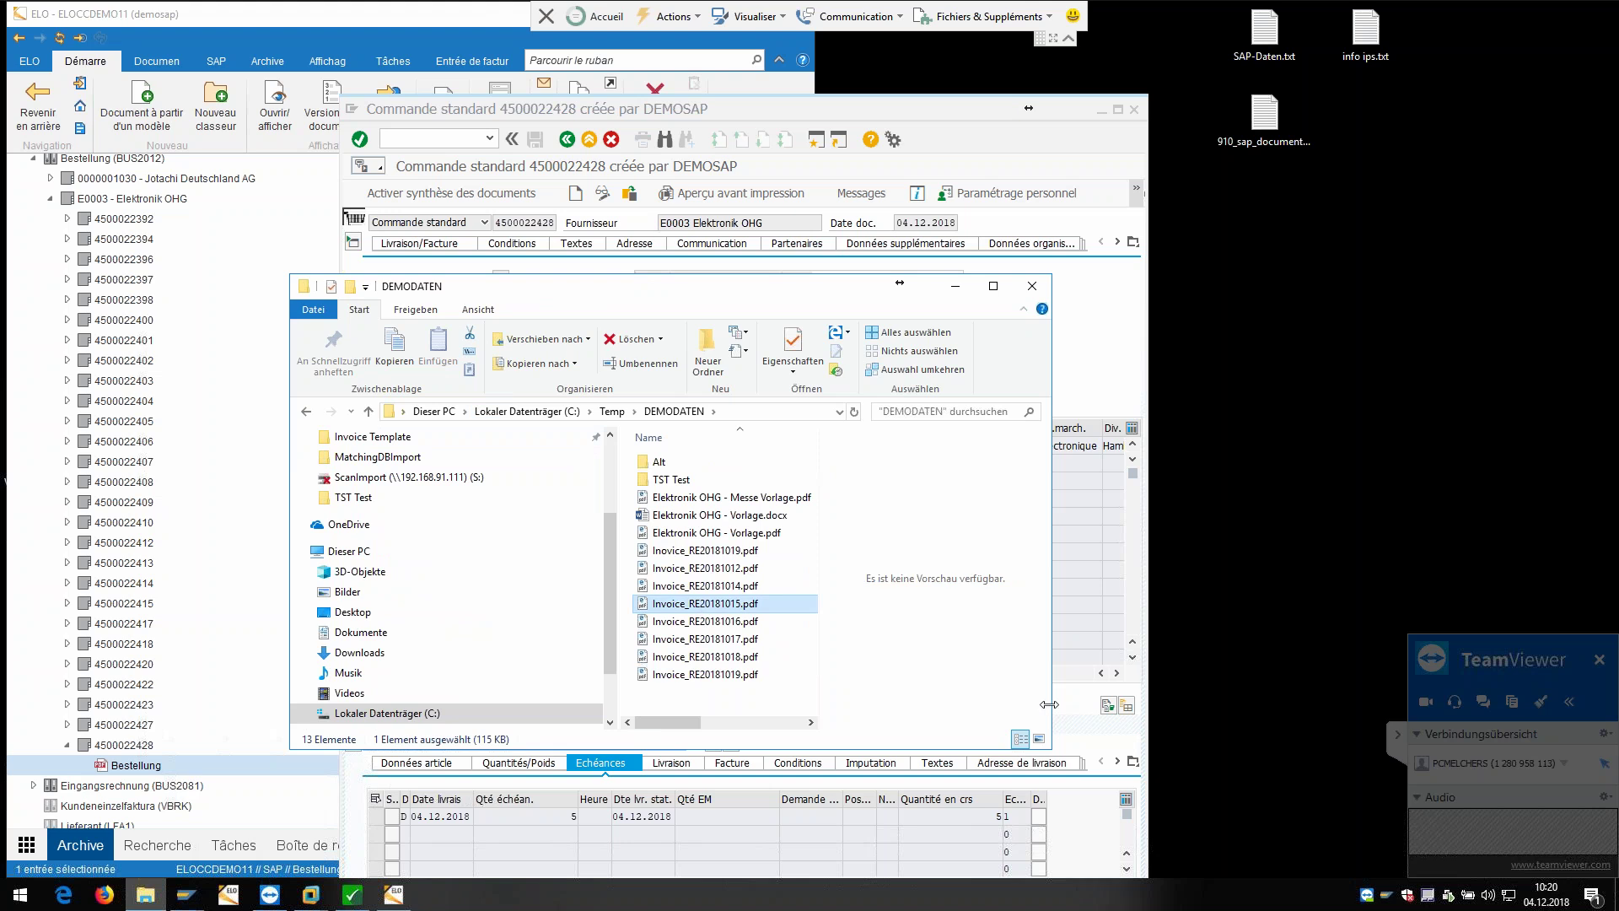
pyautogui.moveTo(1053, 705); pyautogui.dragTo(1340, 720)
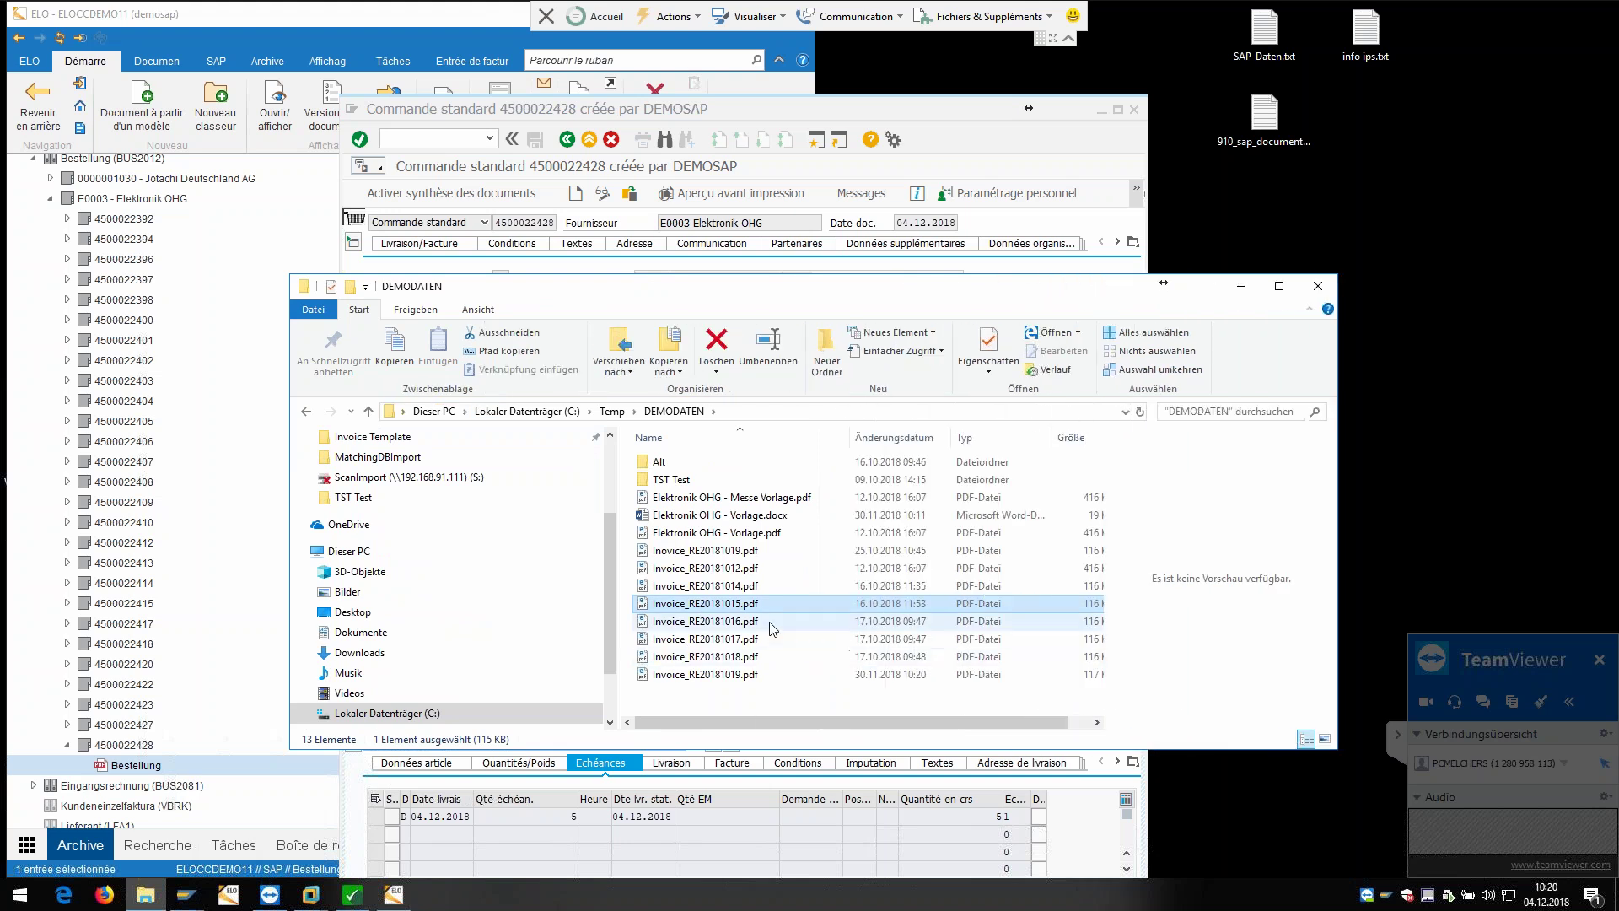
pyautogui.keyDown('ctrl'); pyautogui.click(743, 639); pyautogui.keyUp('ctrl')
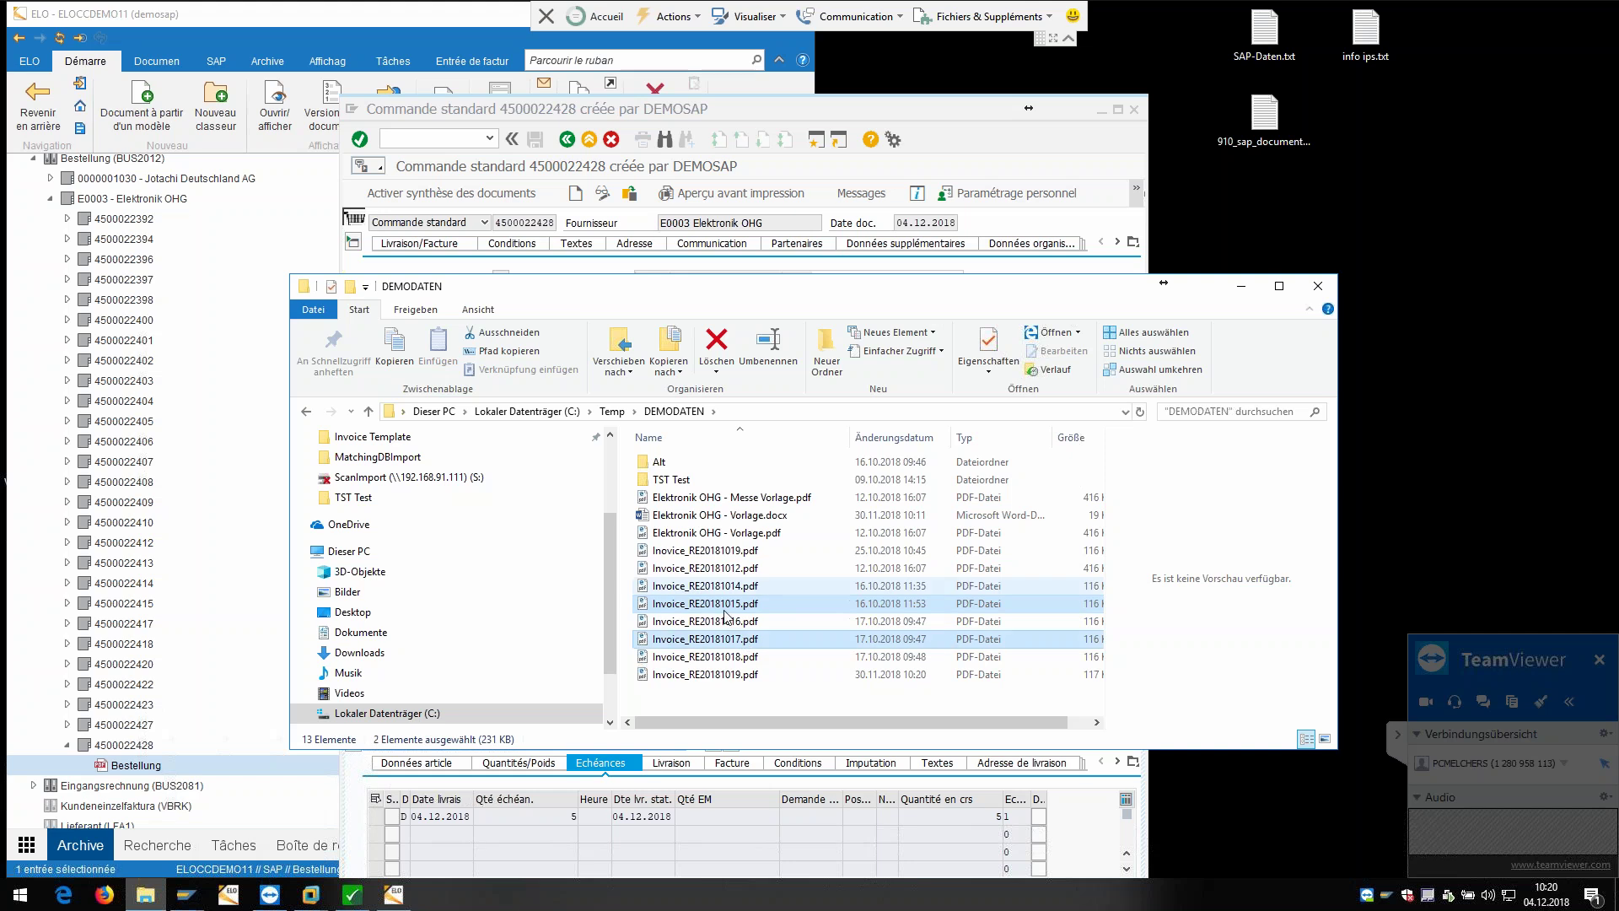
pyautogui.click(812, 117)
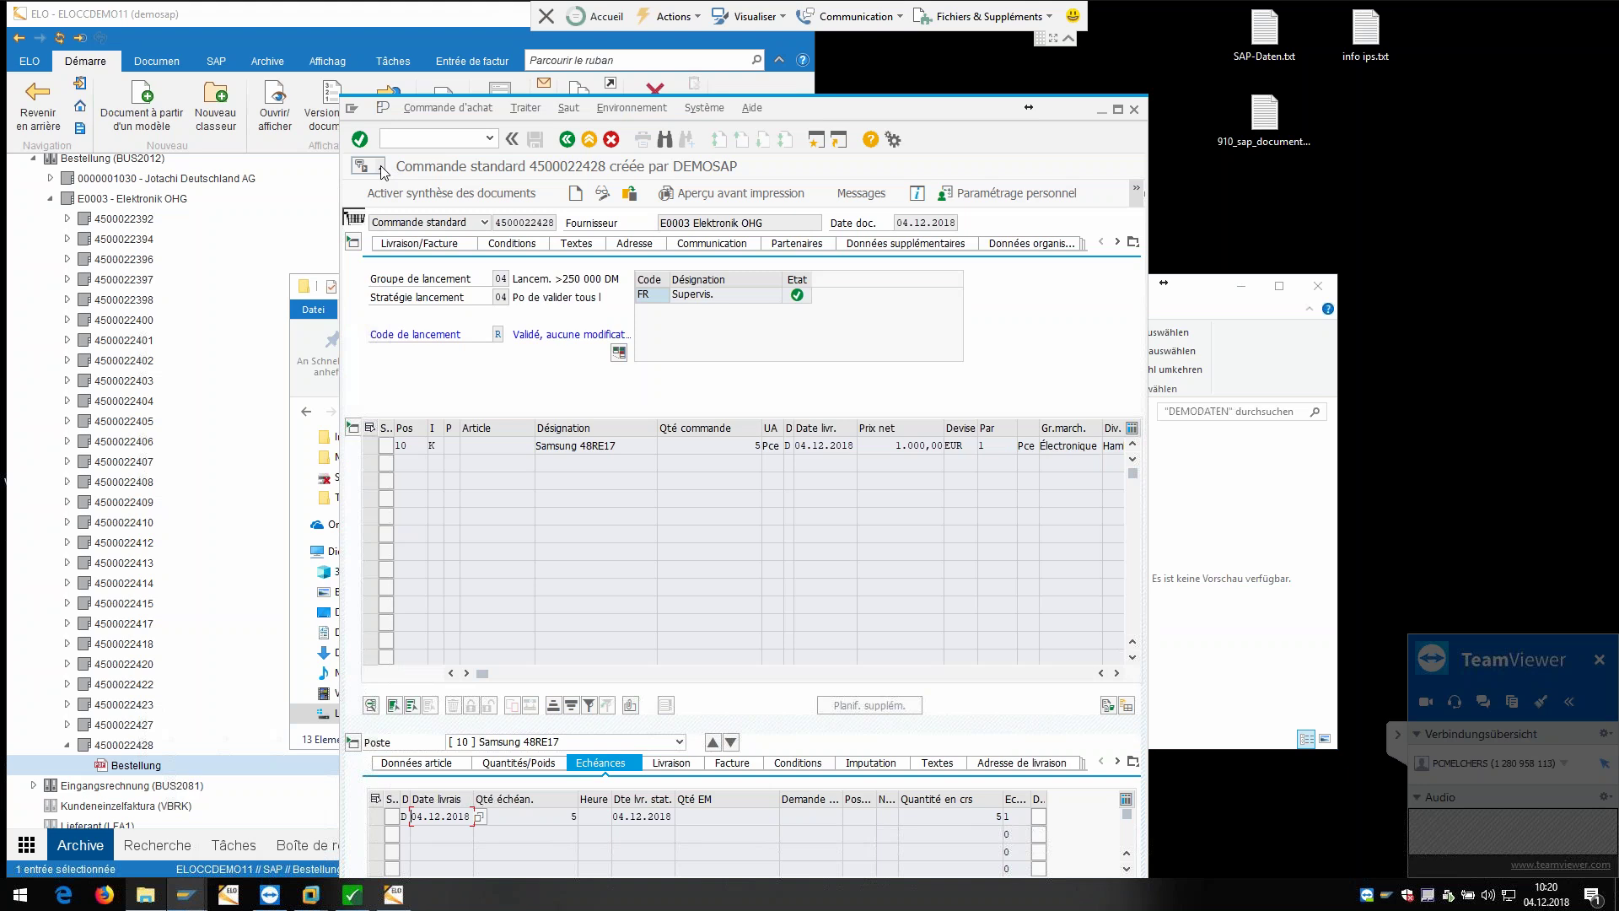
pyautogui.click(381, 169)
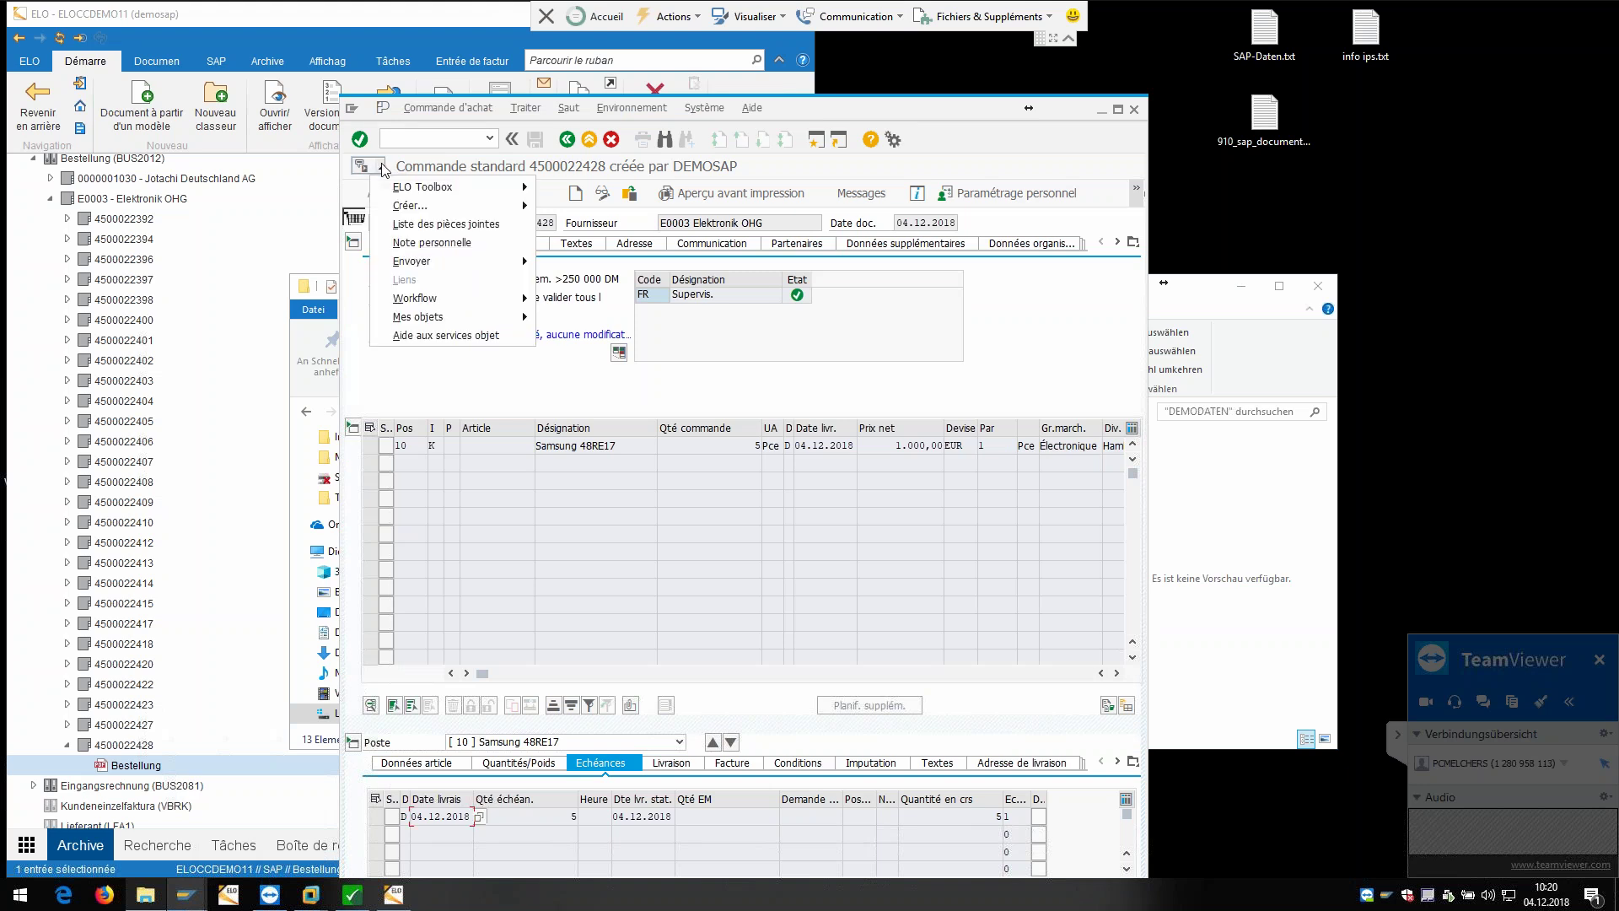
pyautogui.moveTo(409, 190)
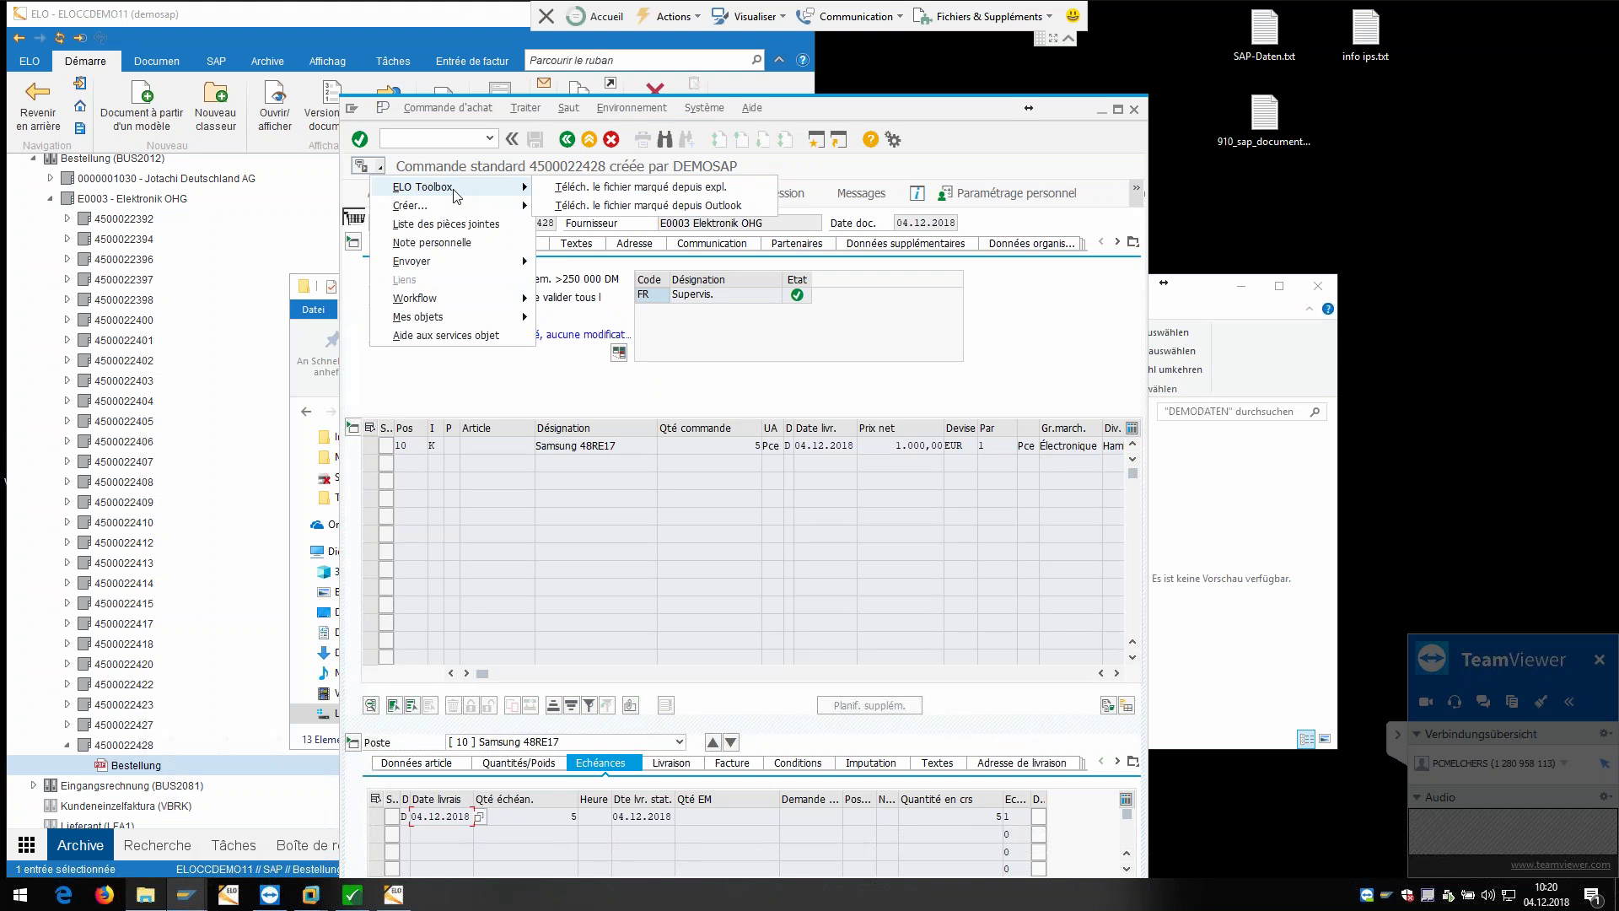
pyautogui.click(655, 187)
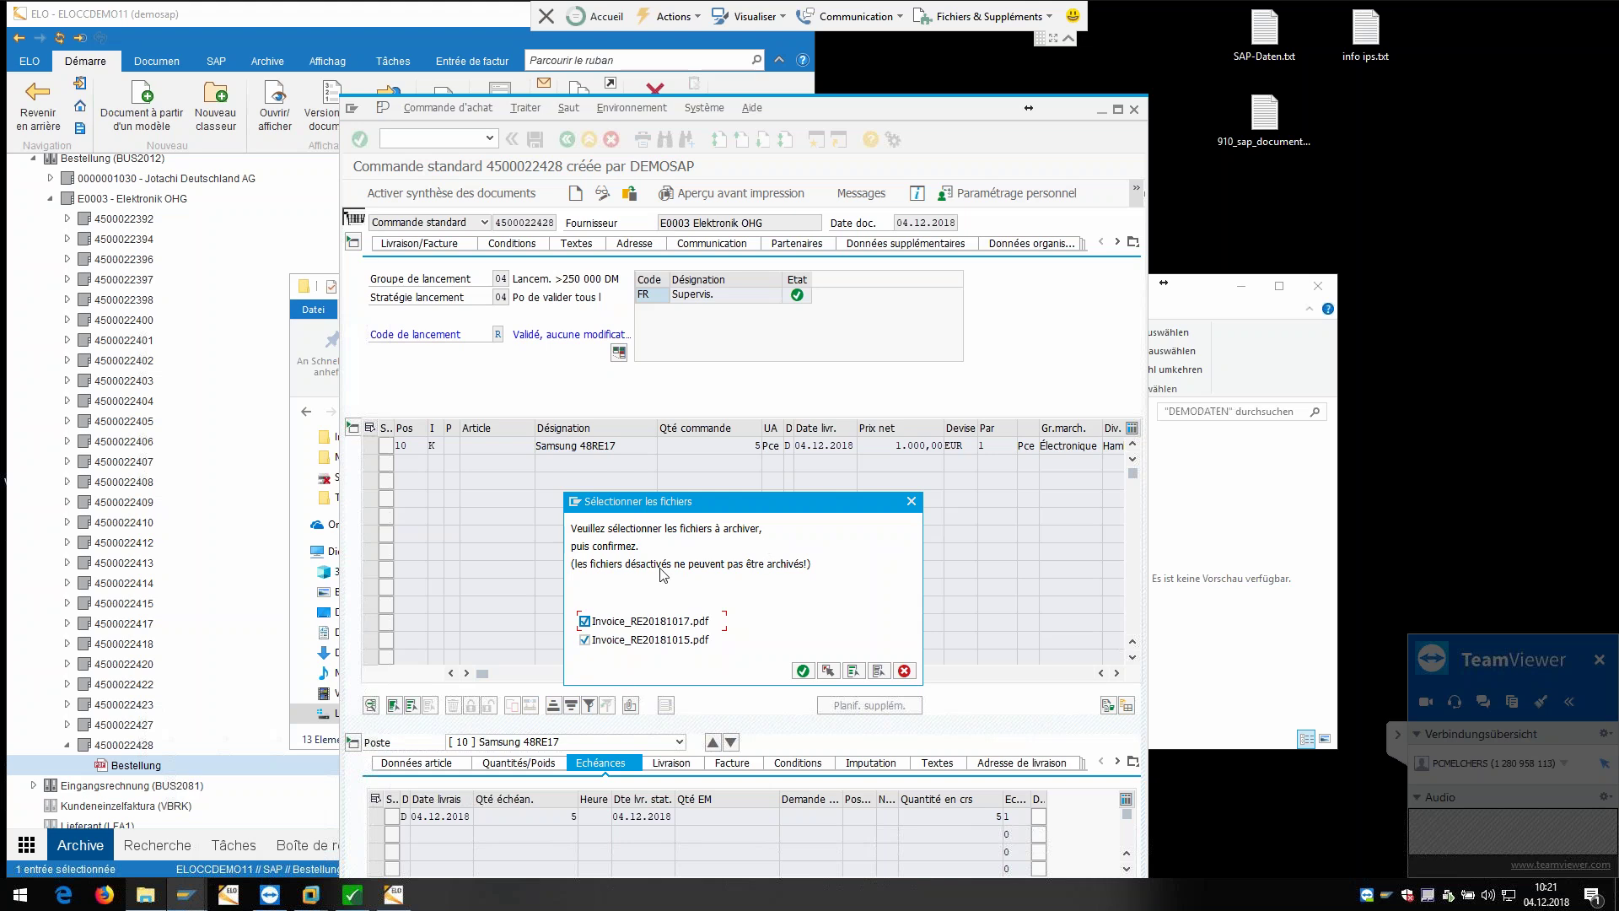
pyautogui.click(802, 671)
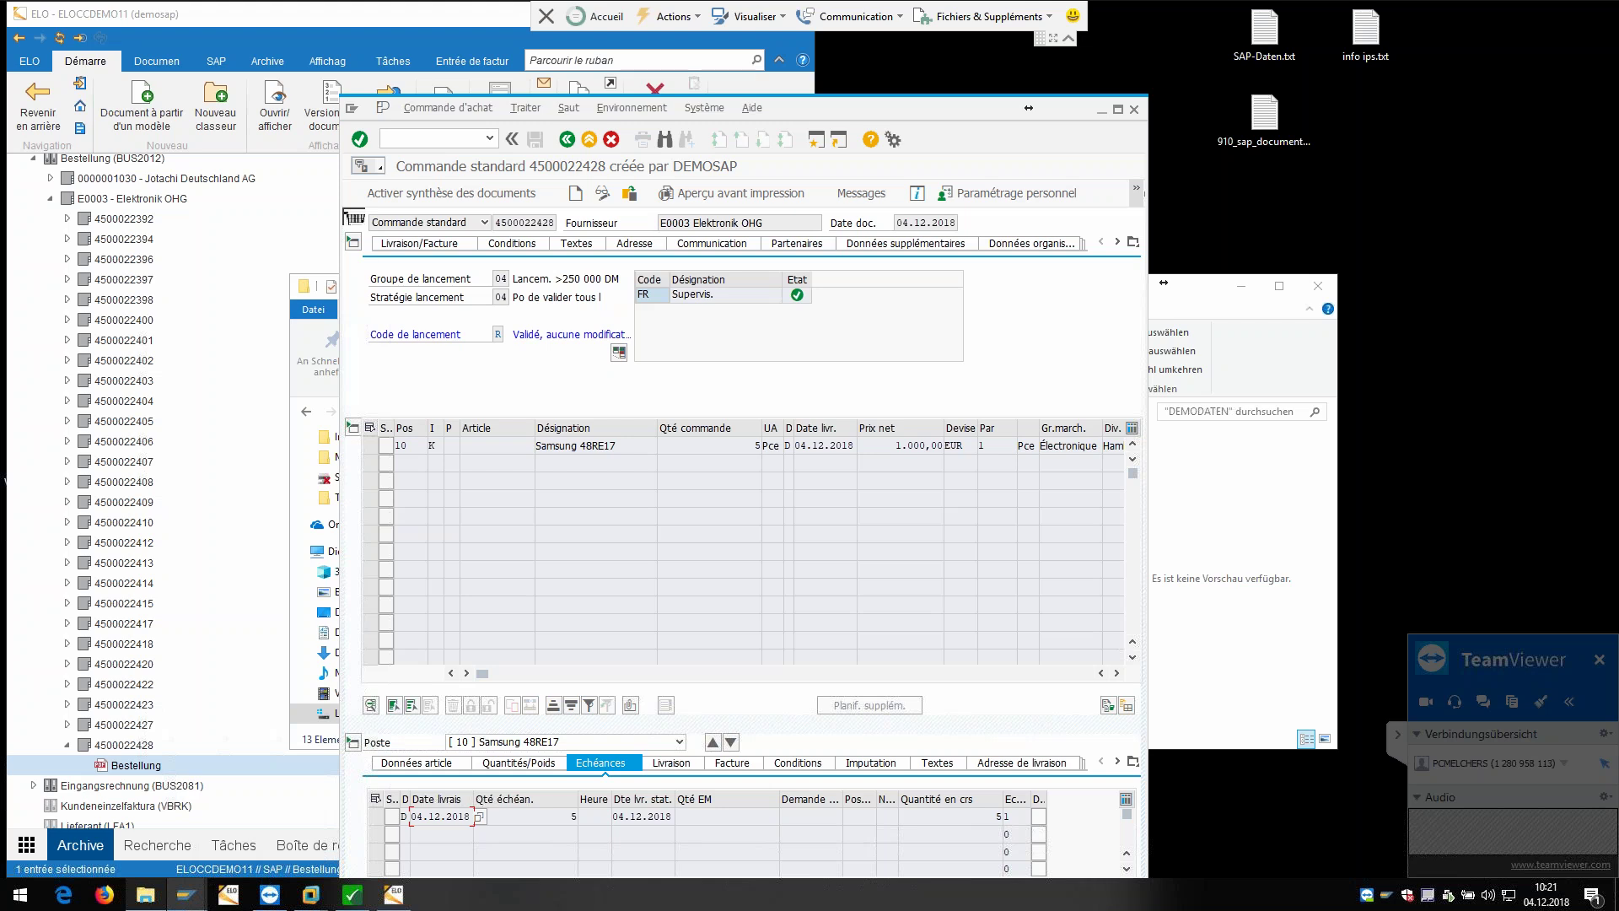
# Step: Check the order's attachment list for both invoice PDFs, then move the SAP window to the right
pyautogui.click(381, 169)
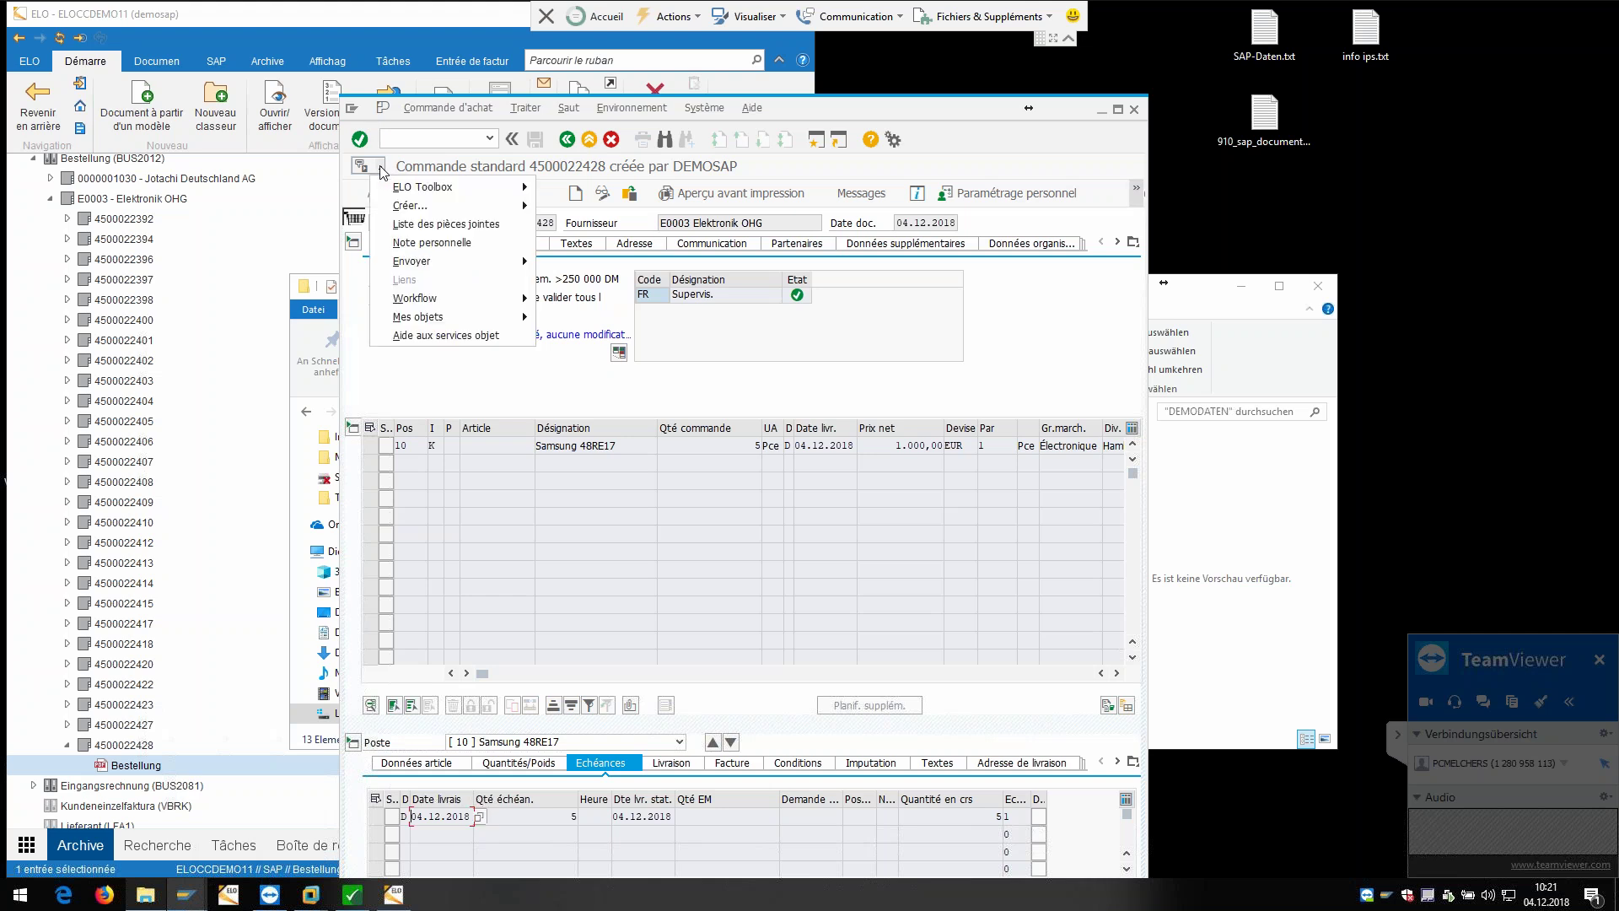
pyautogui.click(438, 225)
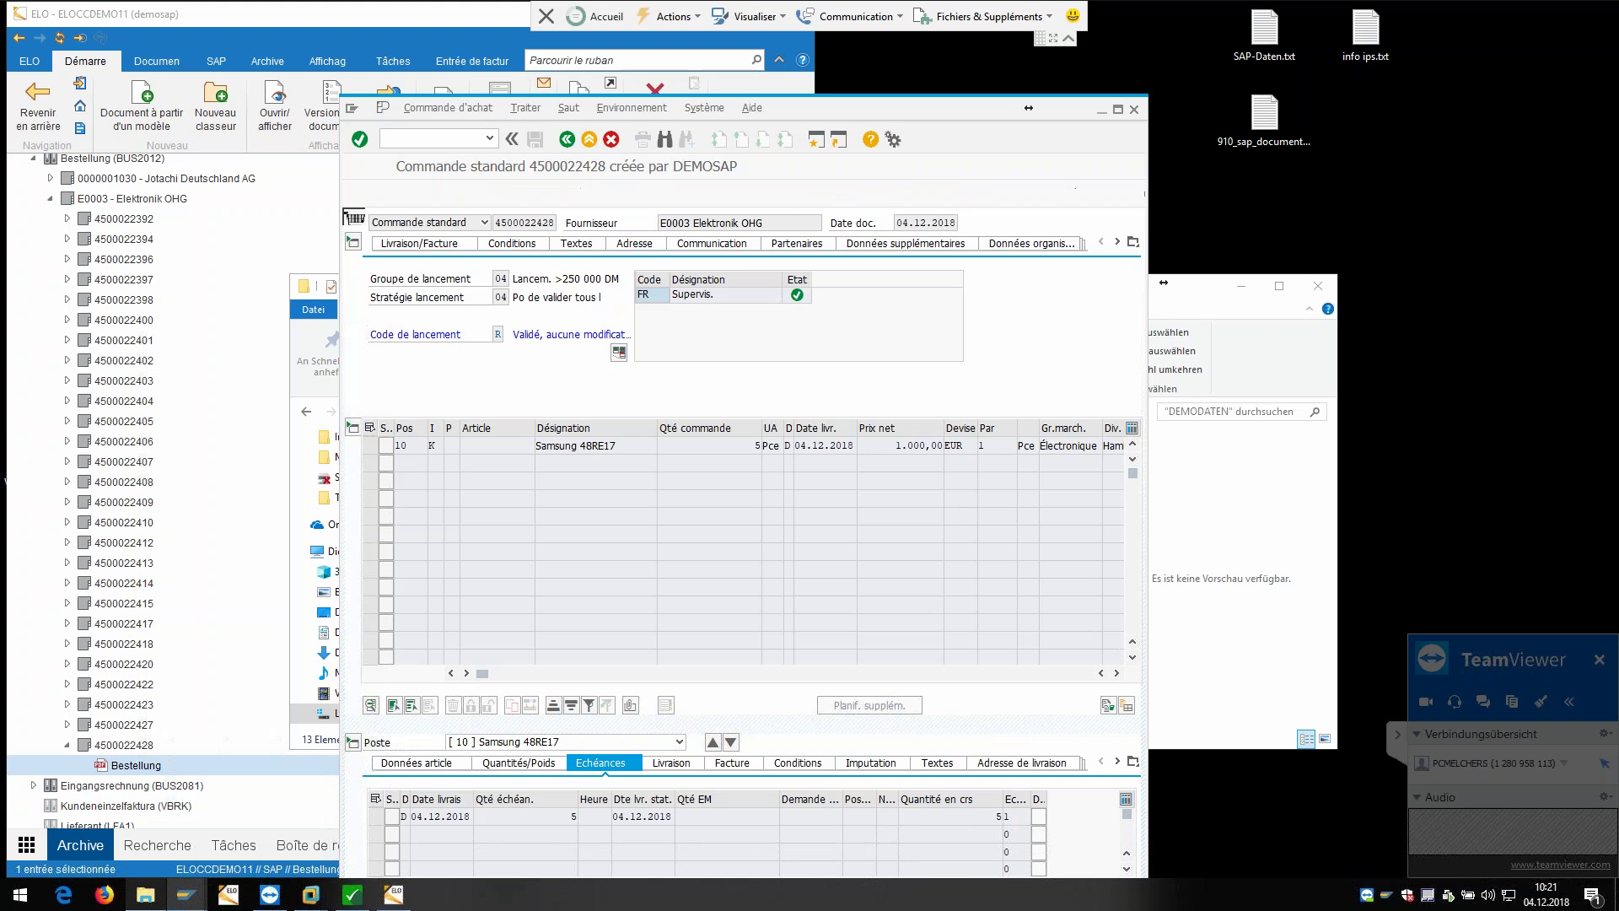
pyautogui.click(450, 404)
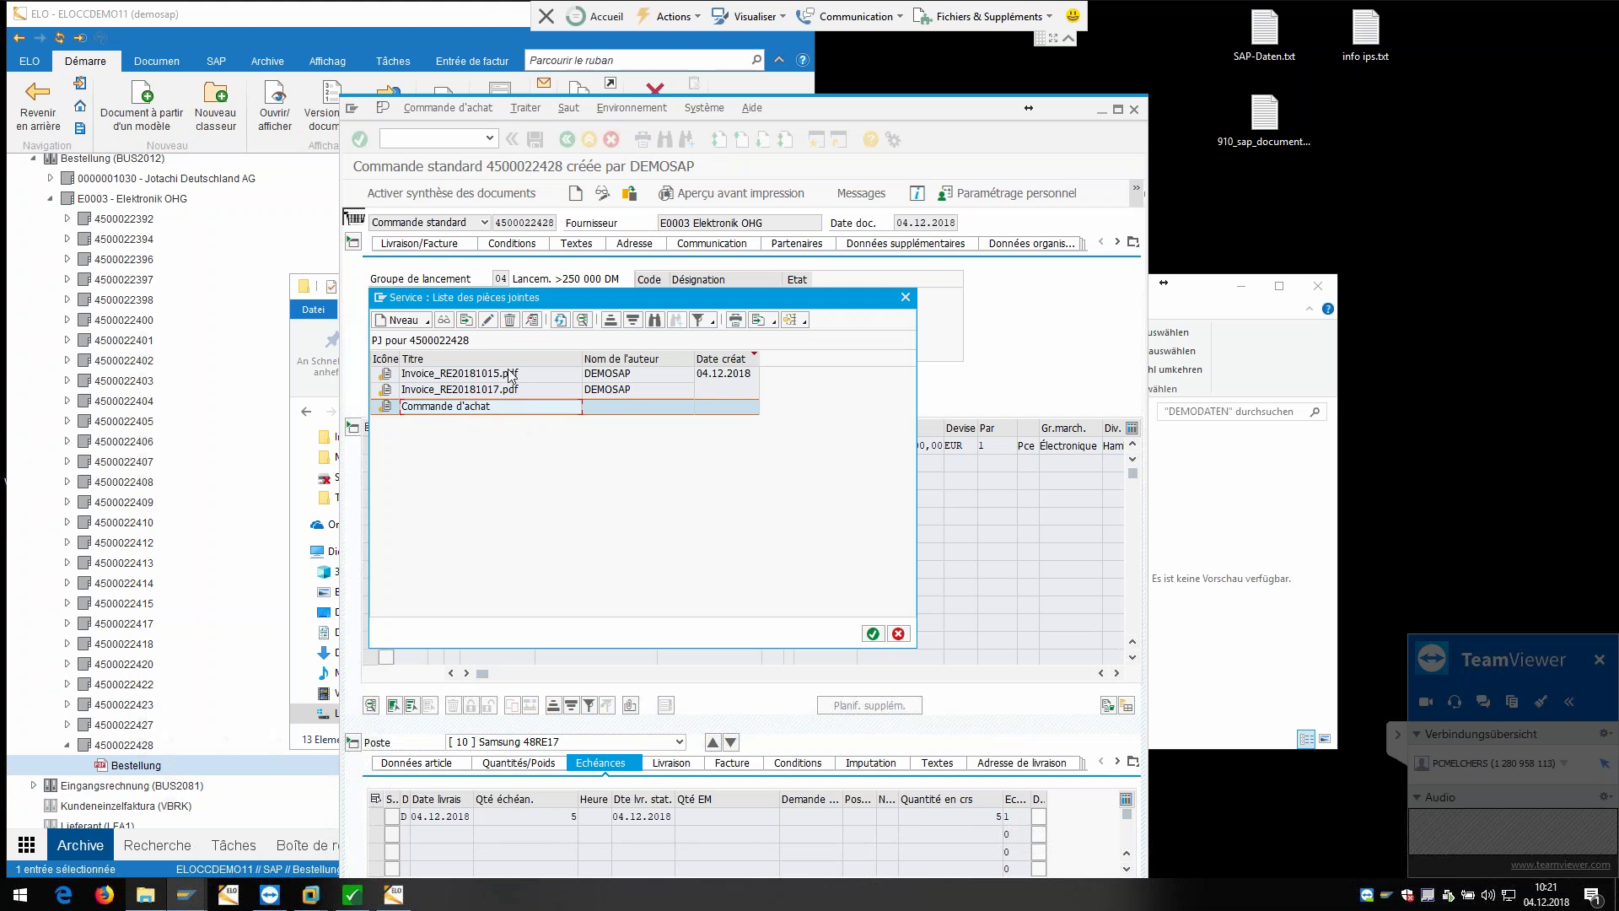
pyautogui.click(905, 296)
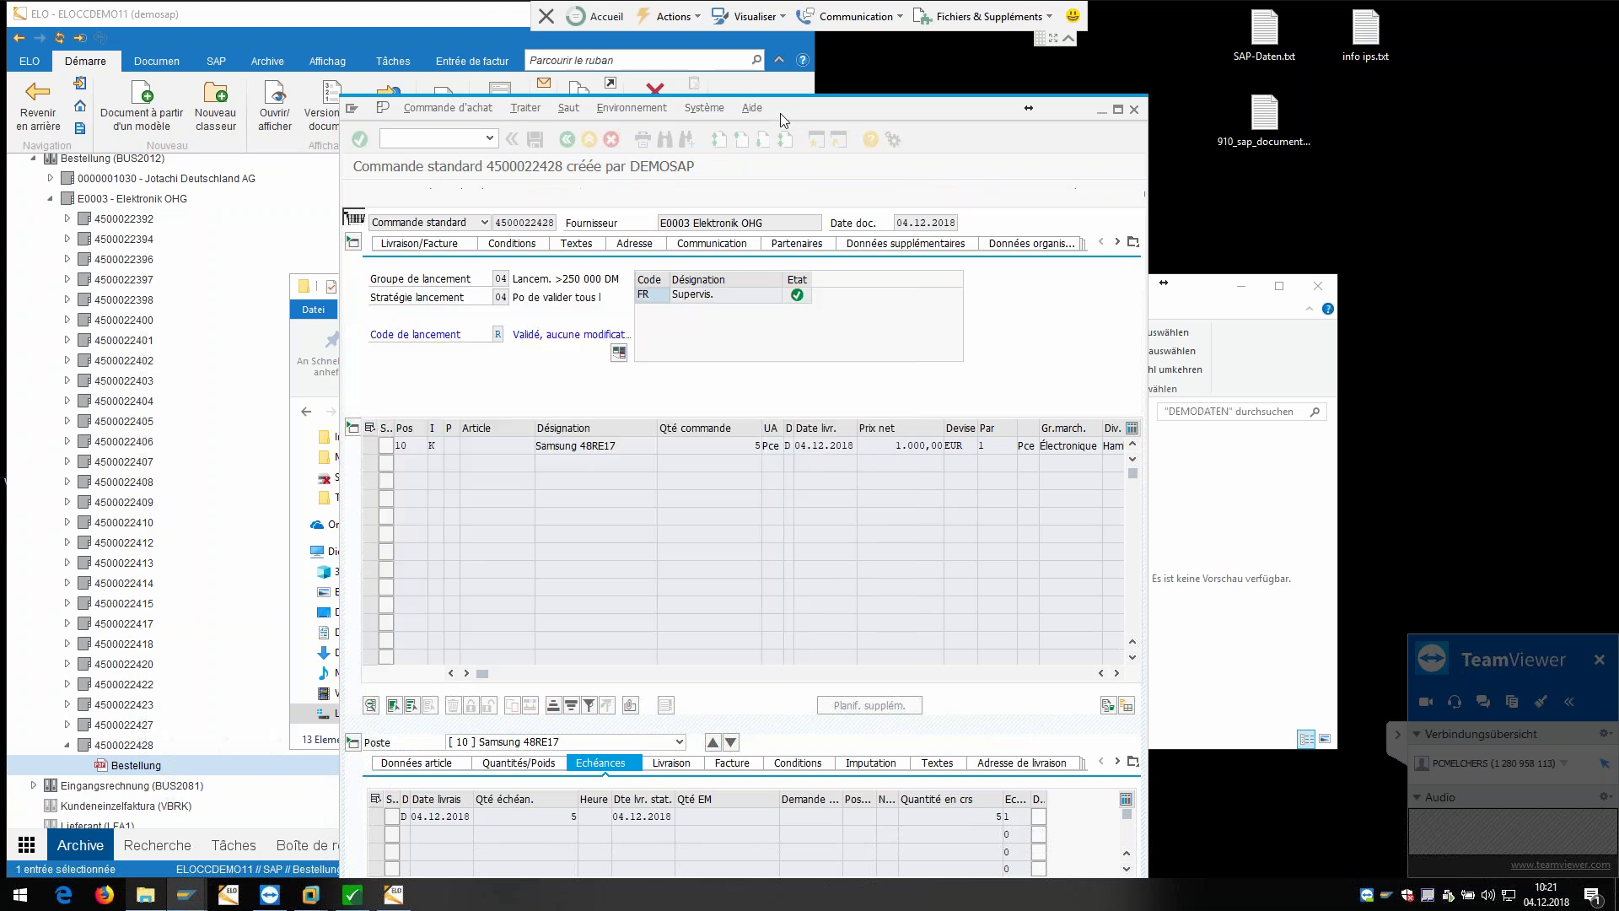
pyautogui.moveTo(805, 107); pyautogui.dragTo(1285, 25)
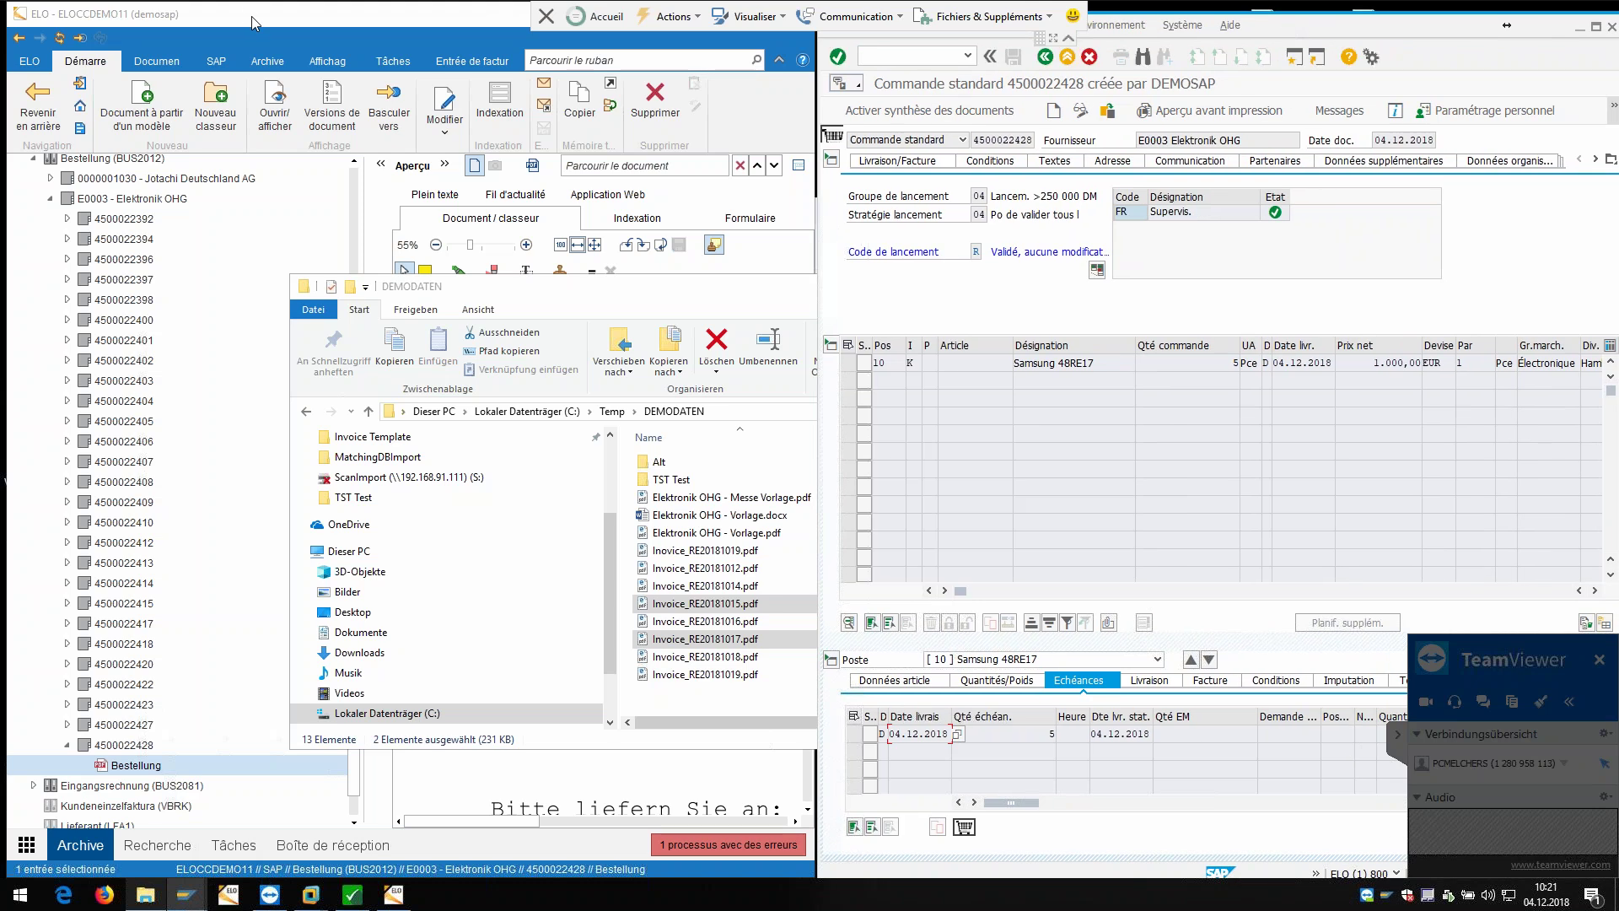
pyautogui.click(249, 15)
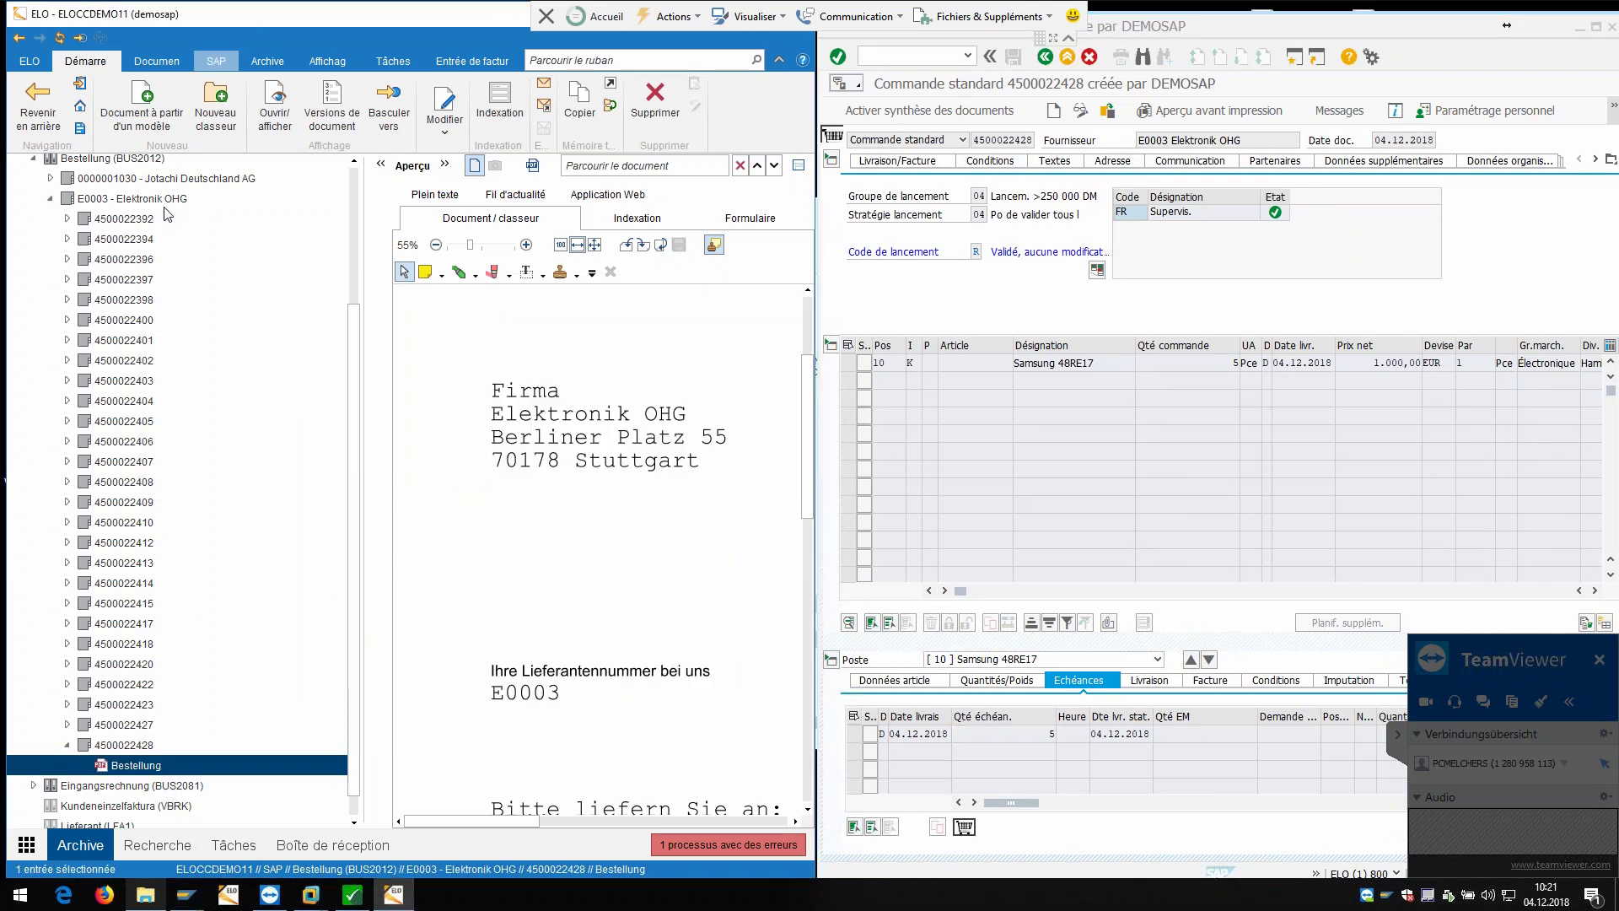
pyautogui.click(34, 160)
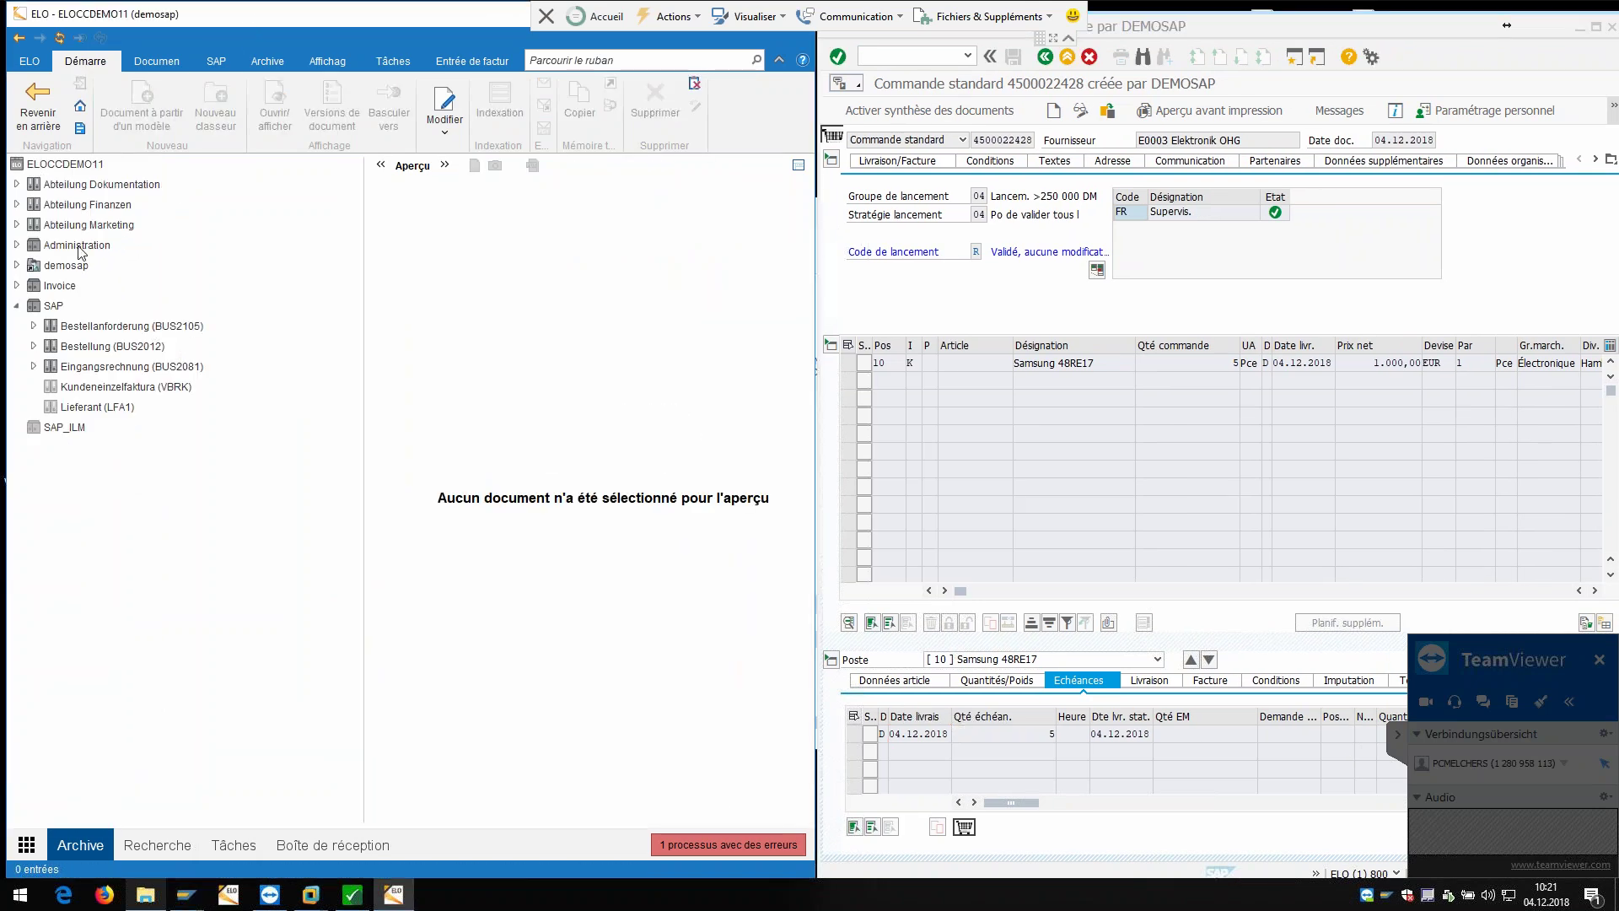
pyautogui.click(859, 86)
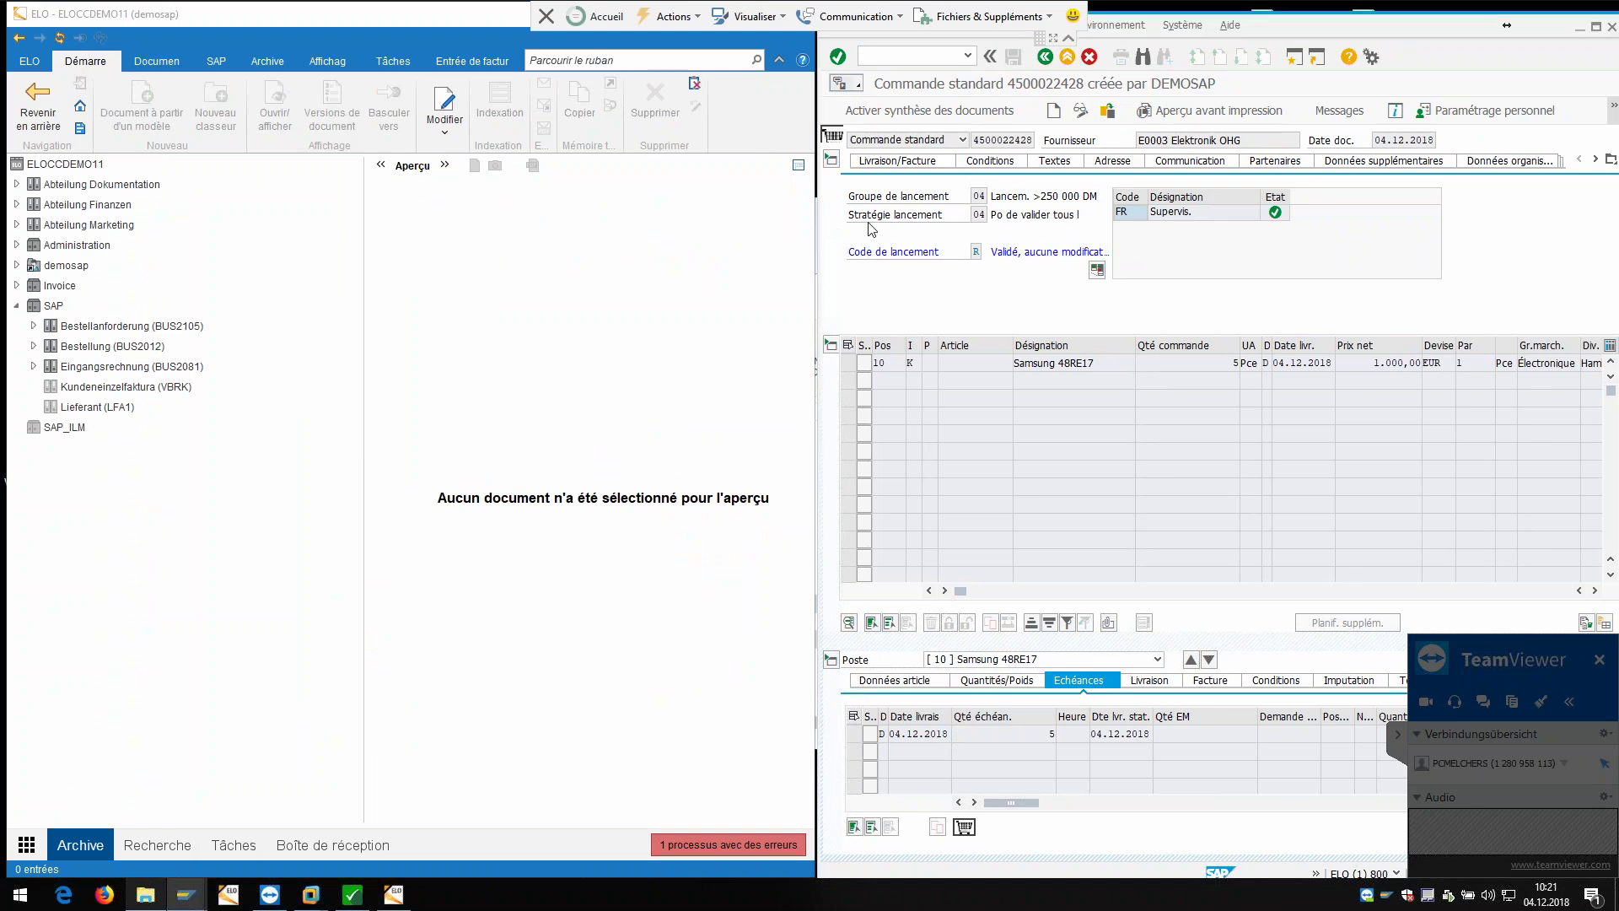
pyautogui.click(1012, 200)
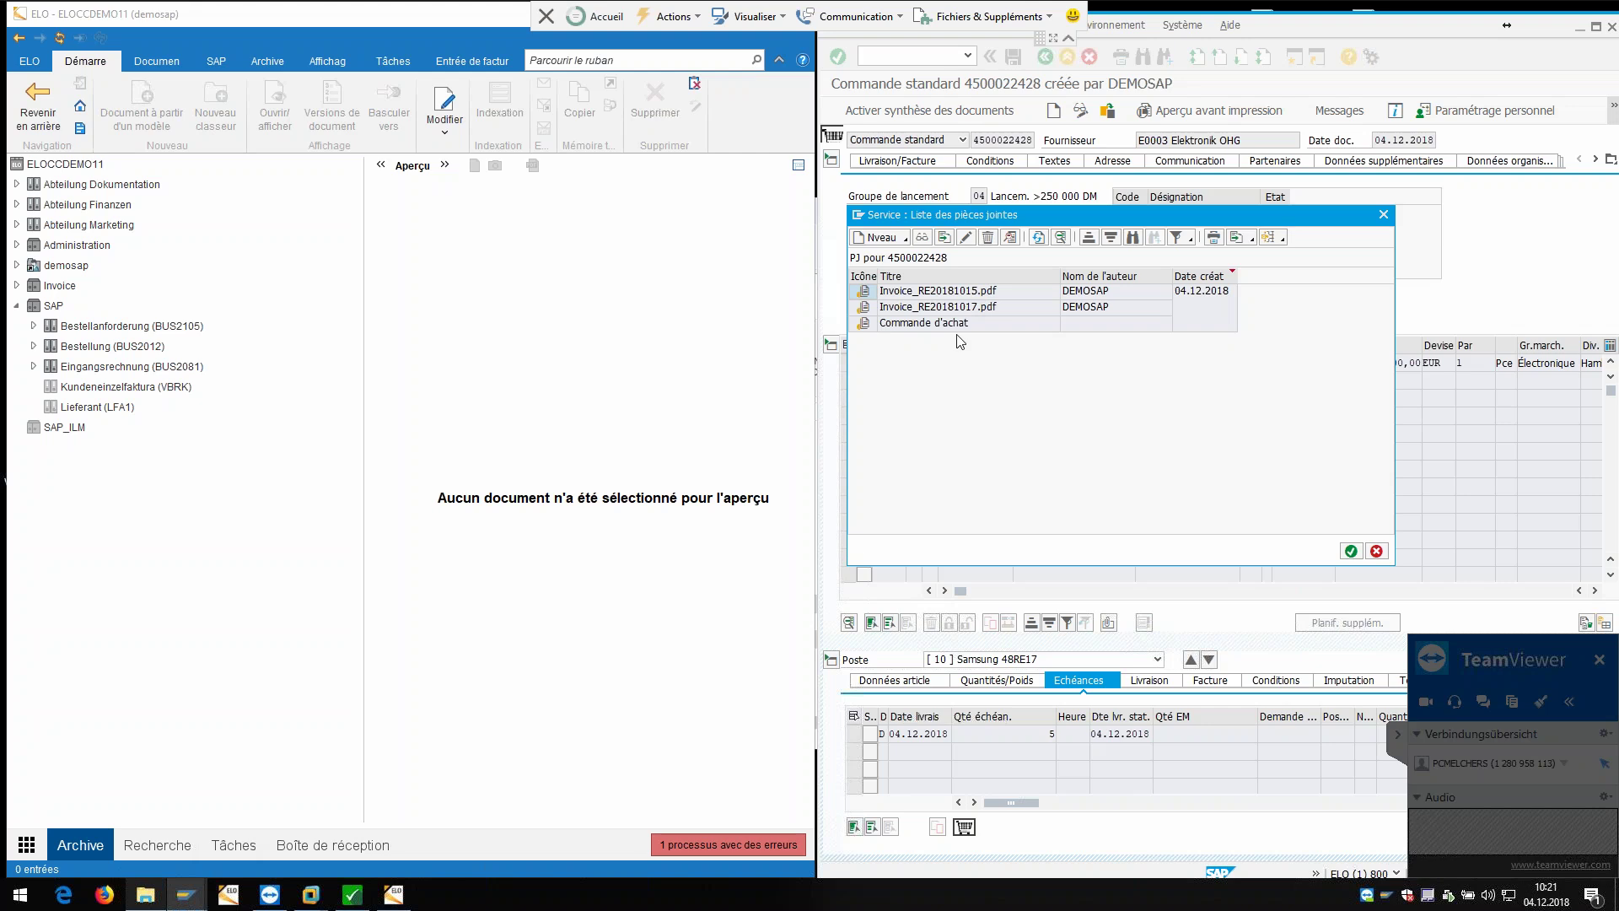
pyautogui.click(958, 326)
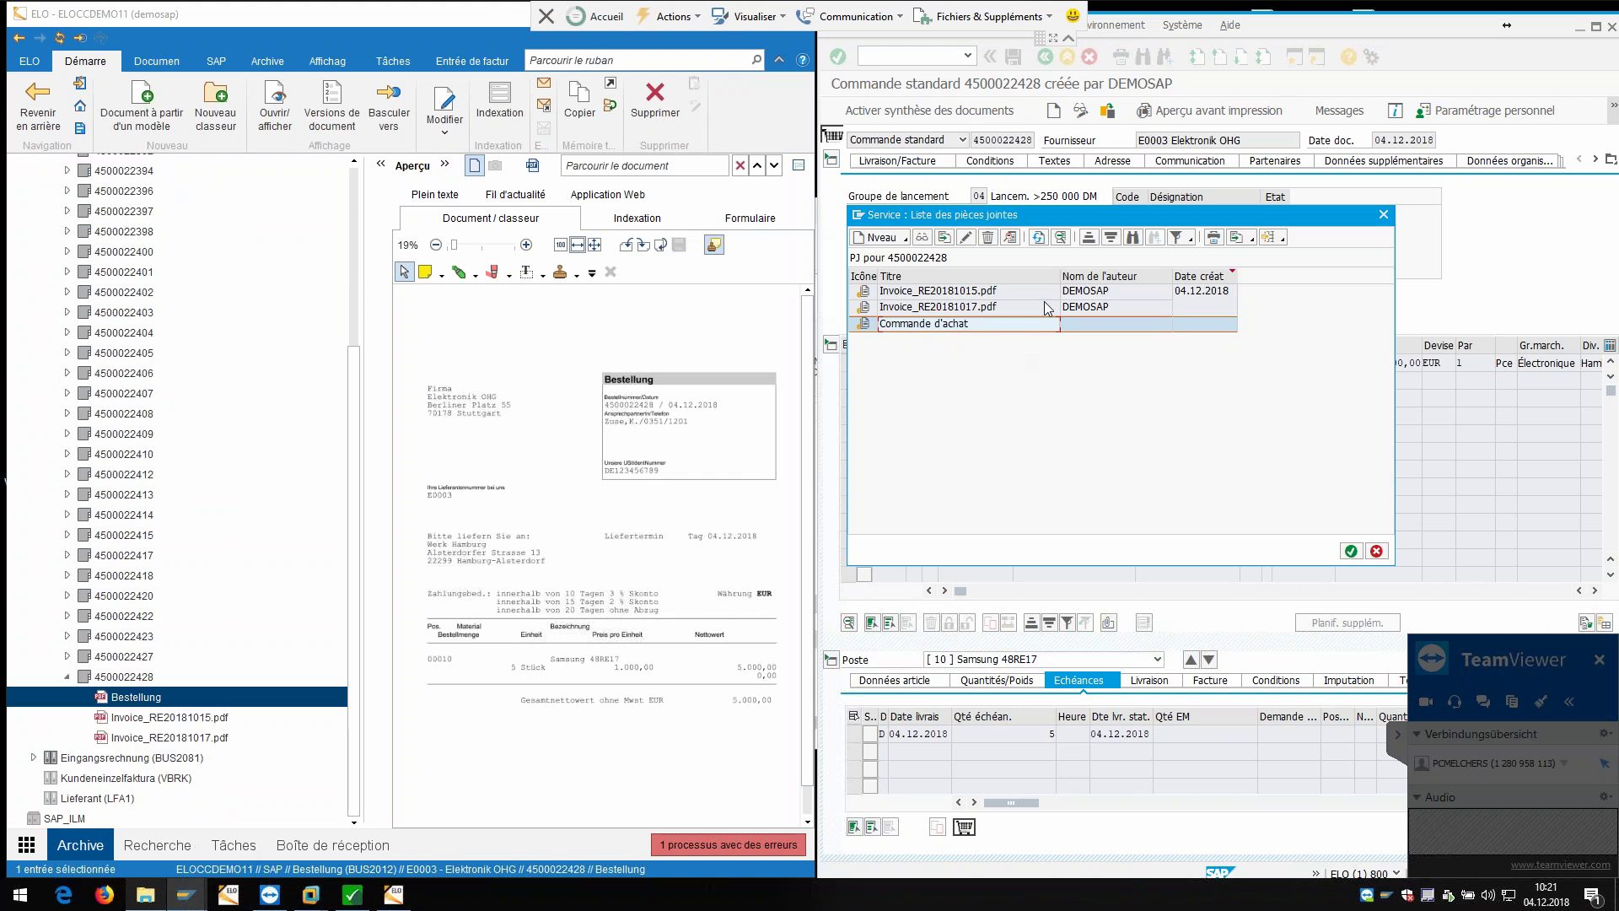
# Step: Preview Invoice_RE20181015.pdf, then Invoice_RE20181017.pdf, in ELO from the attachment list, then close the list
pyautogui.click(1016, 294)
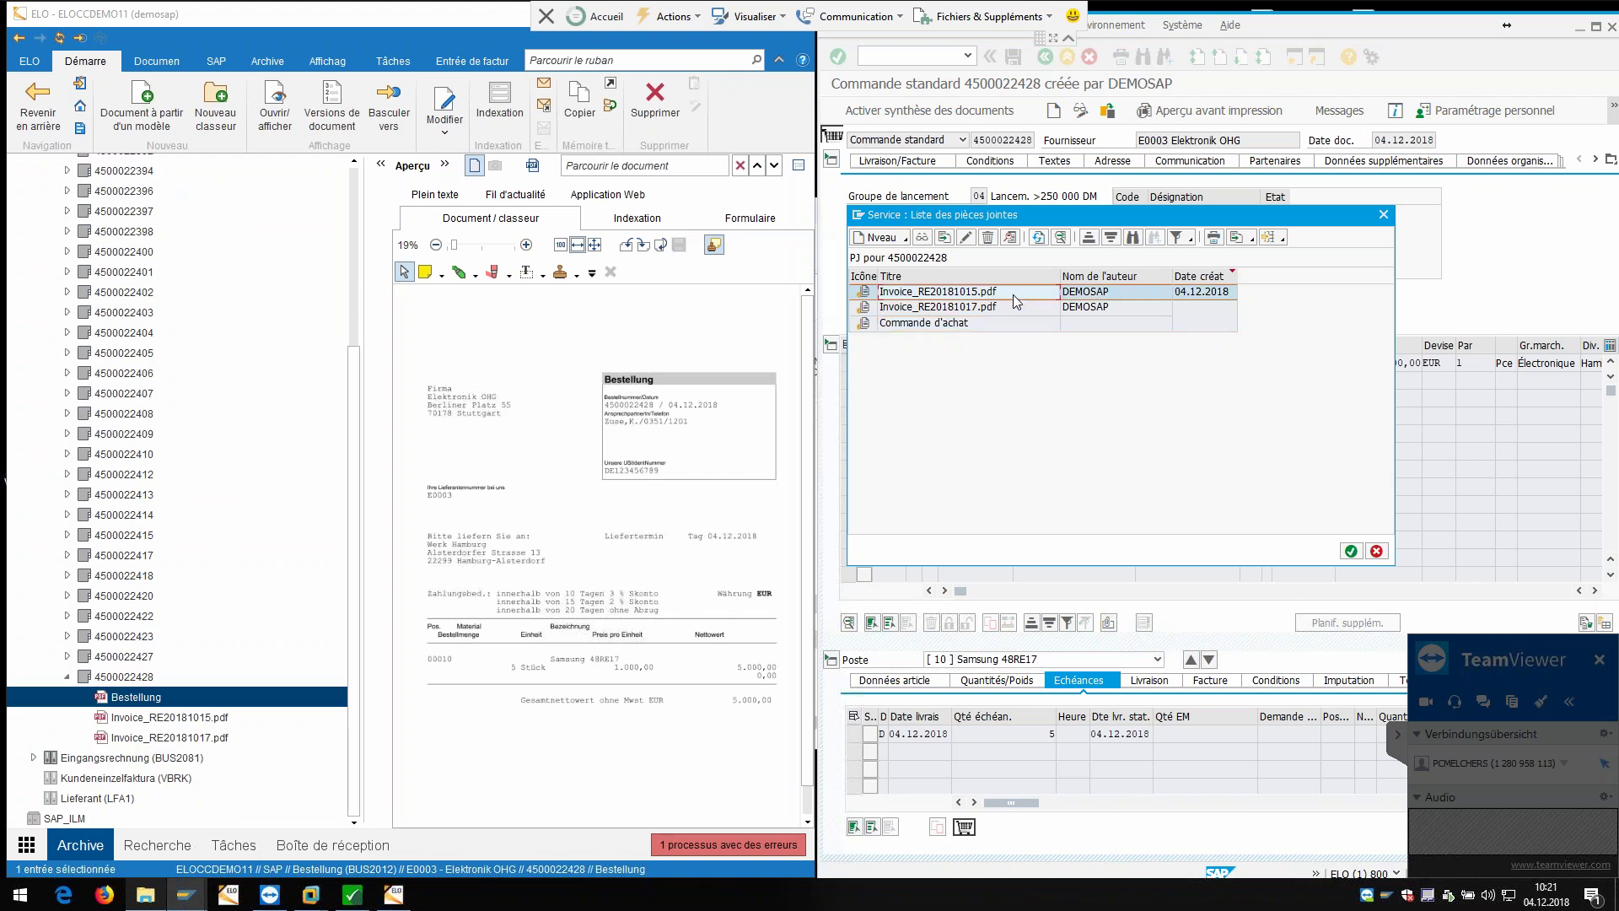
pyautogui.doubleClick(1018, 296)
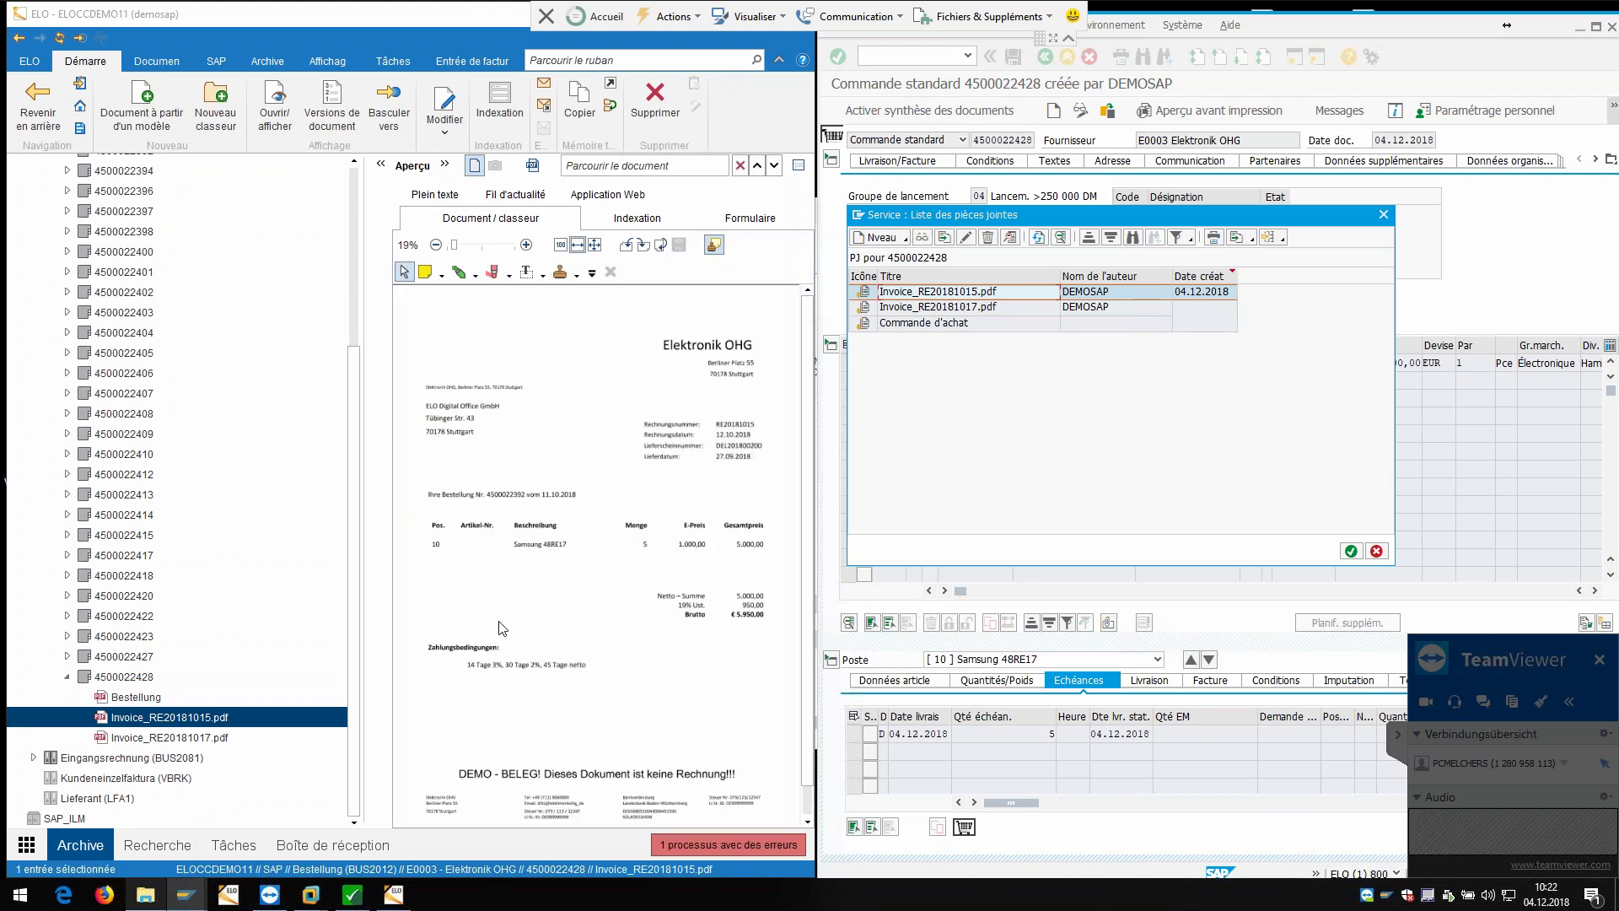
pyautogui.click(1050, 312)
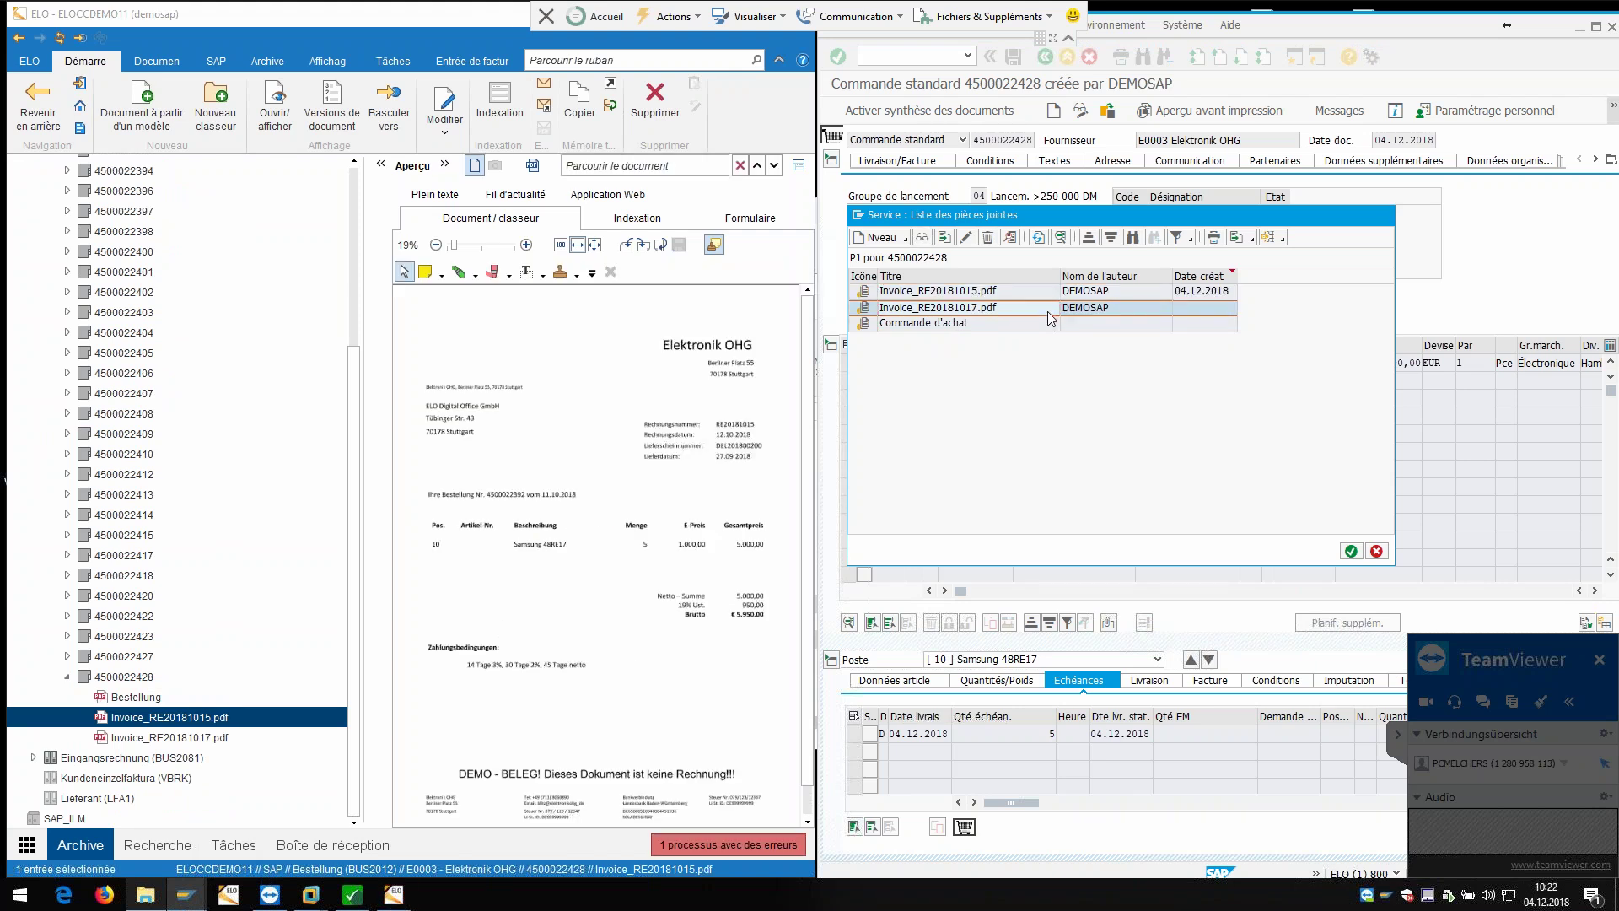
pyautogui.doubleClick(1050, 310)
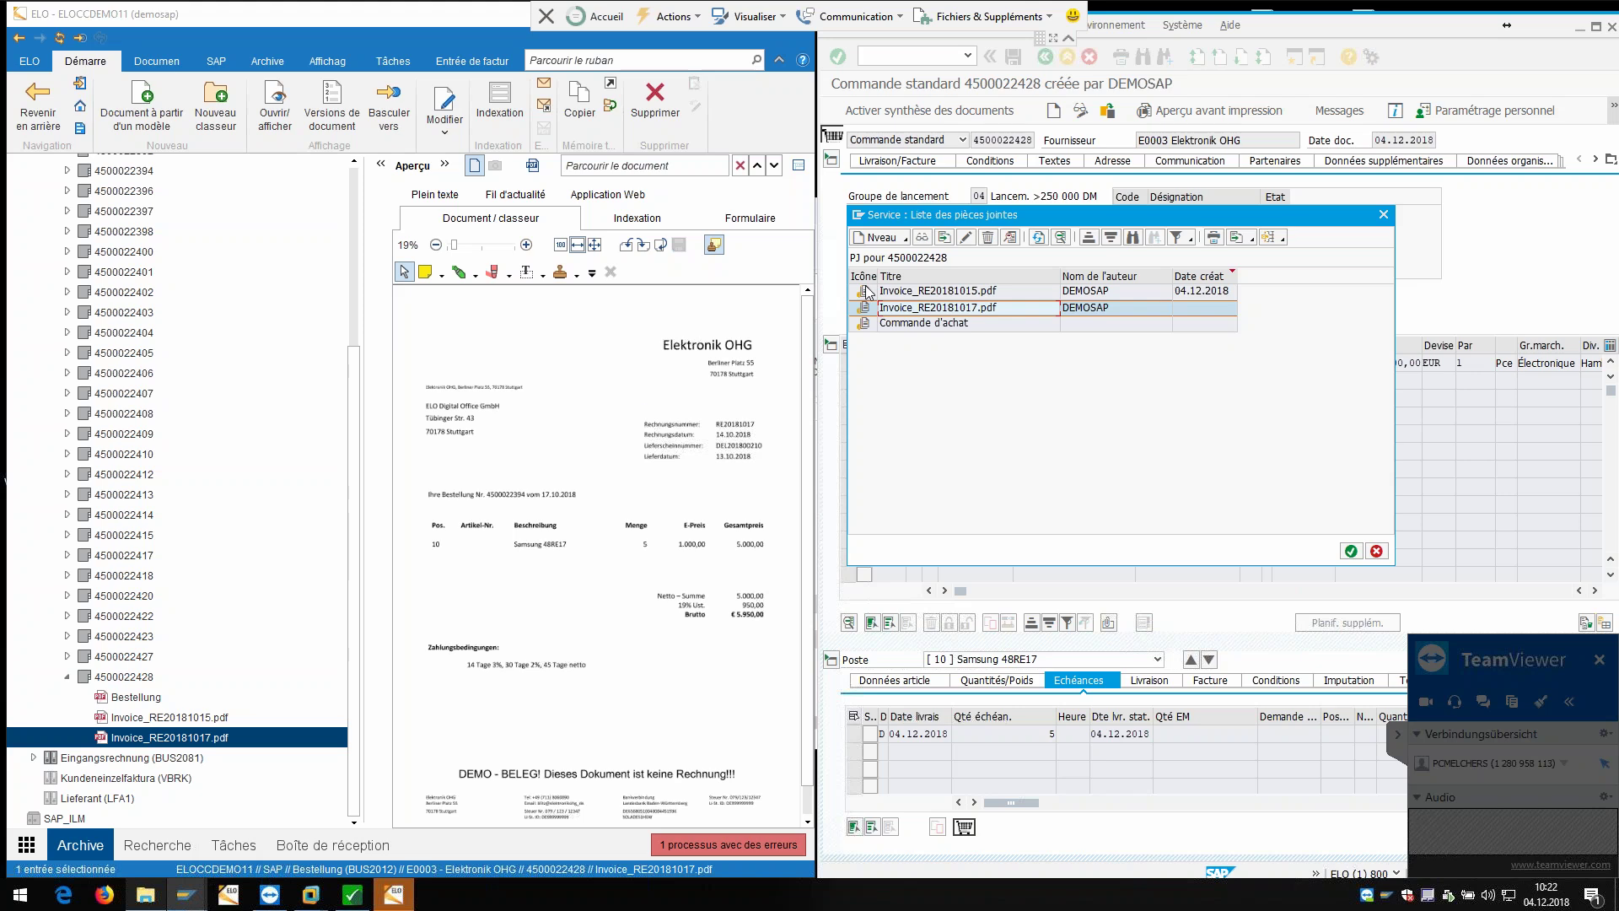
pyautogui.click(1384, 215)
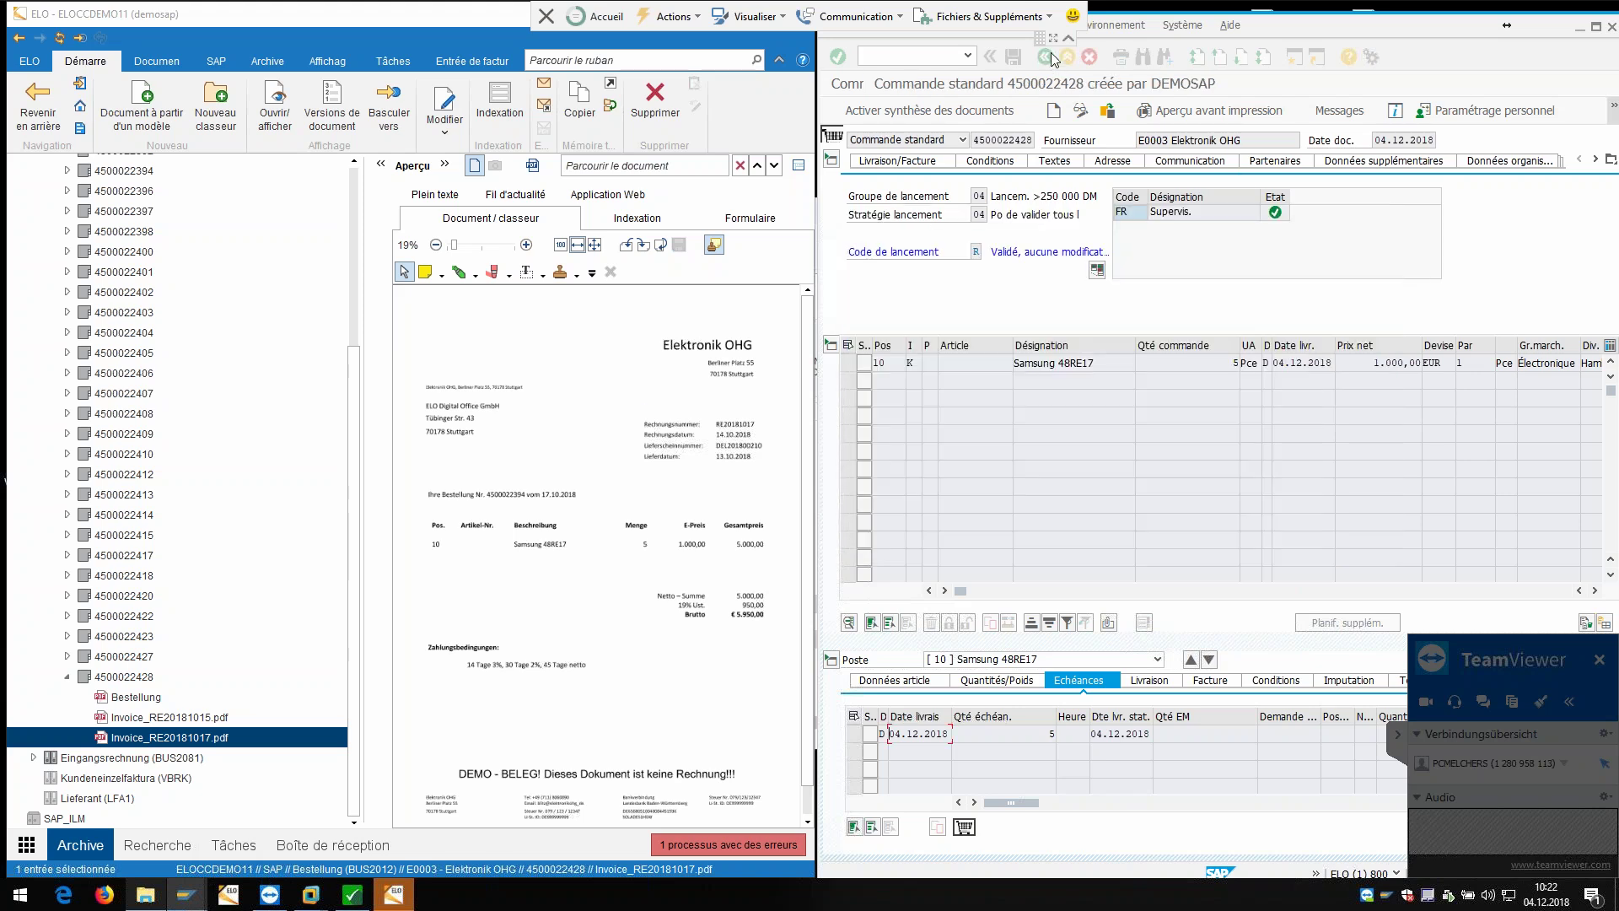
pyautogui.click(1045, 59)
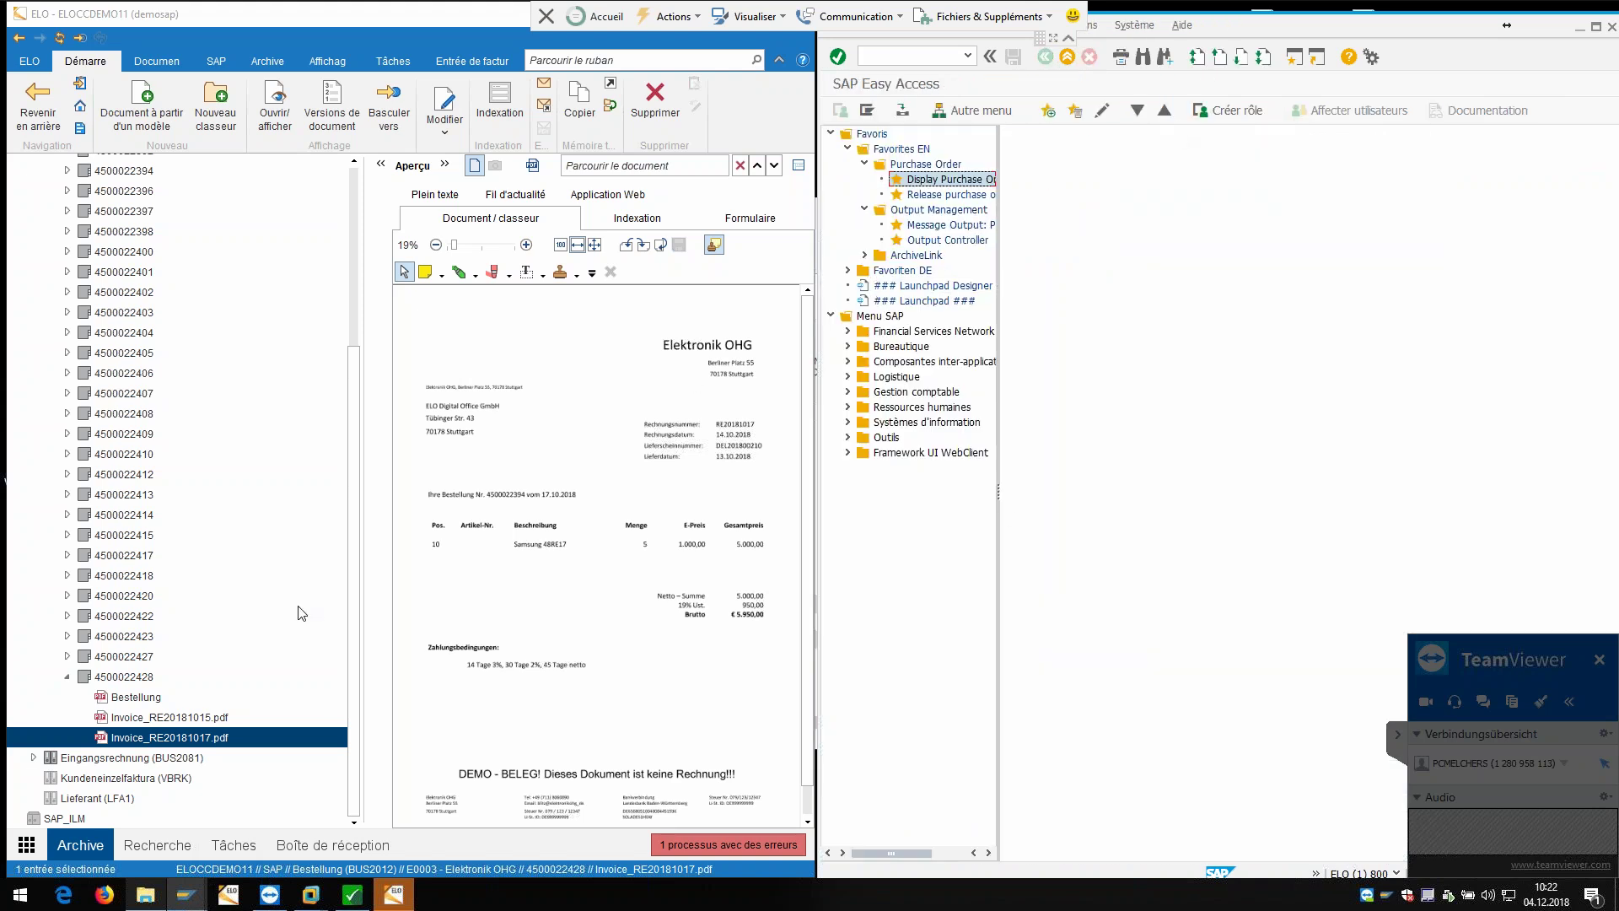
pyautogui.click(120, 698)
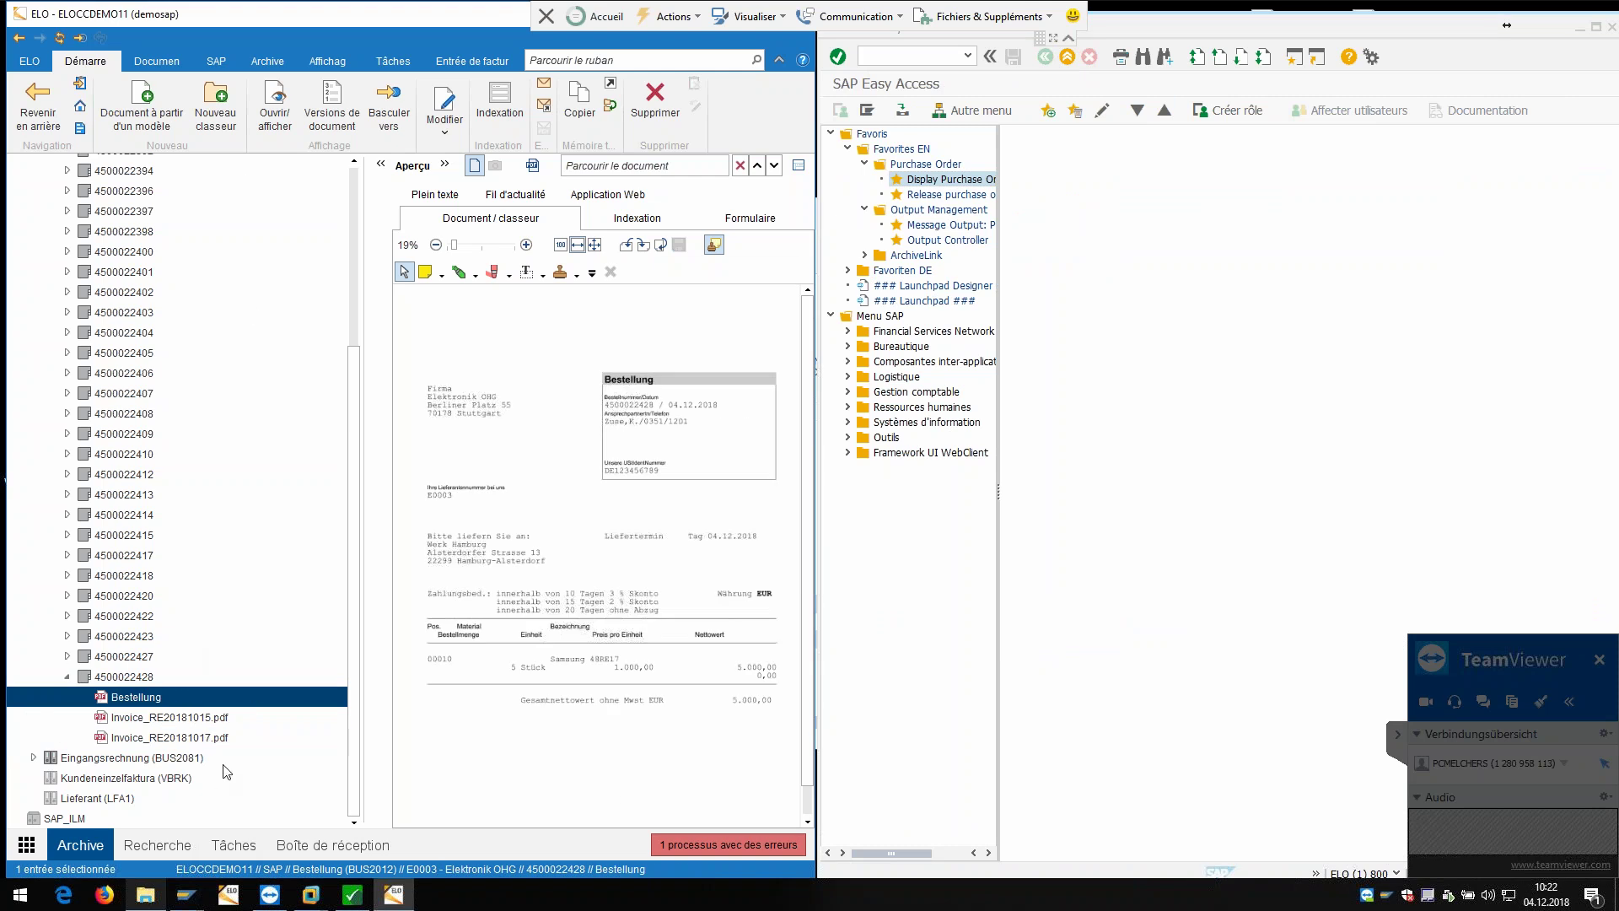
pyautogui.click(221, 62)
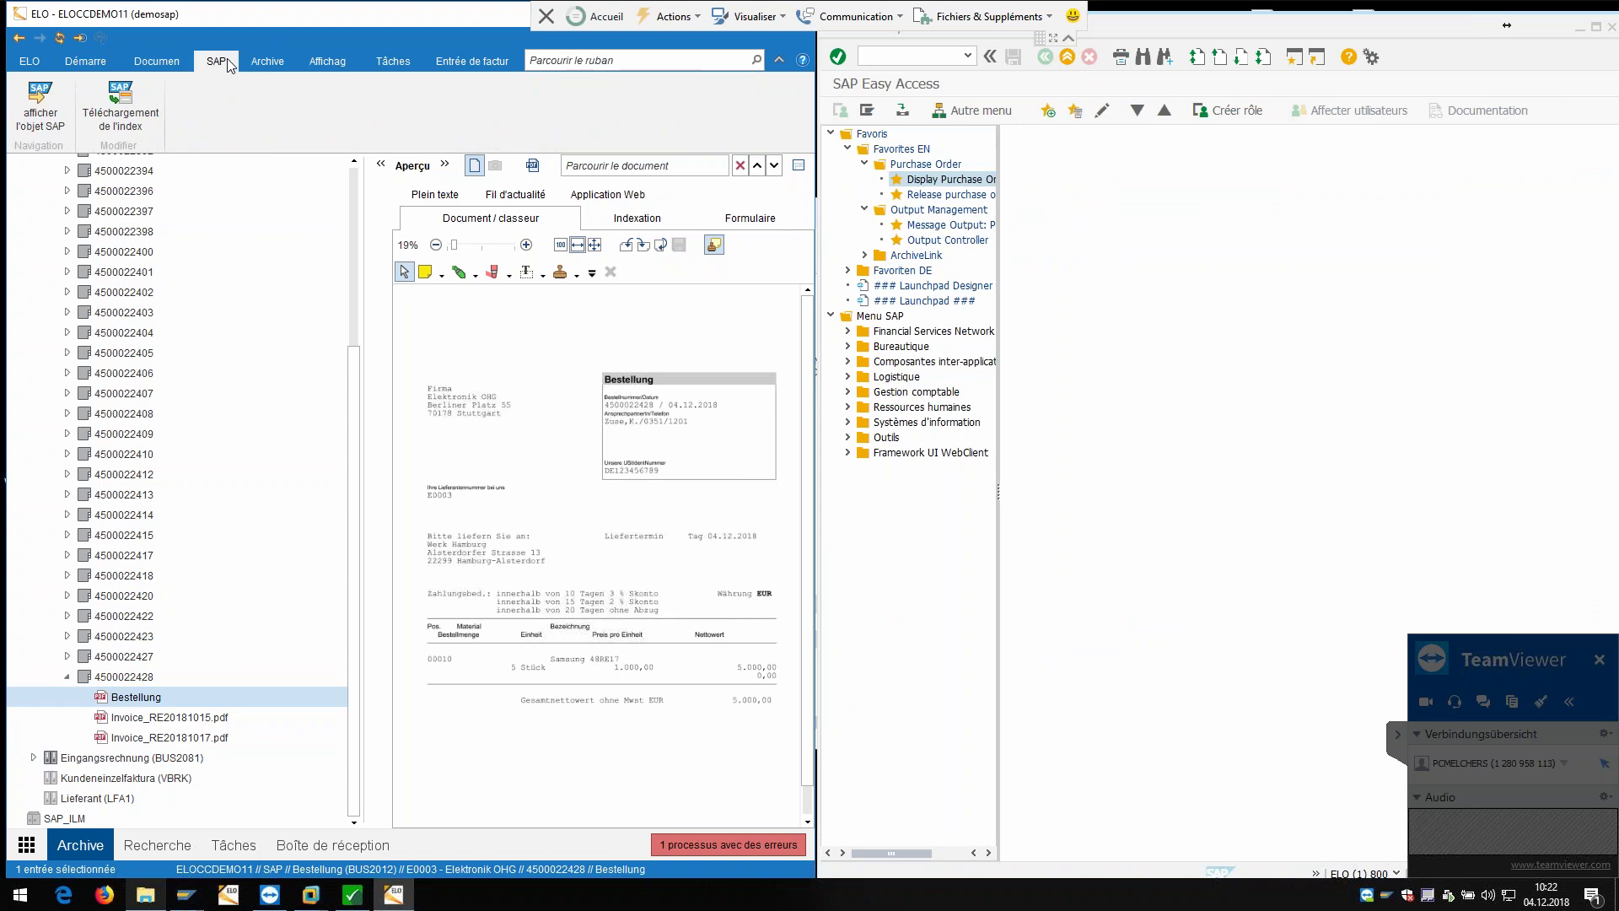
pyautogui.click(42, 109)
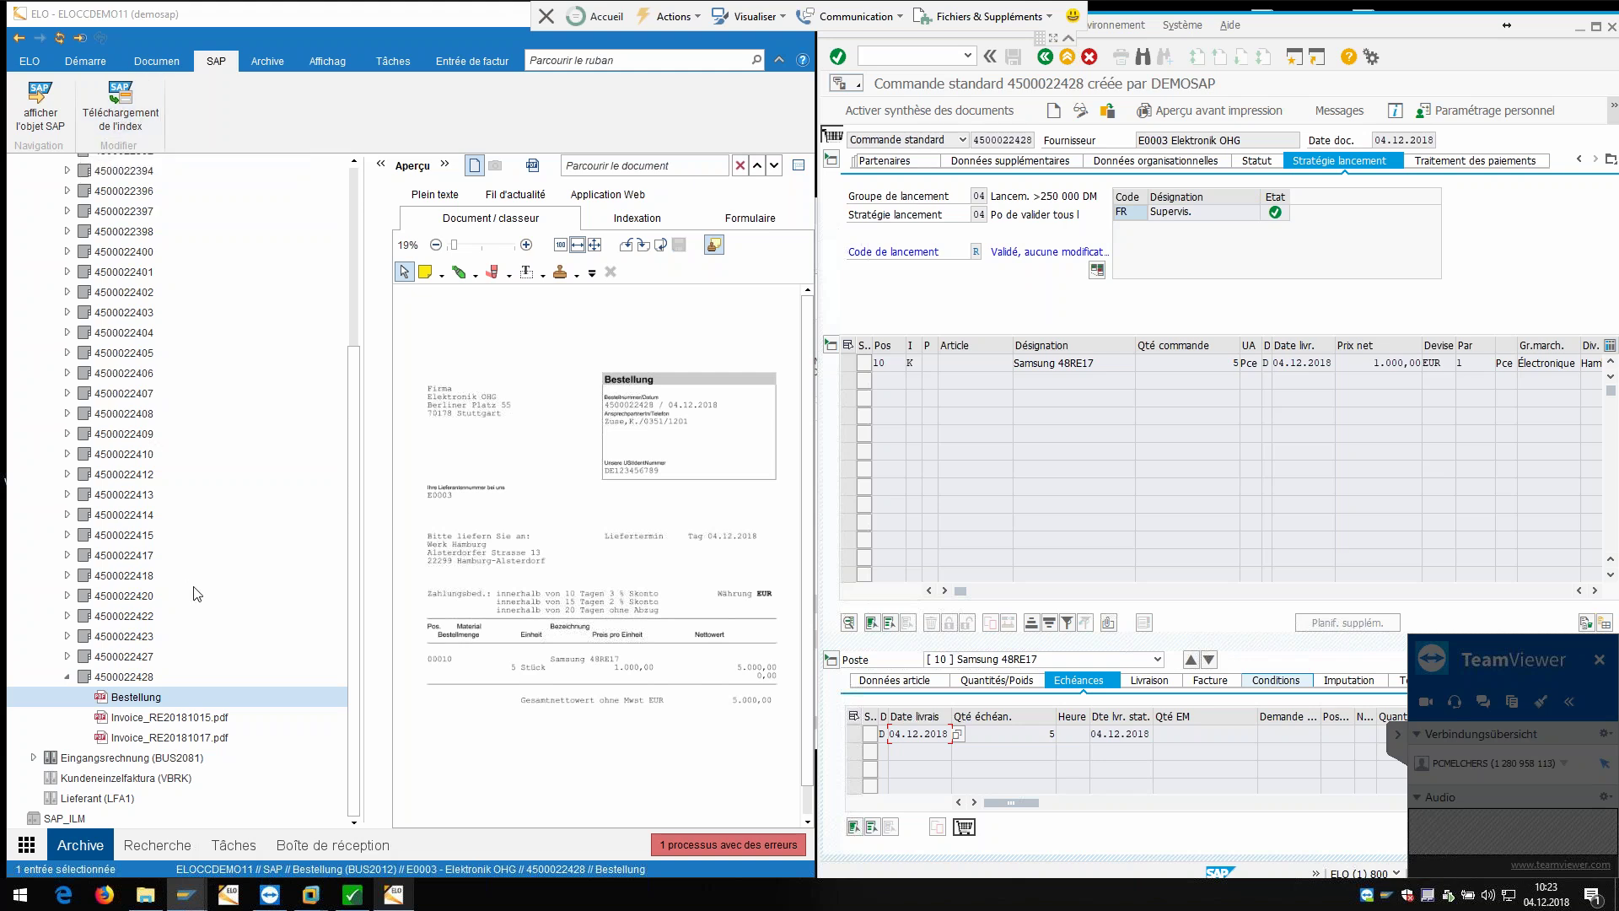
# Step: Reveal the Samsung 48RE17 schedule line: 5 pieces, delivery date 04.12.2018
pyautogui.click(1399, 735)
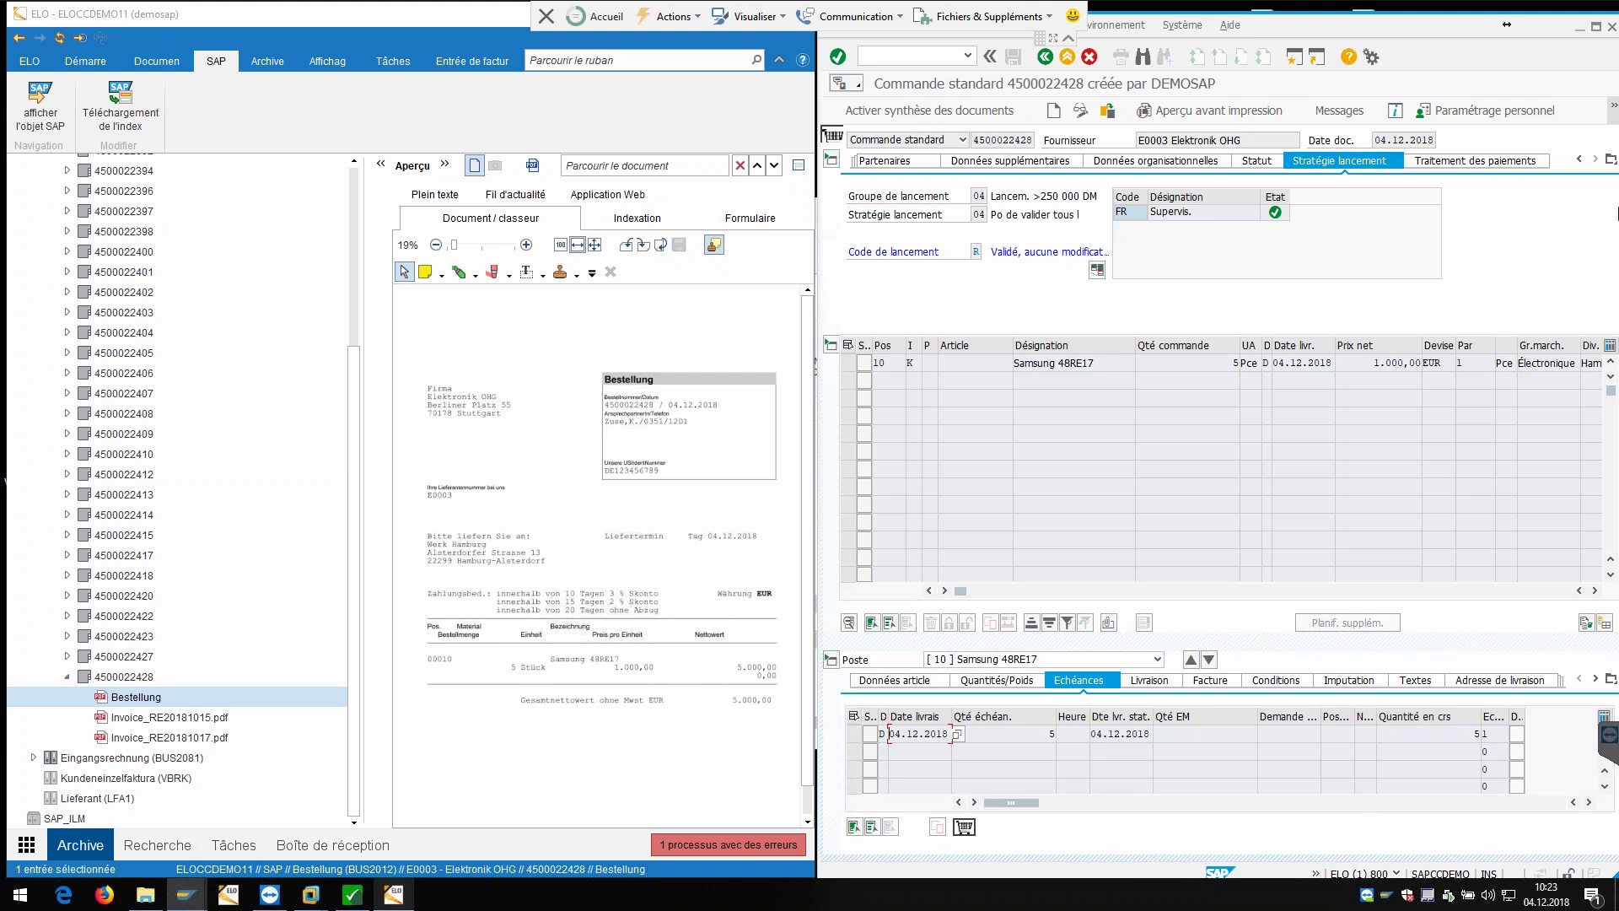
# Step: Return SAP to Easy Access and minimize it, then maximize ELO on the Bestellung preview
pyautogui.click(432, 14)
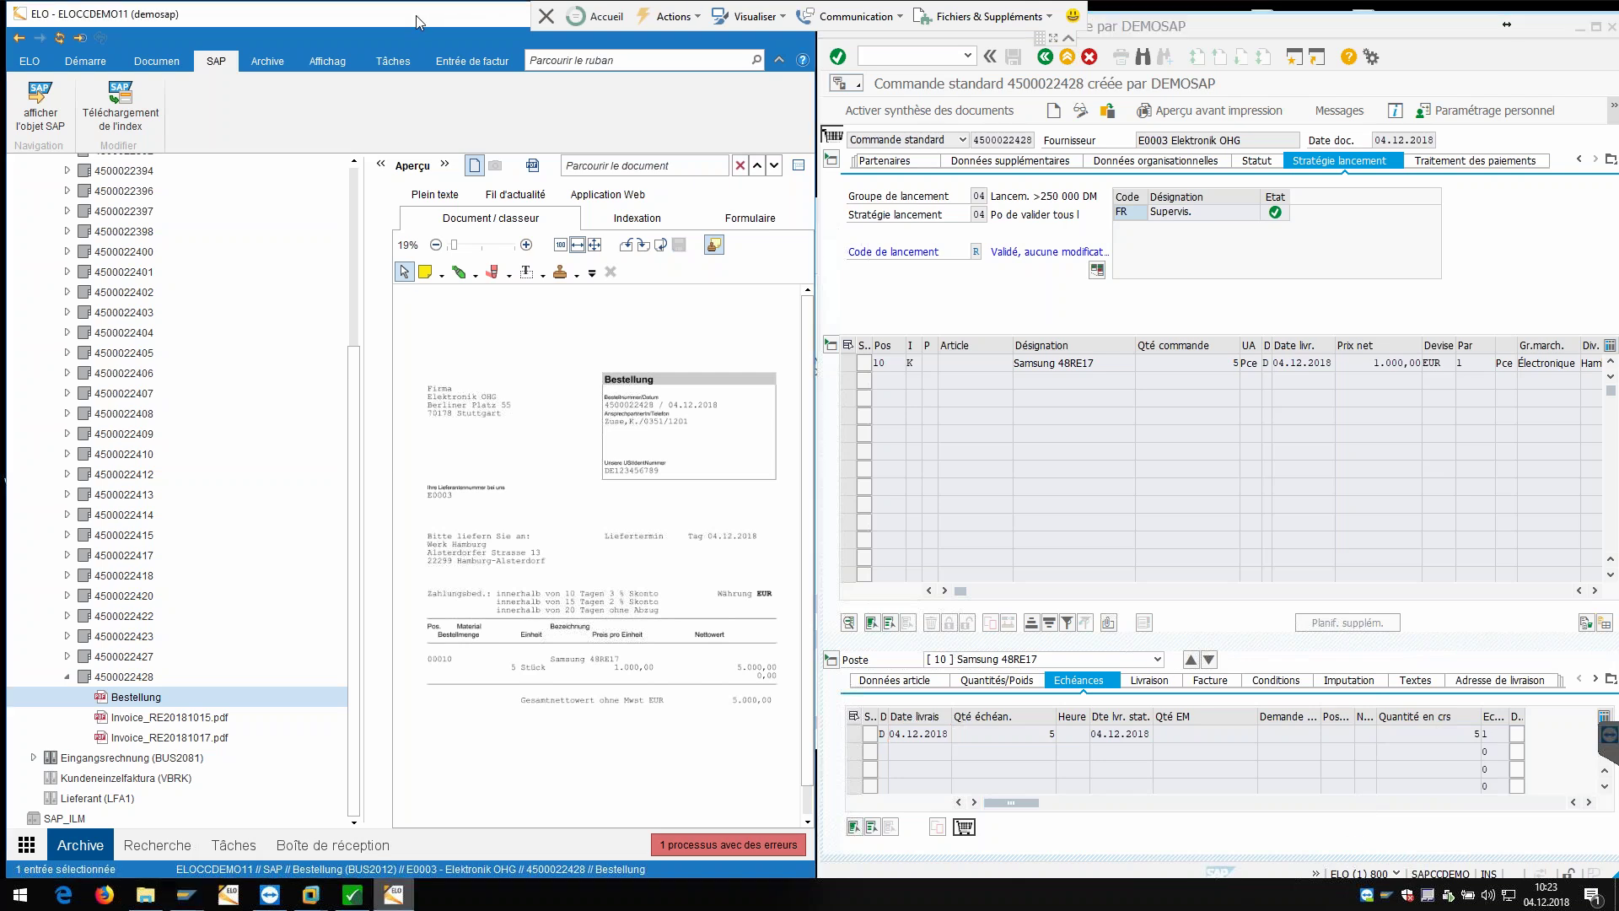
pyautogui.click(1579, 27)
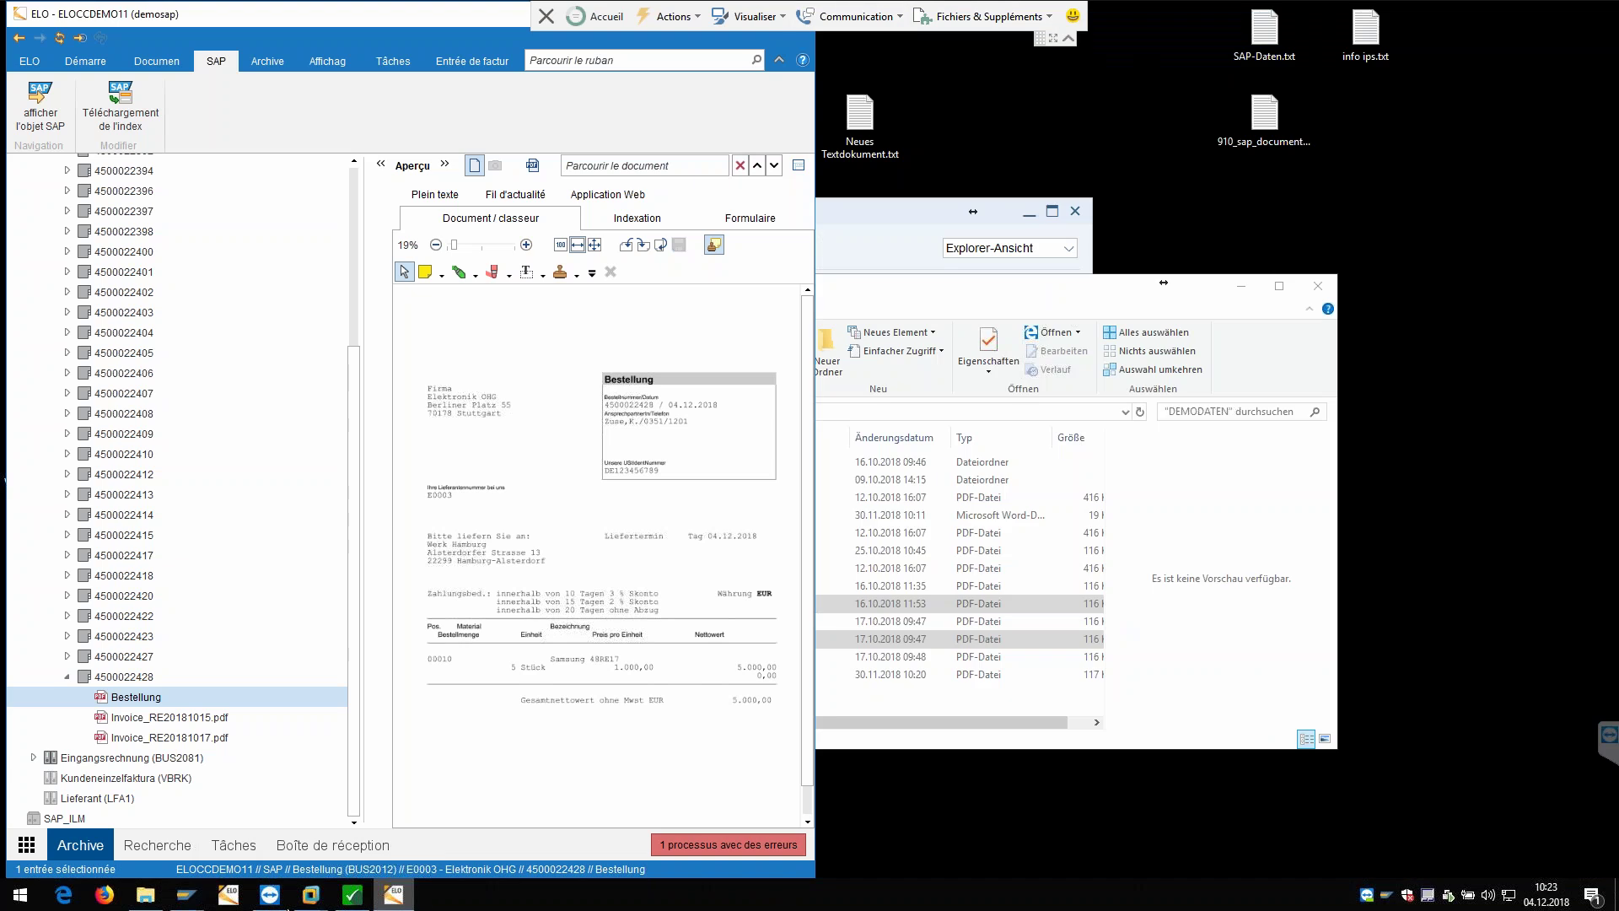
pyautogui.moveTo(189, 899)
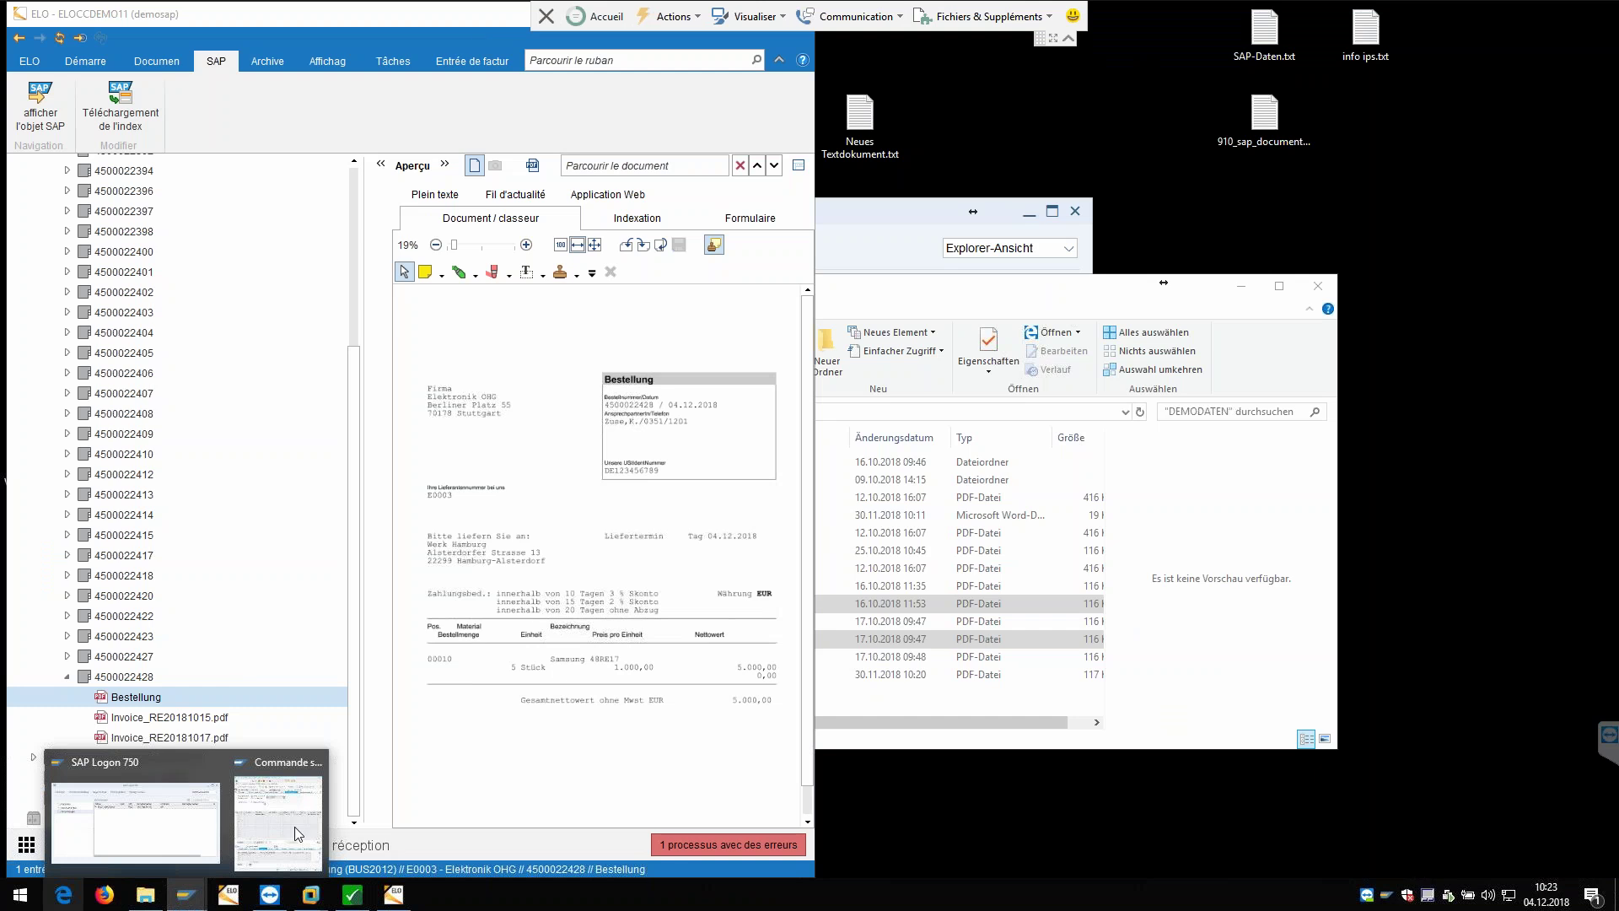
pyautogui.click(279, 823)
pyautogui.click(1046, 58)
pyautogui.click(1595, 26)
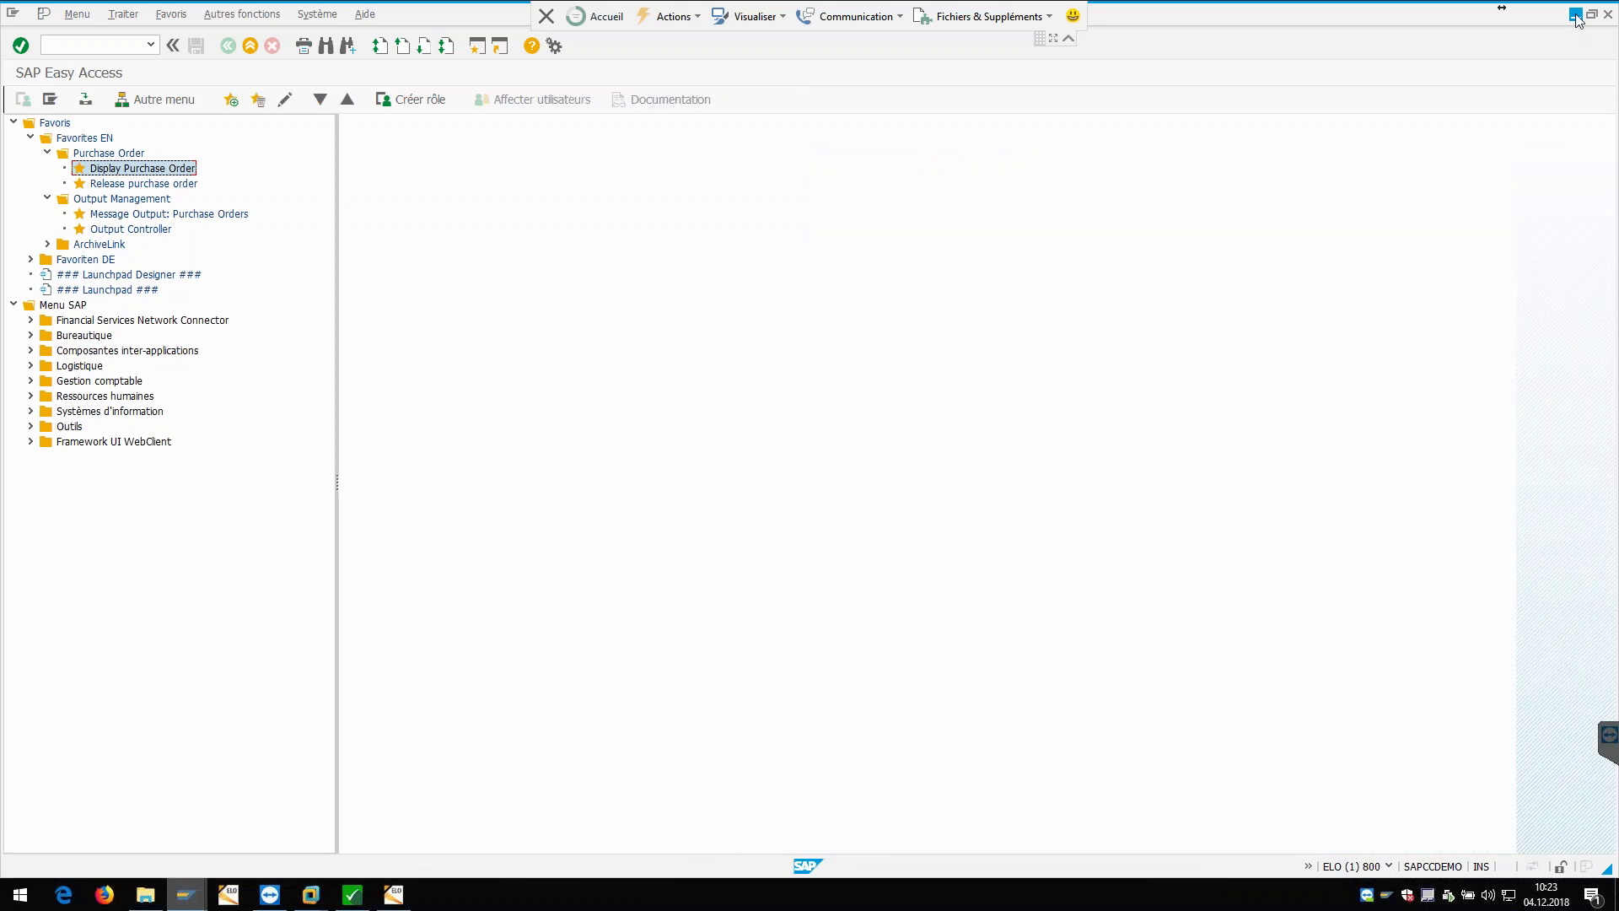
pyautogui.click(1575, 15)
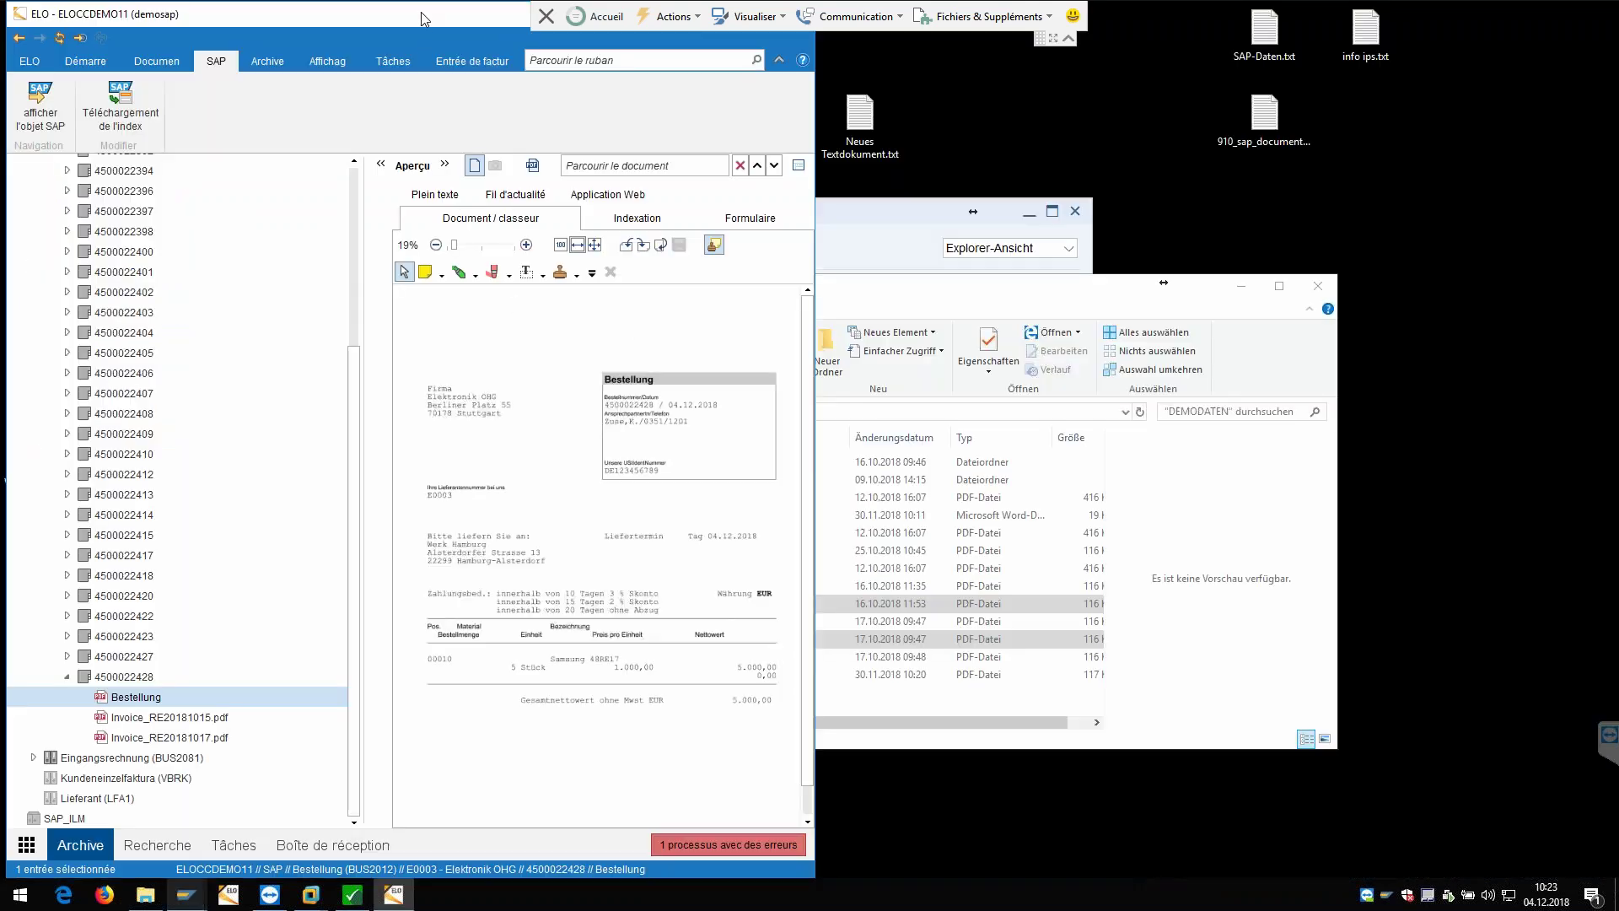
pyautogui.doubleClick(422, 12)
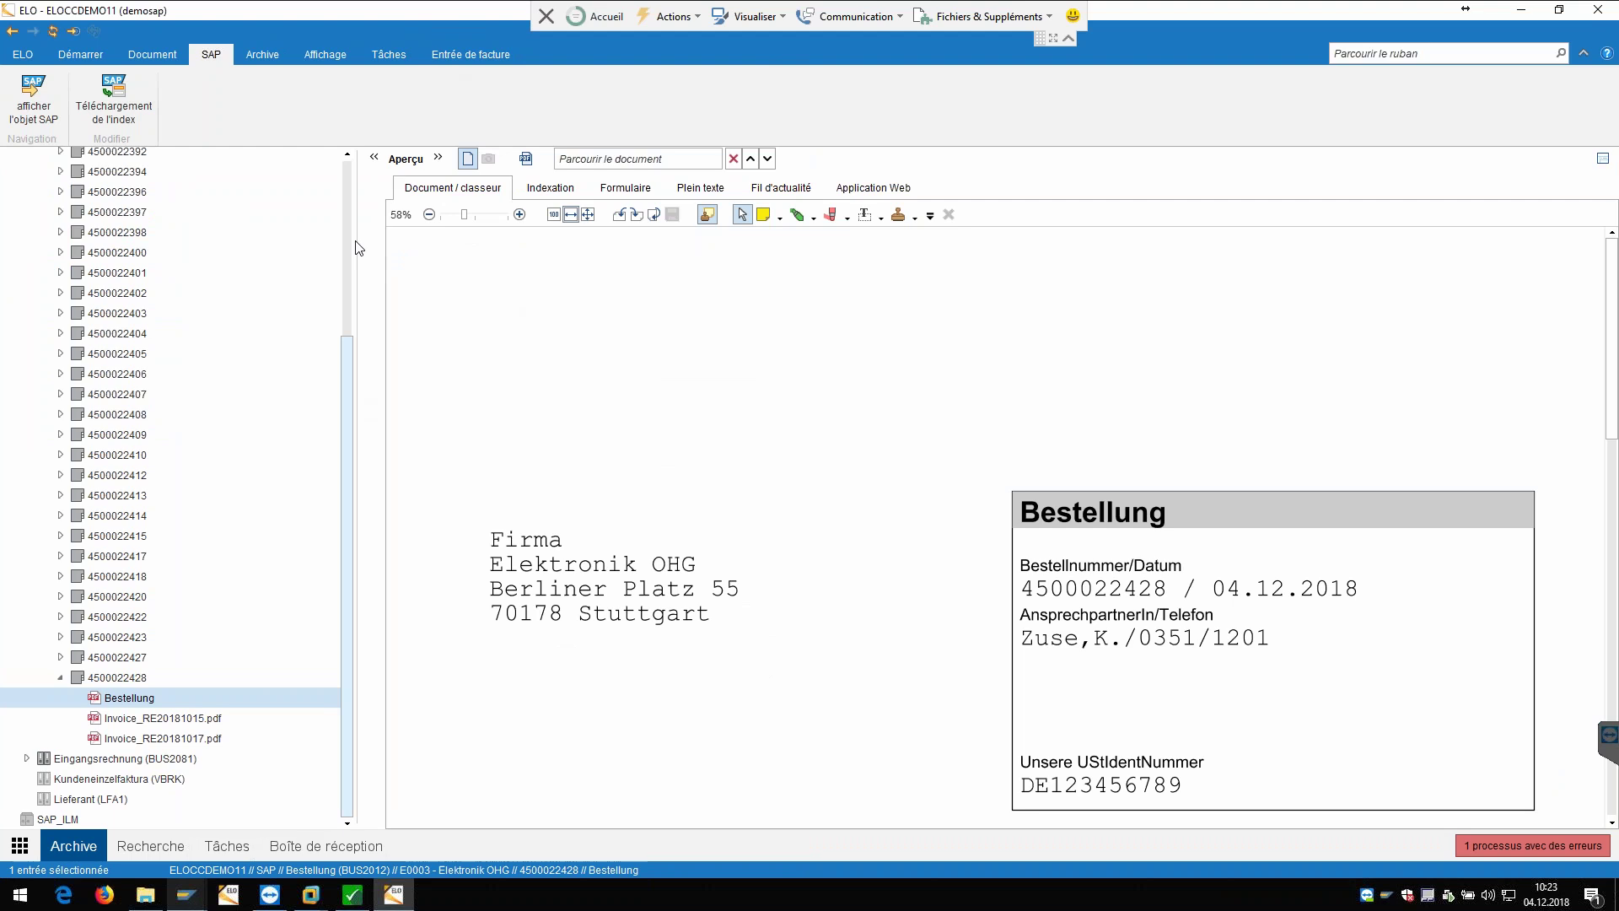
pyautogui.scroll(4, 350, 396)
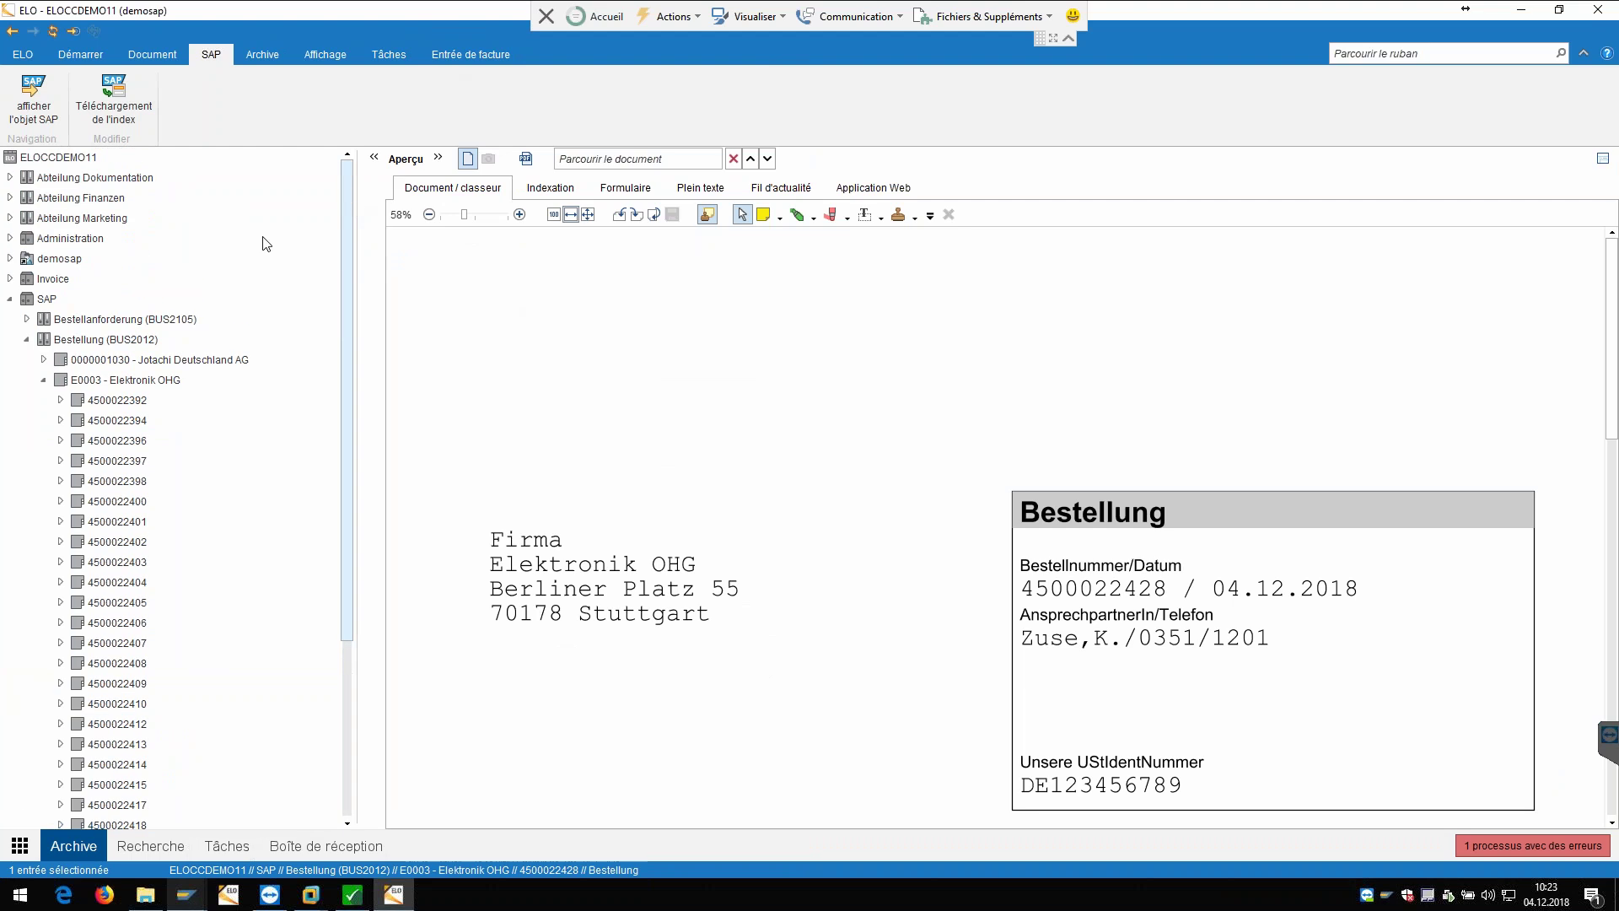
pyautogui.click(10, 300)
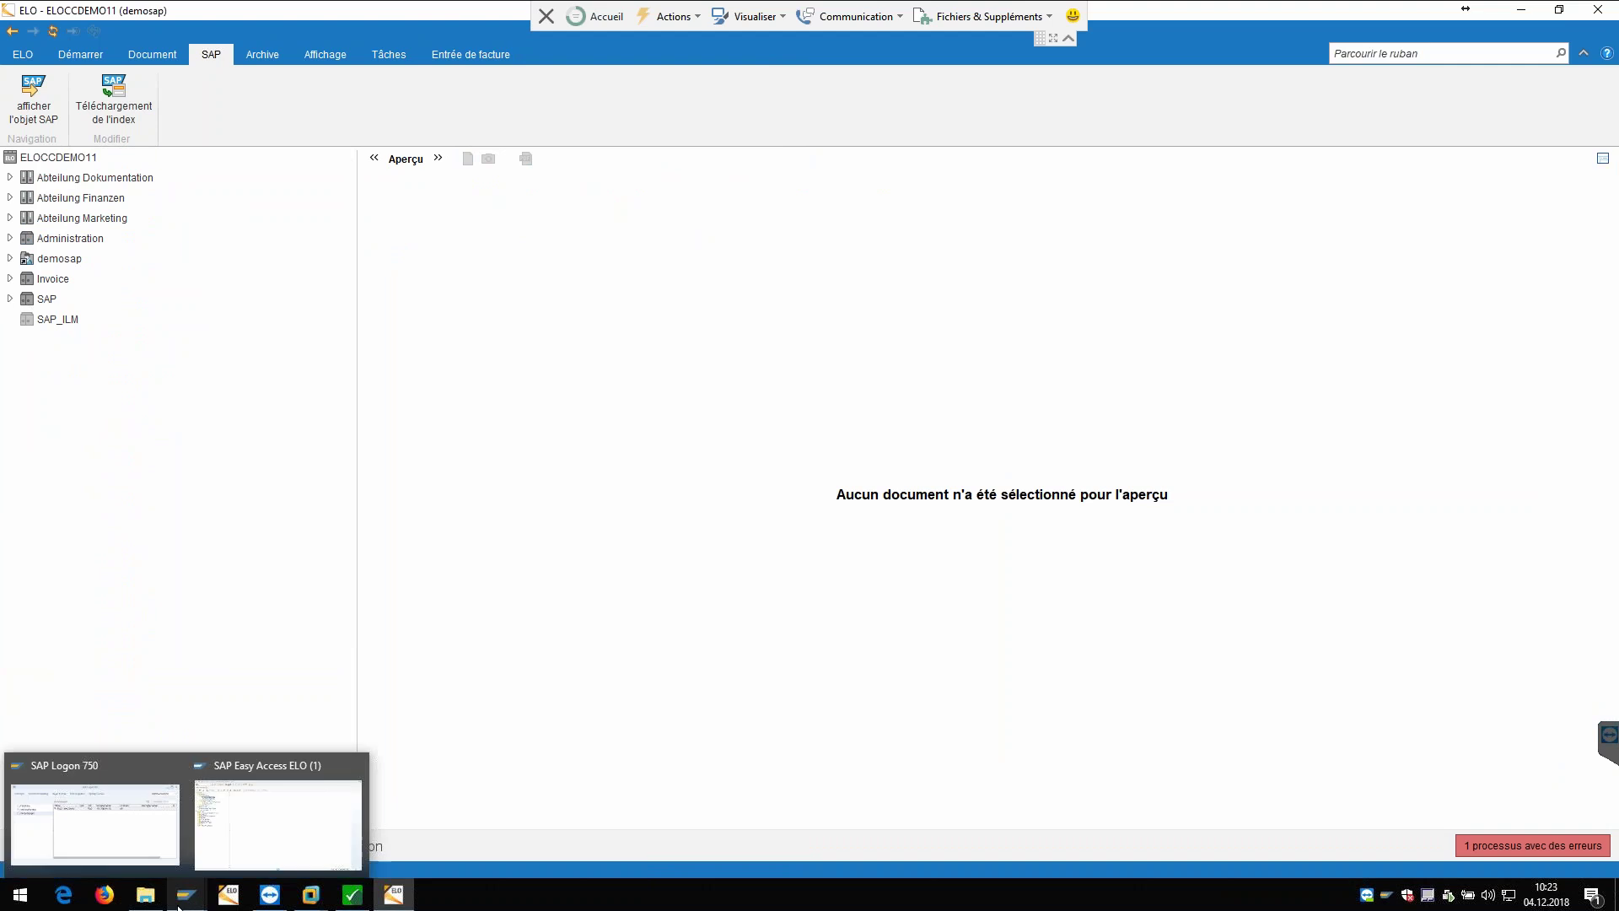
pyautogui.click(145, 894)
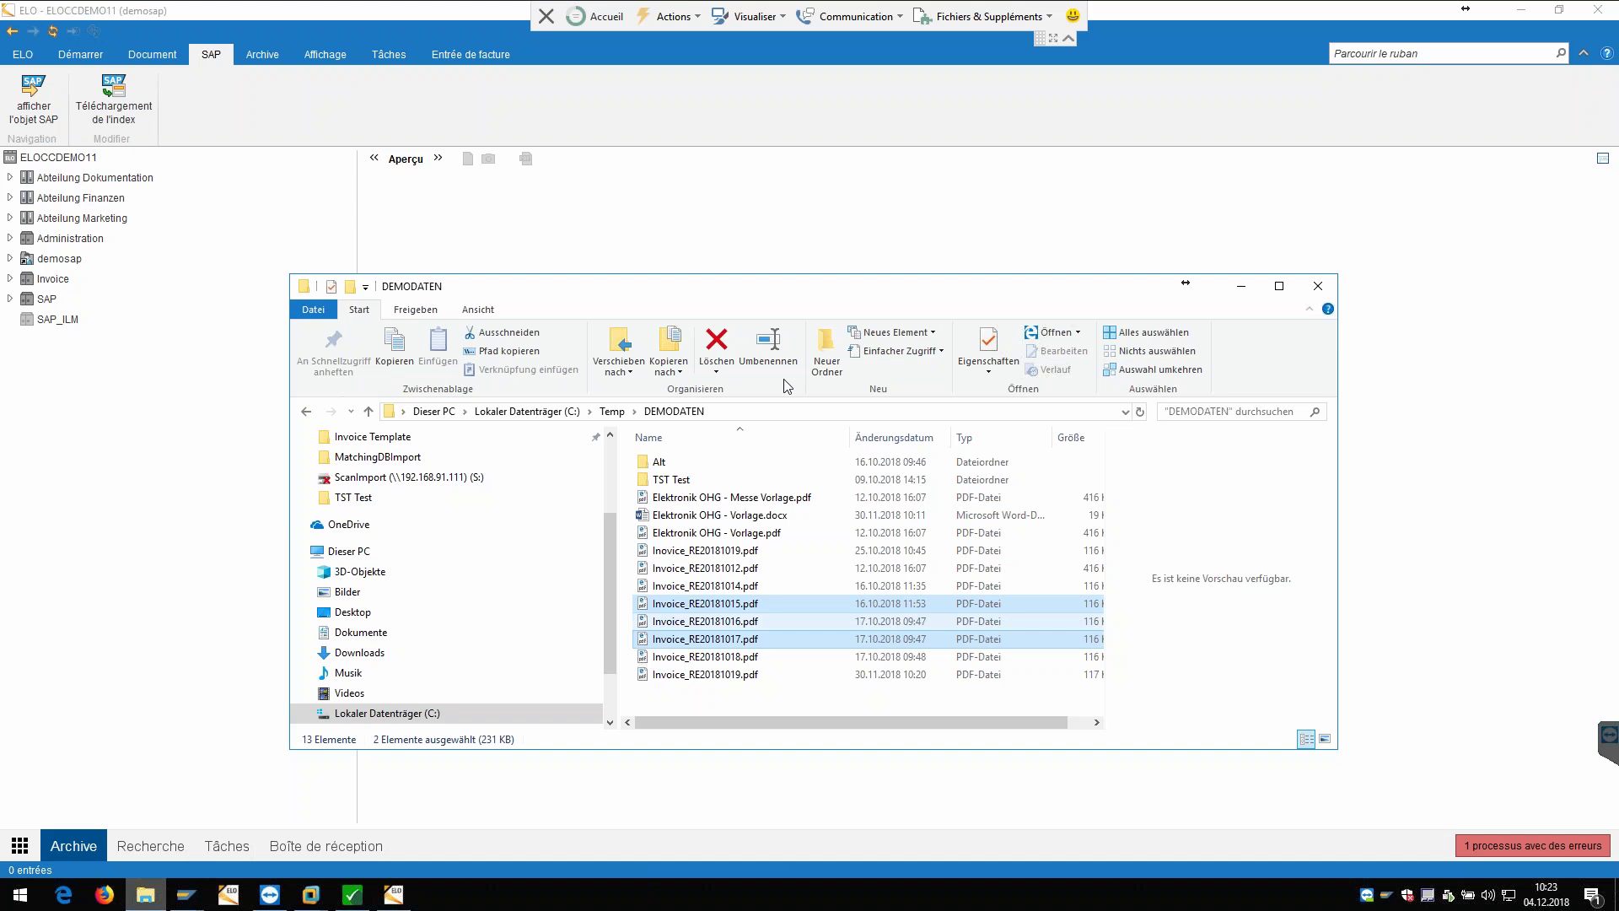
pyautogui.scroll(3, 613, 472)
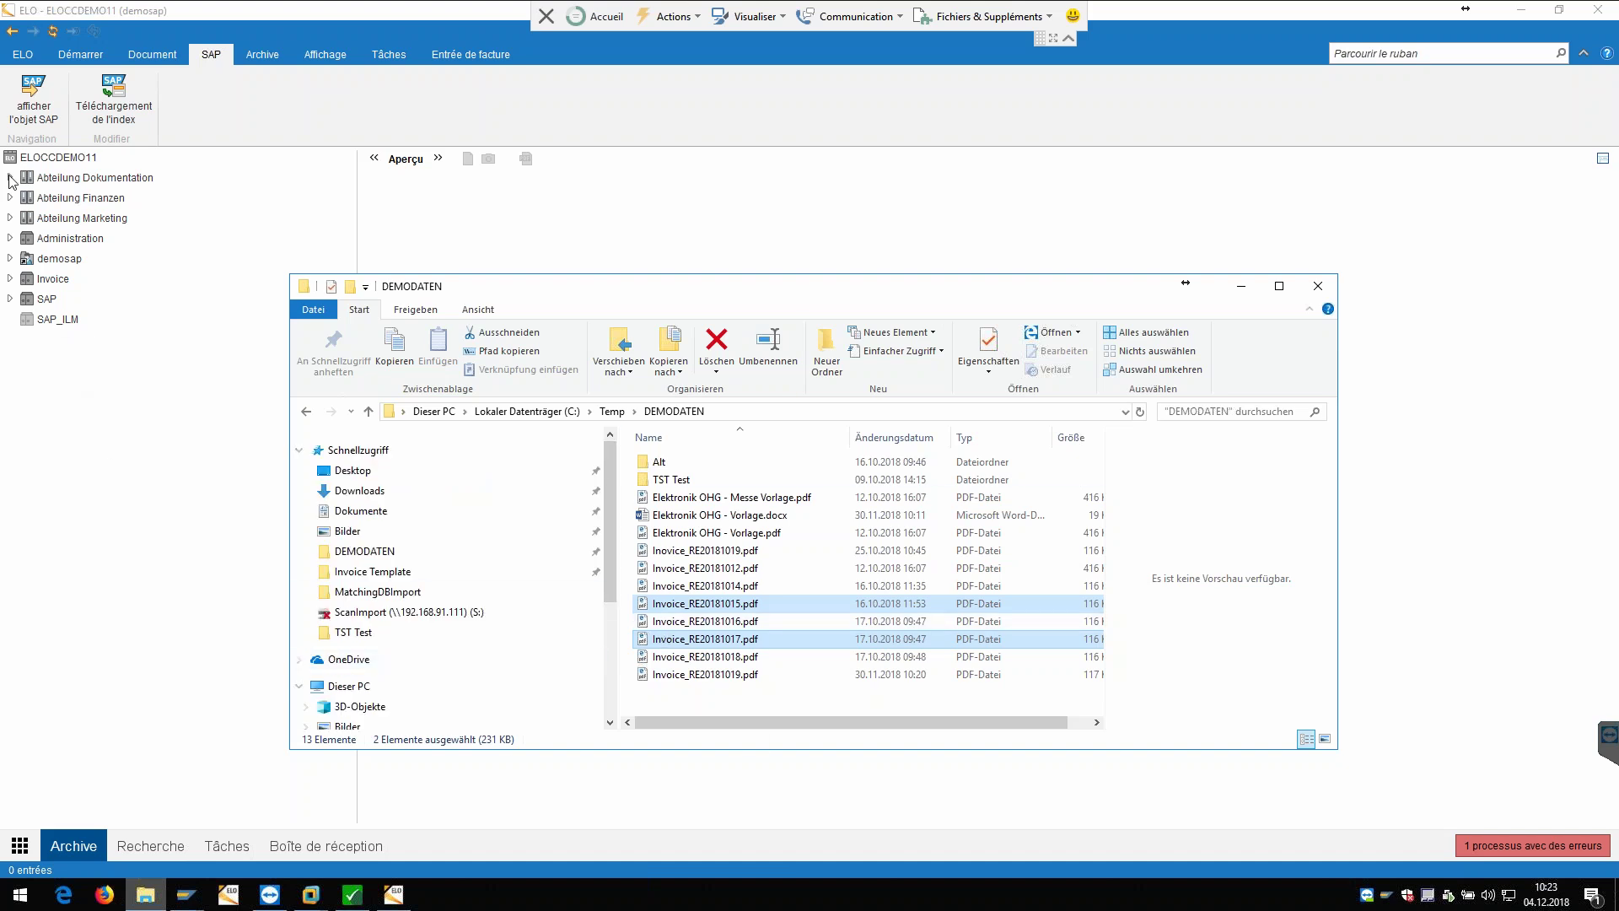
pyautogui.click(12, 298)
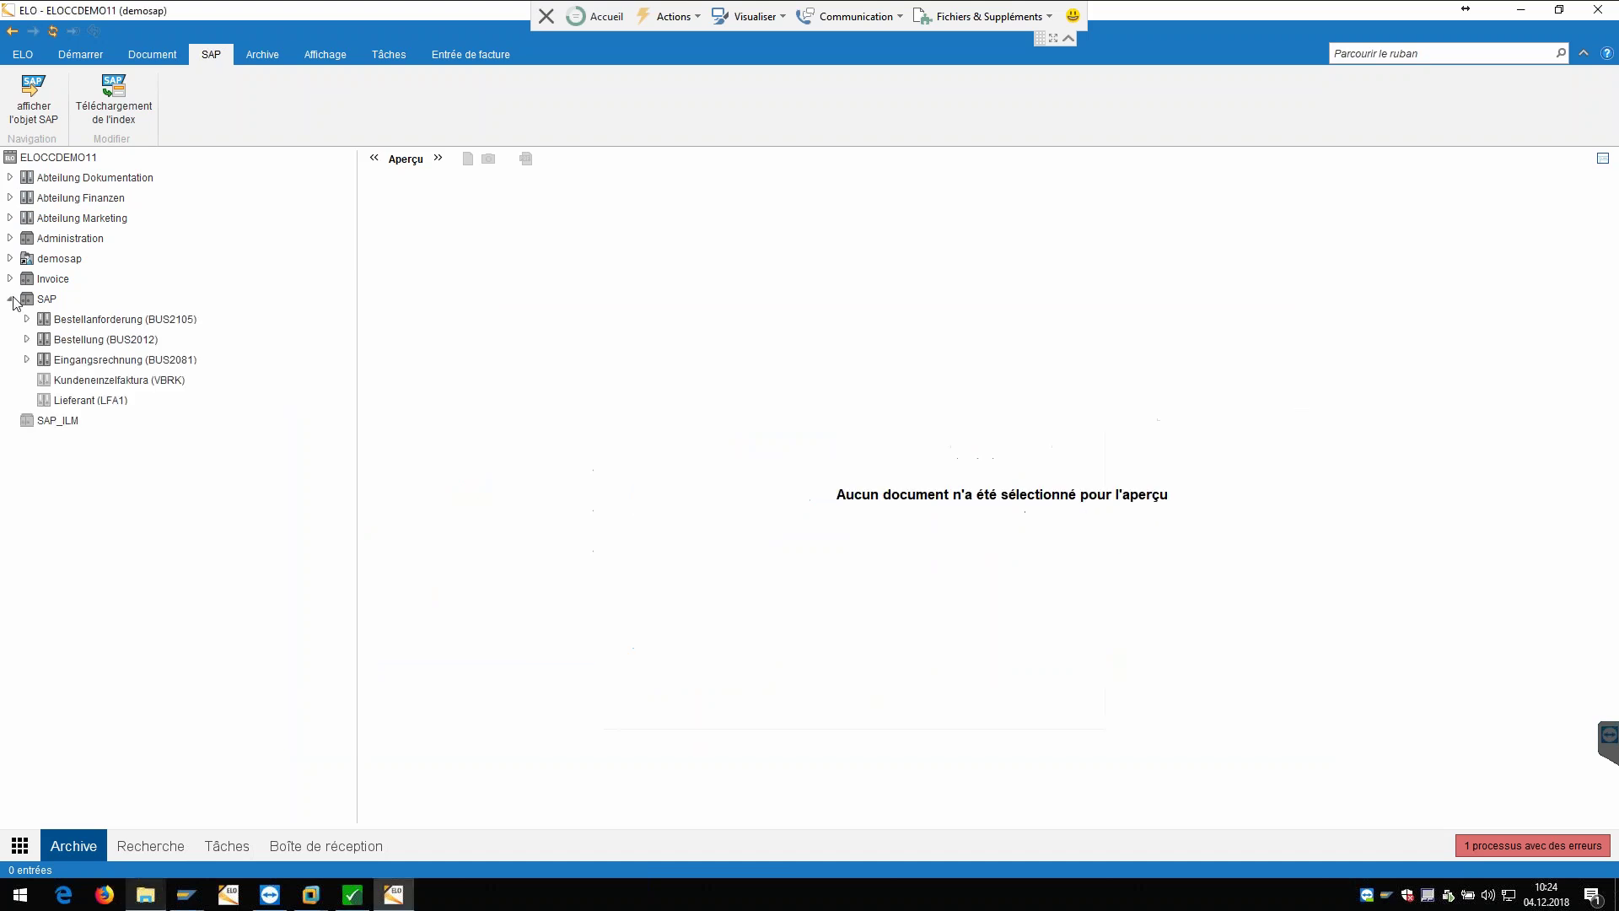
pyautogui.click(27, 339)
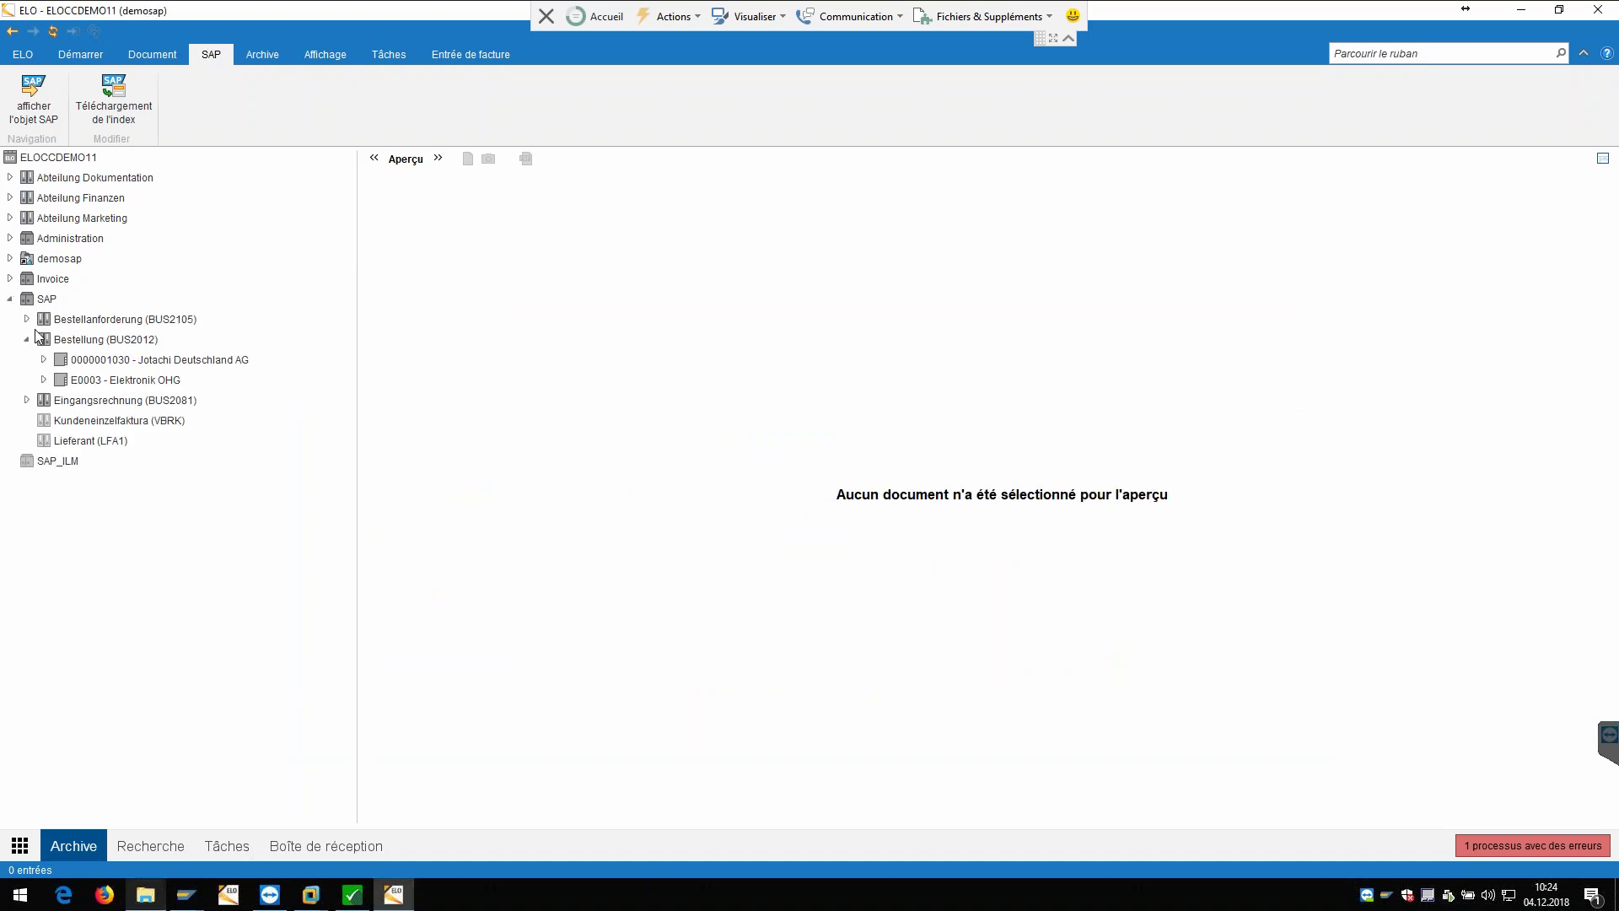
pyautogui.click(44, 379)
pyautogui.scroll(-3, 156, 590)
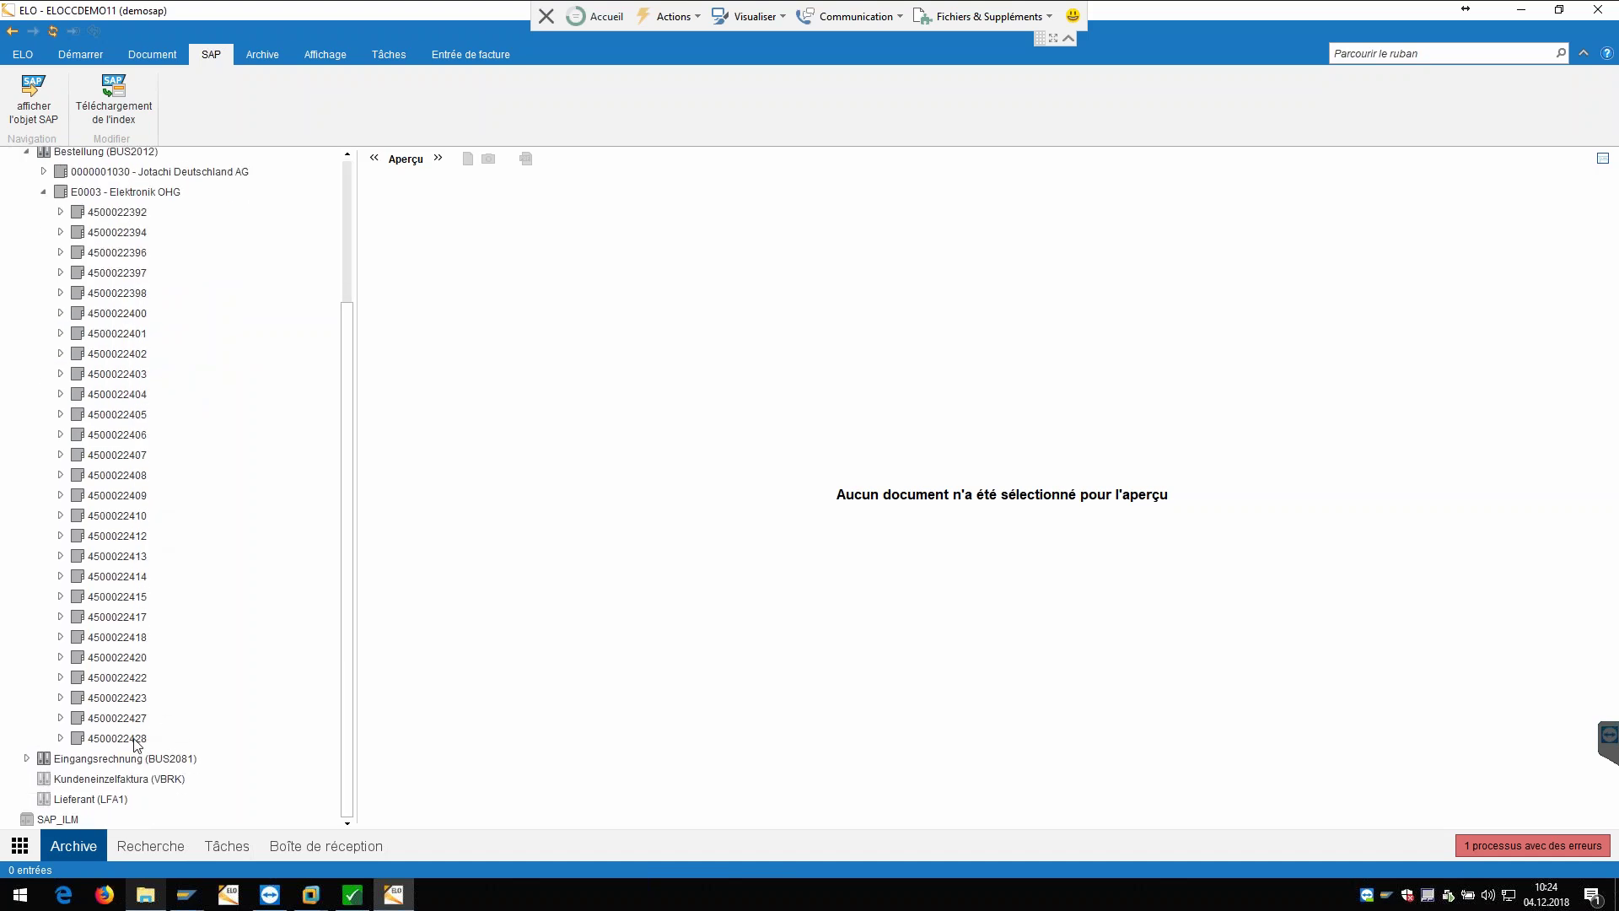
pyautogui.click(136, 739)
pyautogui.click(60, 739)
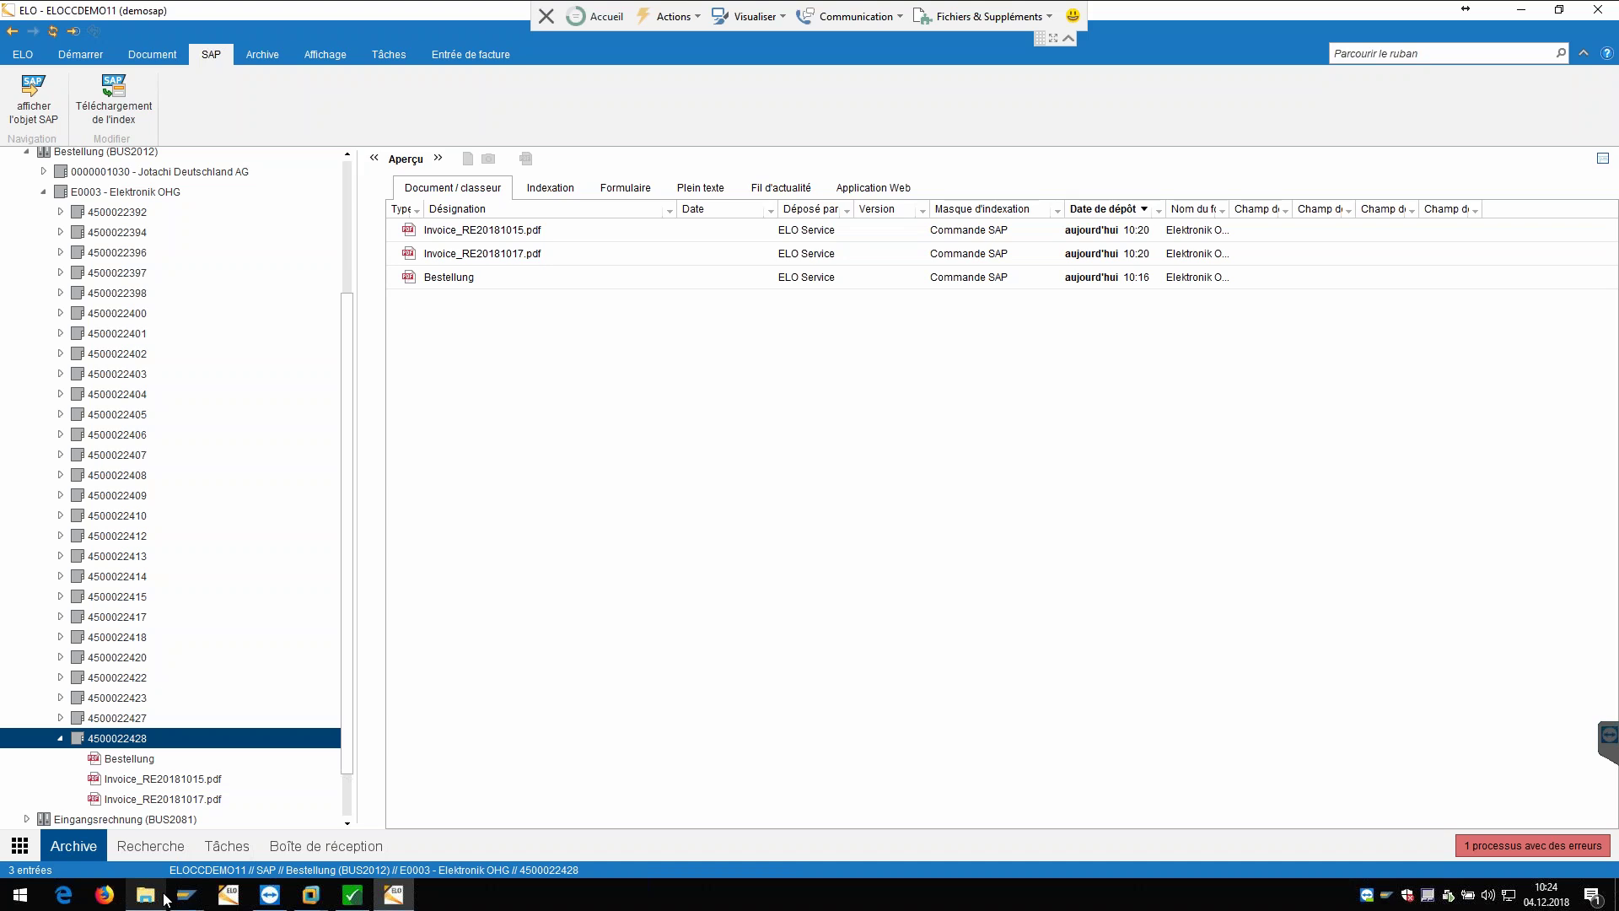
pyautogui.click(157, 896)
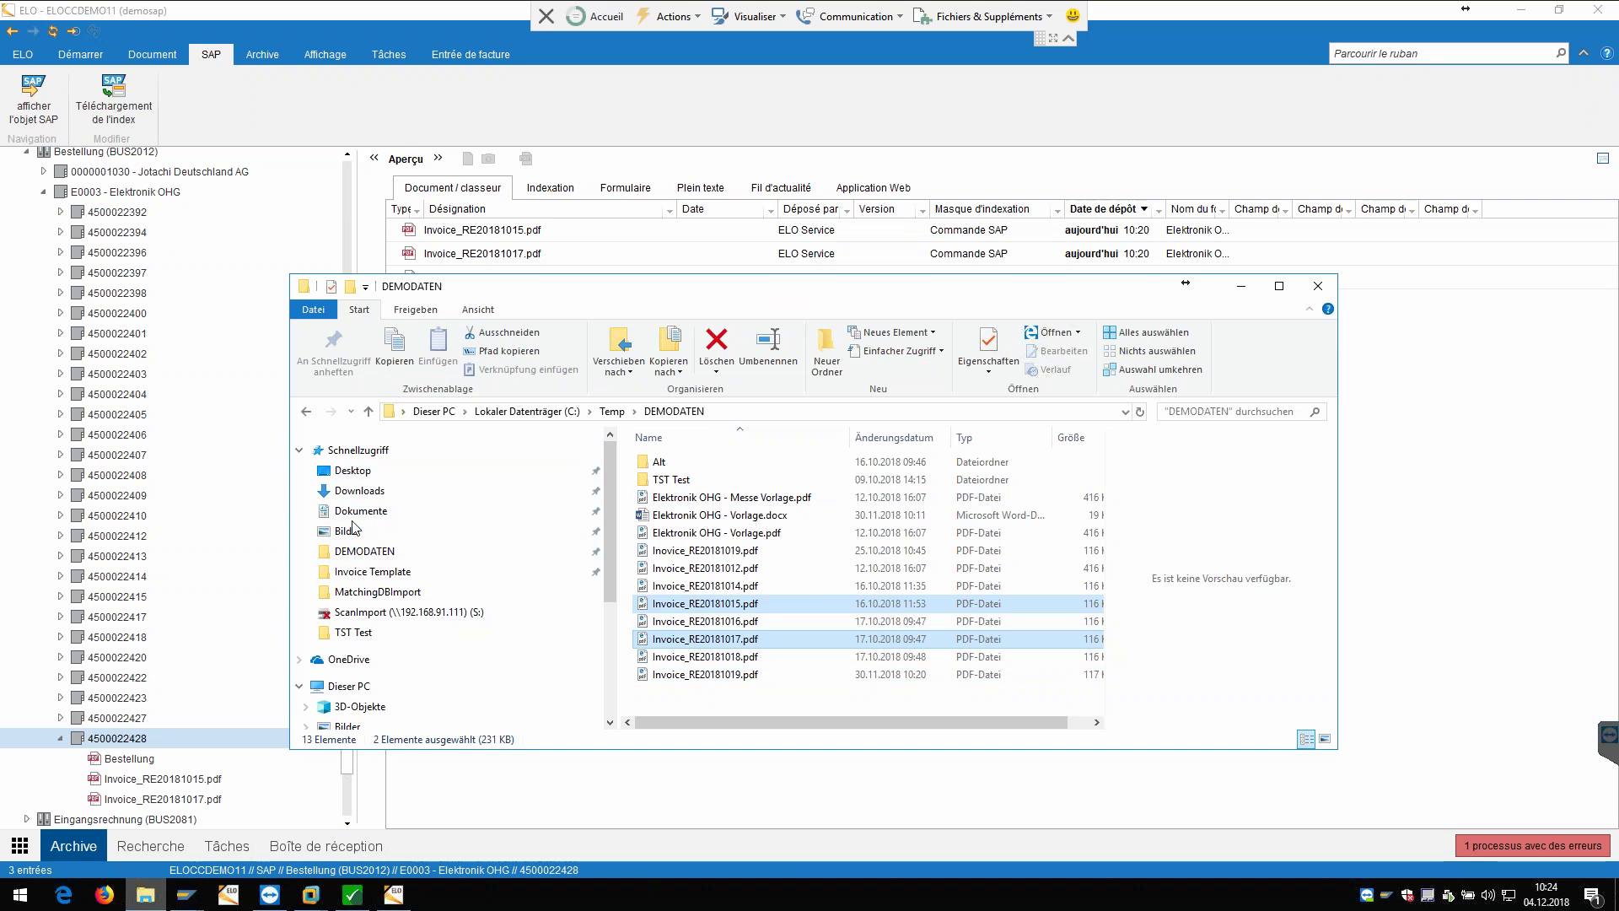
# Step: View RE20181058 - Elektronik OHG.pdf from the Desktop's Invoice Template folder, then close the viewer
pyautogui.click(354, 473)
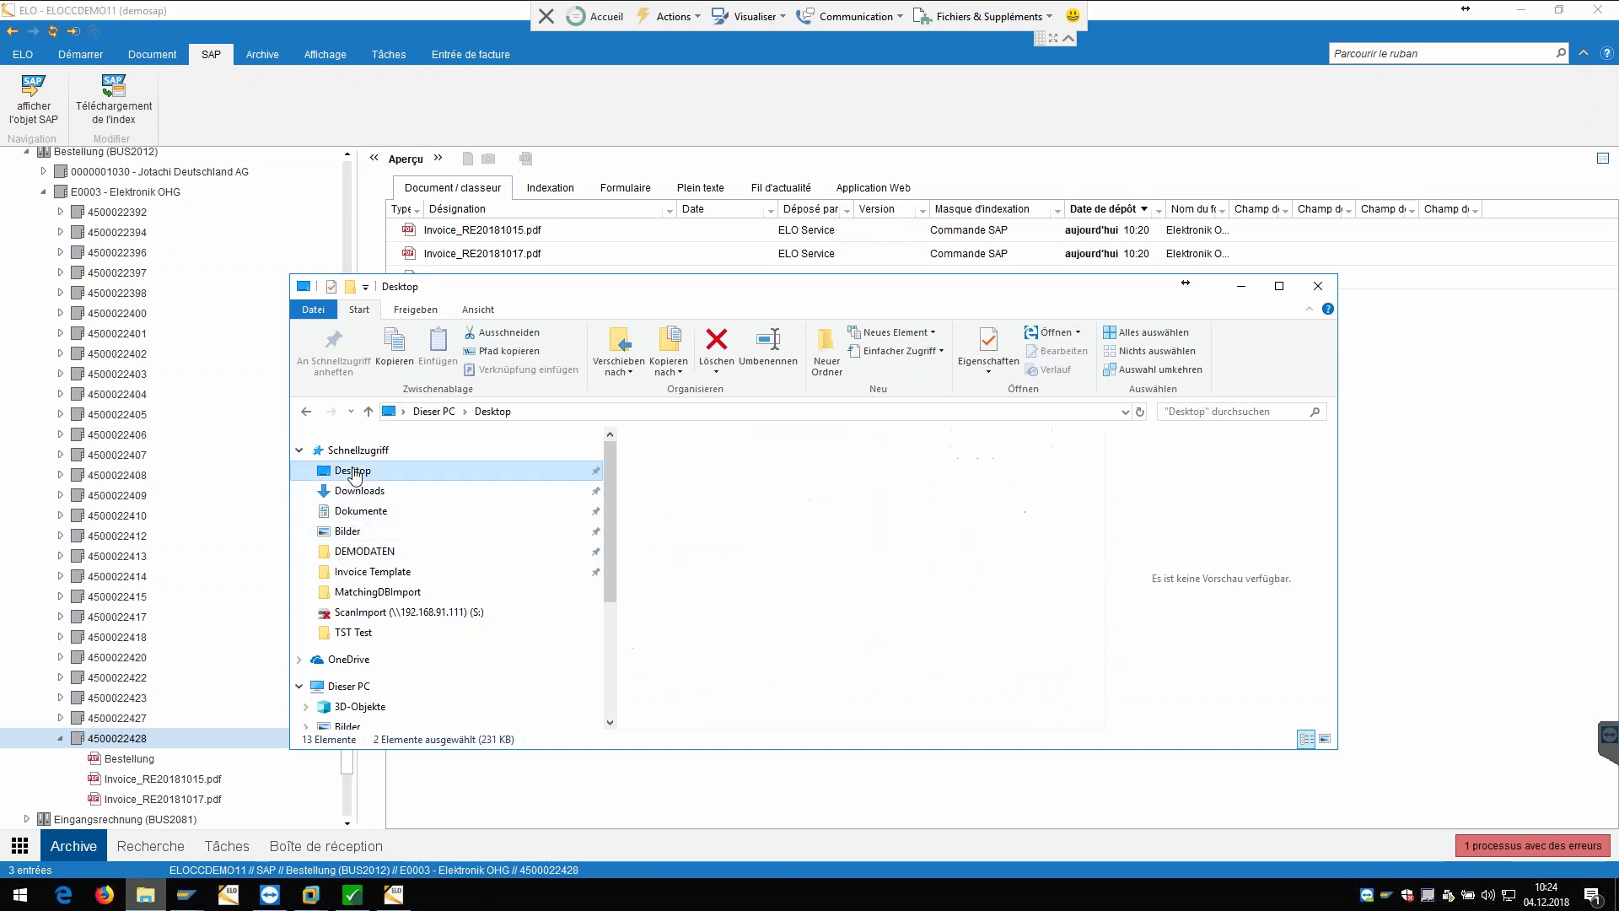
pyautogui.doubleClick(694, 462)
pyautogui.click(727, 657)
pyautogui.press('Return')
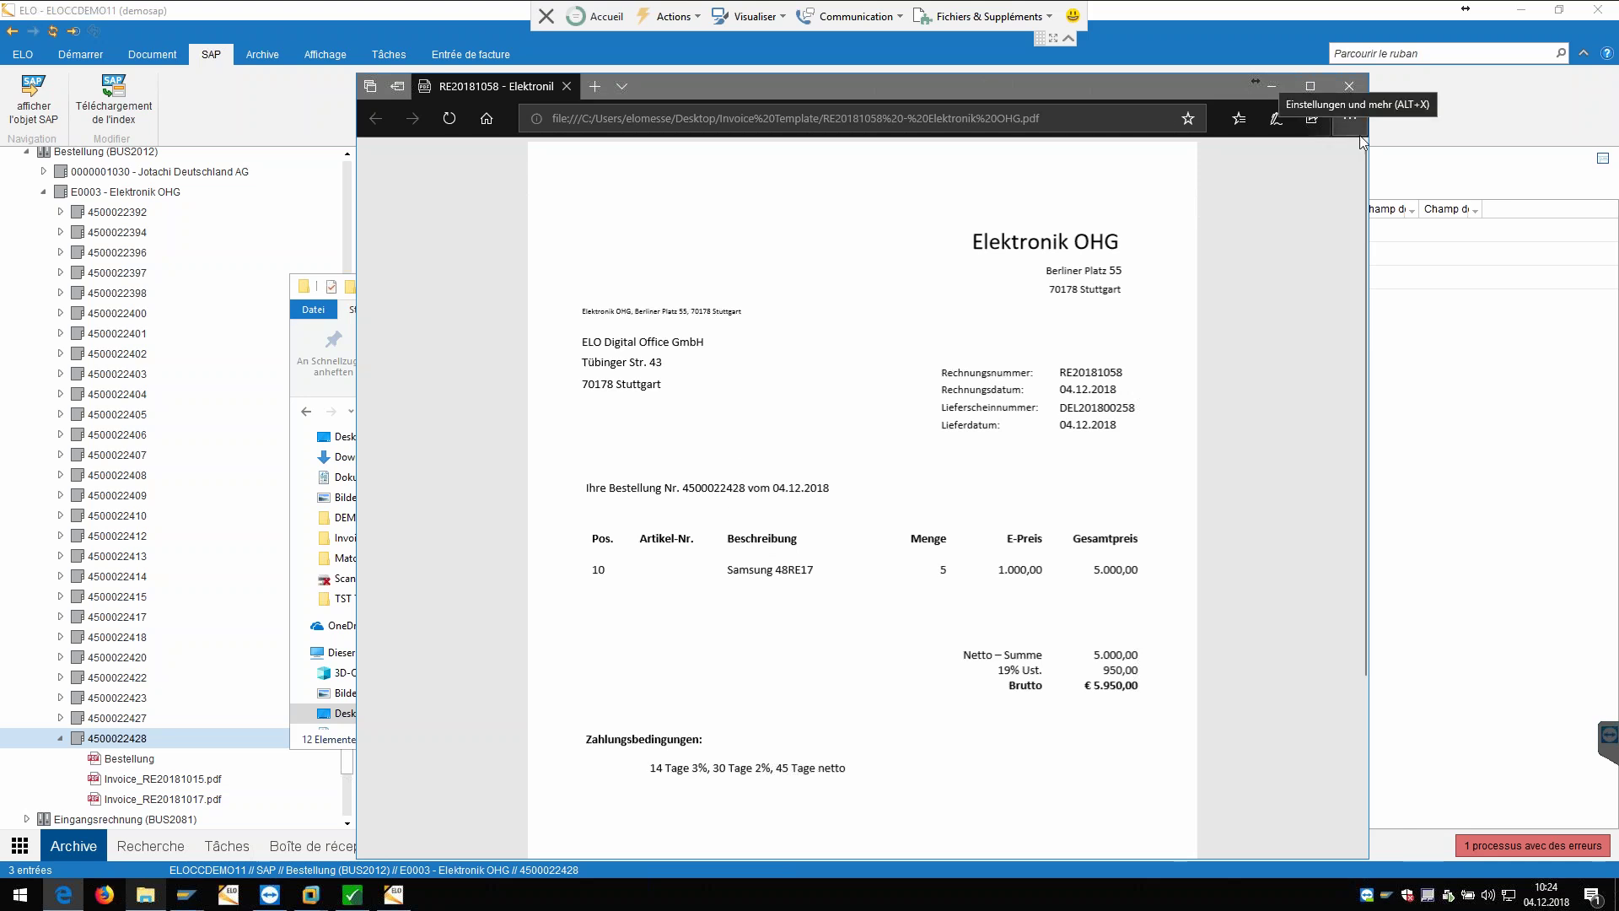
pyautogui.click(1350, 85)
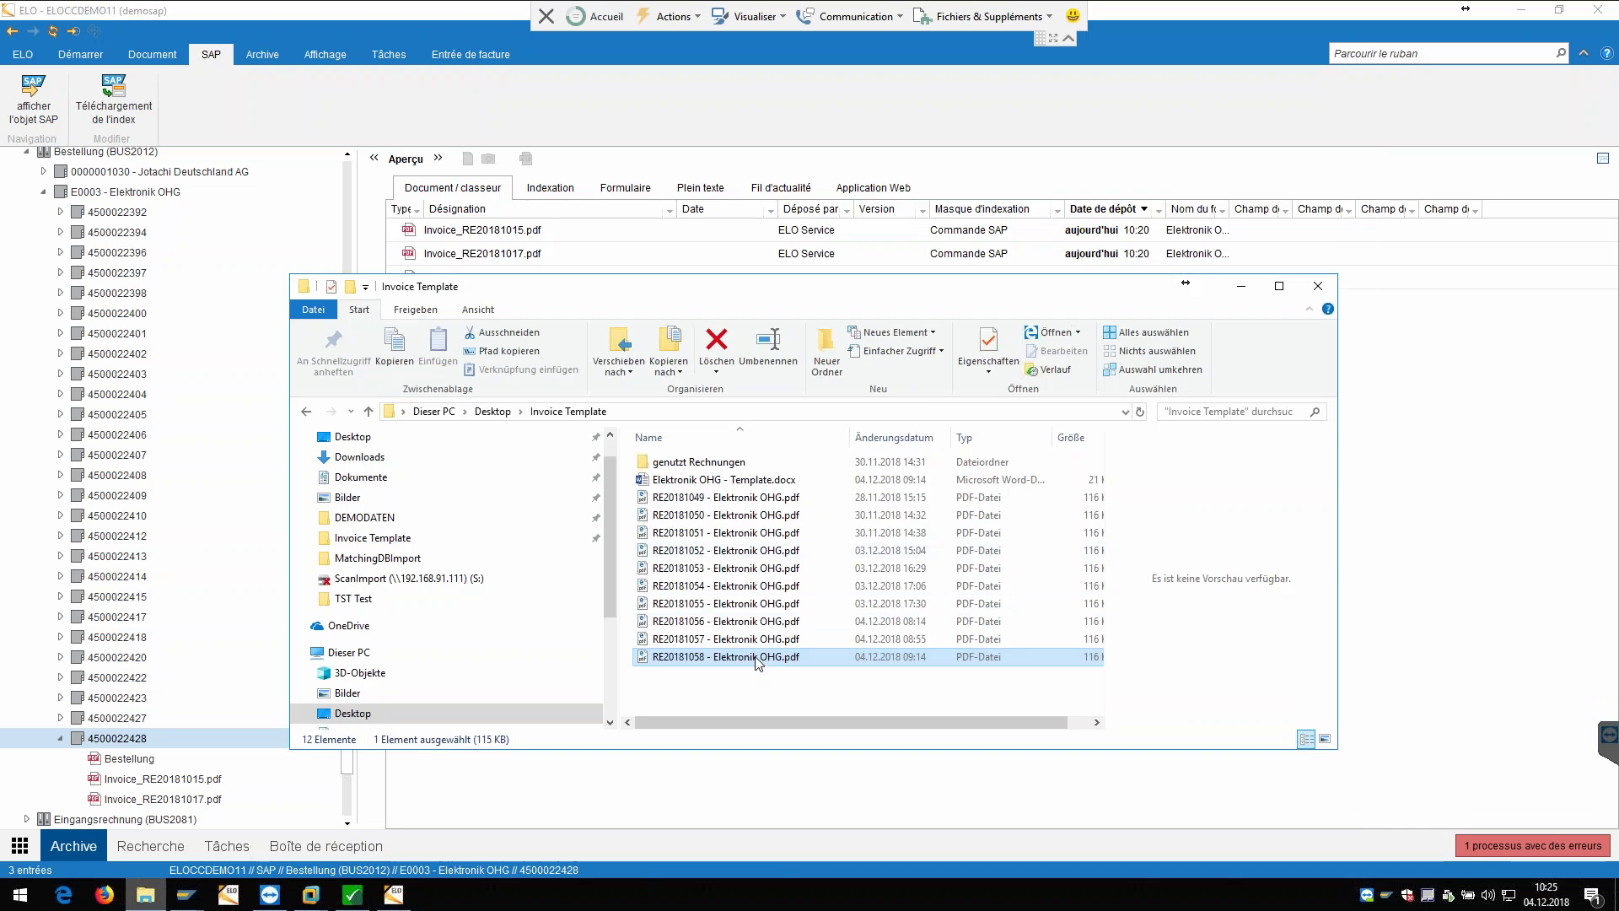
# Step: Drop RE20181058 - Elektronik OHG.pdf from Explorer into the ELO Boîte de réception
pyautogui.moveTo(597, 725); pyautogui.dragTo(325, 846)
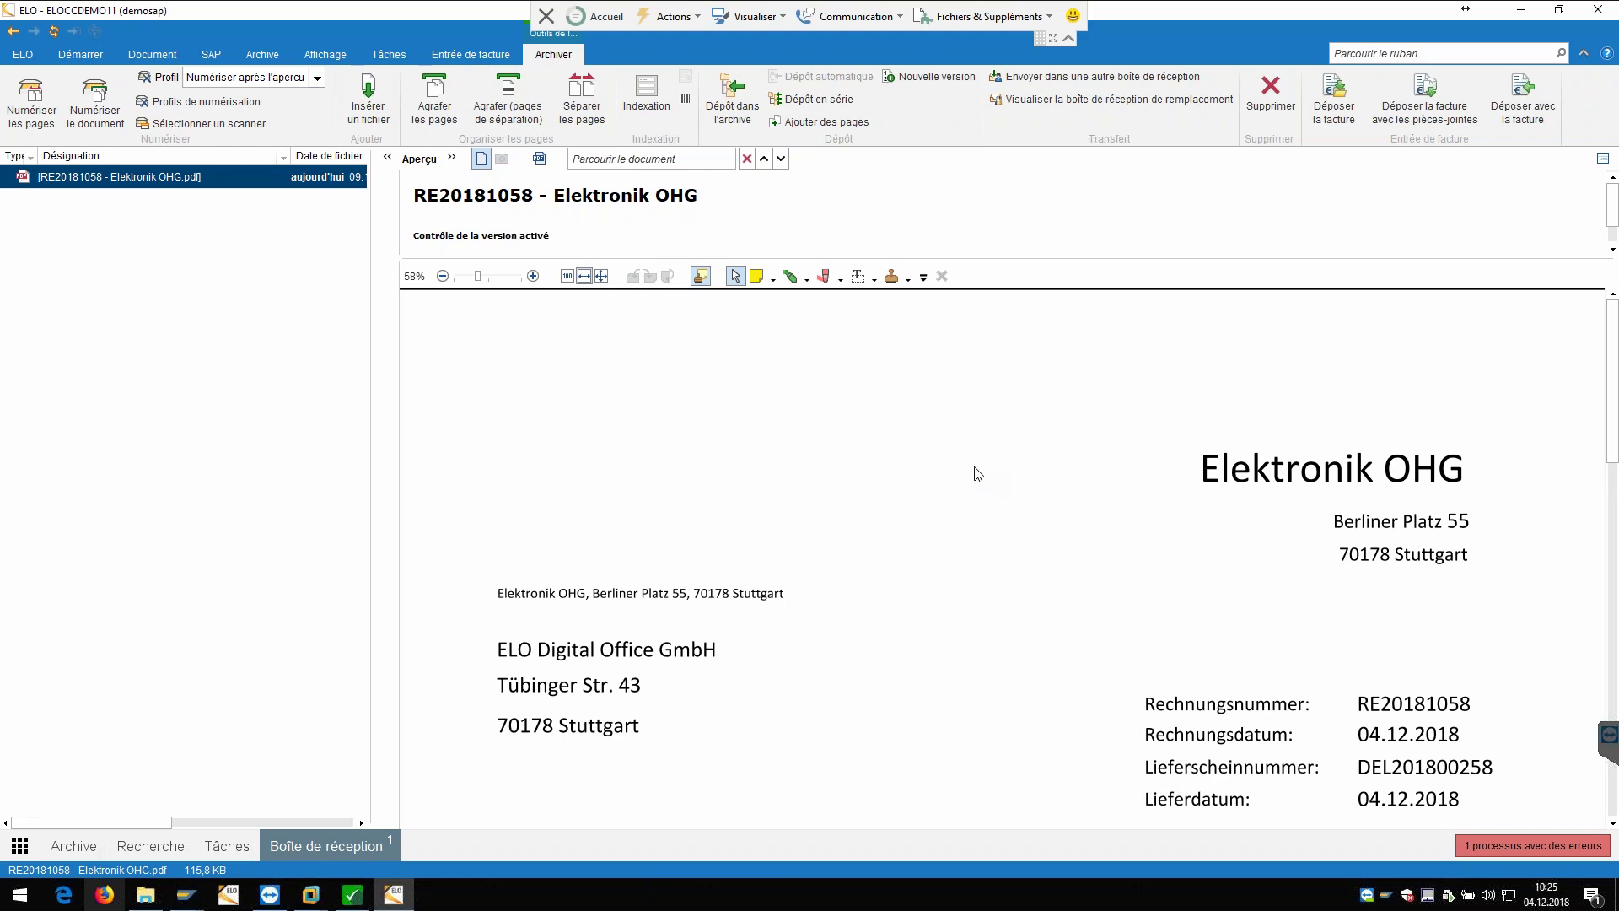
# Step: File the invoice with 'Déposer la facture' and go to it under Invoice > Entry, collapsing SAP
pyautogui.click(1345, 100)
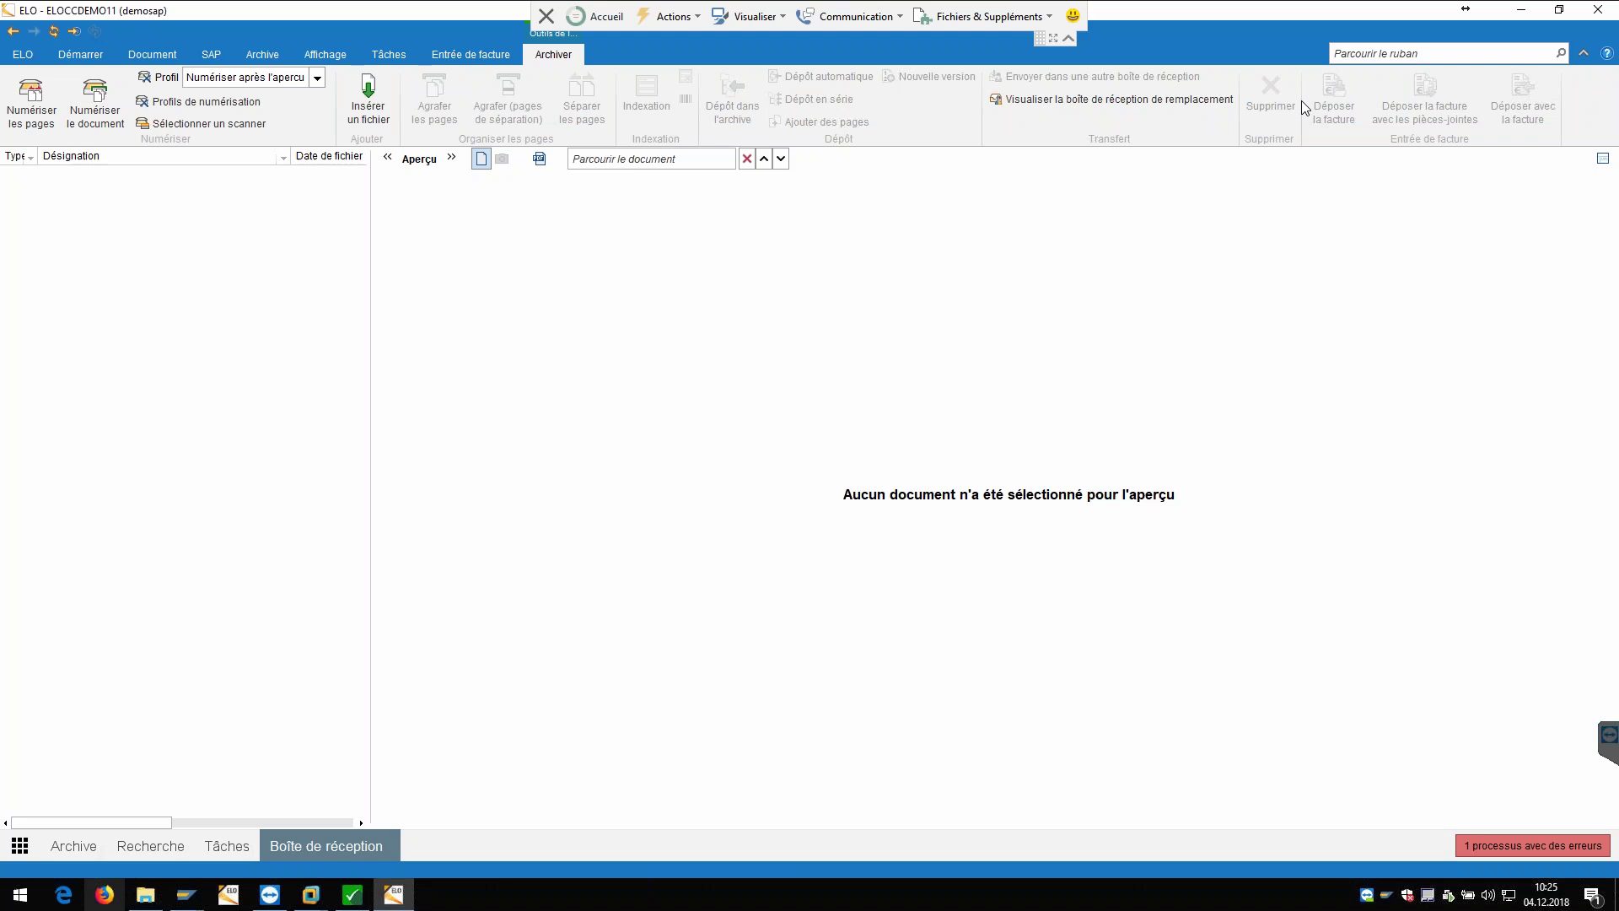
pyautogui.click(74, 31)
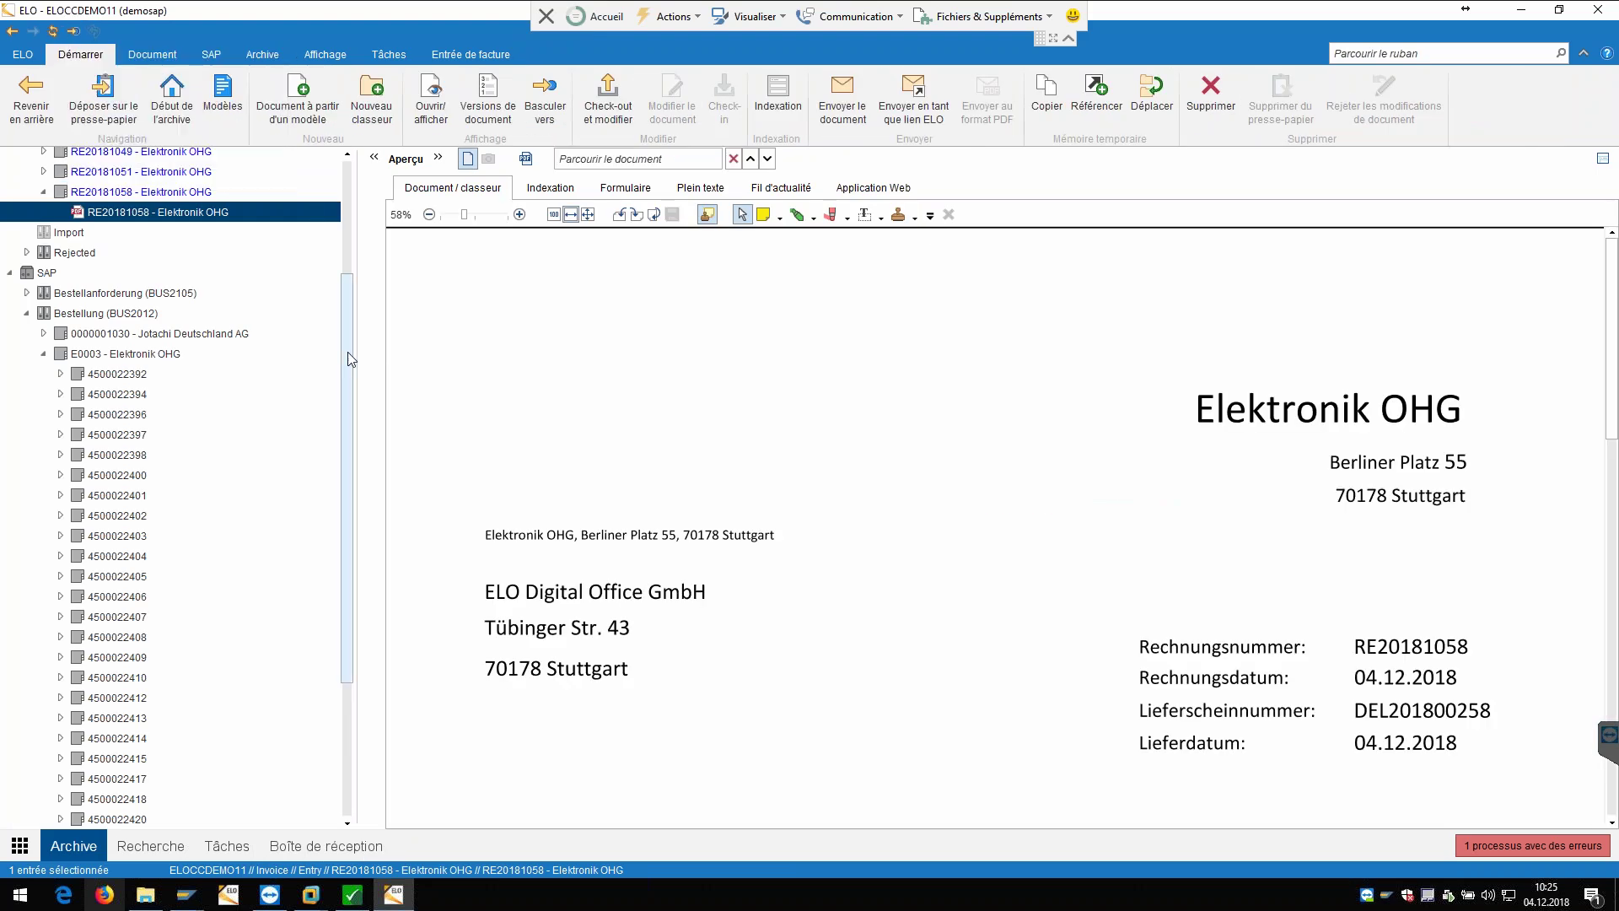
pyautogui.scroll(3, 347, 253)
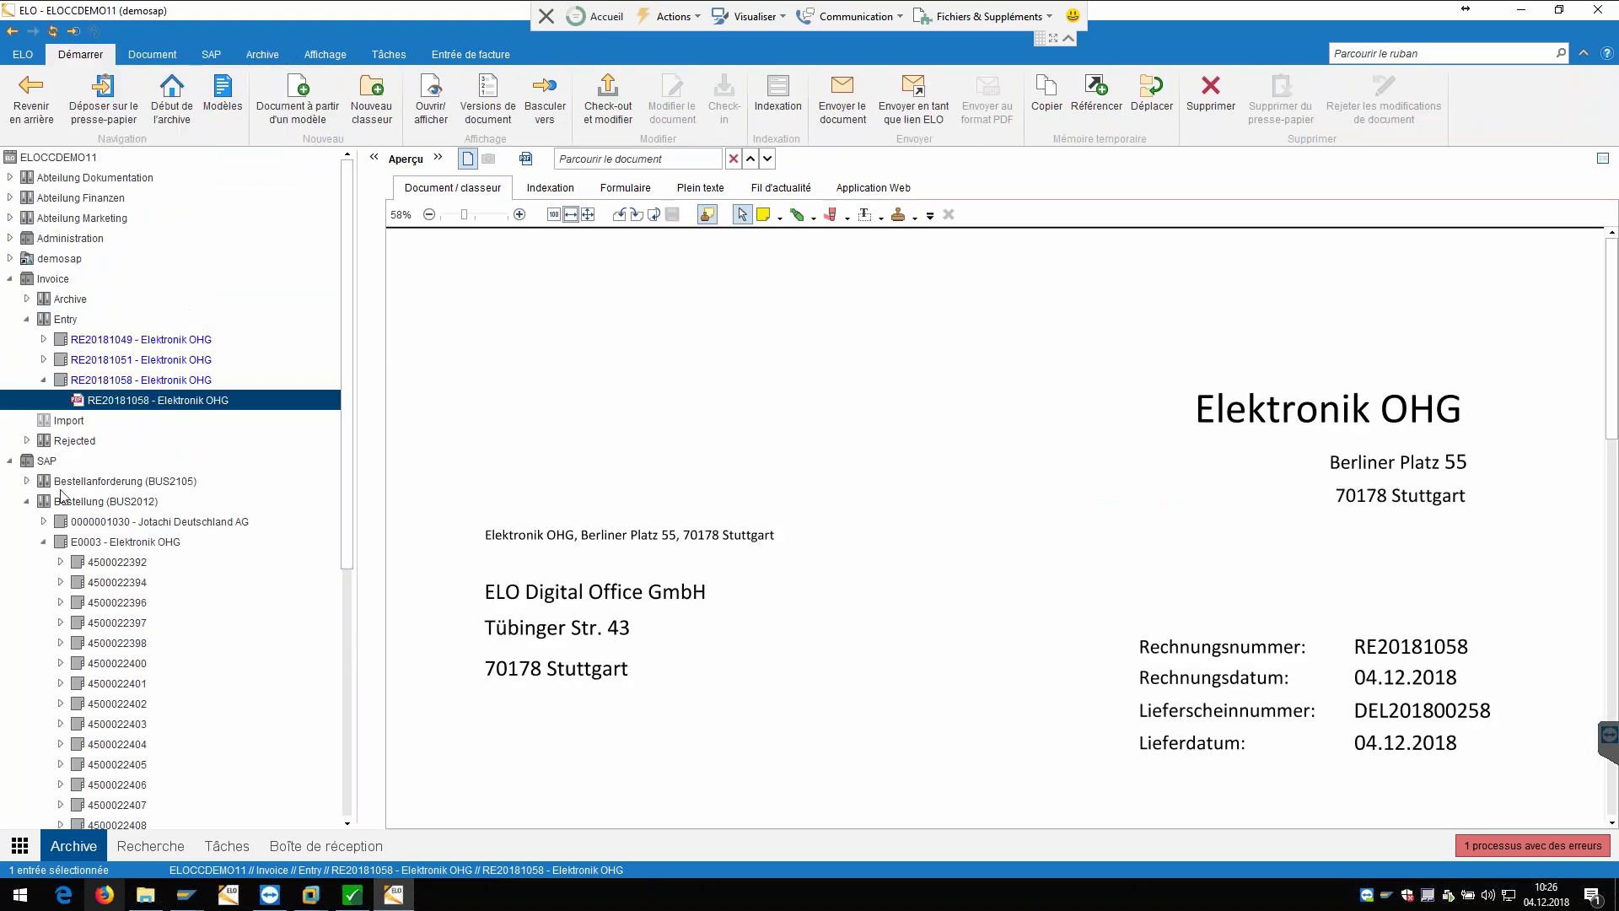
pyautogui.click(11, 461)
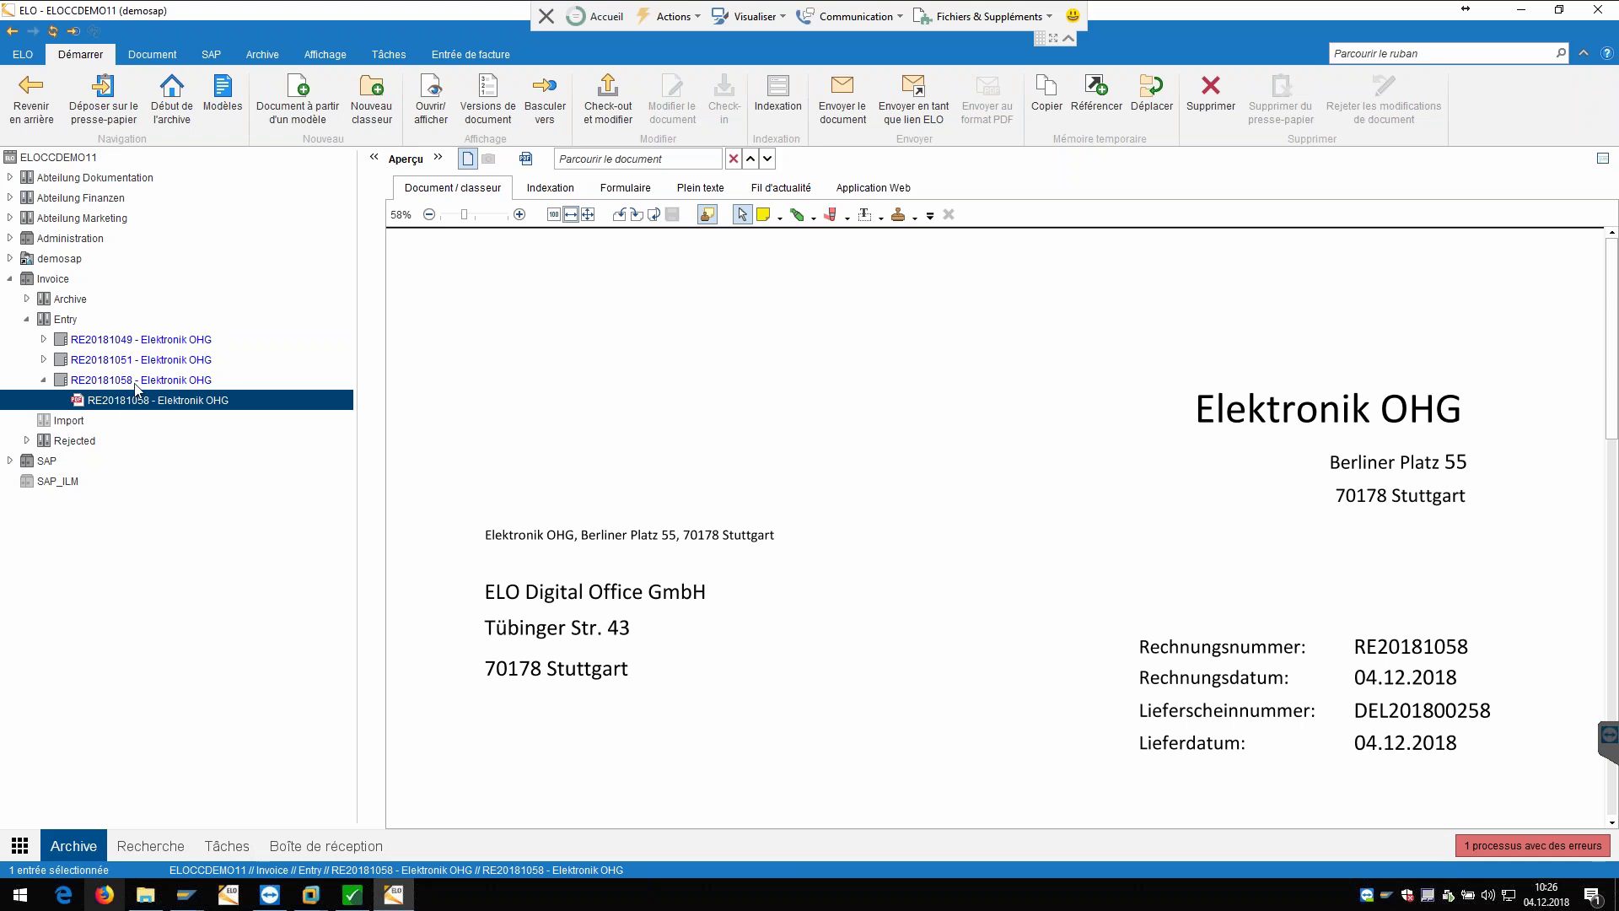
# Step: Open the RE20181058 - Elektronik OHG entry's invoice form and show its linked workflows
pyautogui.click(135, 385)
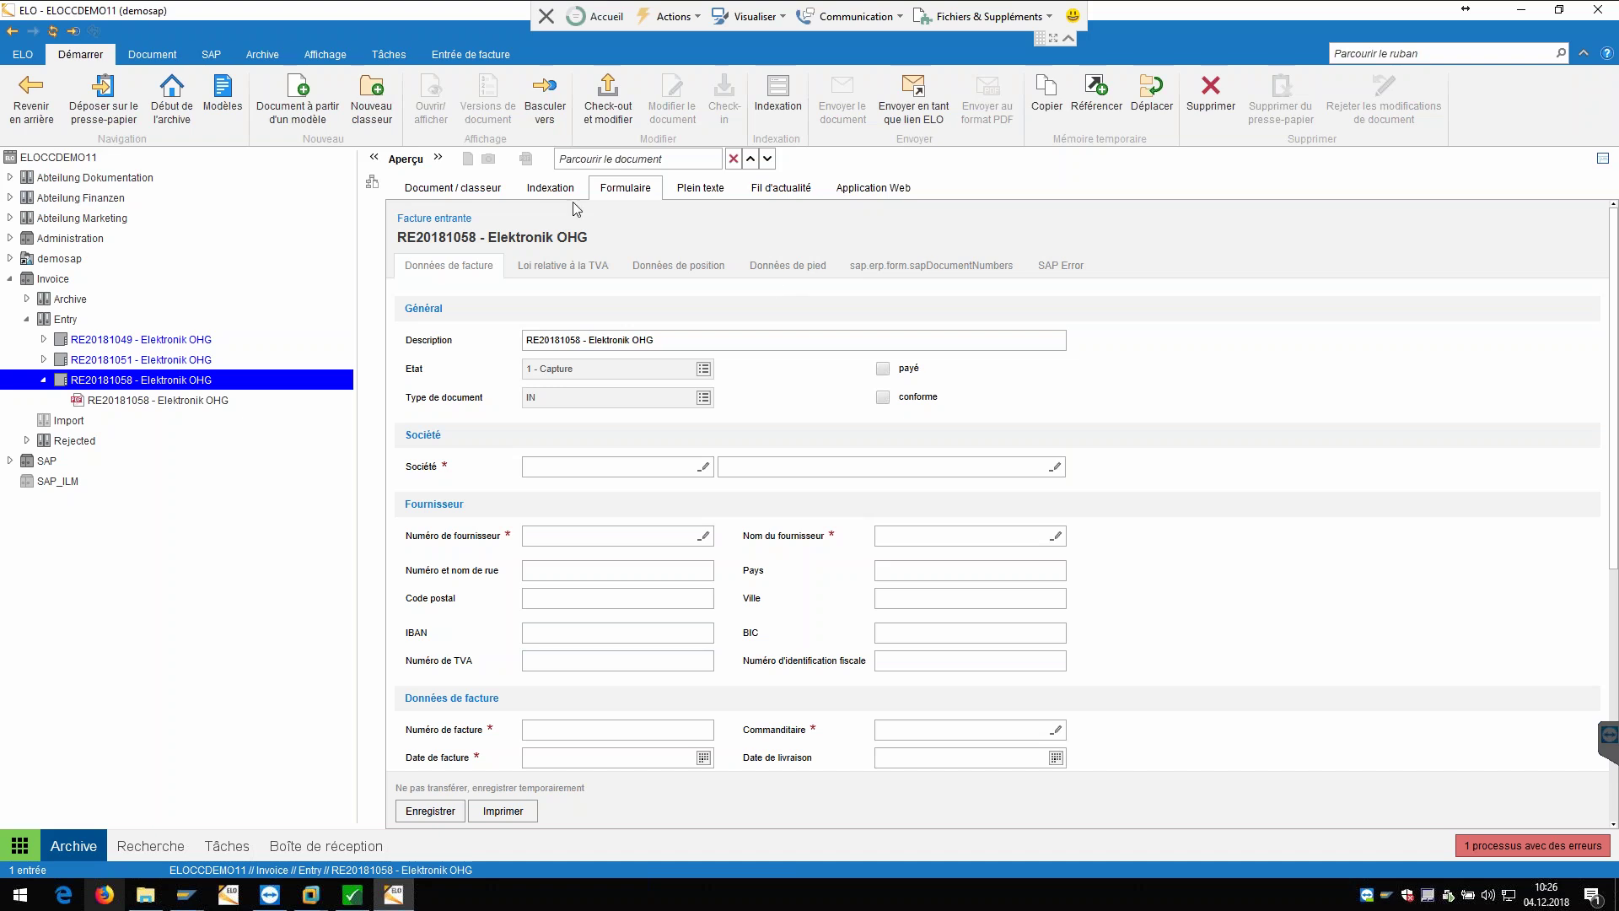
pyautogui.click(373, 183)
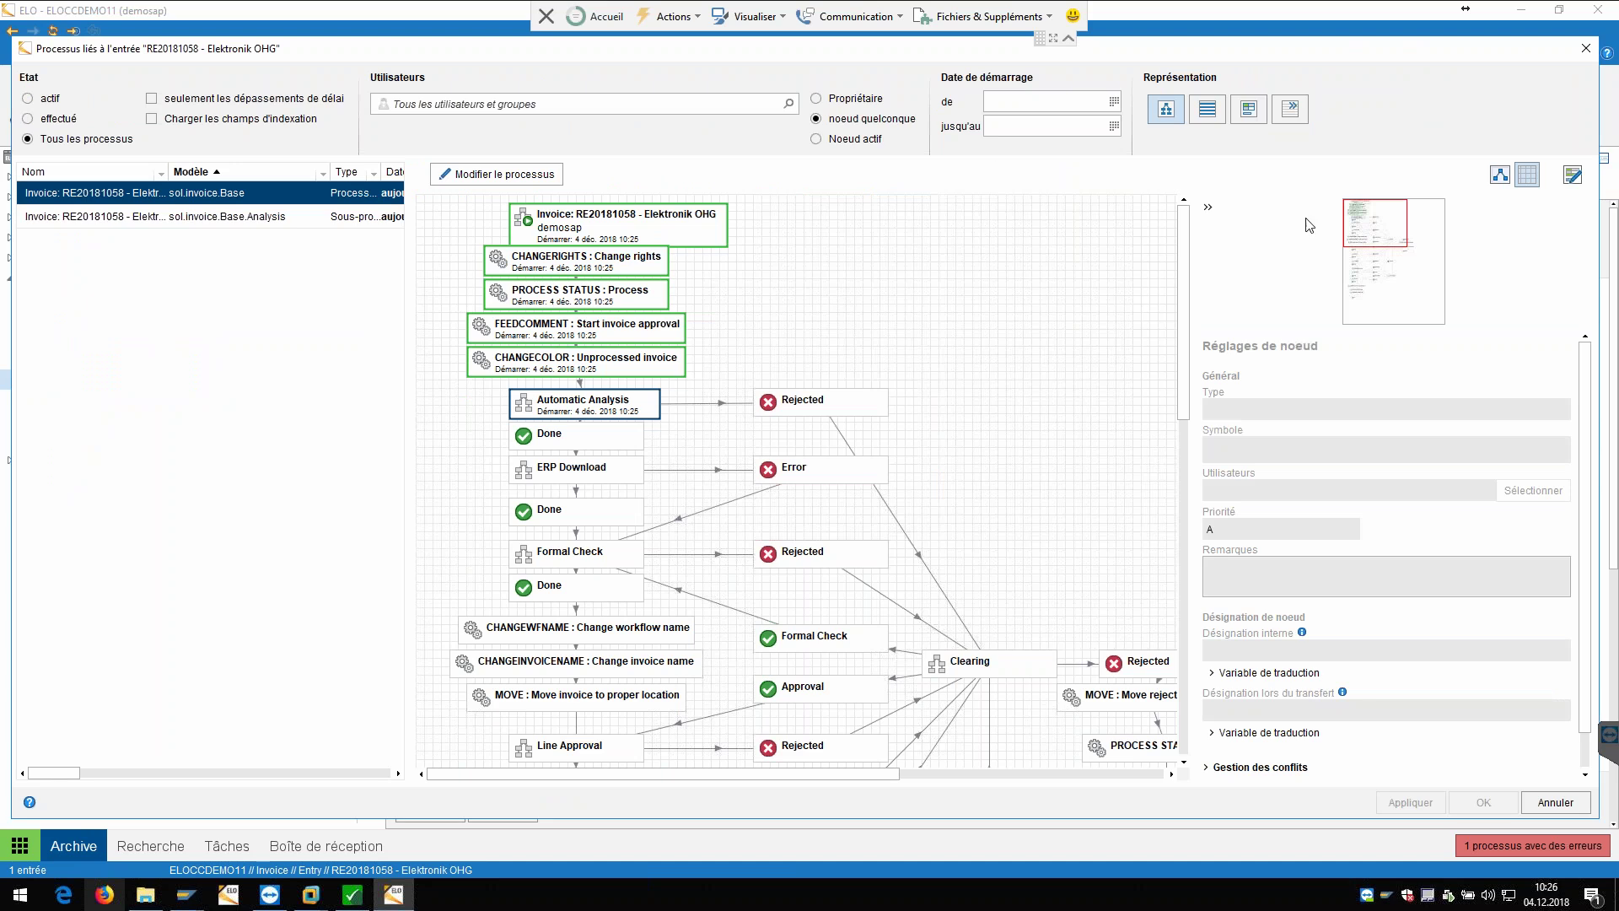
# Step: Hide node settings and inspect the Automatic Analysis and ERP Download steps of the workflow
pyautogui.click(1208, 209)
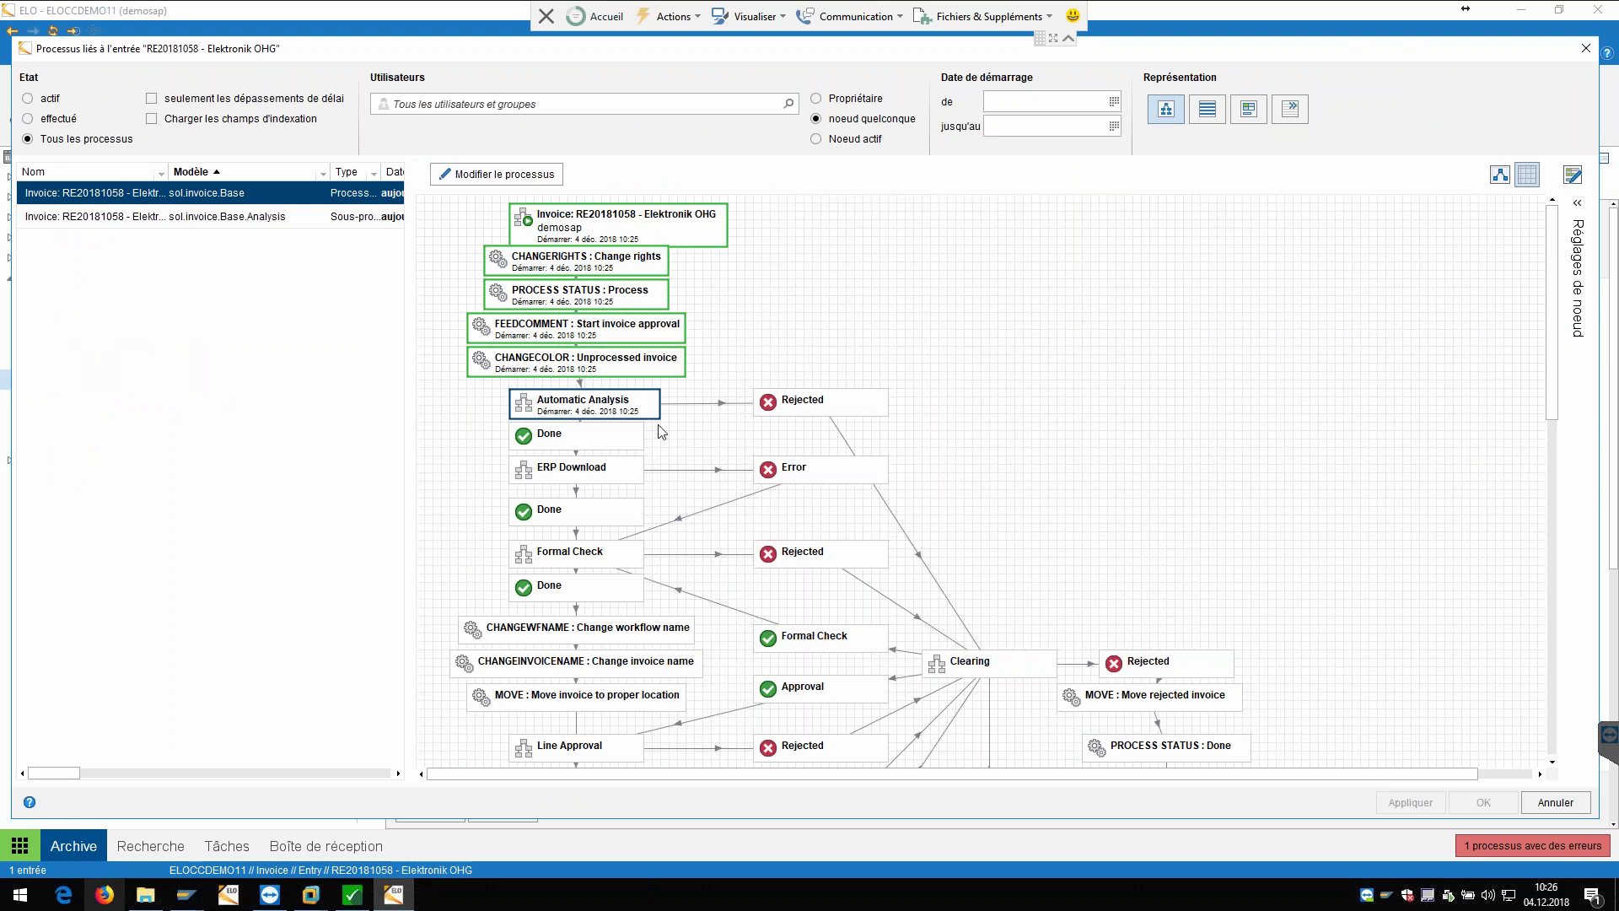
pyautogui.click(573, 413)
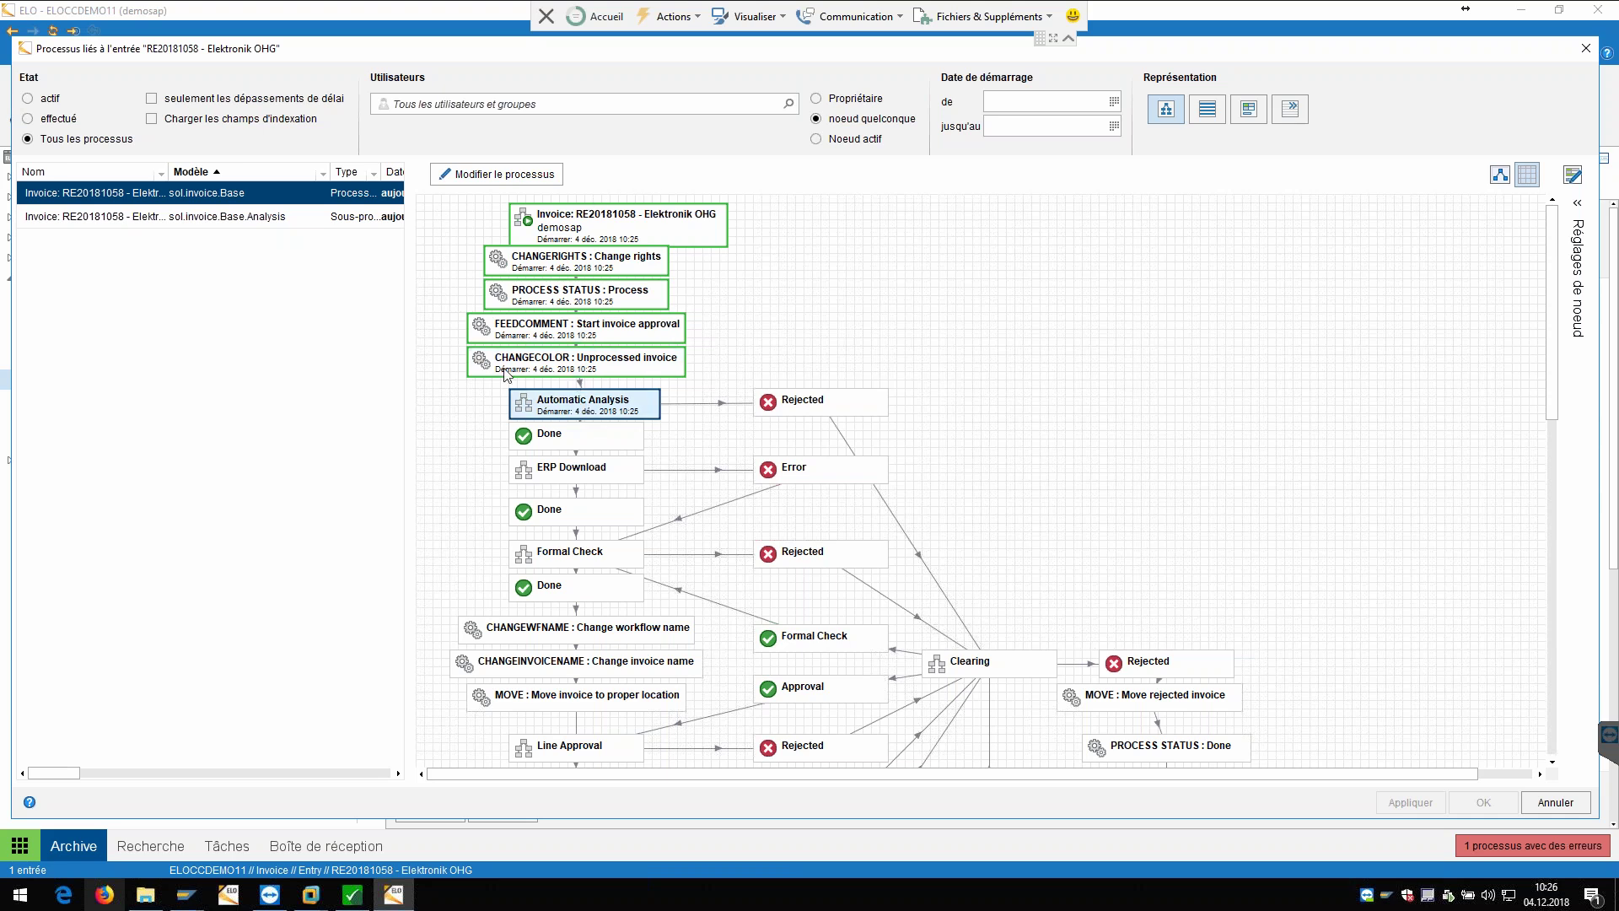
pyautogui.click(552, 409)
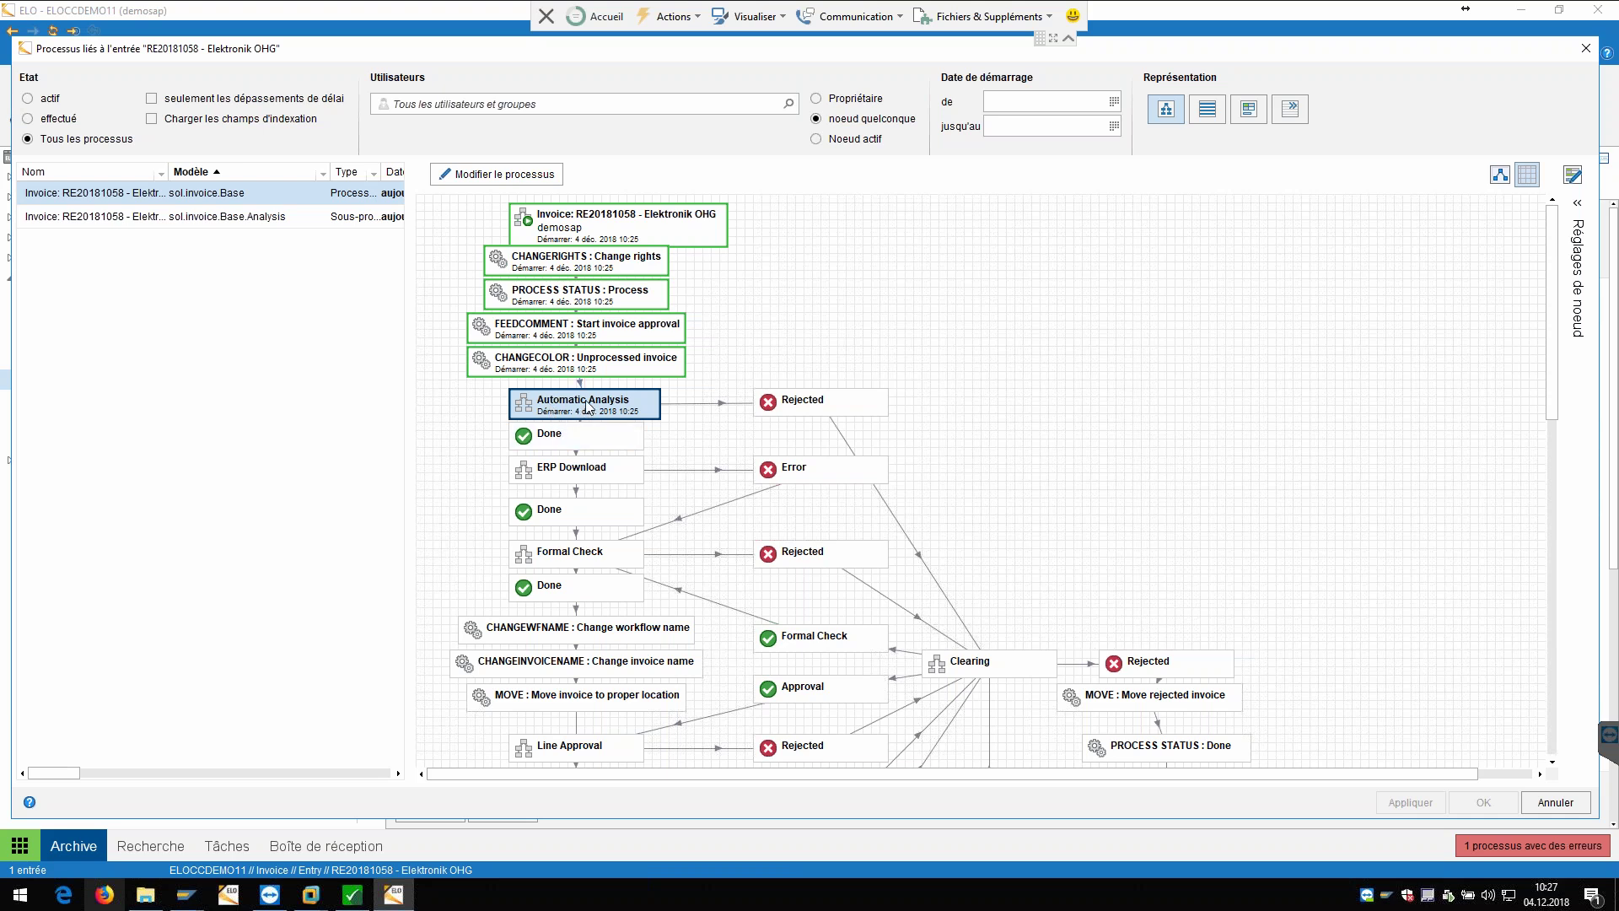
pyautogui.click(551, 478)
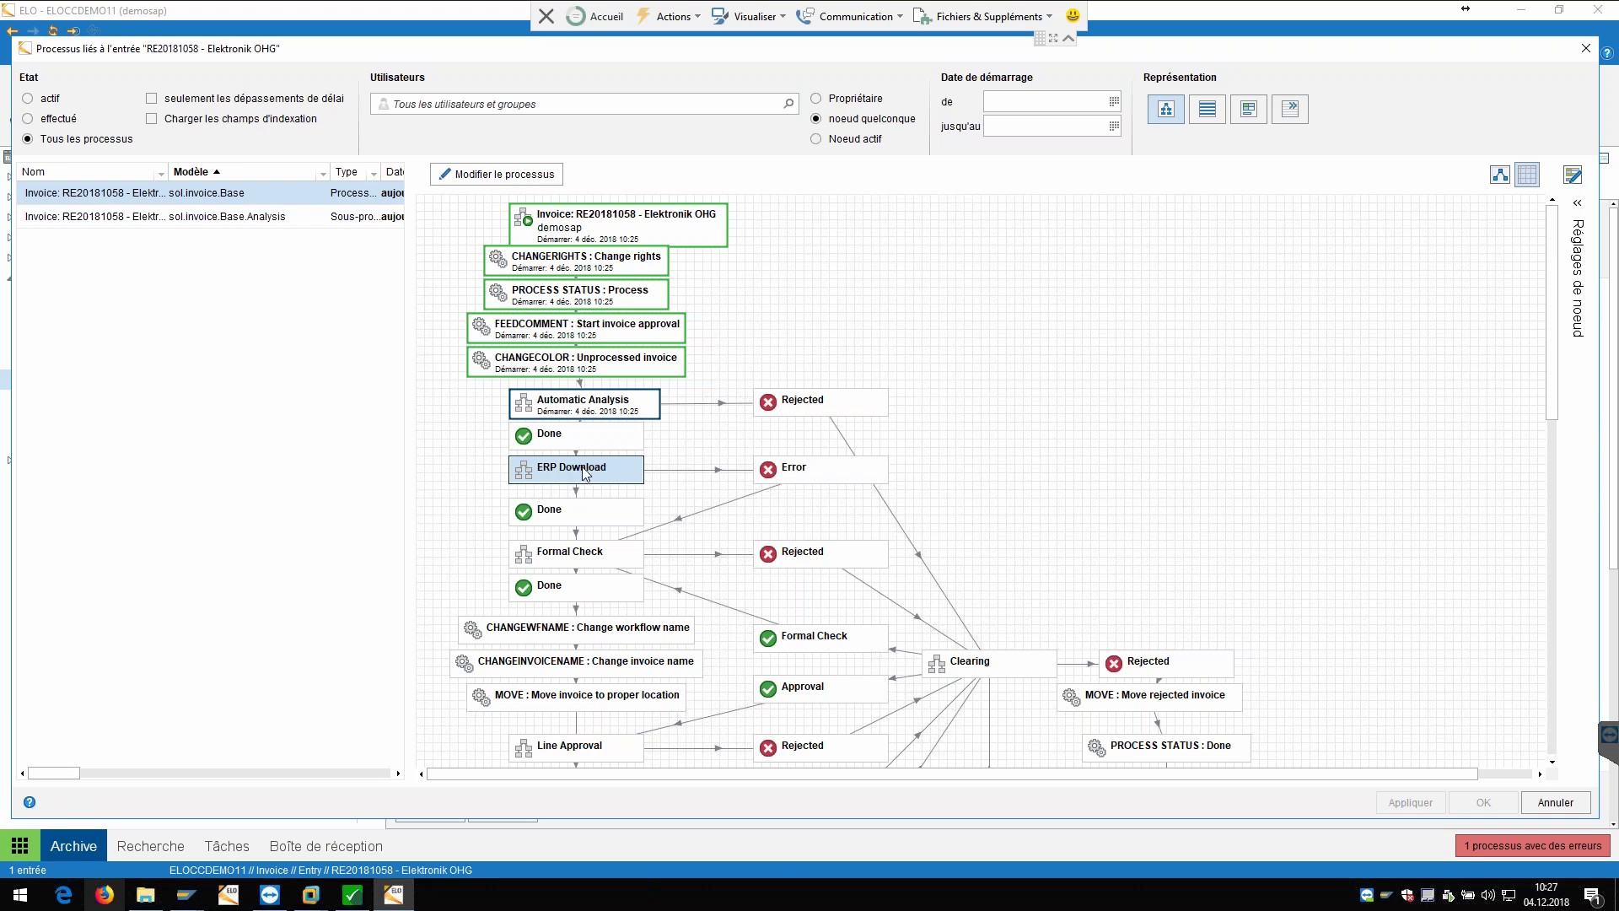
pyautogui.scroll(-3, 581, 472)
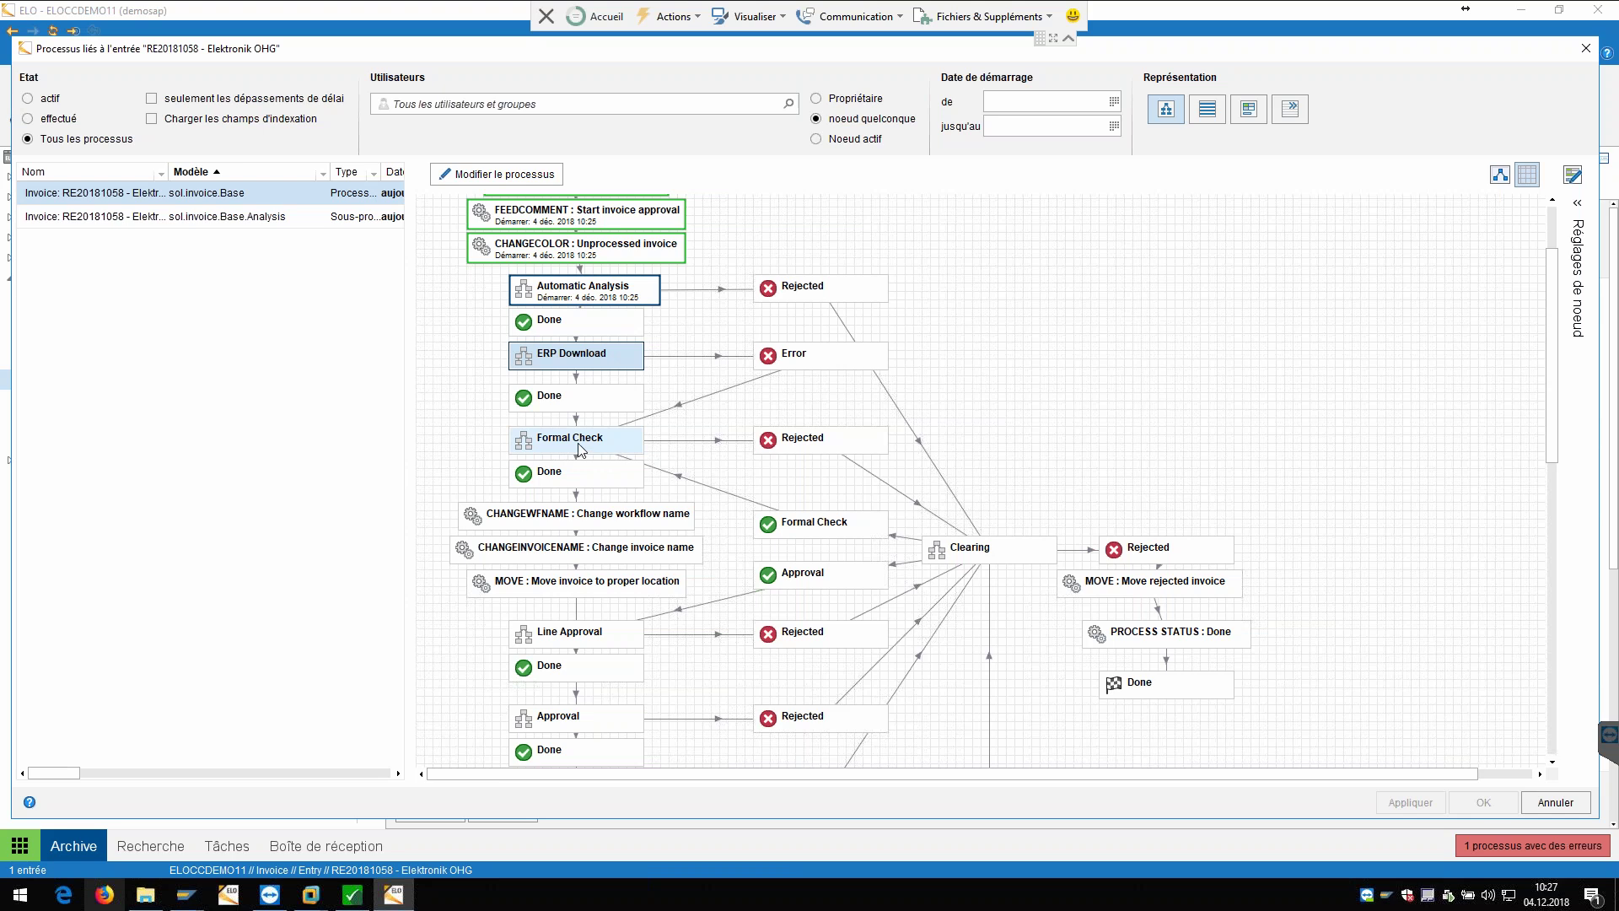
pyautogui.moveTo(623, 438); pyautogui.dragTo(626, 367)
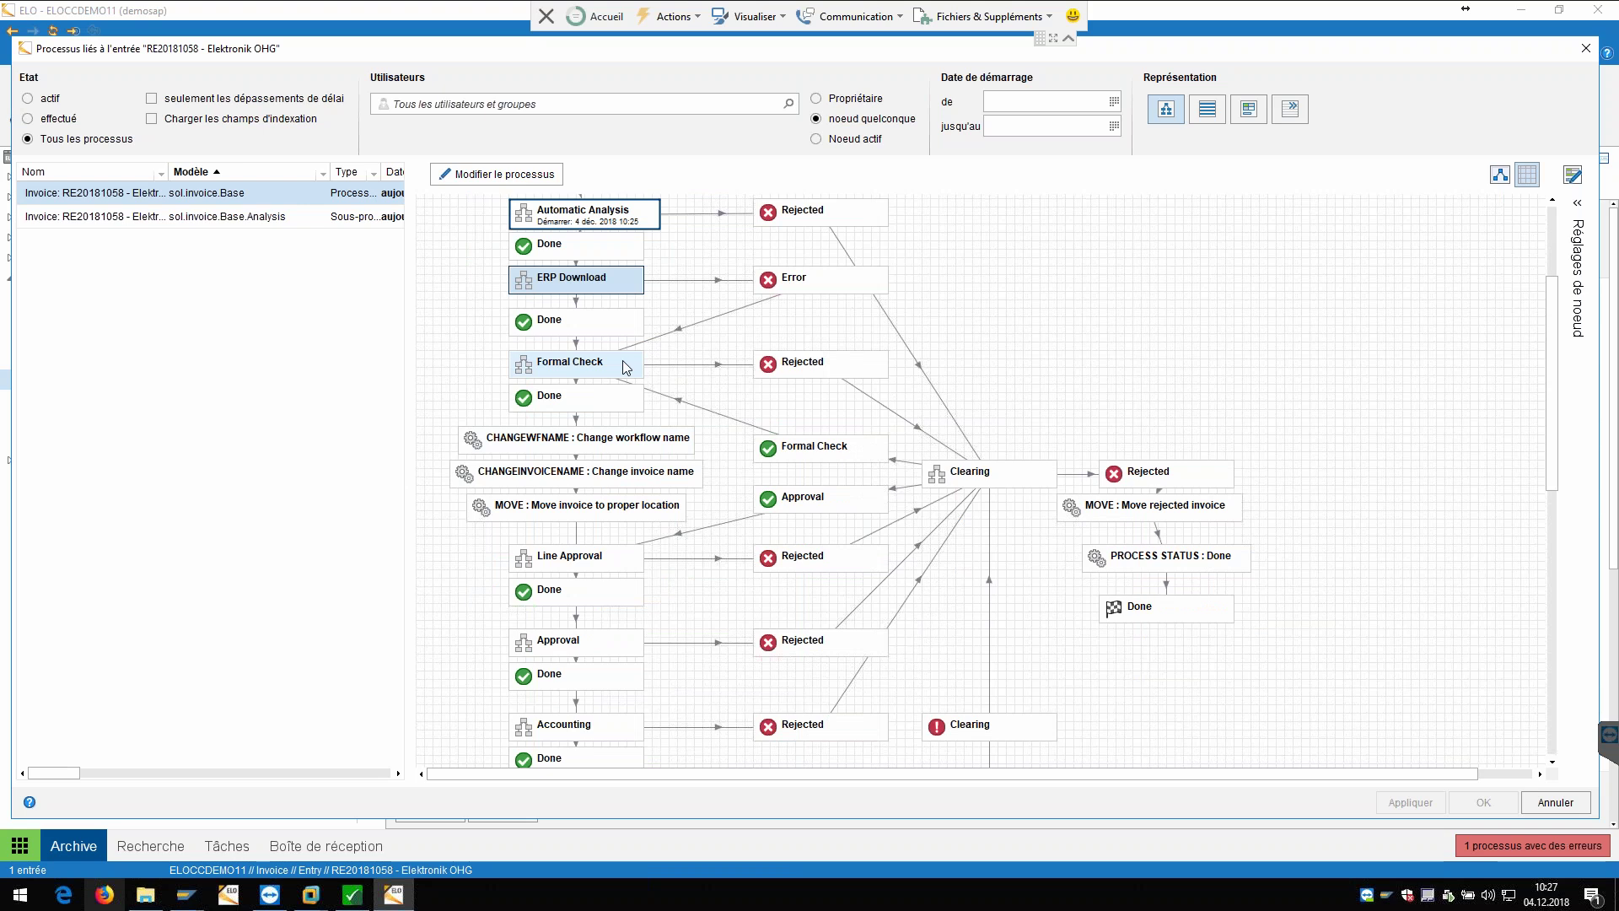
pyautogui.scroll(-3, 623, 361)
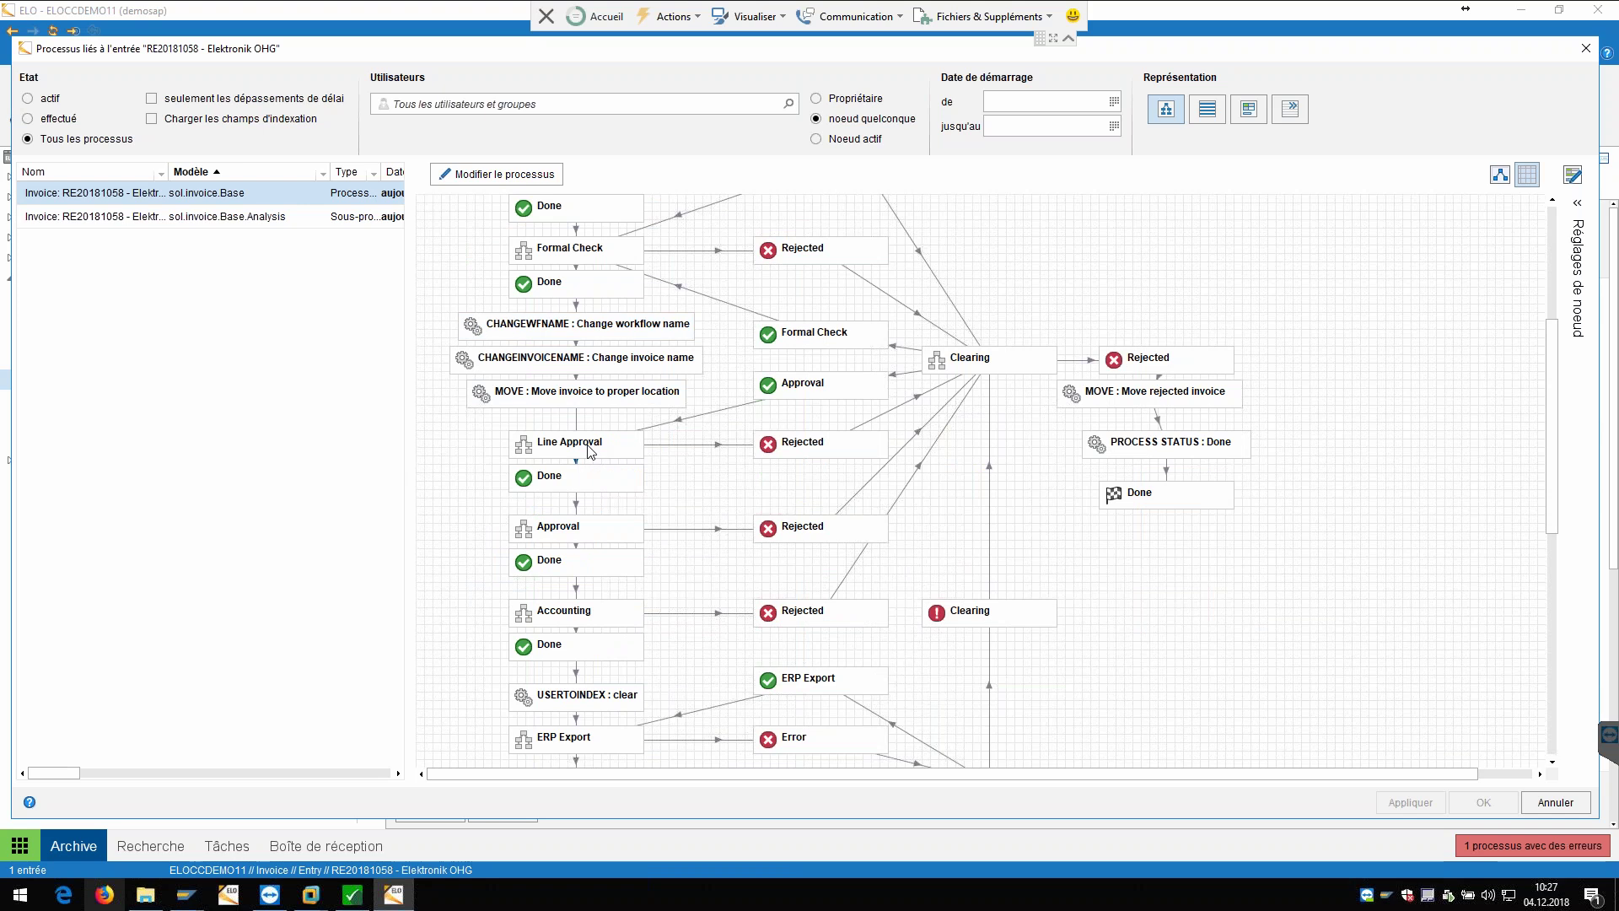
pyautogui.click(589, 538)
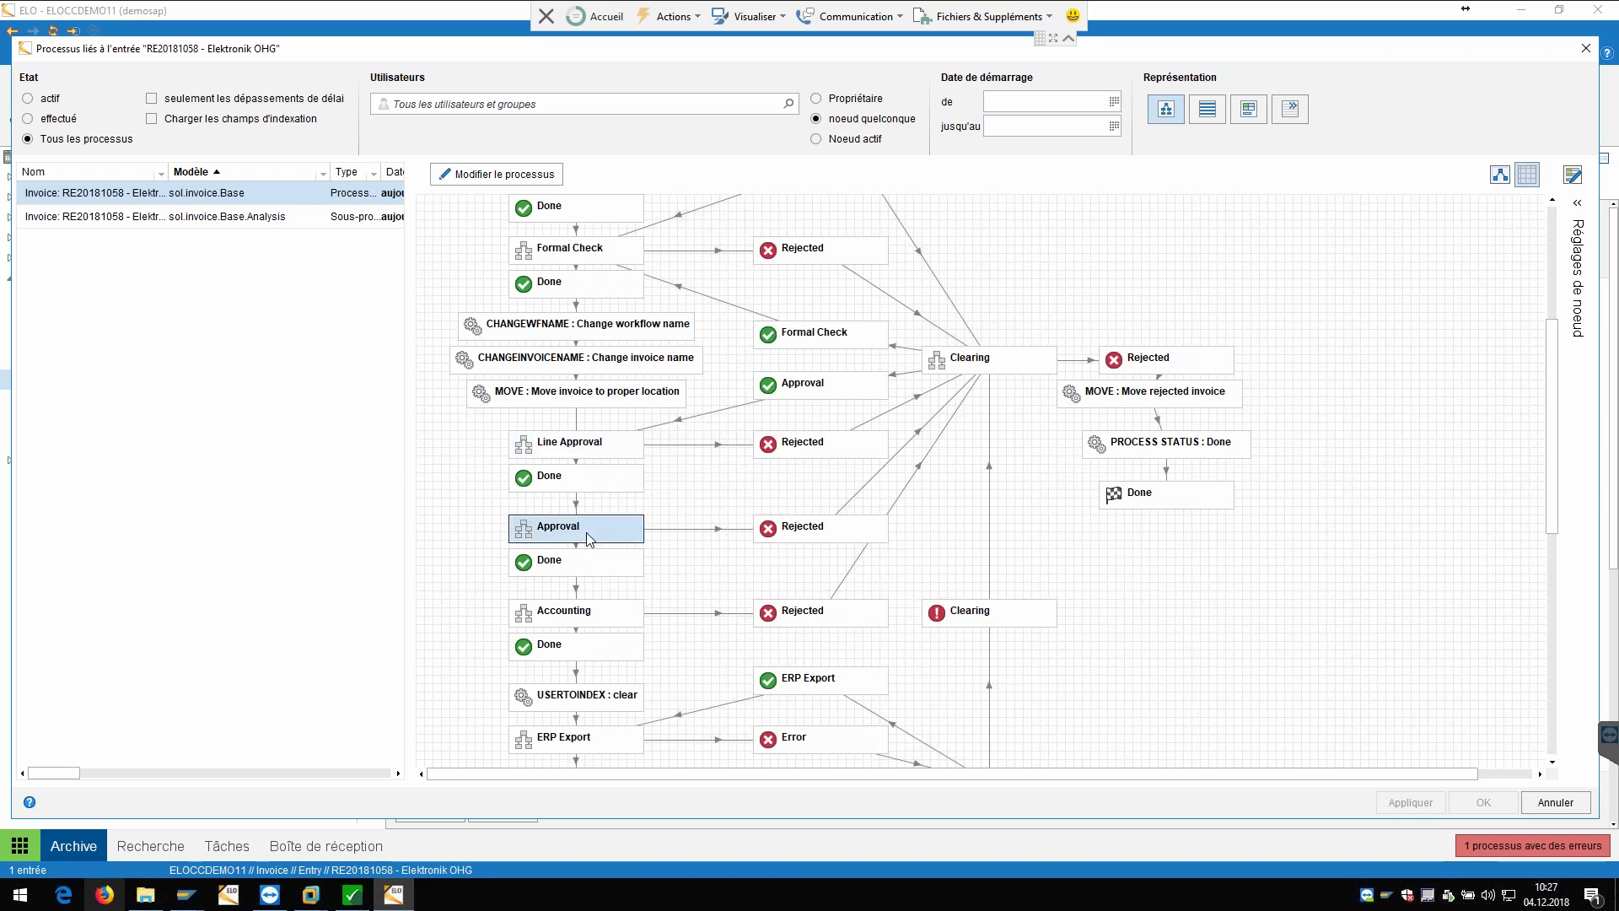
pyautogui.scroll(-2, 589, 539)
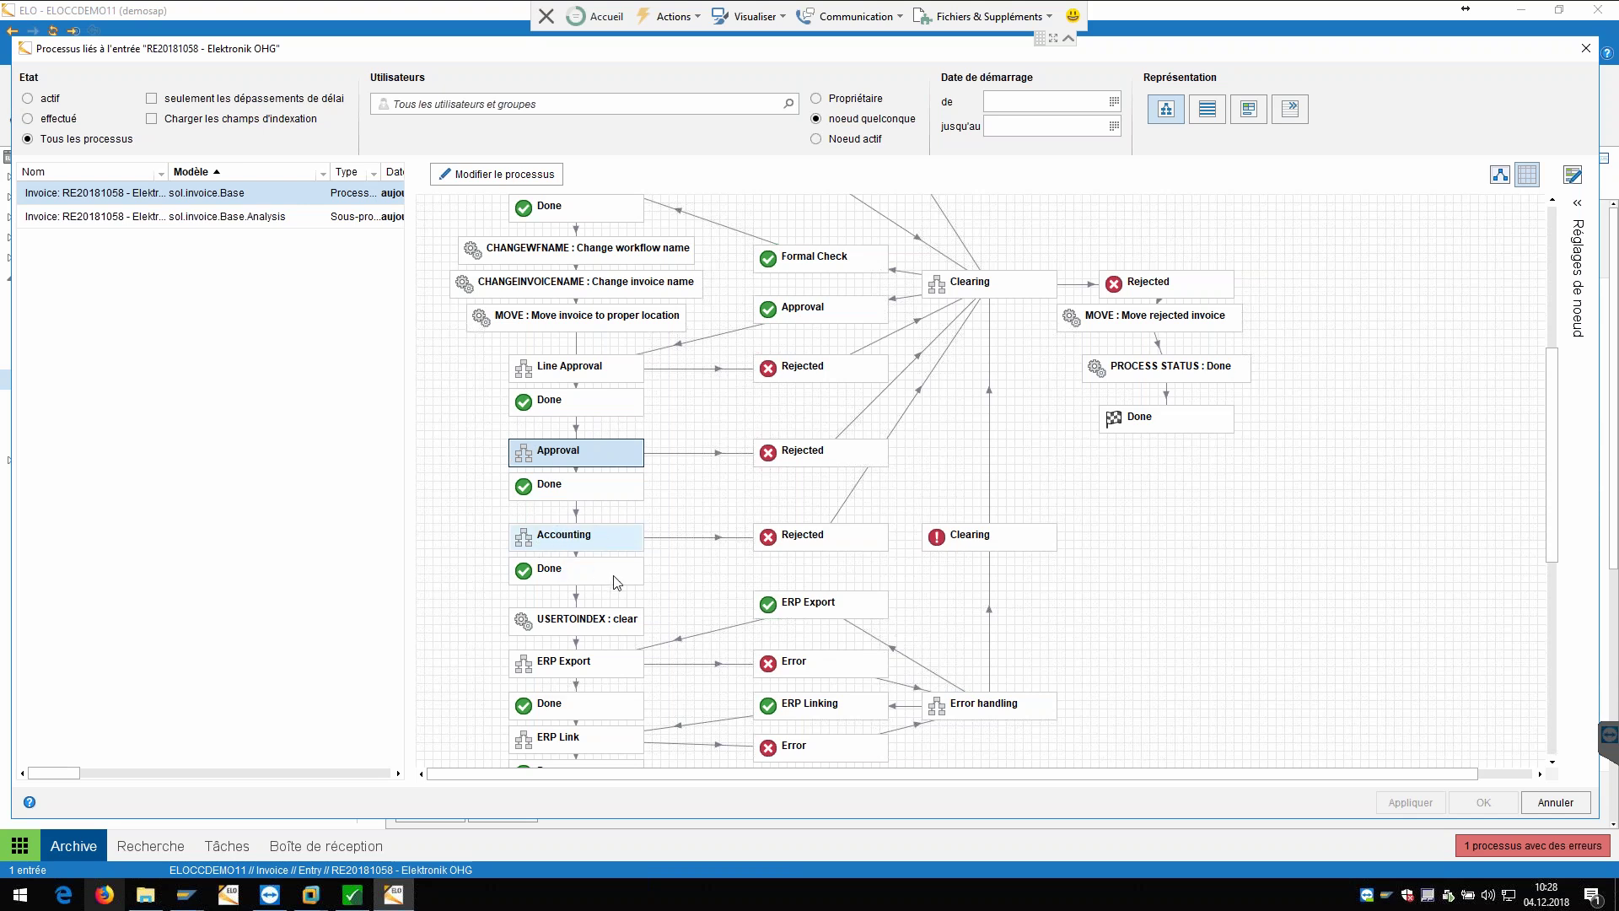
pyautogui.scroll(-3, 565, 539)
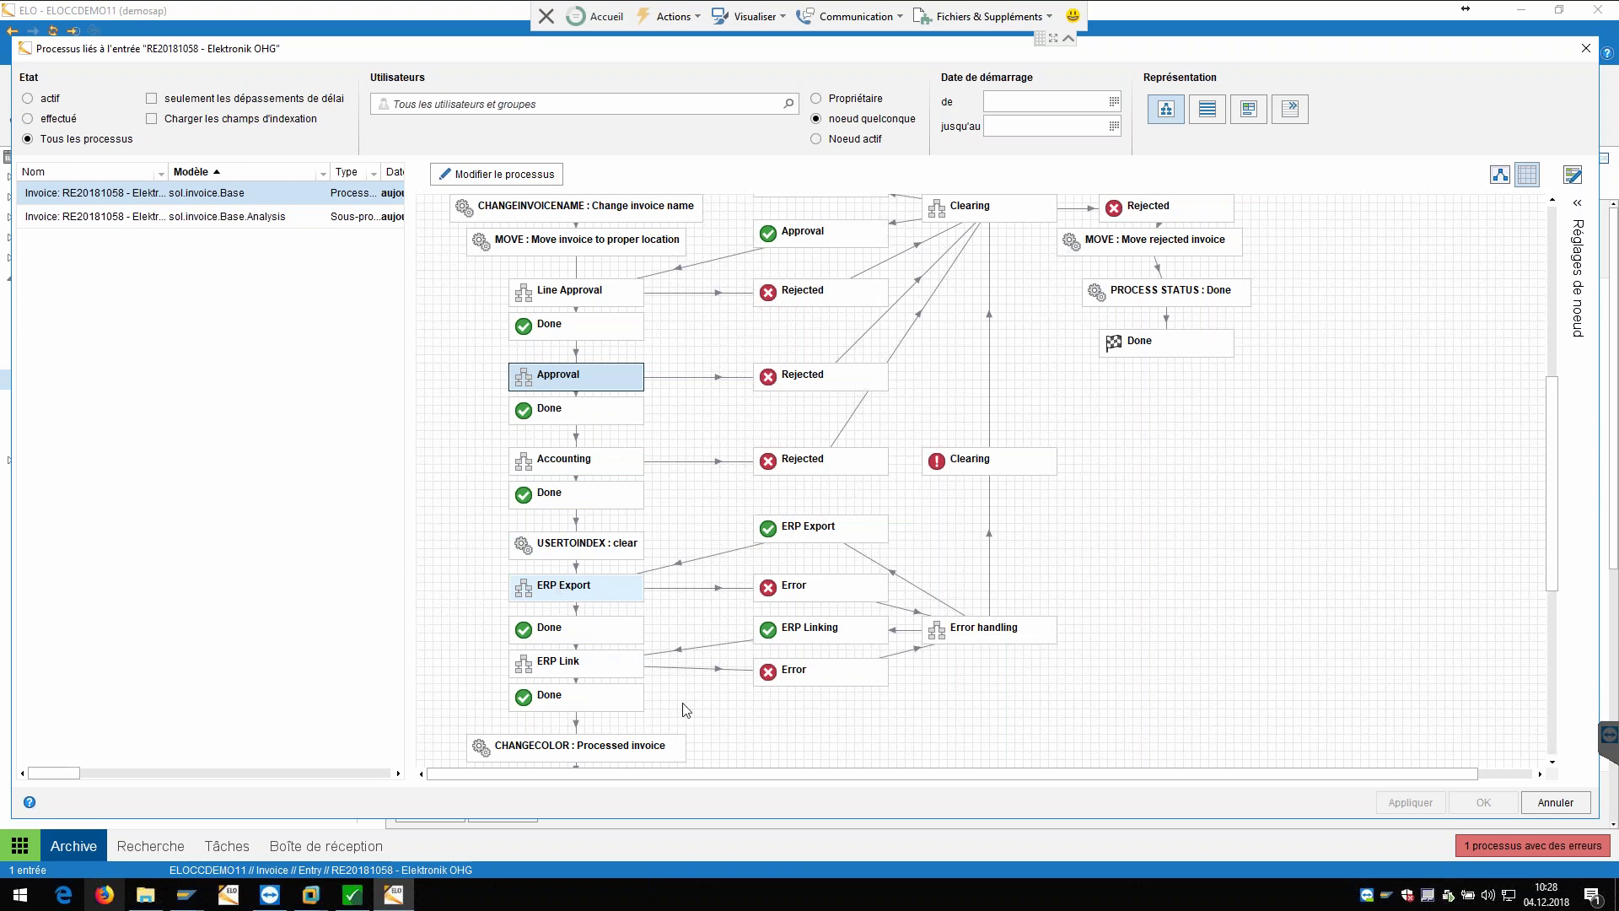
pyautogui.click(578, 662)
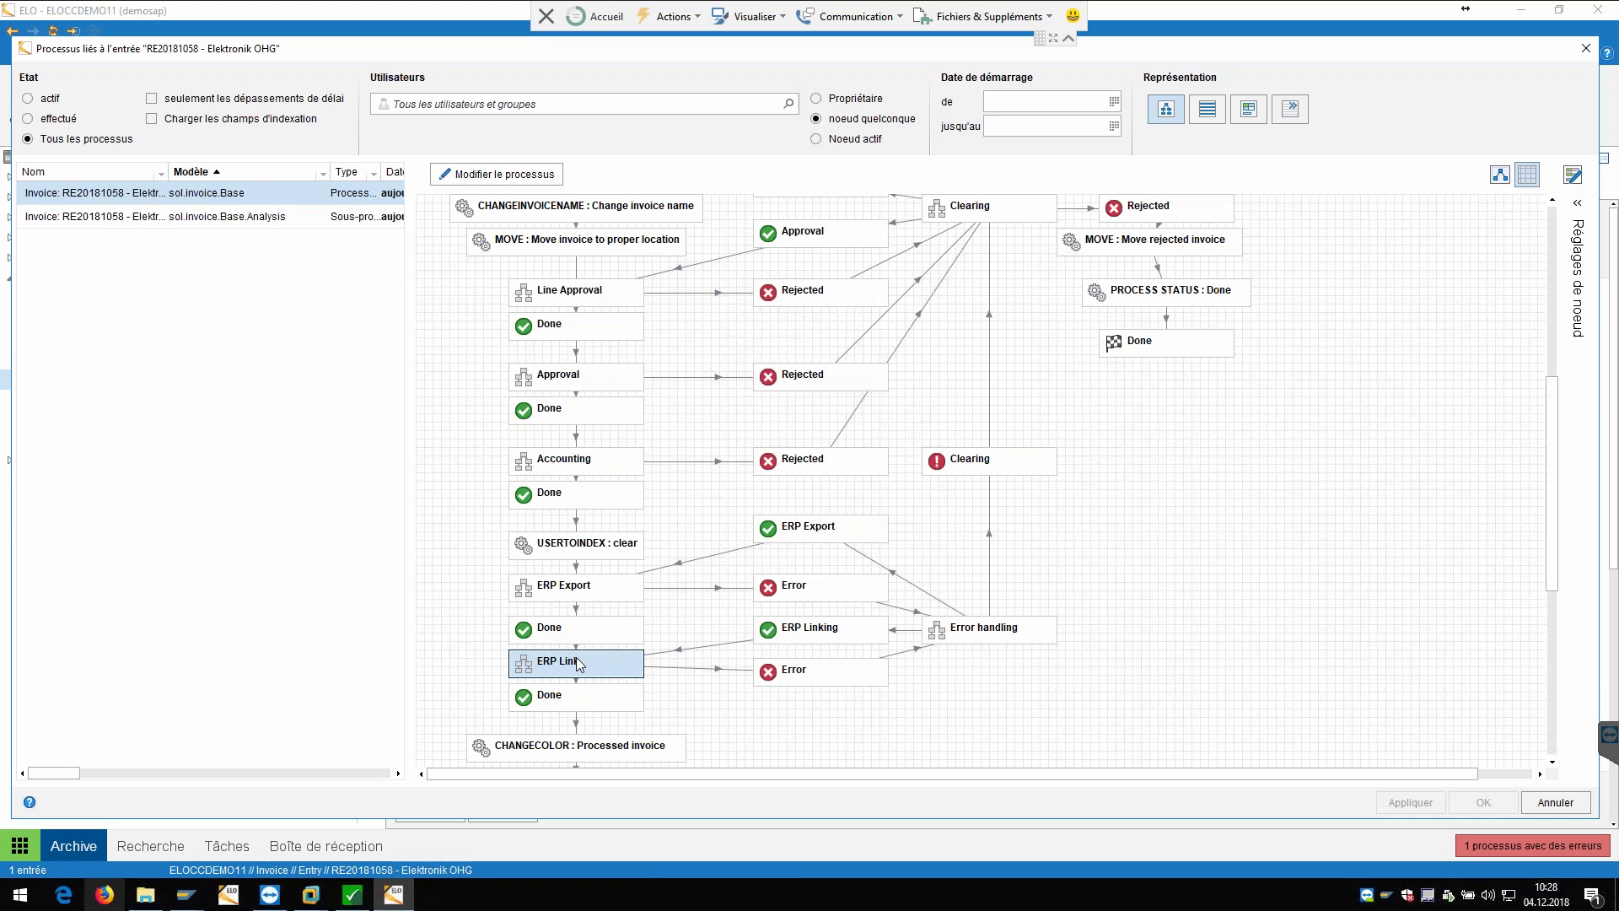
pyautogui.scroll(3, 575, 656)
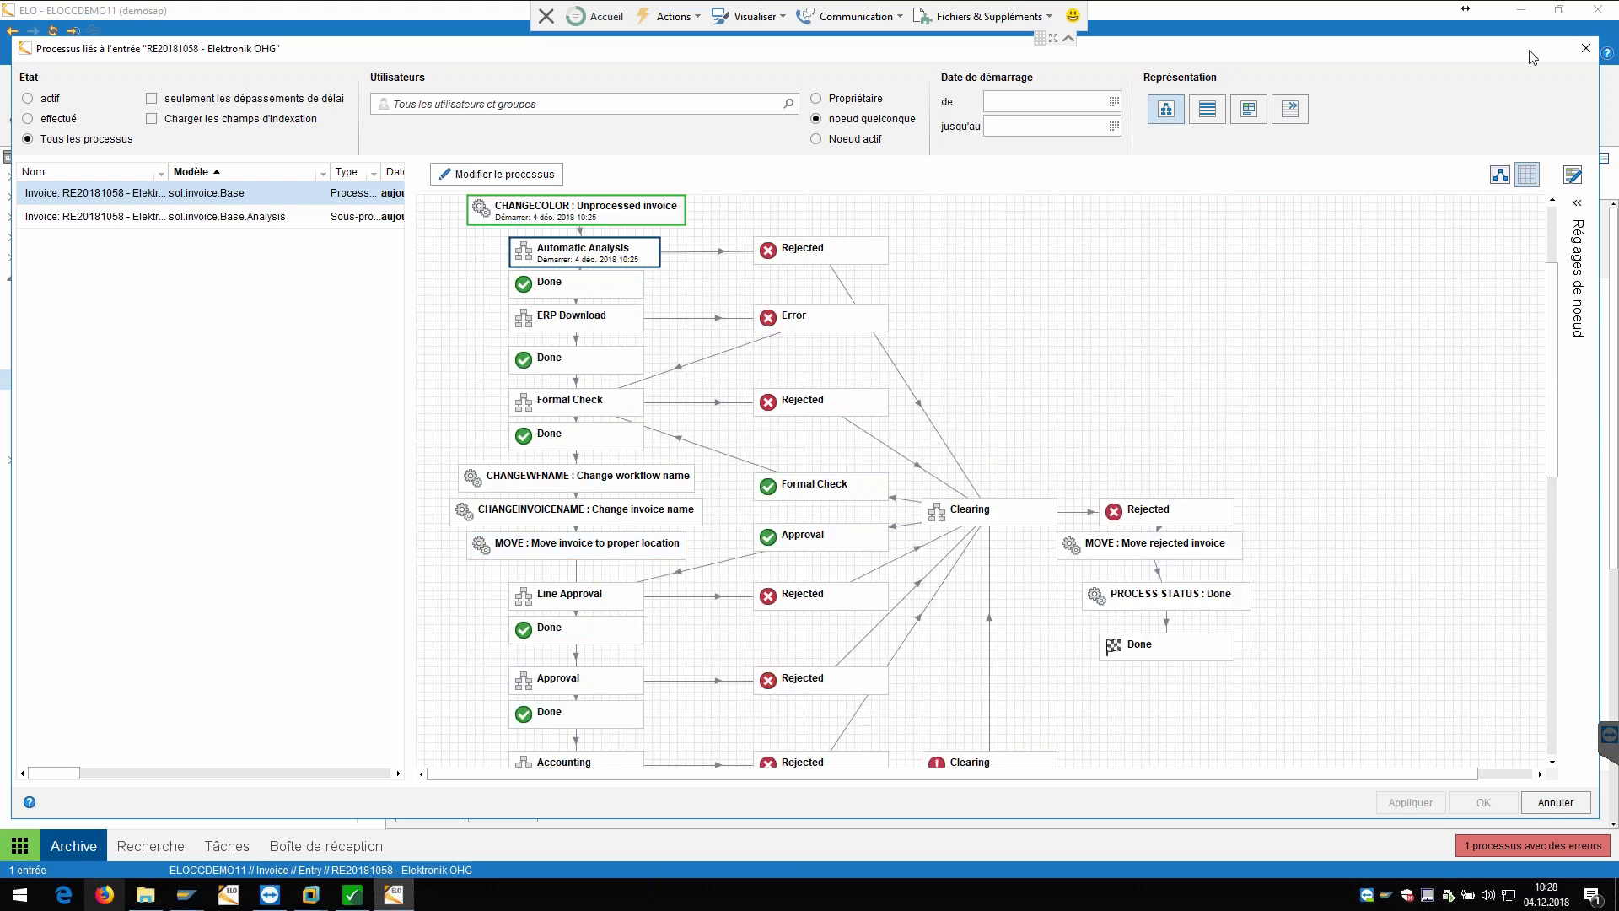
pyautogui.click(1586, 48)
pyautogui.click(355, 896)
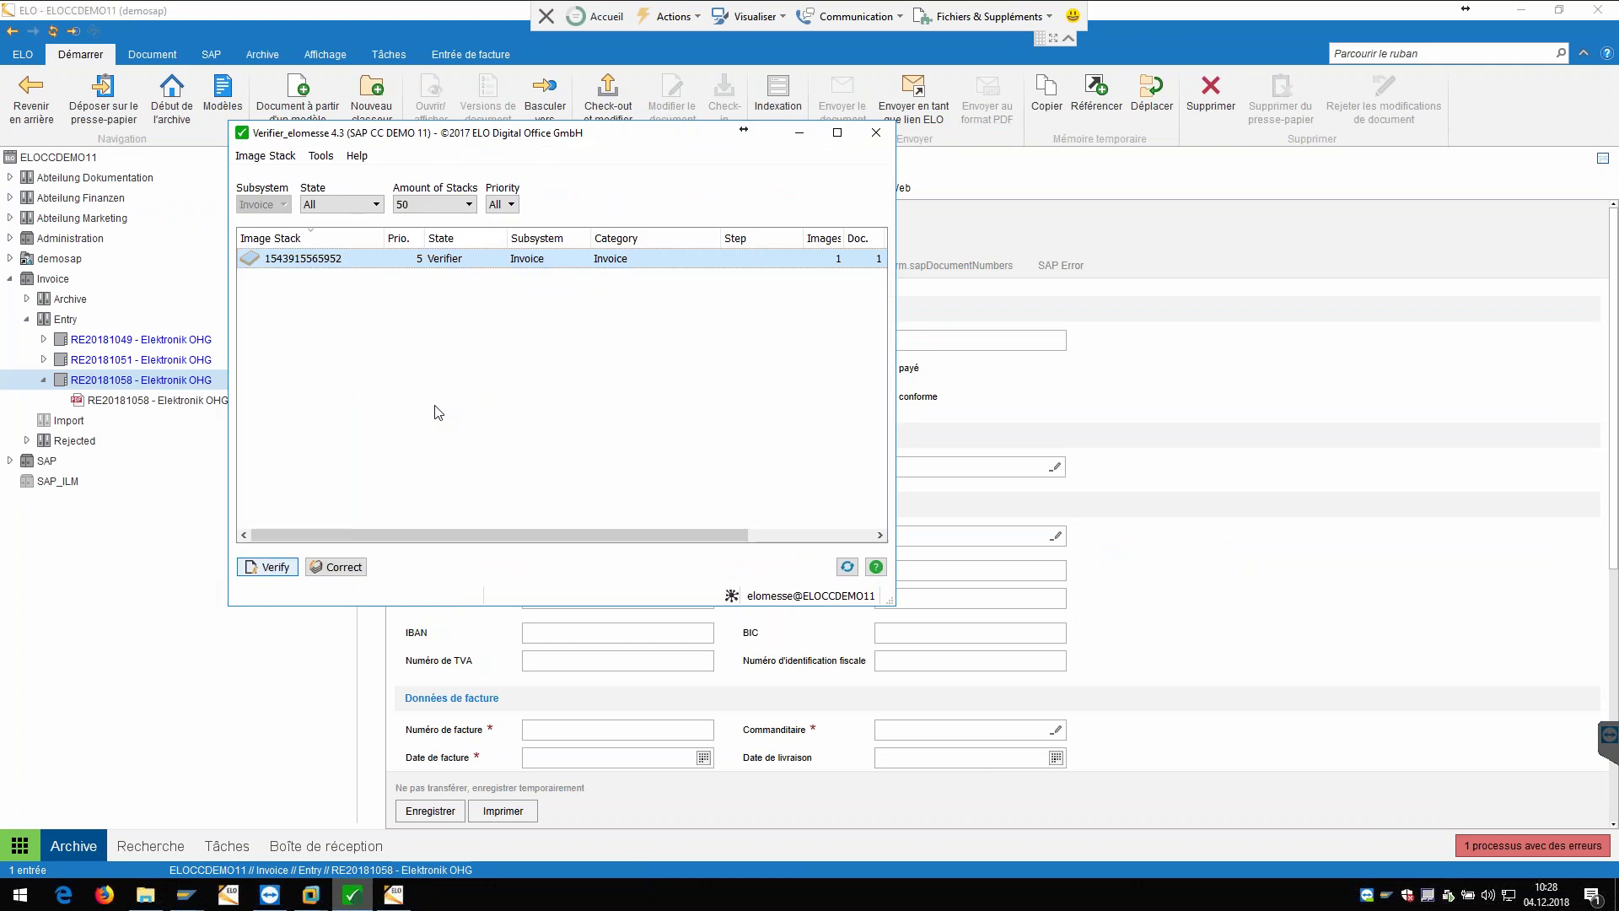
pyautogui.doubleClick(450, 267)
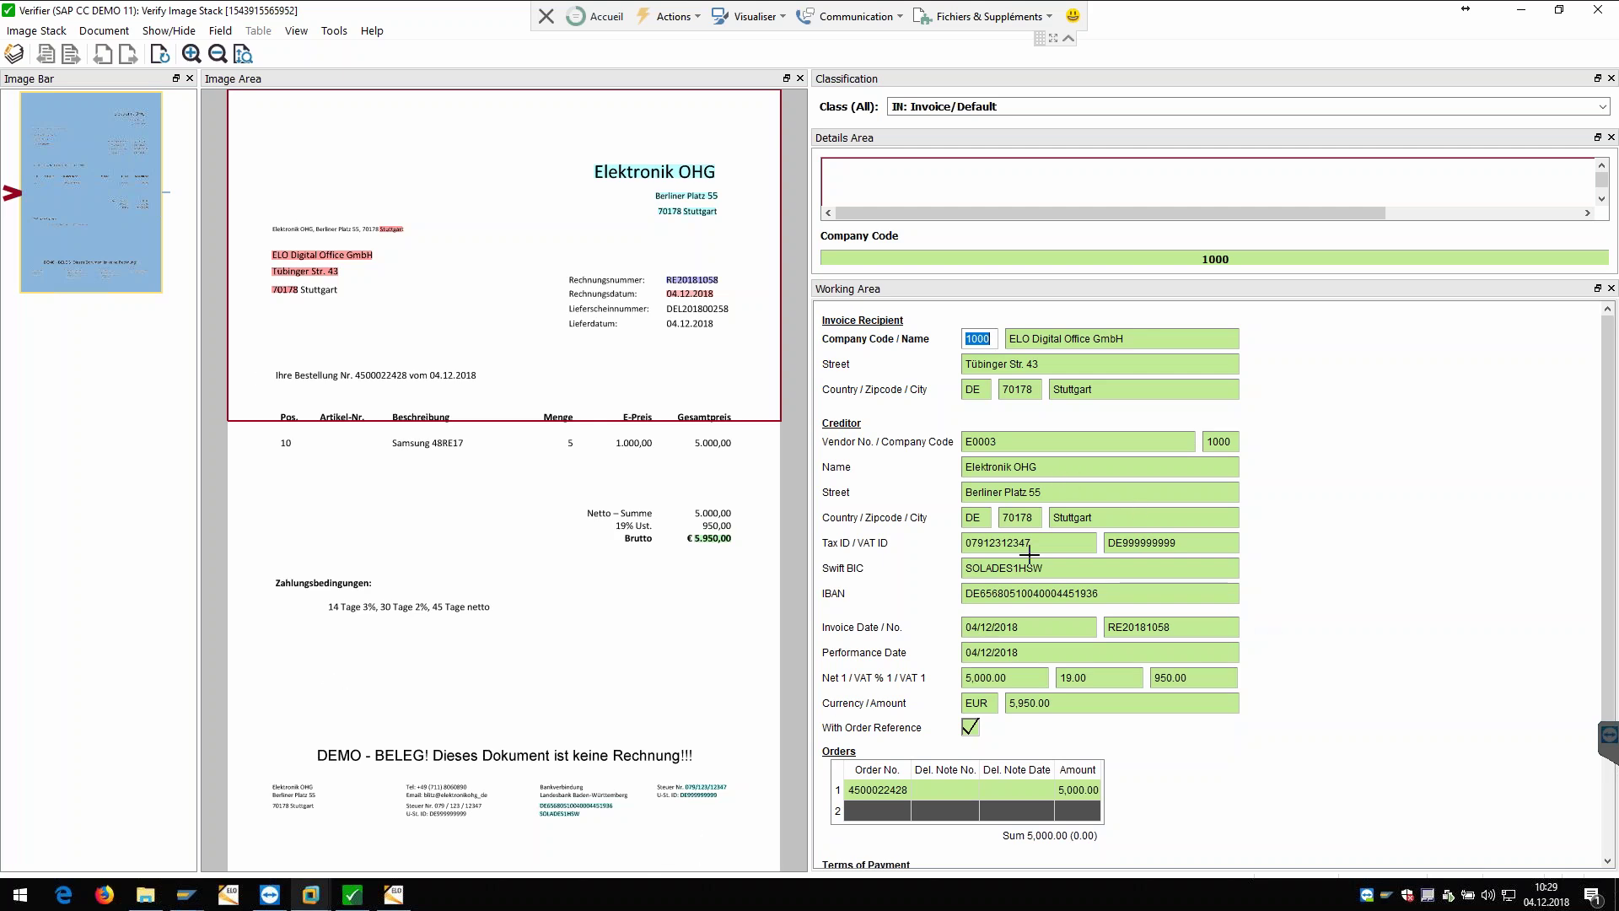
pyautogui.click(1073, 468)
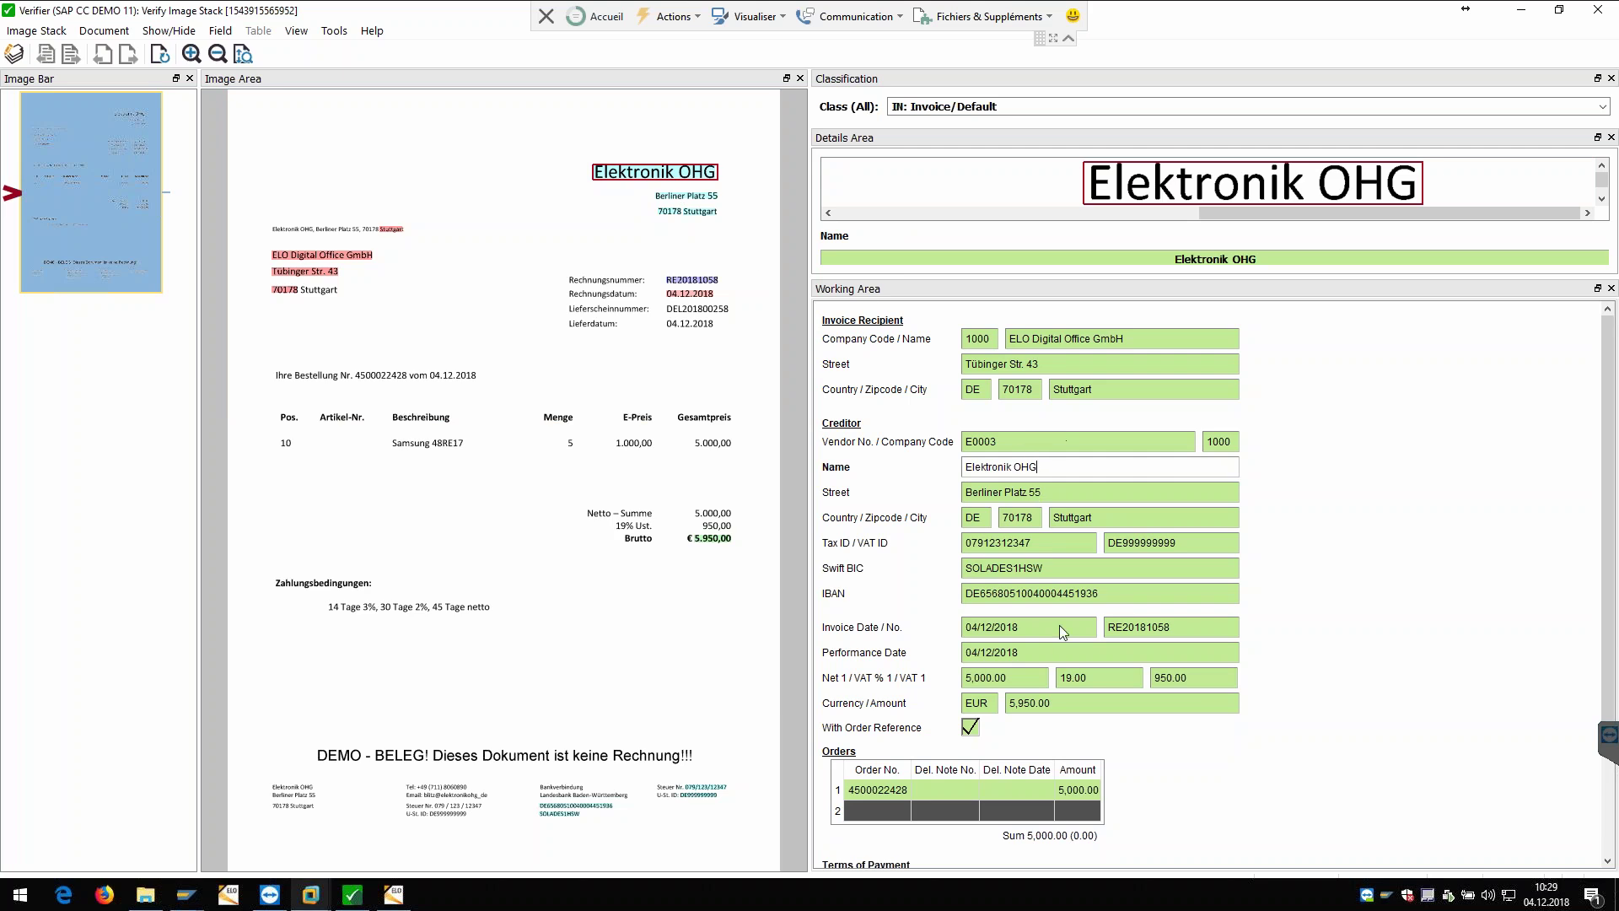
pyautogui.scroll(-1, 1377, 587)
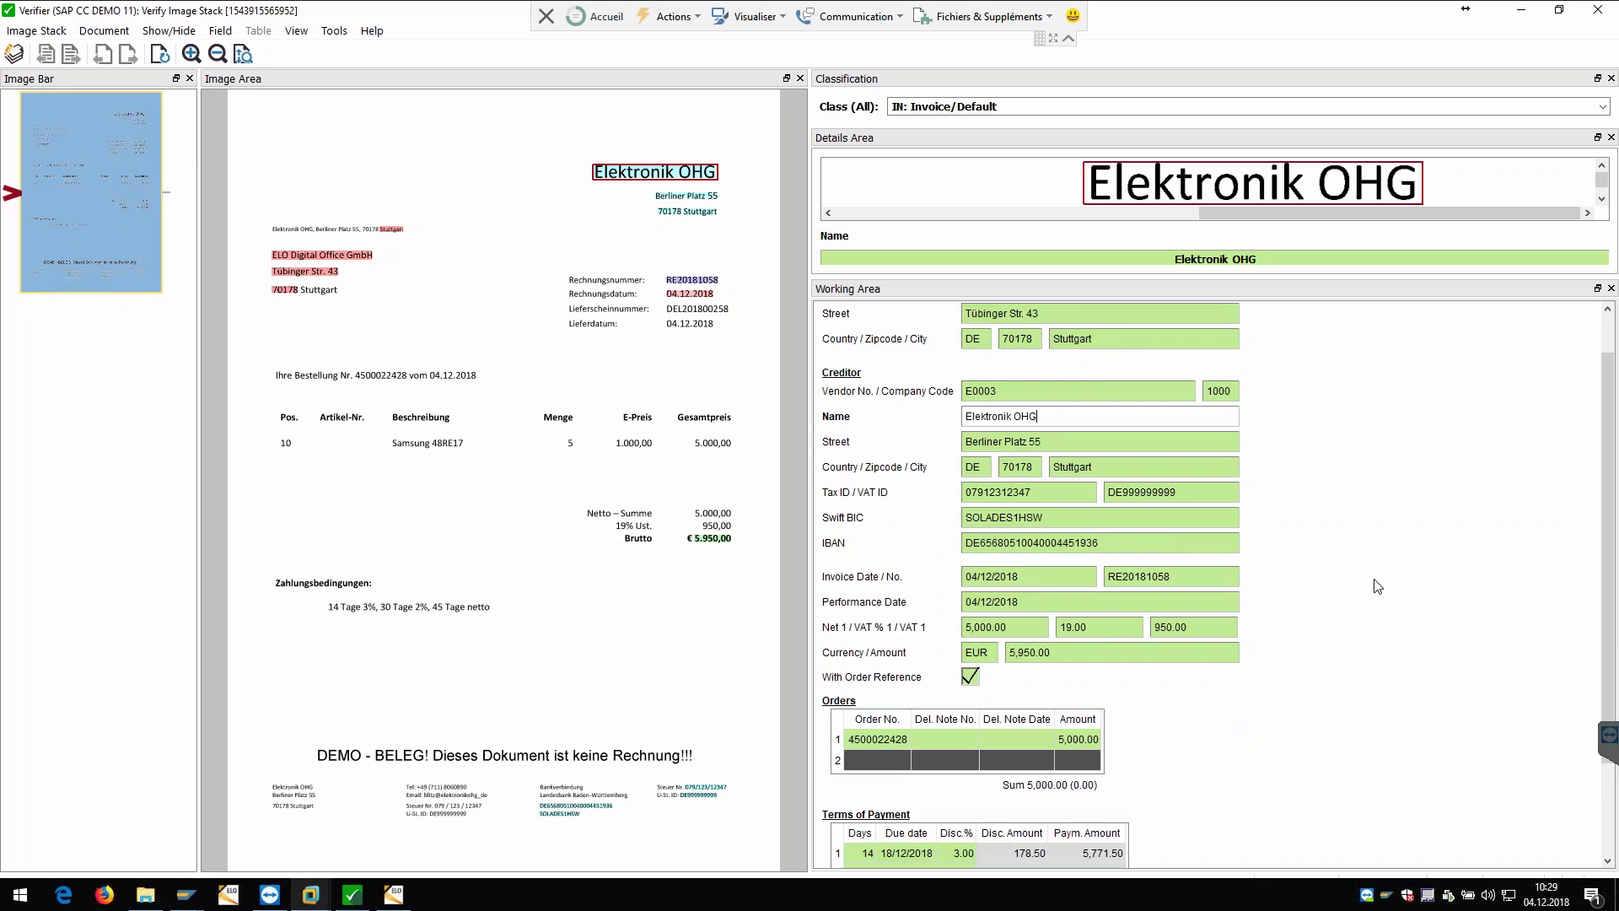
pyautogui.scroll(1, 1218, 517)
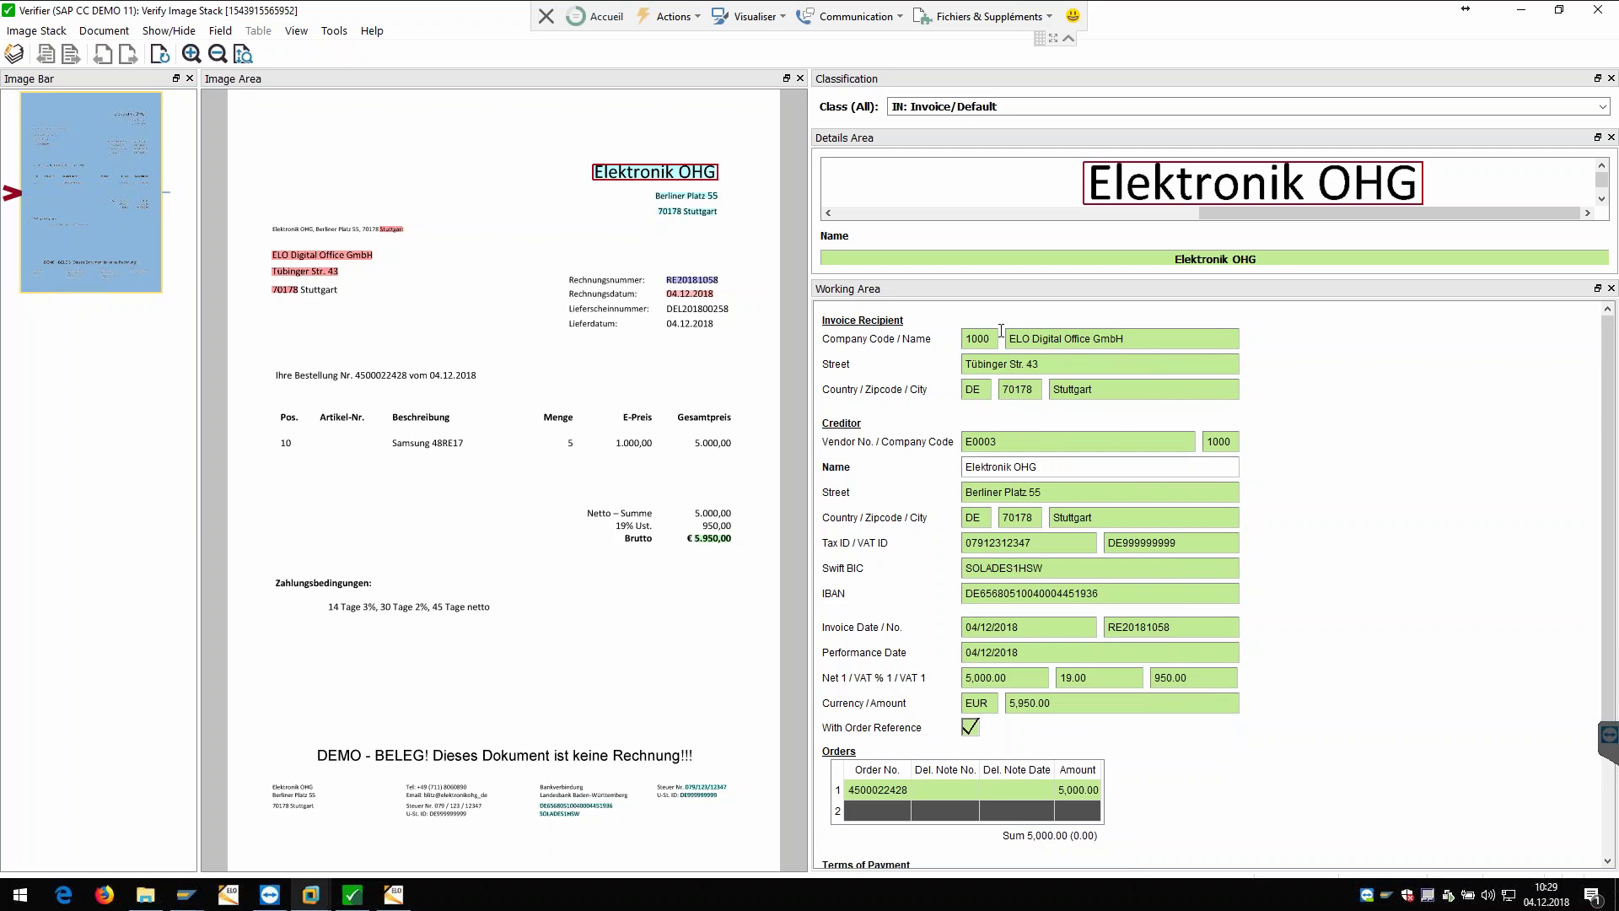
pyautogui.scroll(-1, 1049, 605)
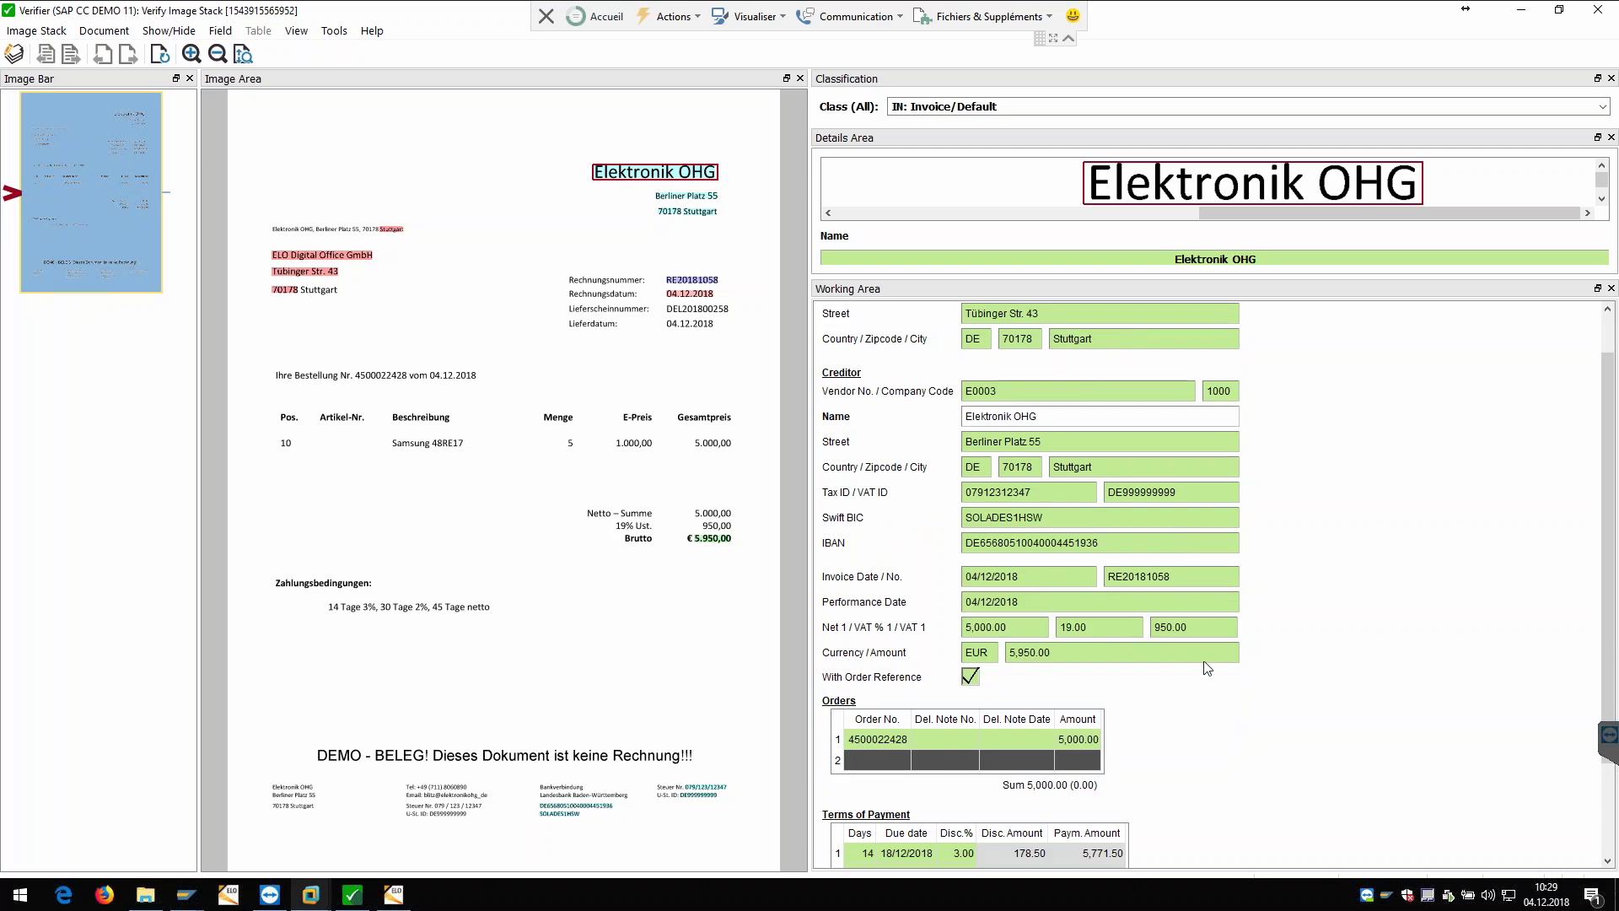
pyautogui.scroll(-3, 1189, 589)
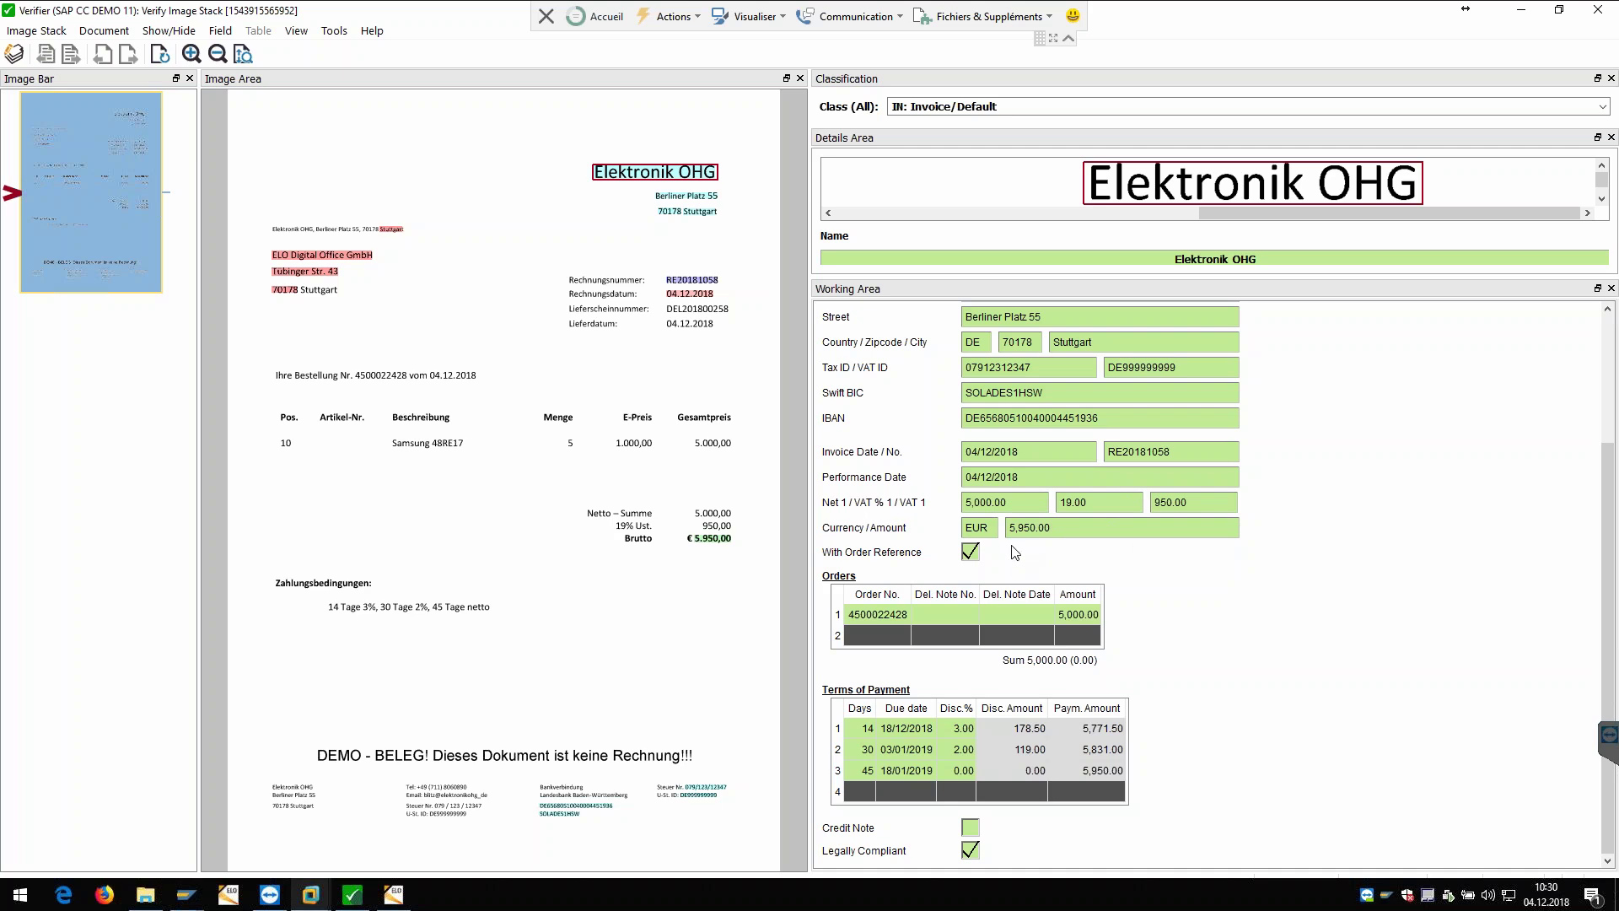
pyautogui.scroll(2, 1065, 429)
pyautogui.scroll(-2, 1062, 396)
pyautogui.click(889, 616)
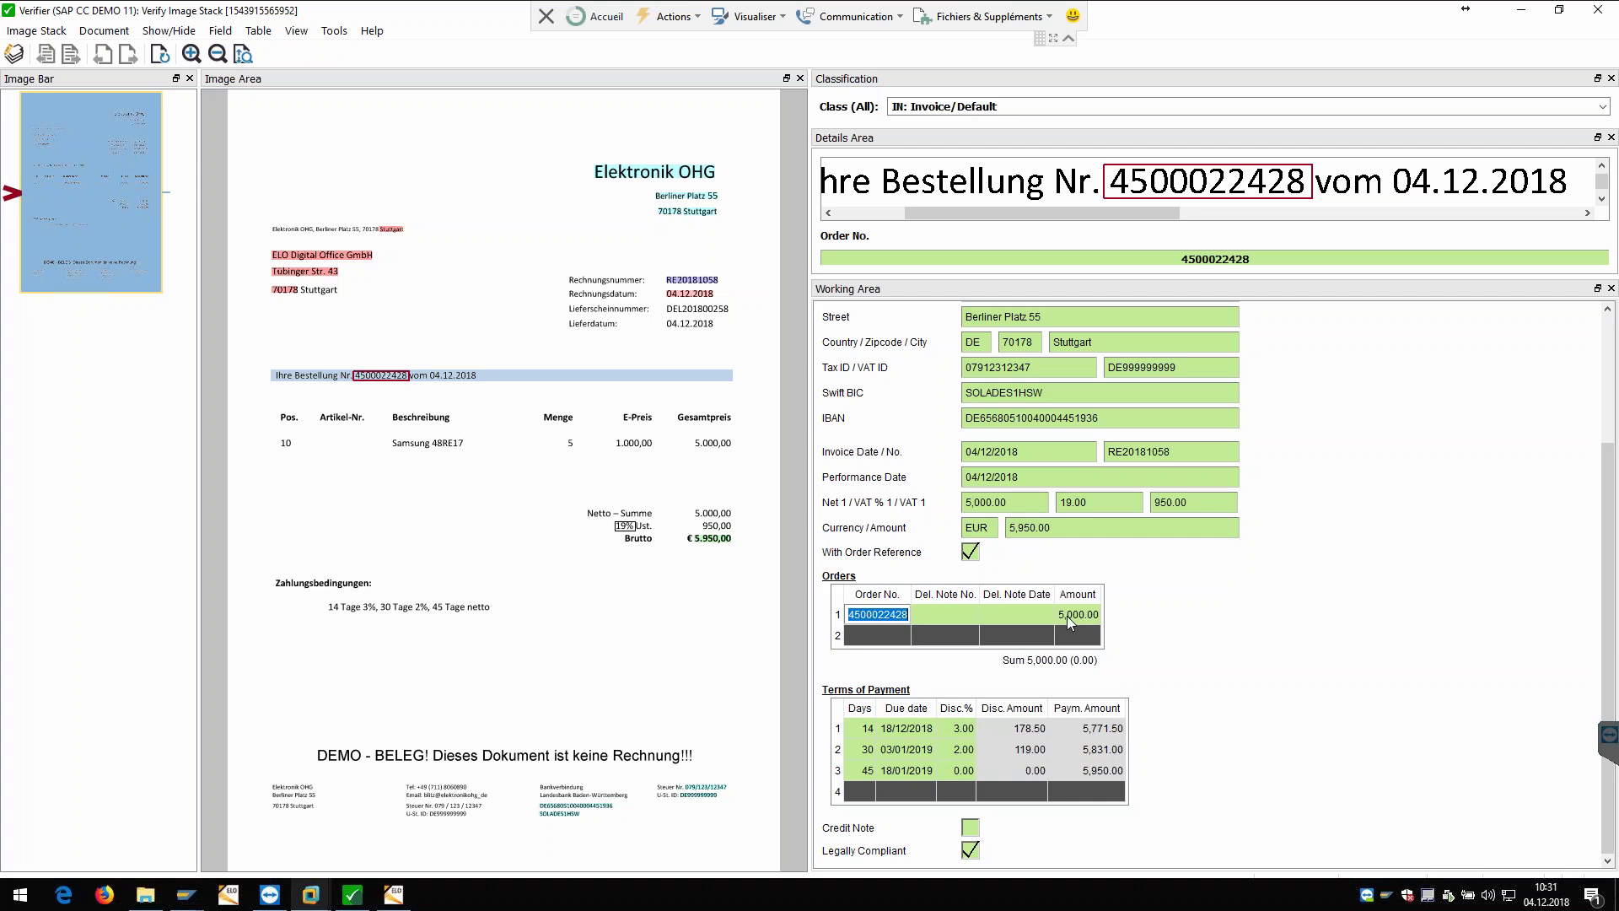
# Step: Change the Net 1 amount to 5,001 as a test mismatch
pyautogui.click(1020, 501)
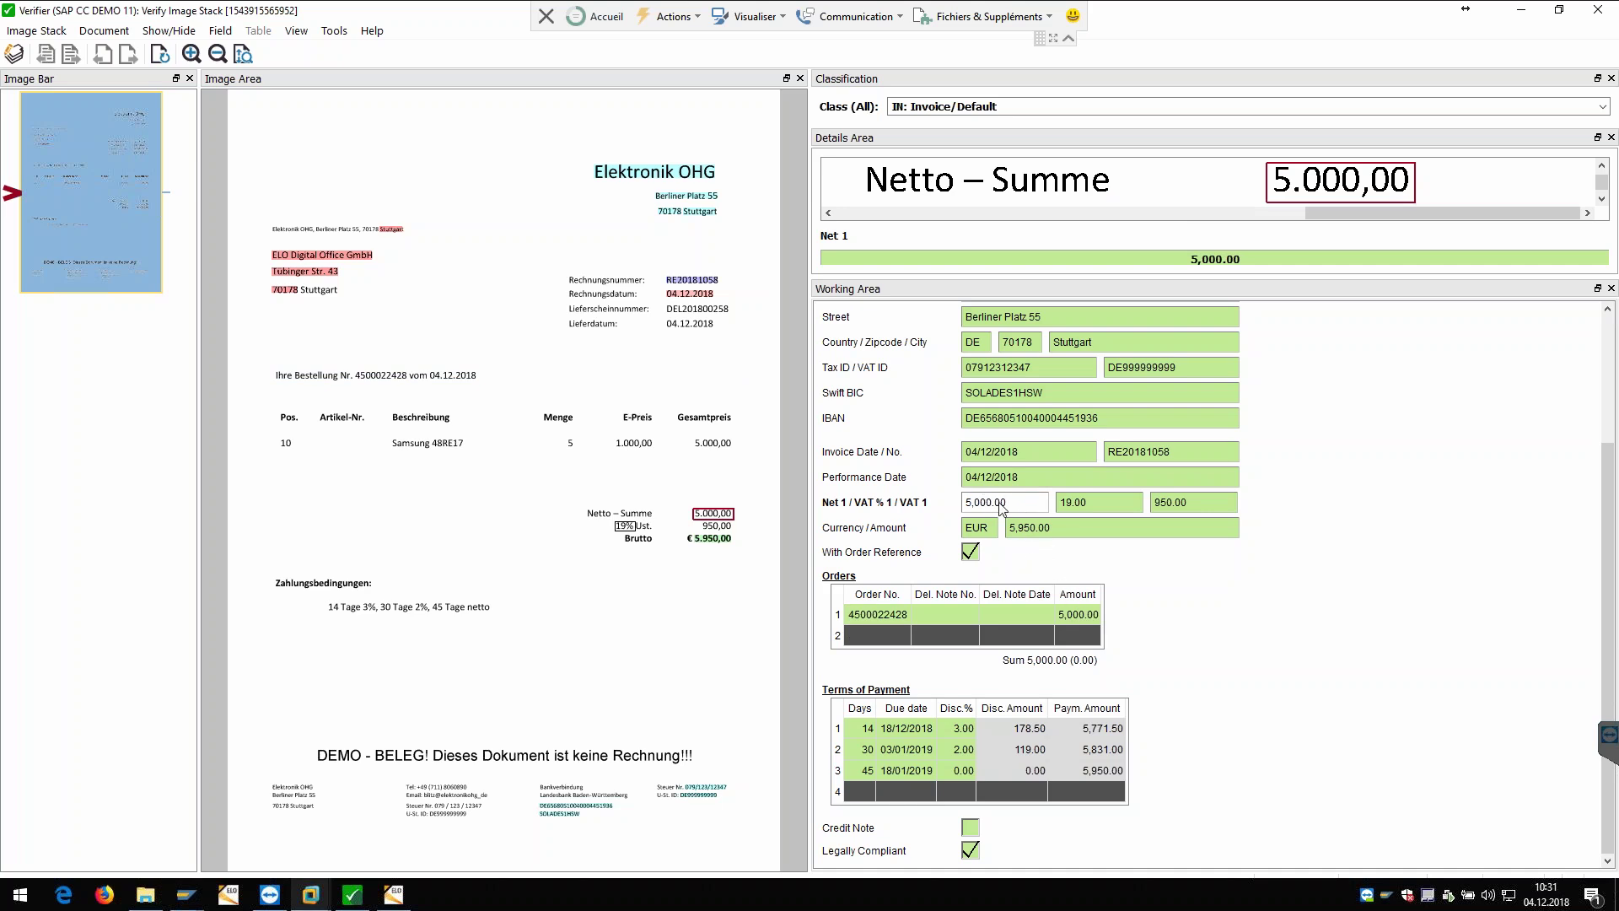
pyautogui.press('BackSpace')
pyautogui.press('BackSpace')
pyautogui.press('BackSpace')
pyautogui.press('BackSpace')
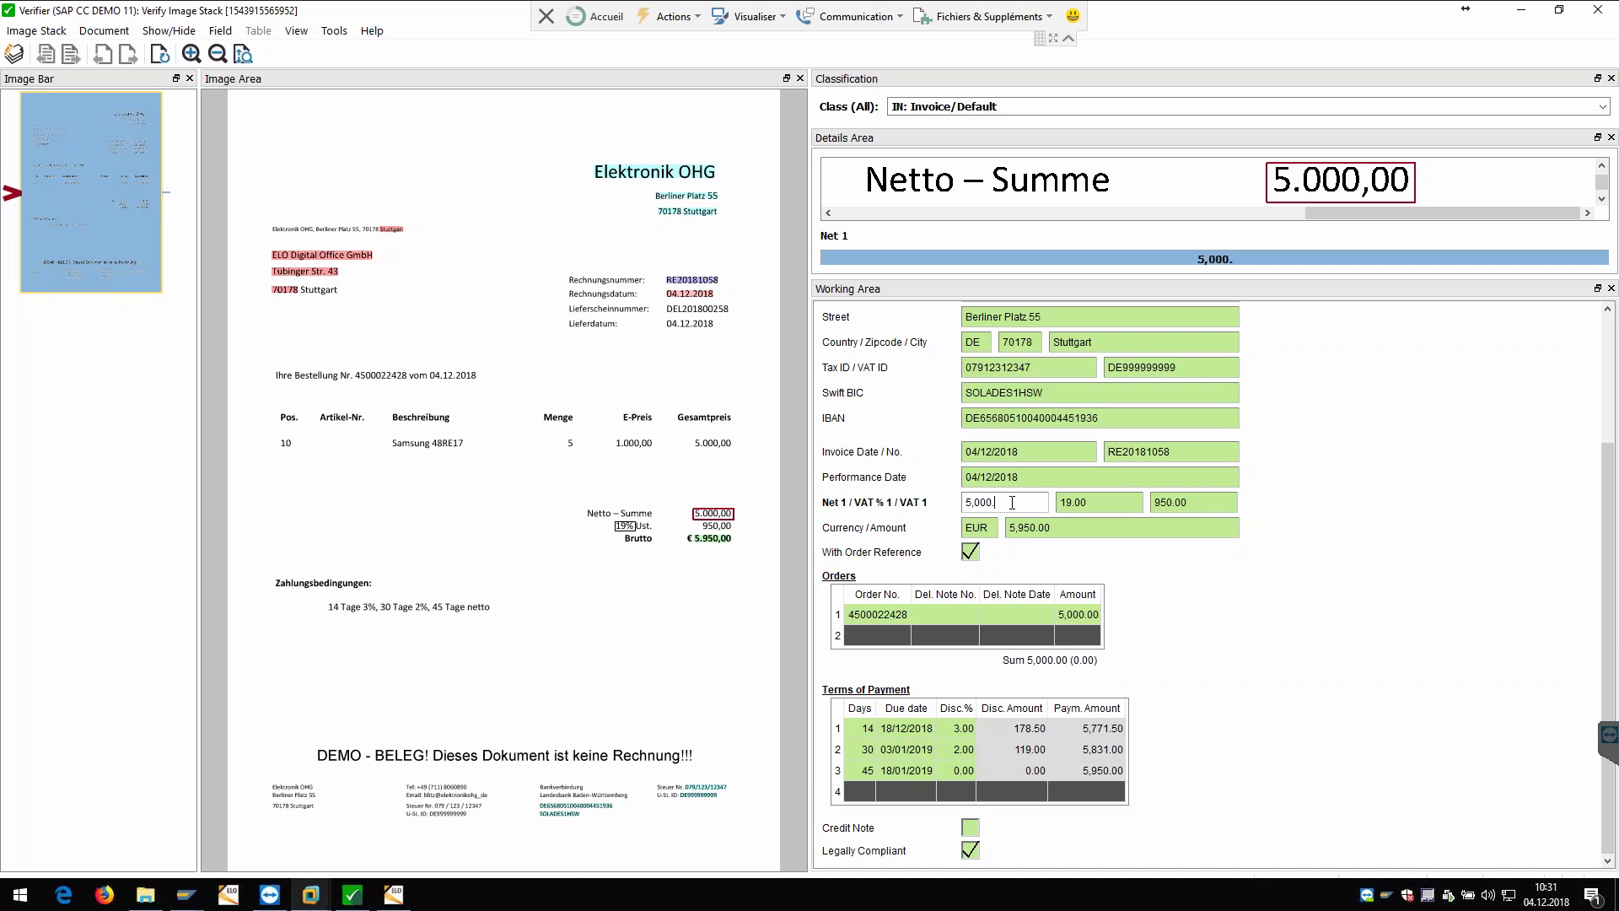
pyautogui.write('1')
pyautogui.press('Return')
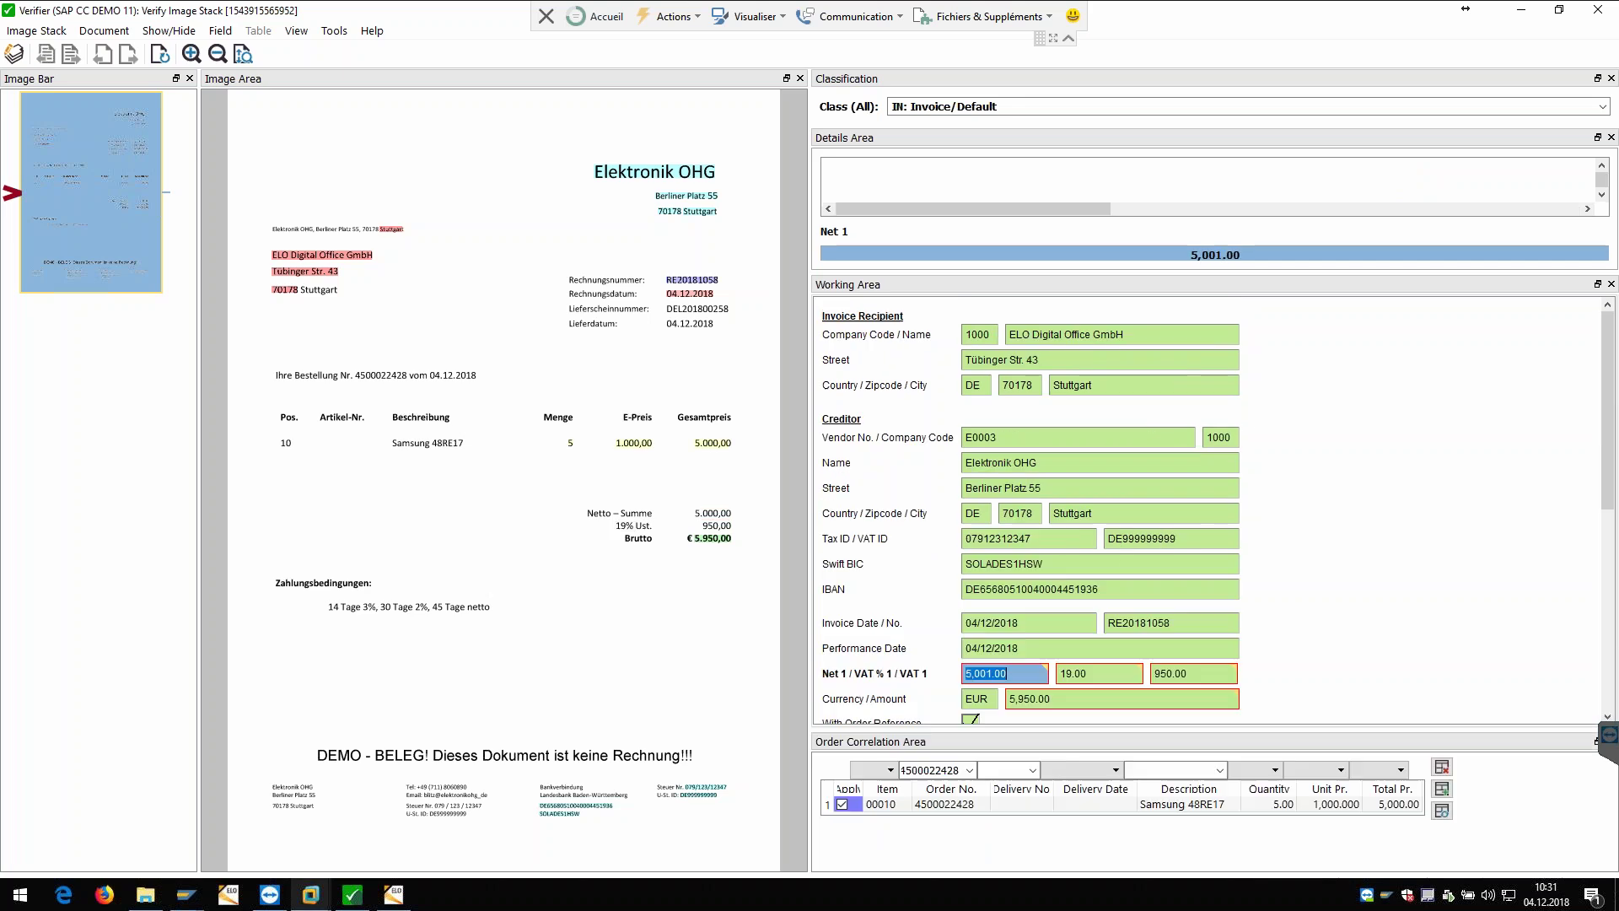
pyautogui.scroll(-5, 1116, 457)
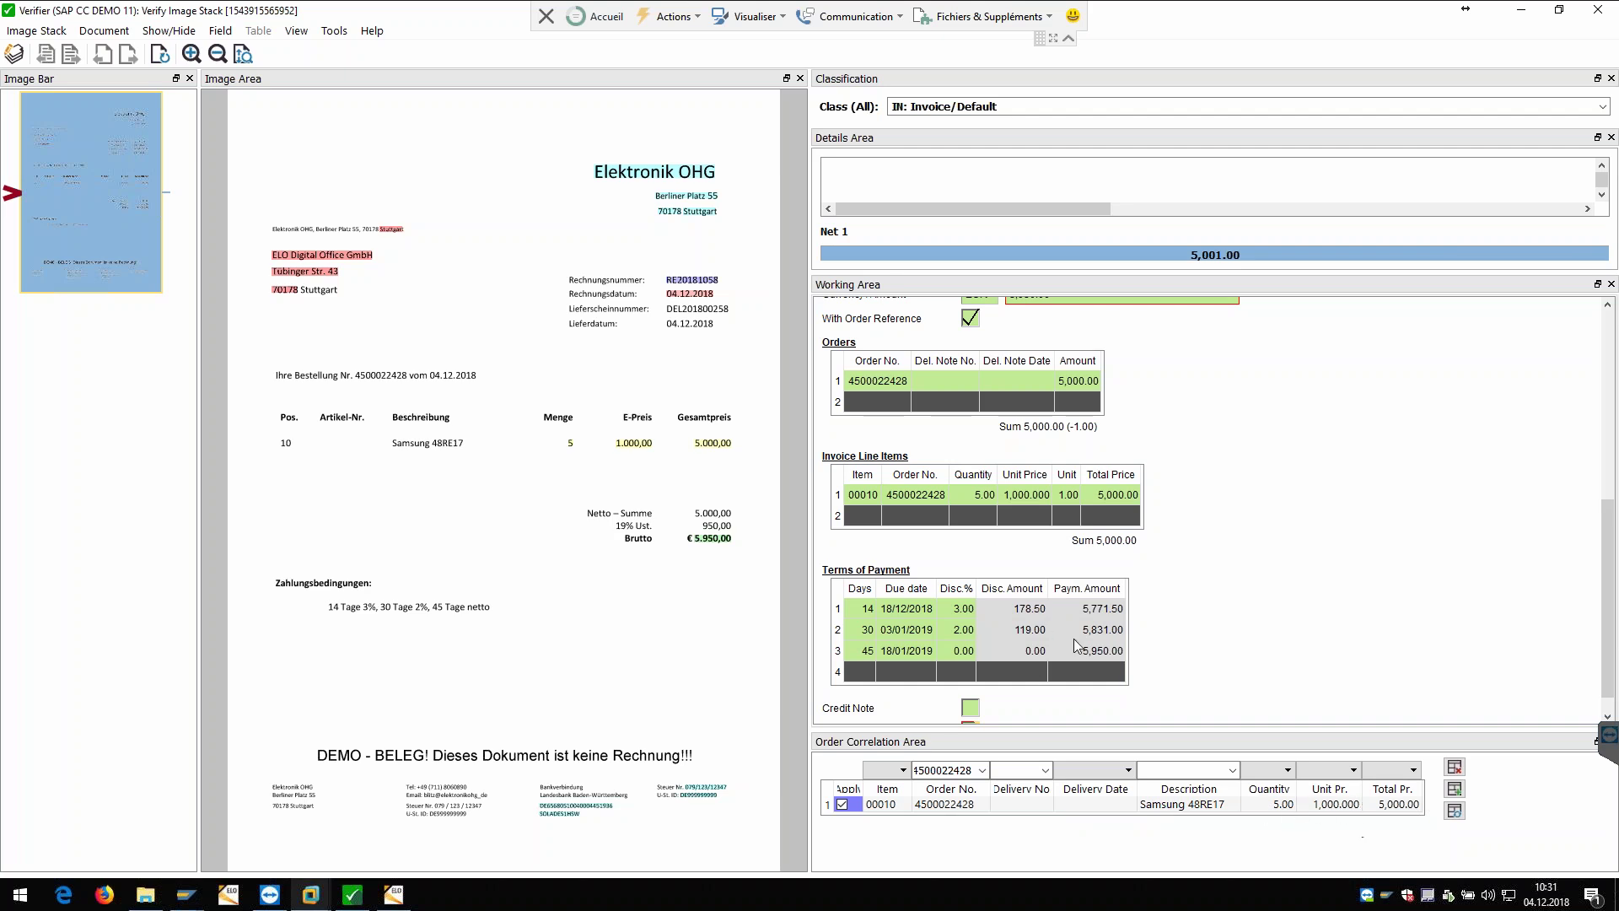
# Step: Restore Net 1 to 5,000.00 and confirm the verified invoice document
pyautogui.scroll(3, 1075, 646)
pyautogui.click(992, 369)
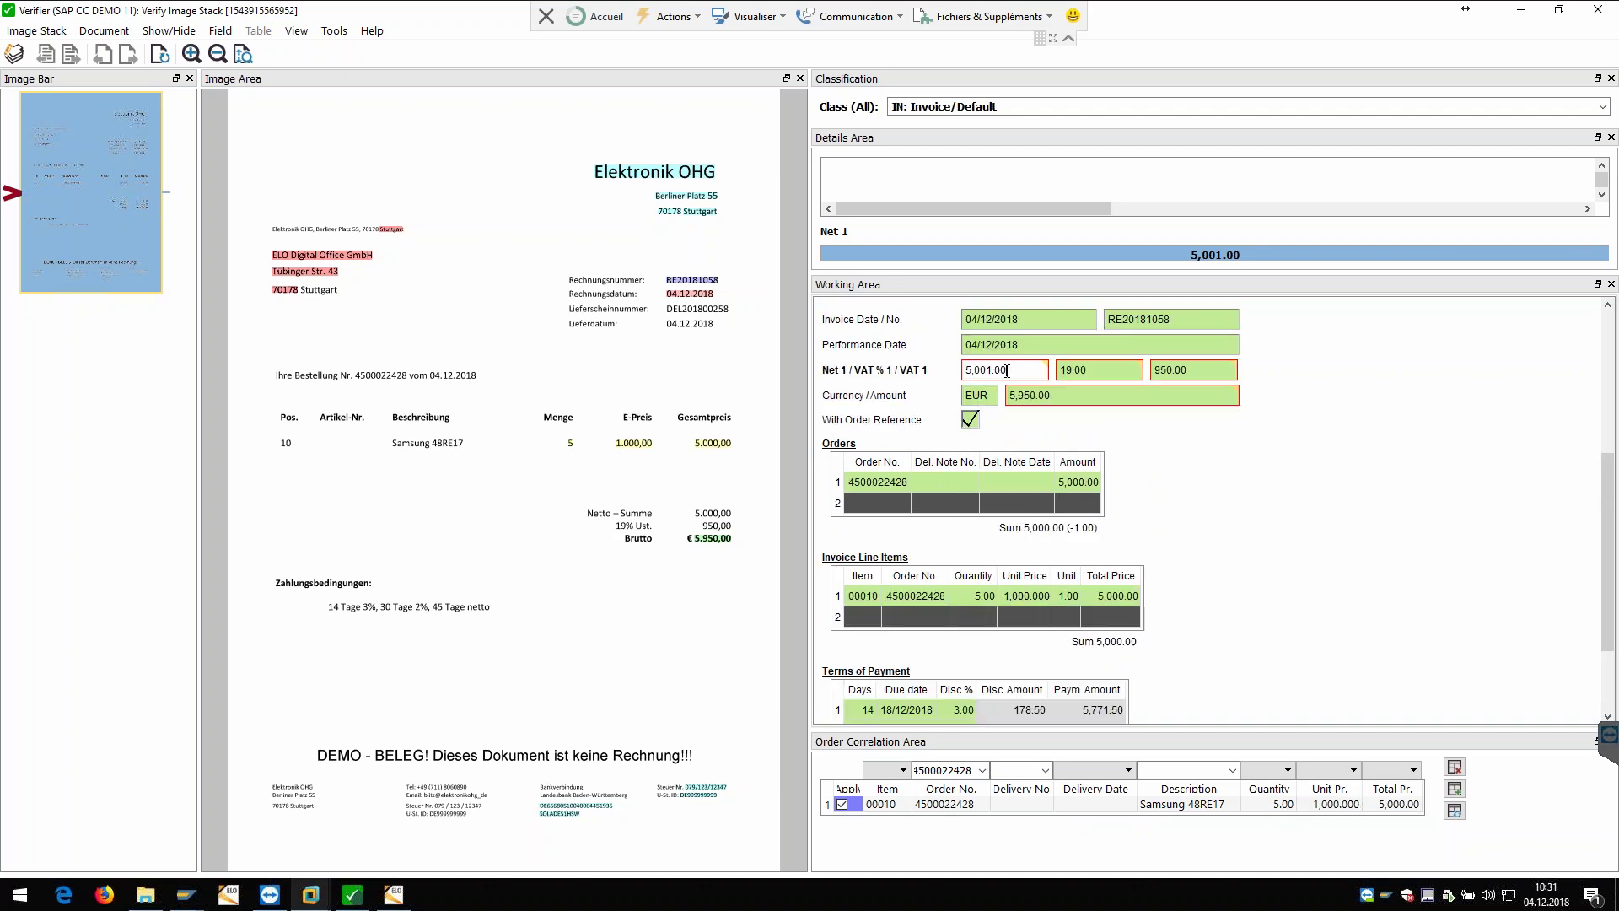
pyautogui.moveTo(987, 369); pyautogui.dragTo(1005, 416)
pyautogui.write('0')
pyautogui.press('Return')
pyautogui.scroll(-4, 1119, 557)
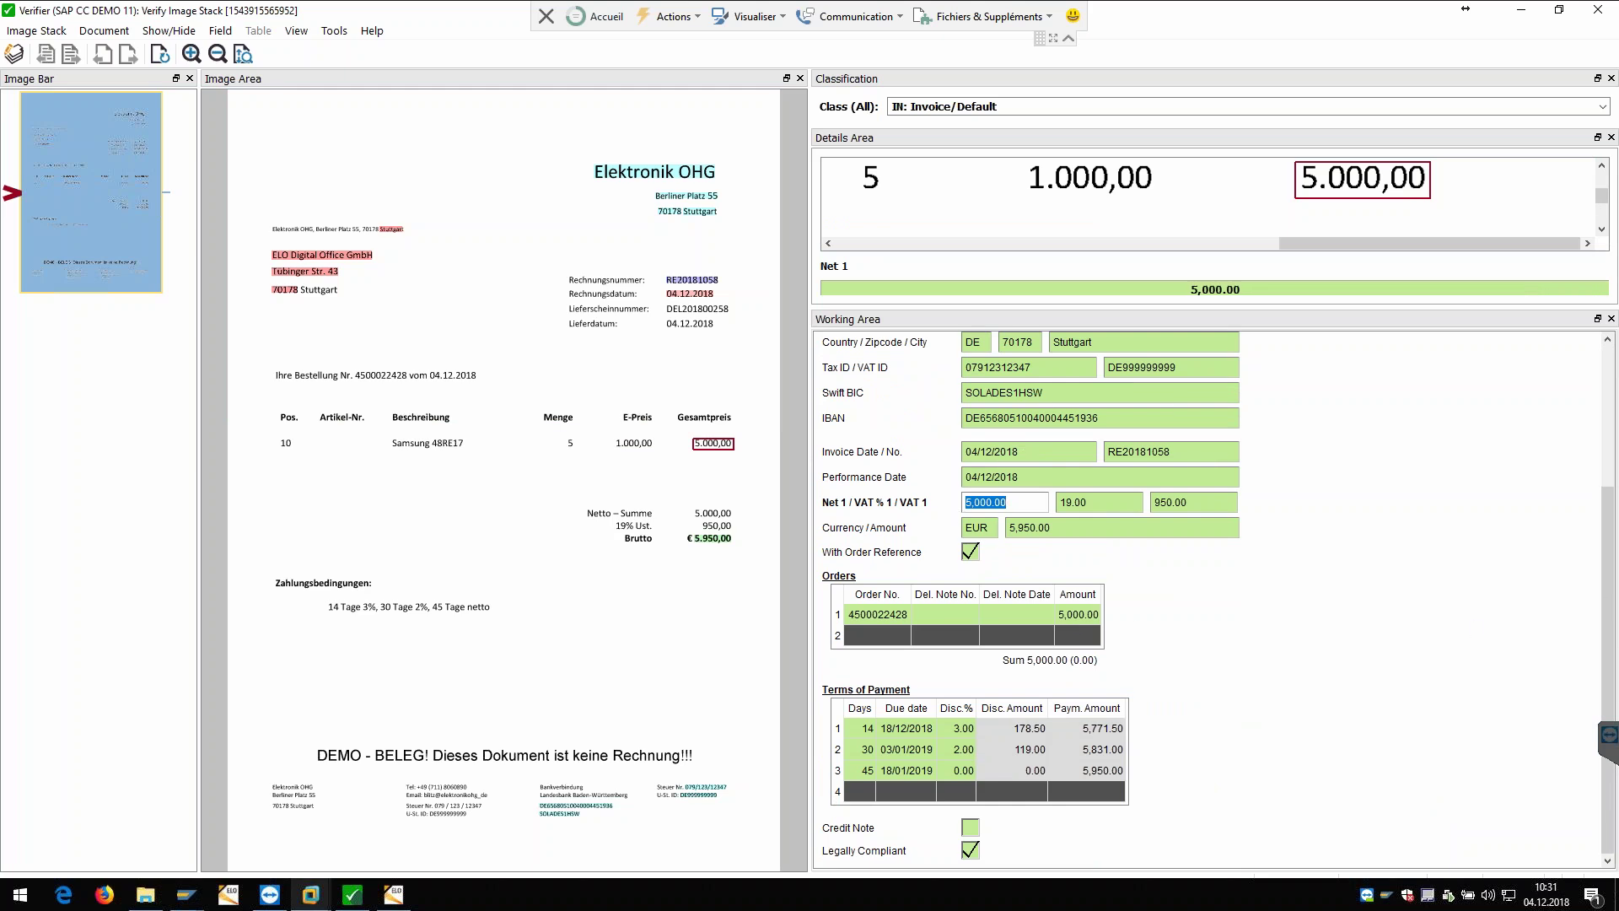
pyautogui.press('Return')
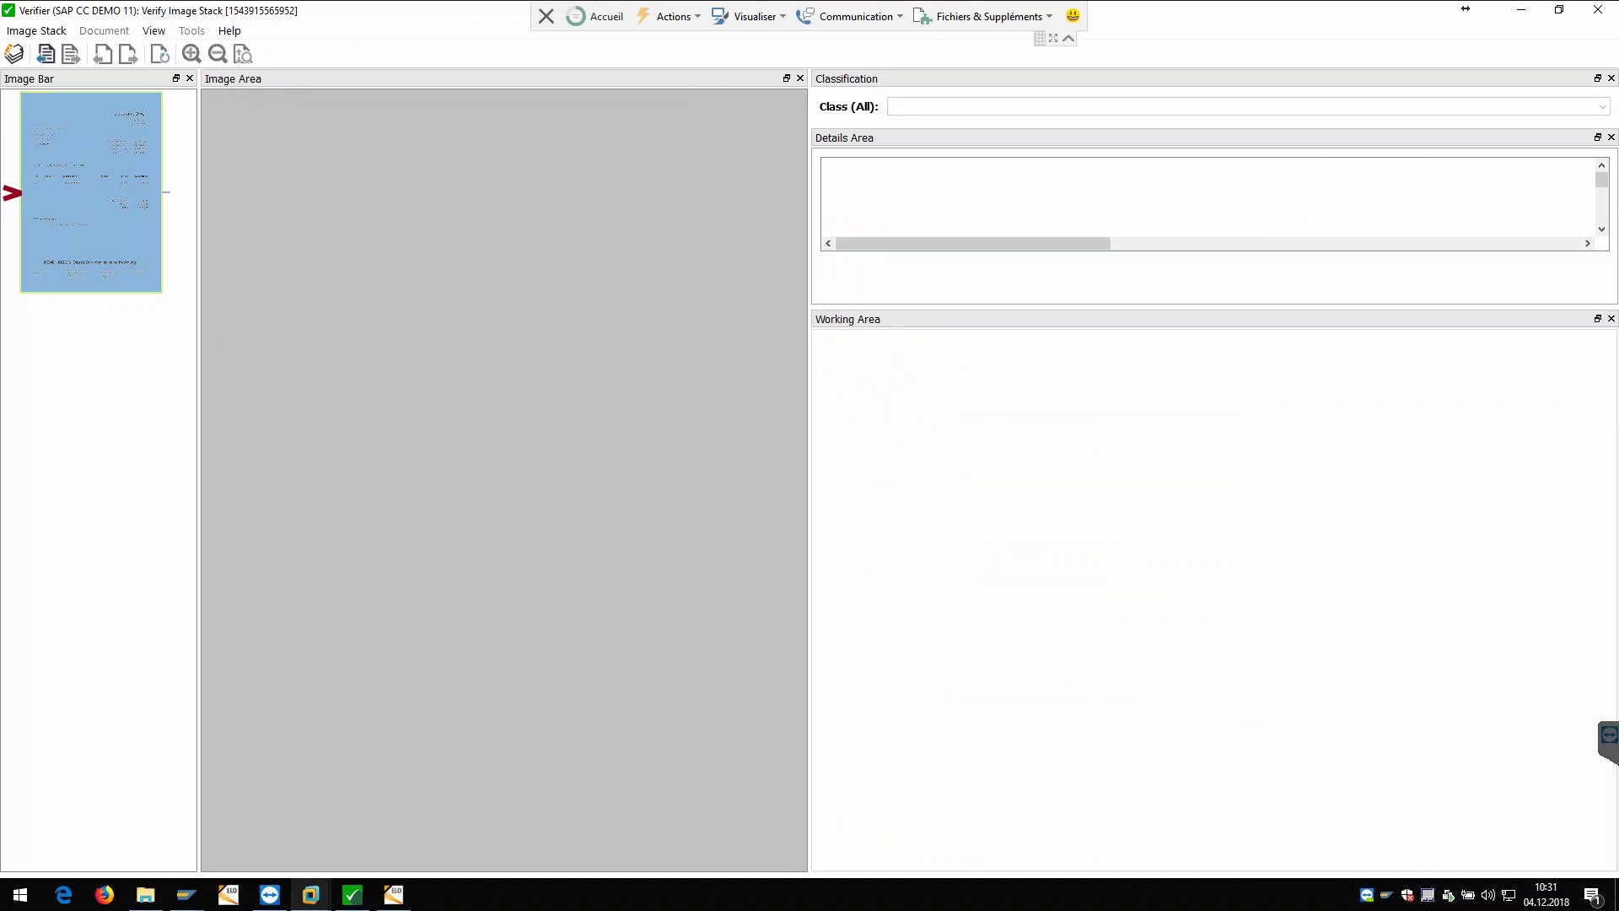
# Step: Close the Verify Image Stack window and minimize the Verifier_elomesse stack list
pyautogui.click(1598, 9)
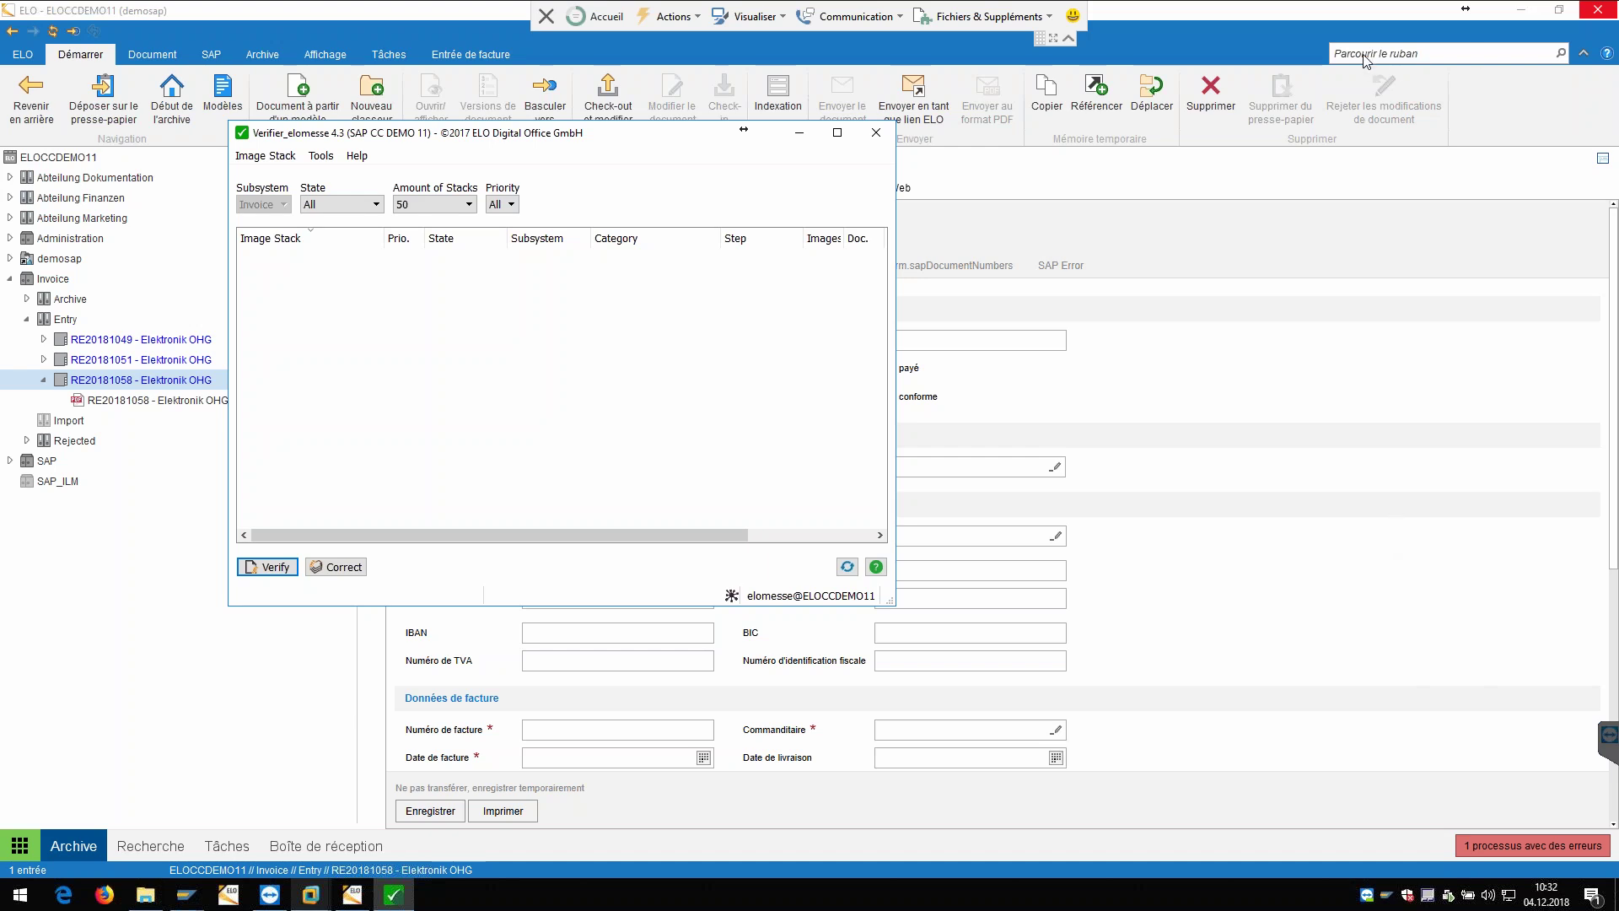
pyautogui.click(802, 137)
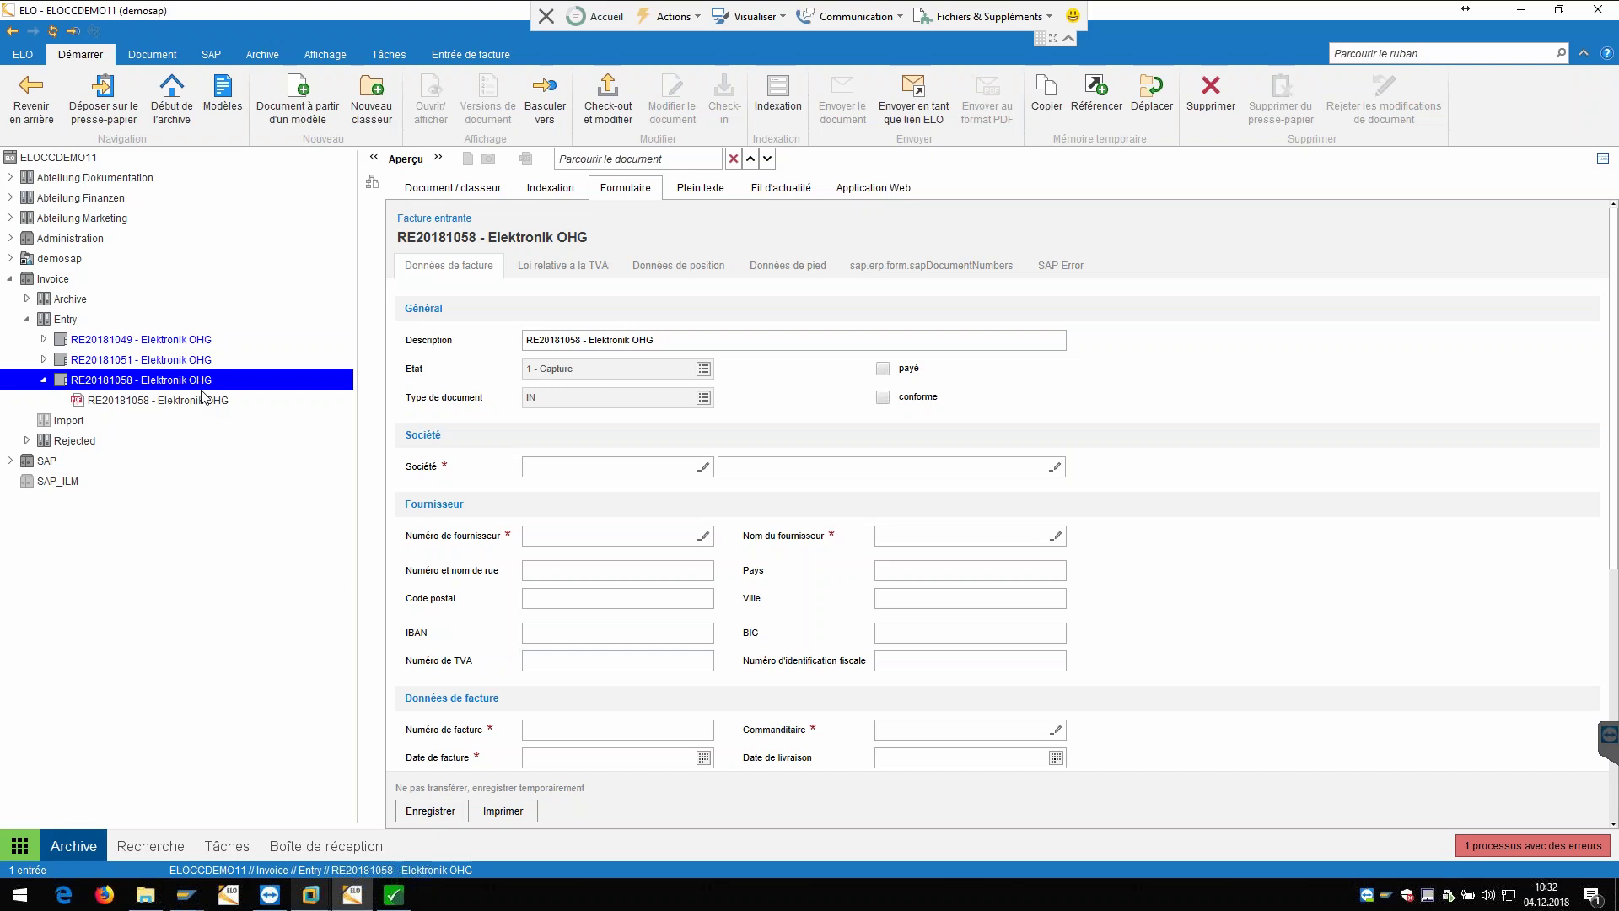
pyautogui.click(372, 184)
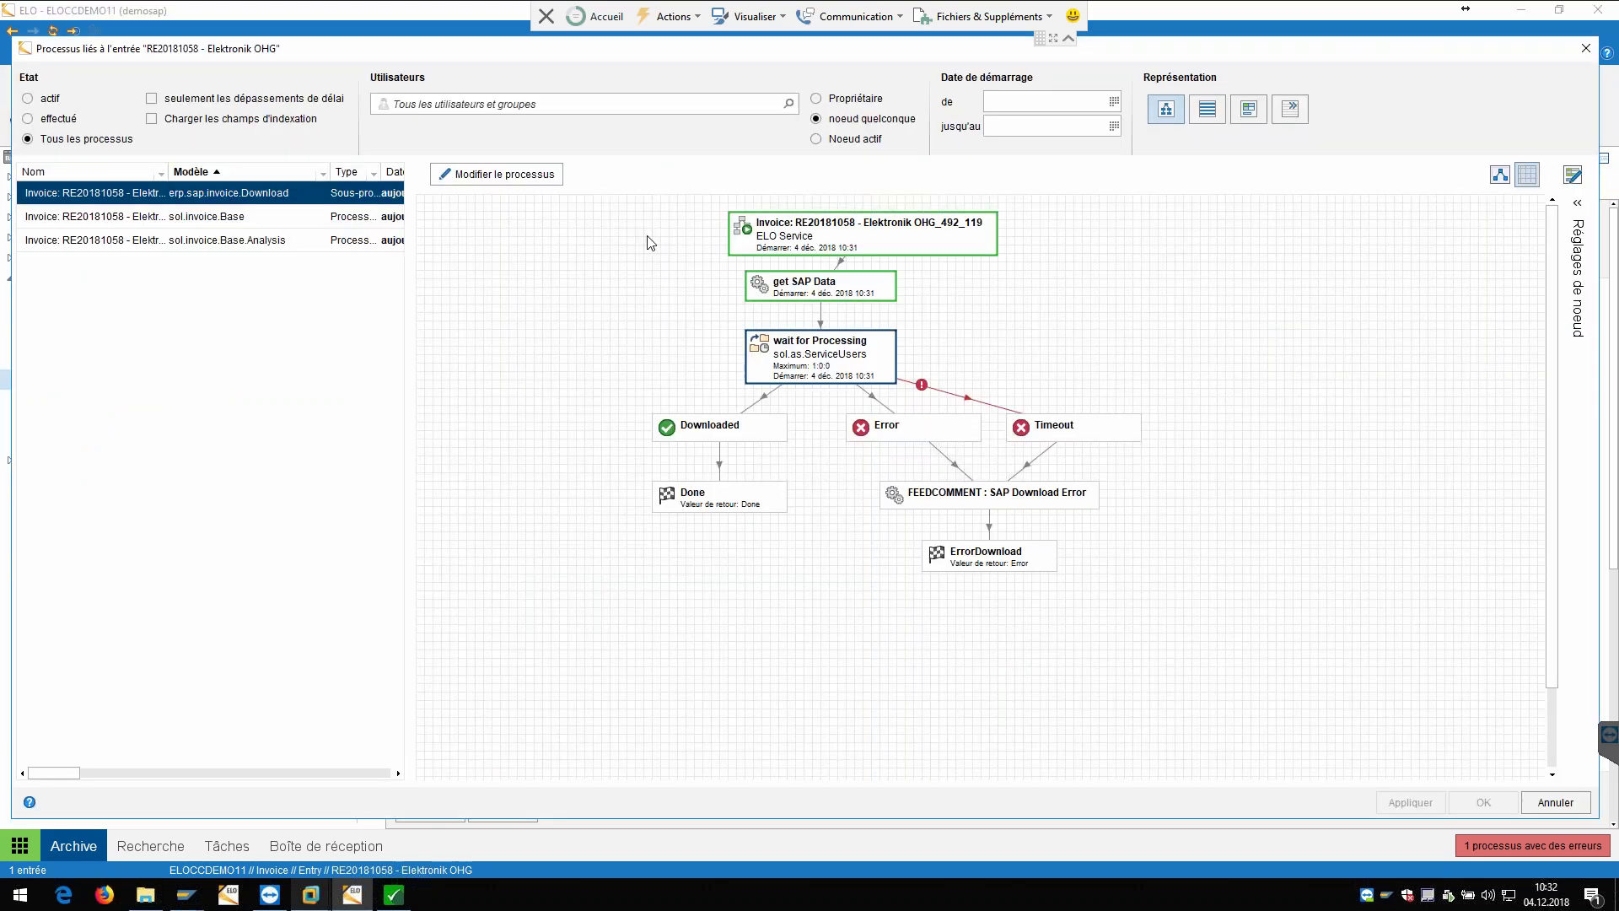
pyautogui.click(230, 216)
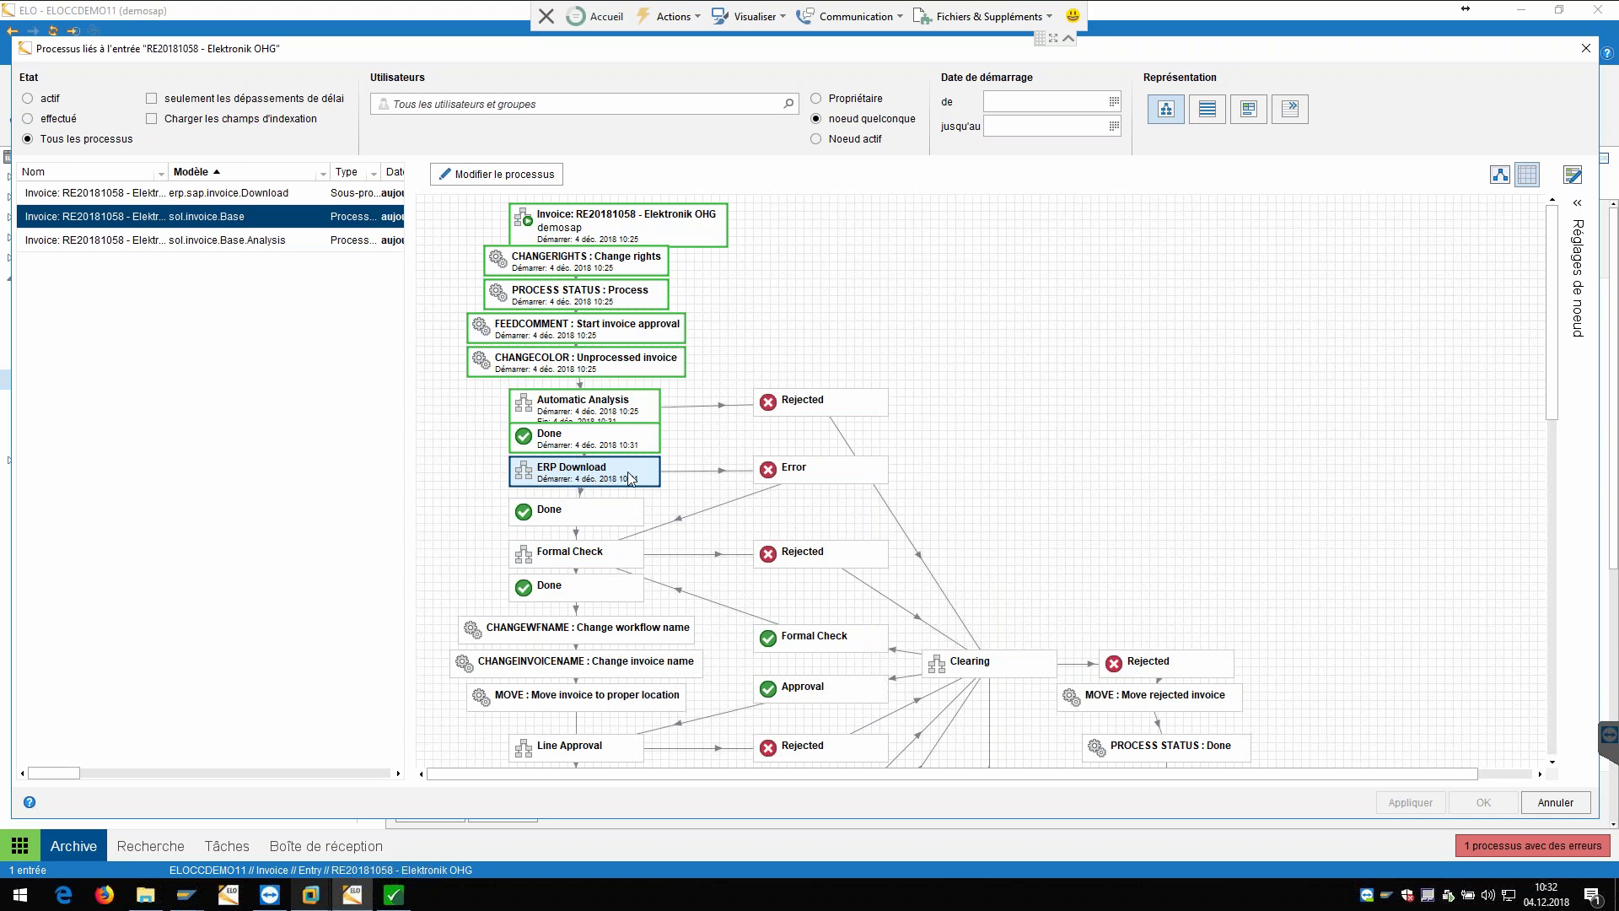
pyautogui.click(56, 120)
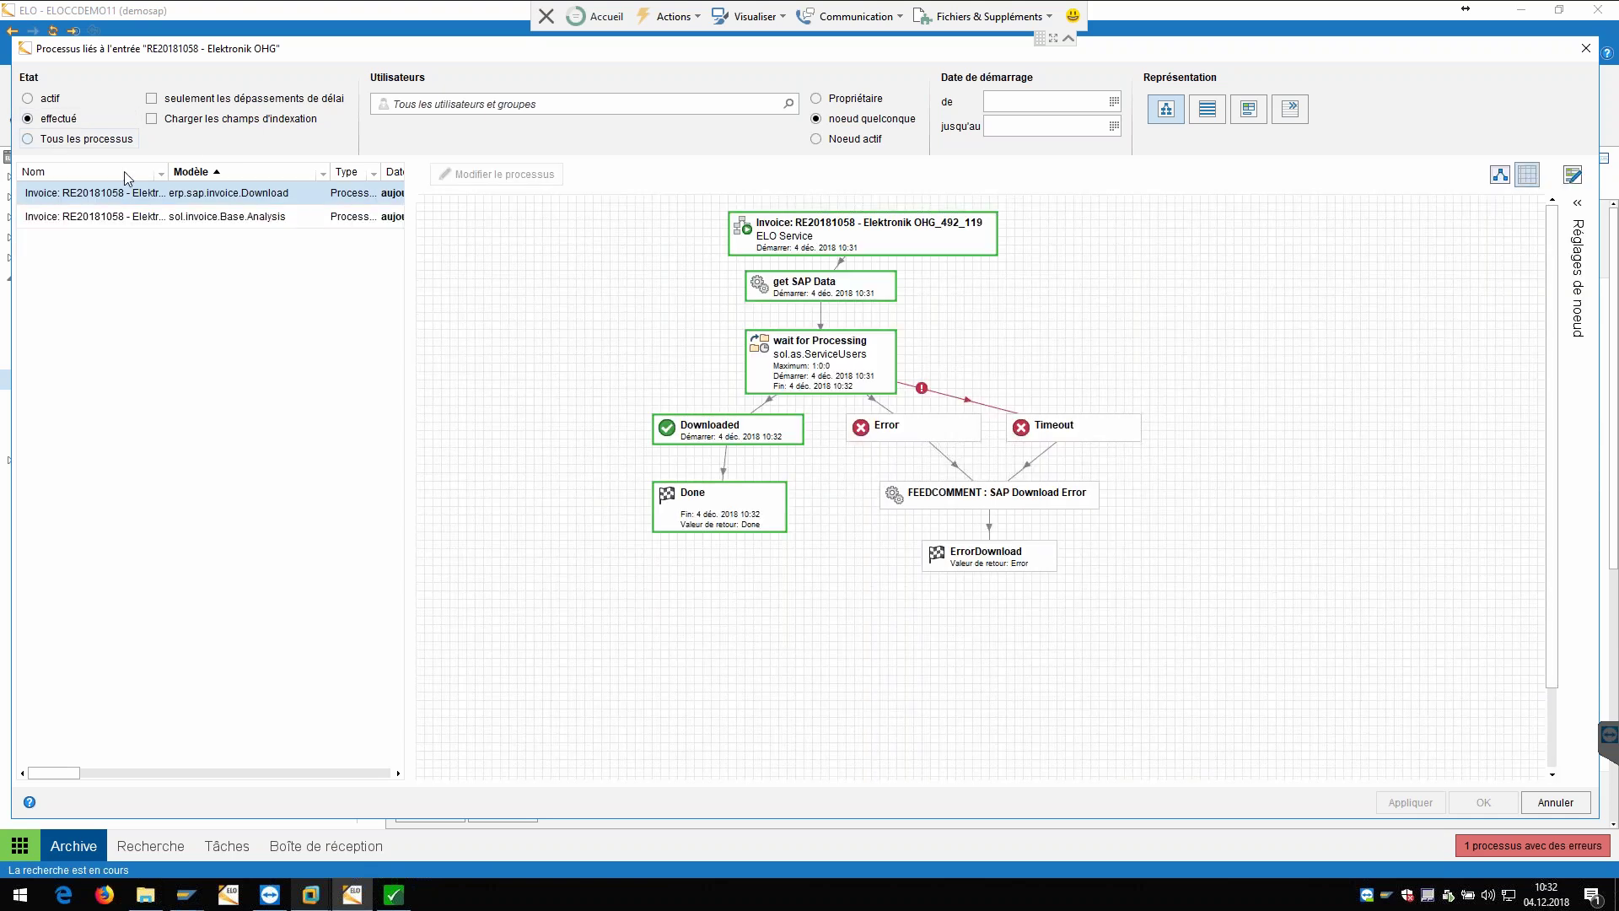
pyautogui.click(72, 140)
pyautogui.click(124, 220)
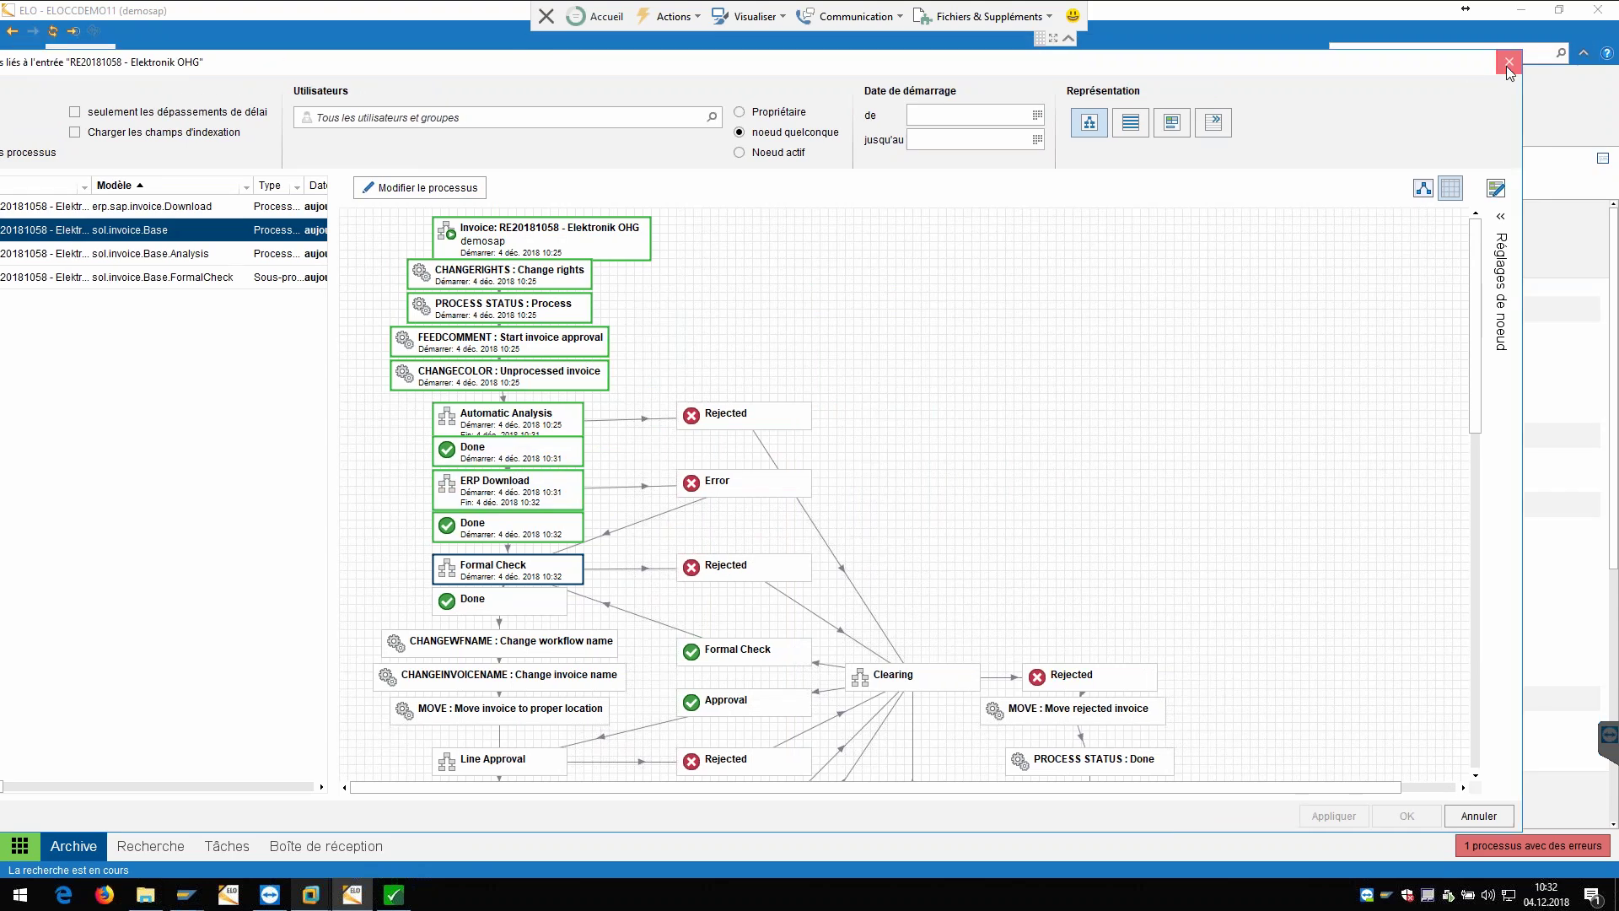
pyautogui.click(1509, 61)
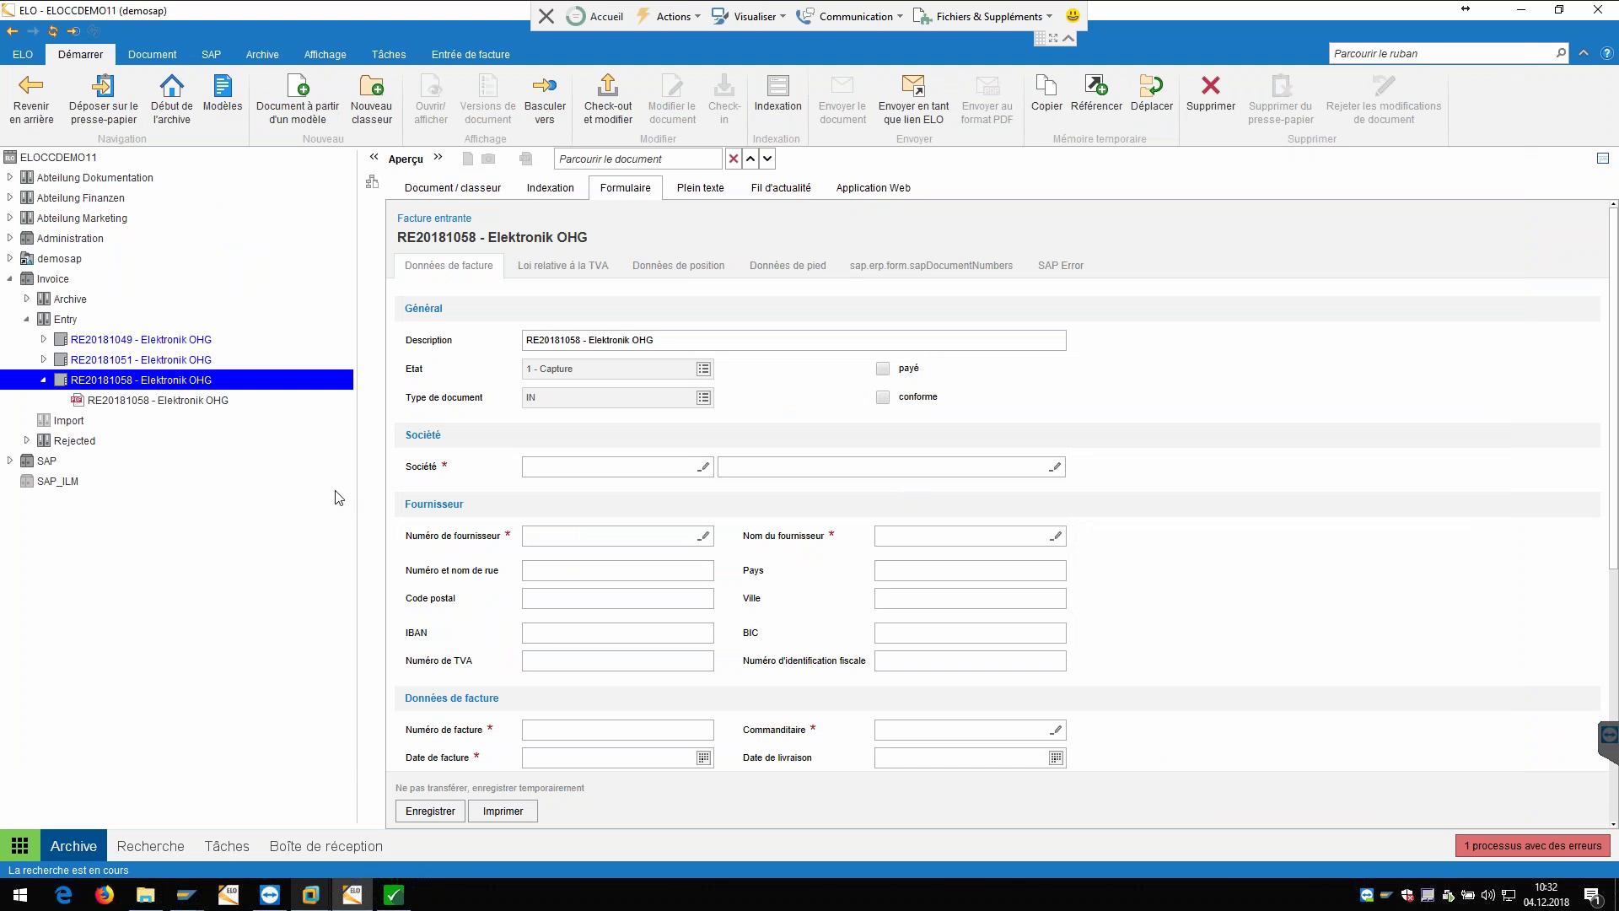
# Step: Open the FormulaireA task for Invoice RE20181058 from the Tâches list
pyautogui.click(245, 846)
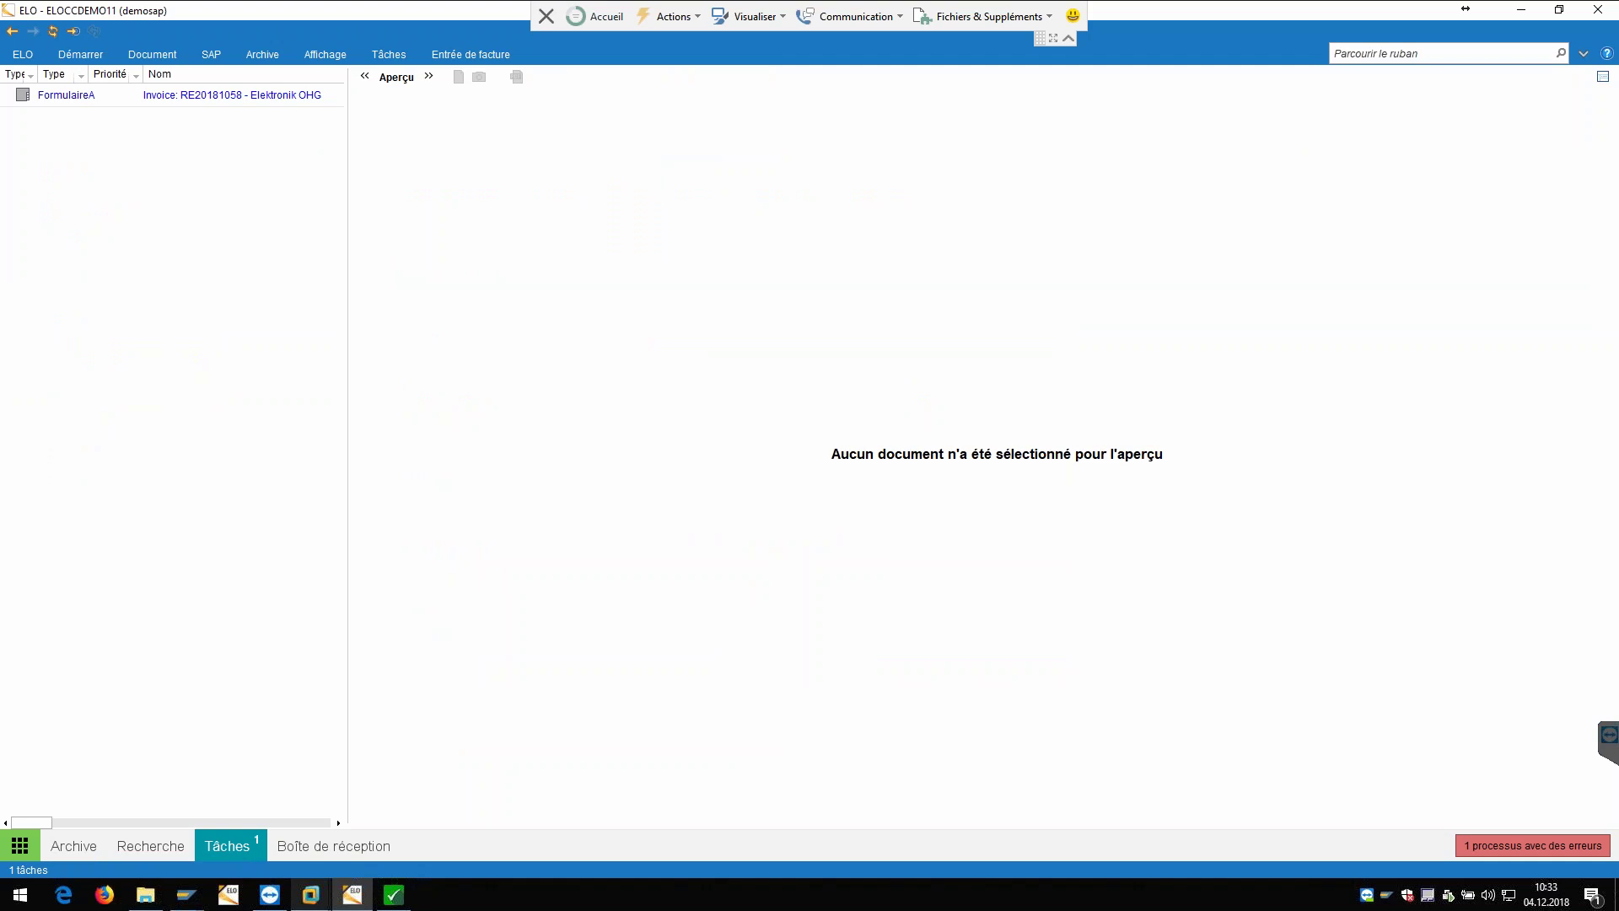
pyautogui.click(231, 98)
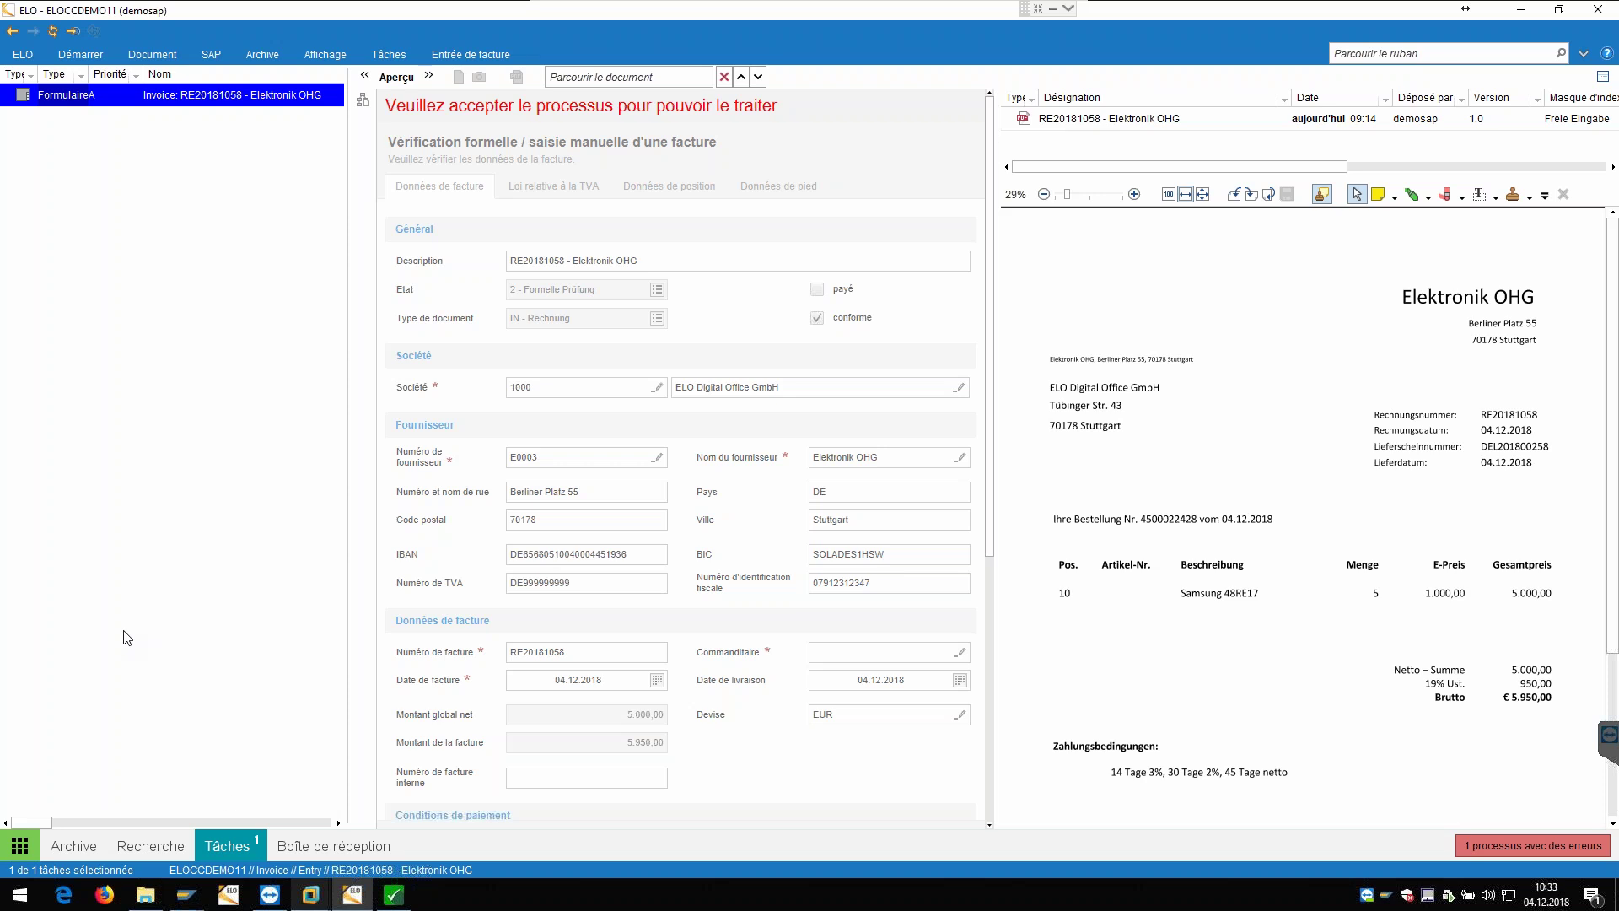
# Step: Accept the RE20181058 task and review its position and footer data tabs
pyautogui.rightClick(273, 96)
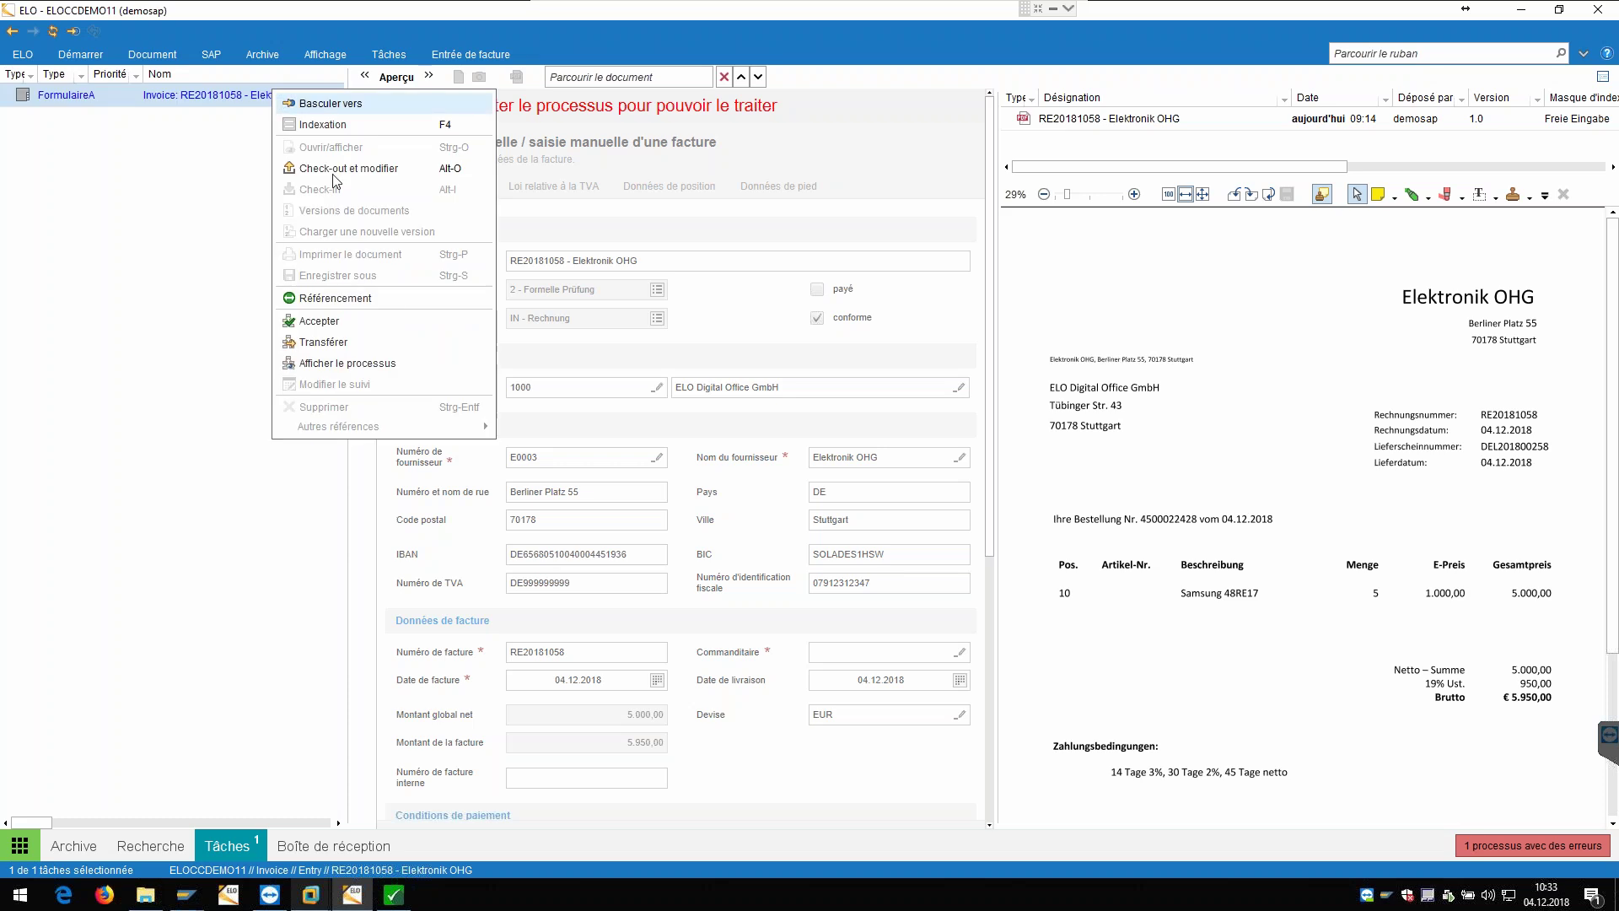
pyautogui.click(328, 324)
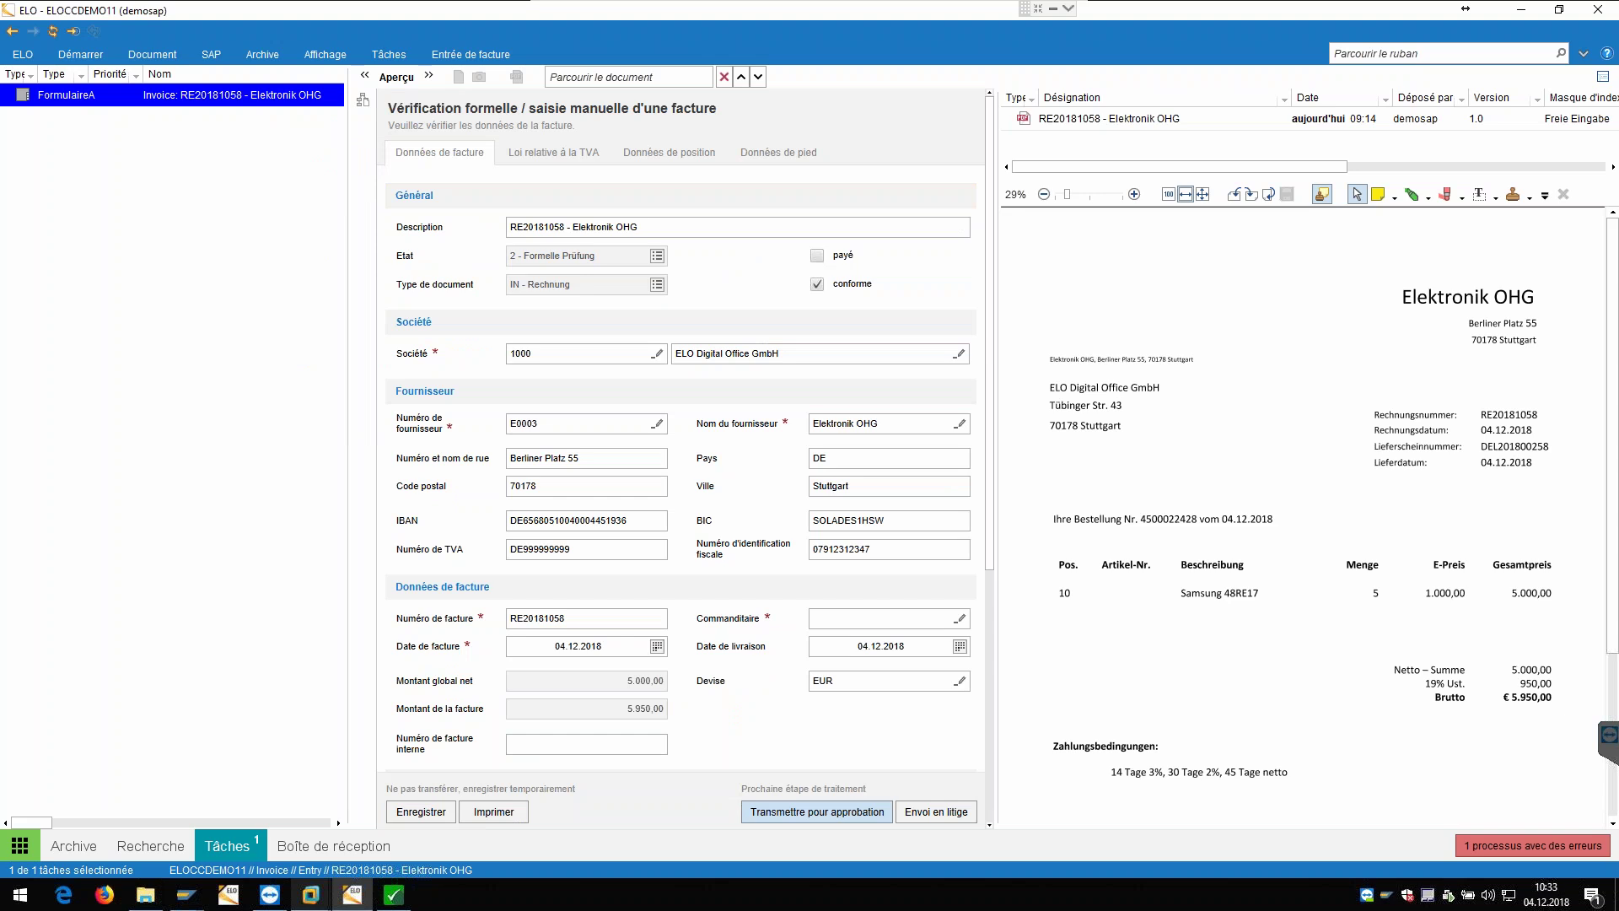
pyautogui.click(842, 620)
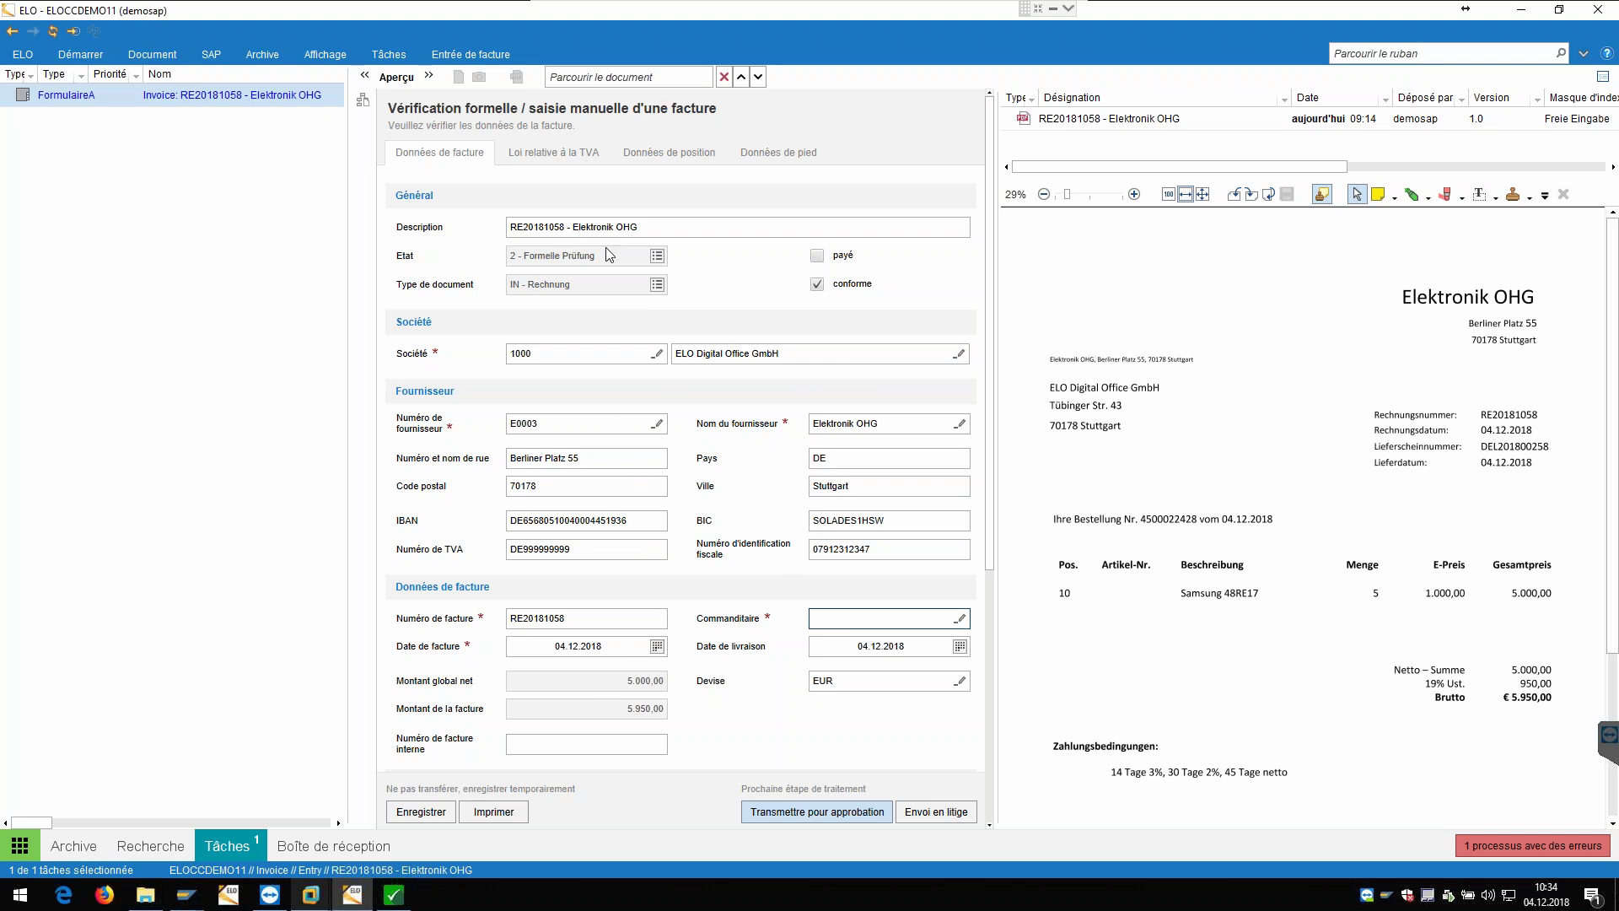
pyautogui.click(690, 156)
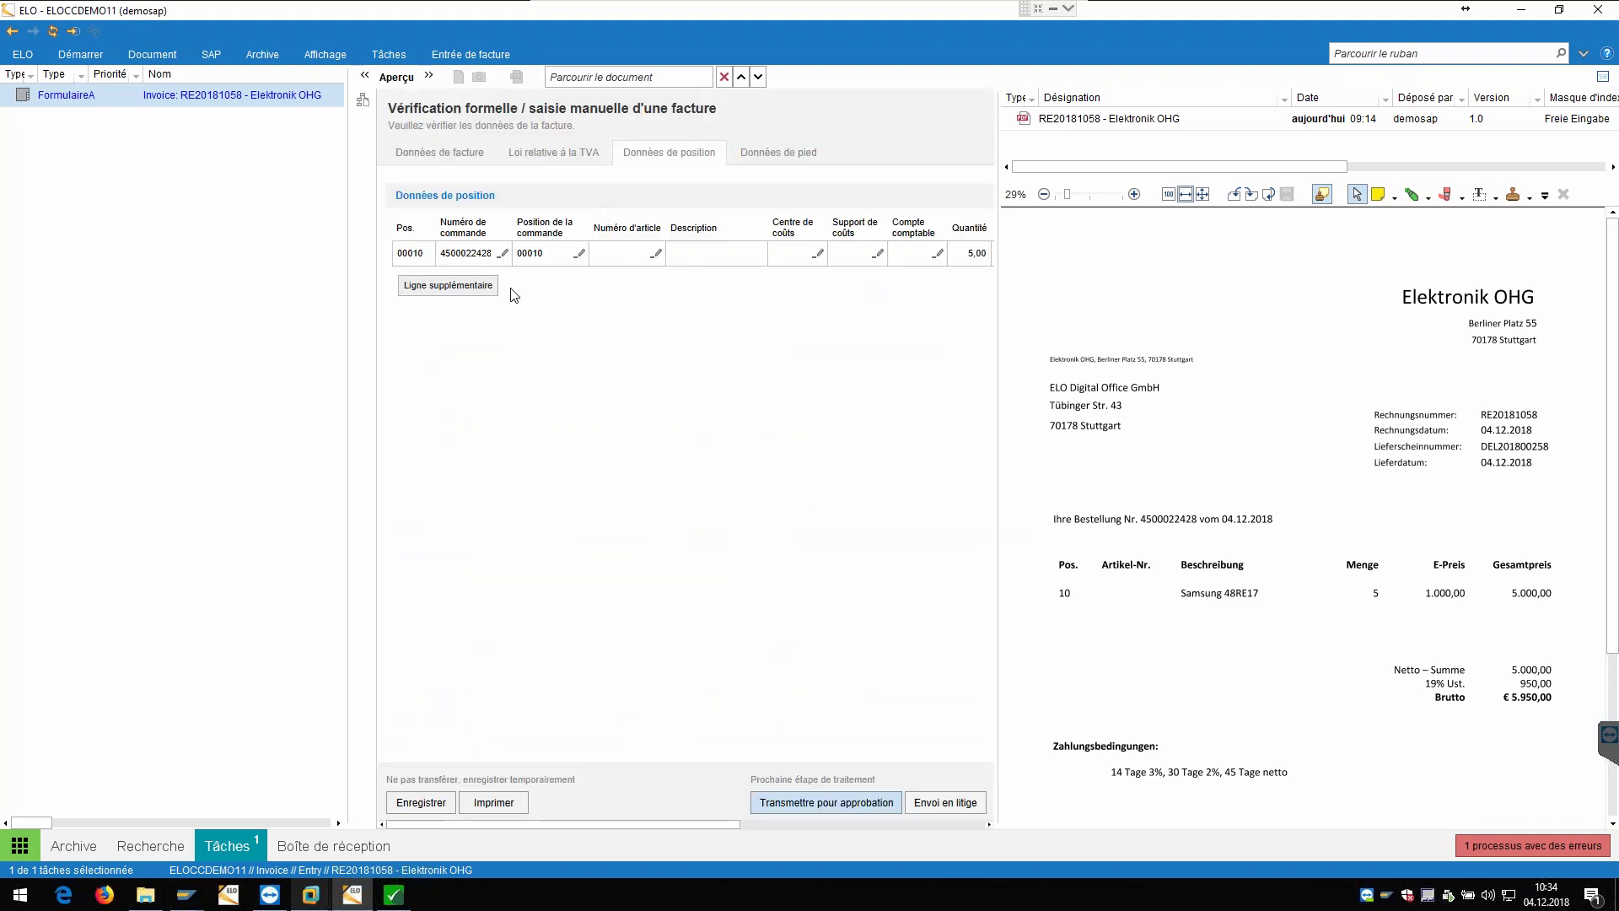
pyautogui.click(777, 153)
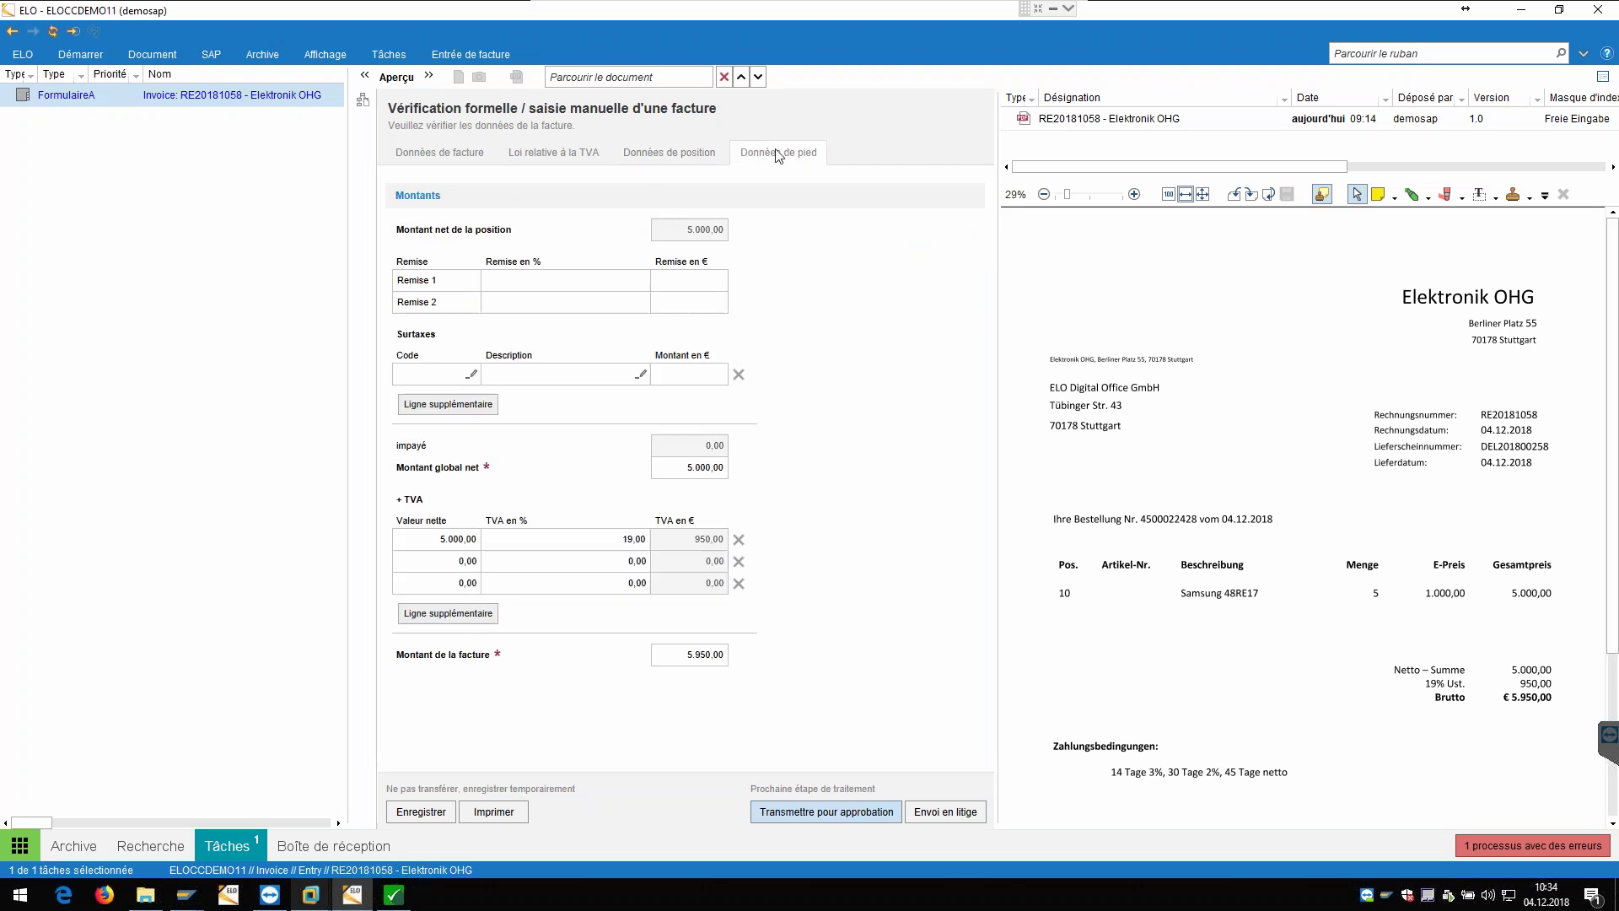
pyautogui.click(439, 153)
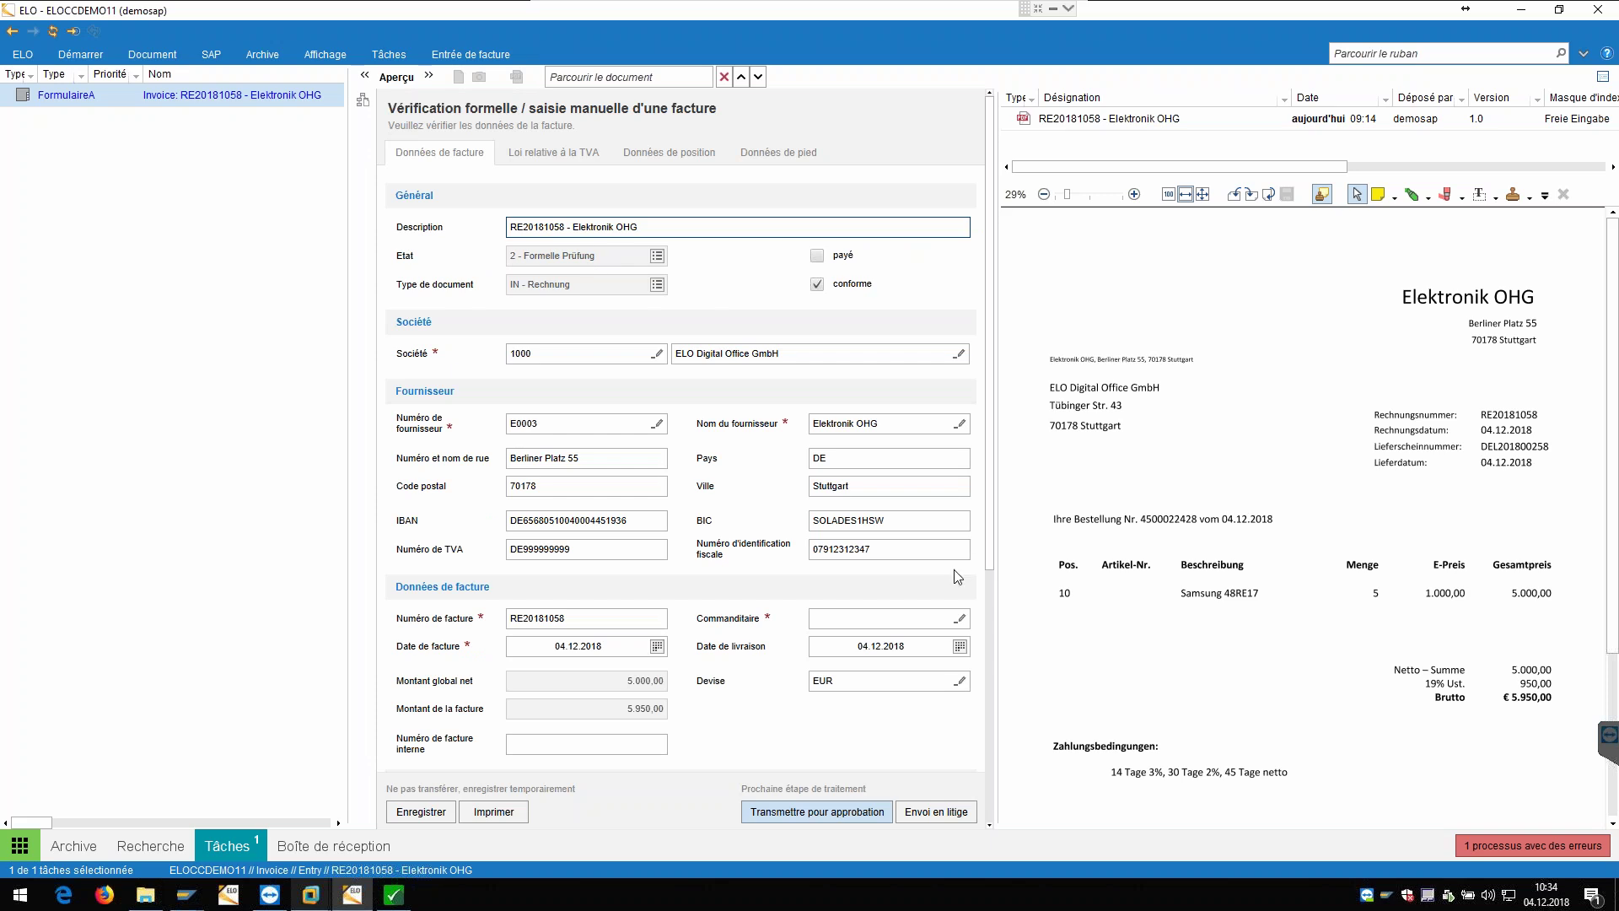
# Step: Set Commanditaire to the demo user and forward the invoice for approval
pyautogui.click(902, 618)
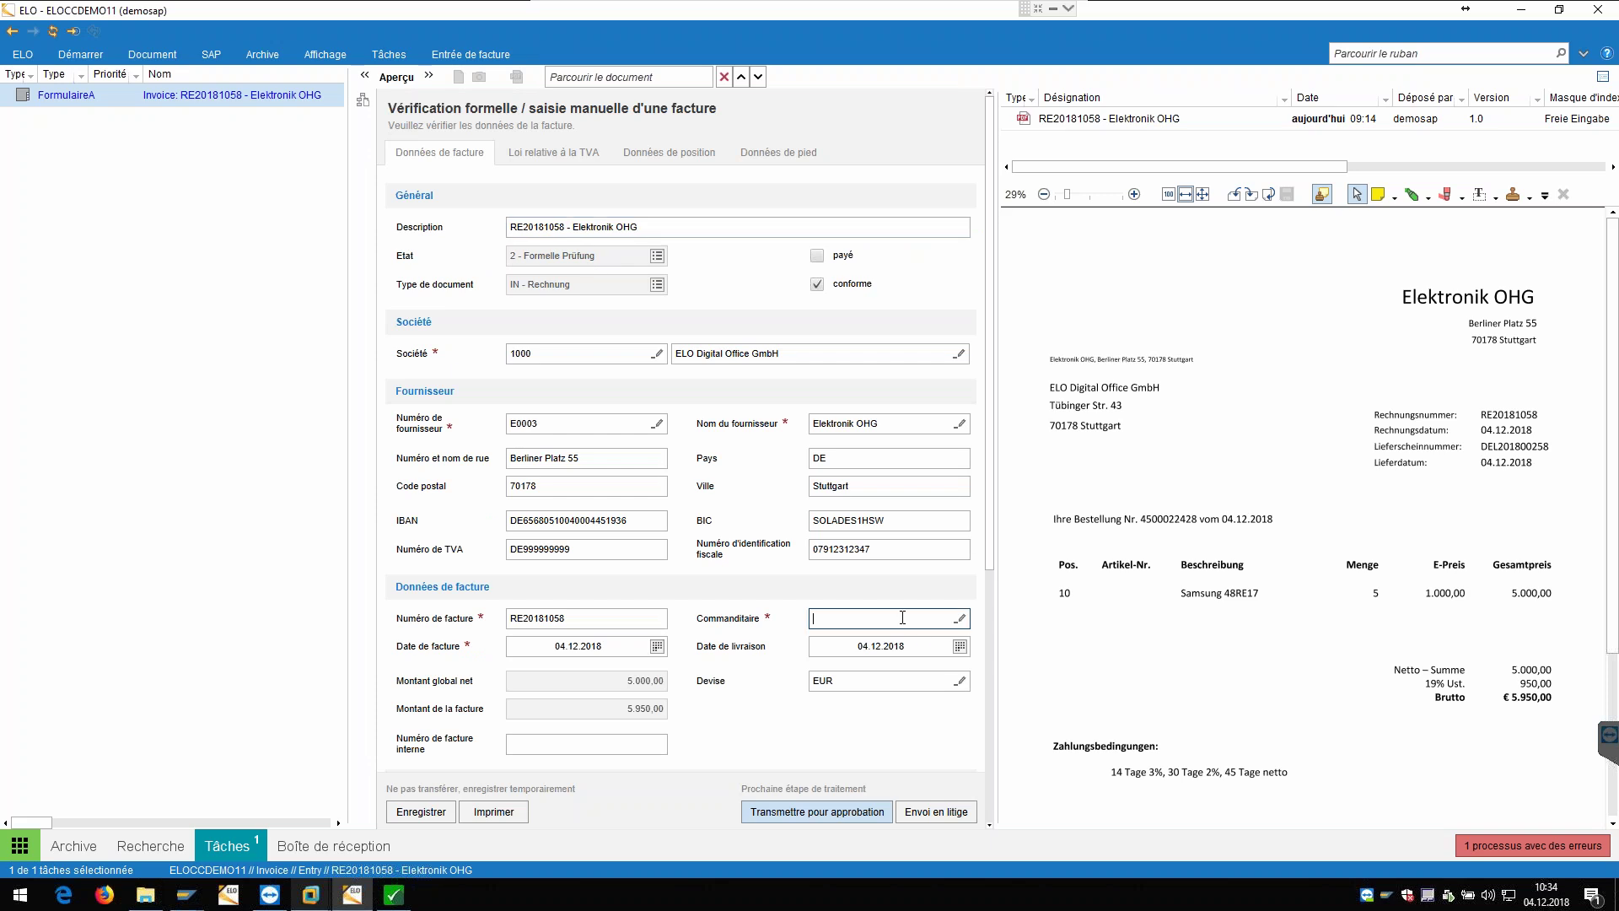
pyautogui.write('dem')
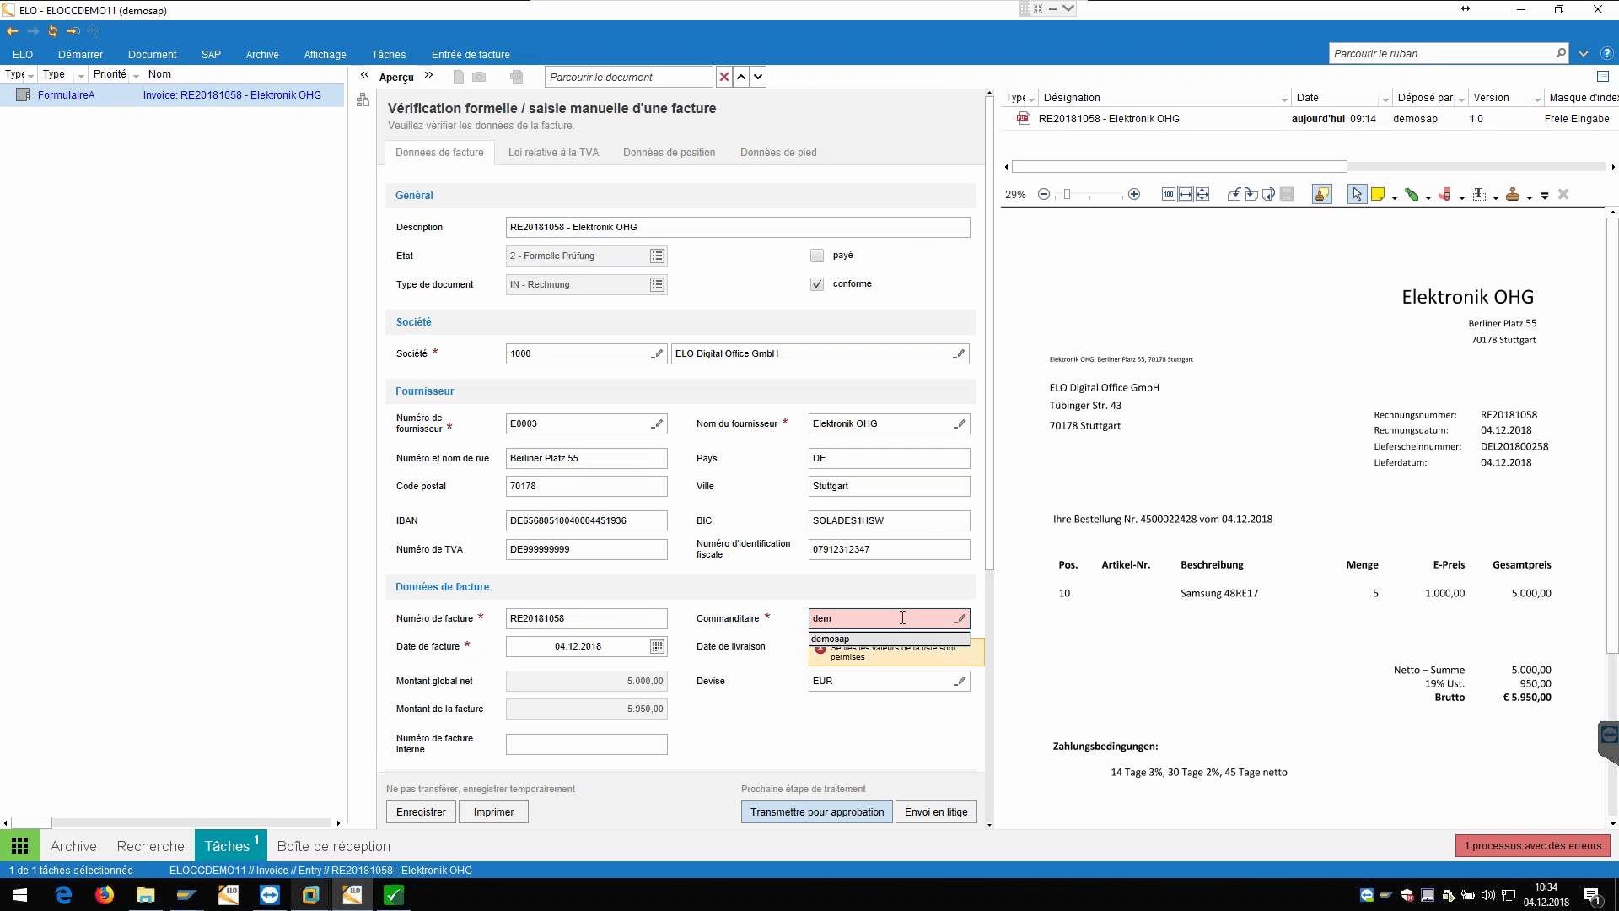
pyautogui.click(831, 637)
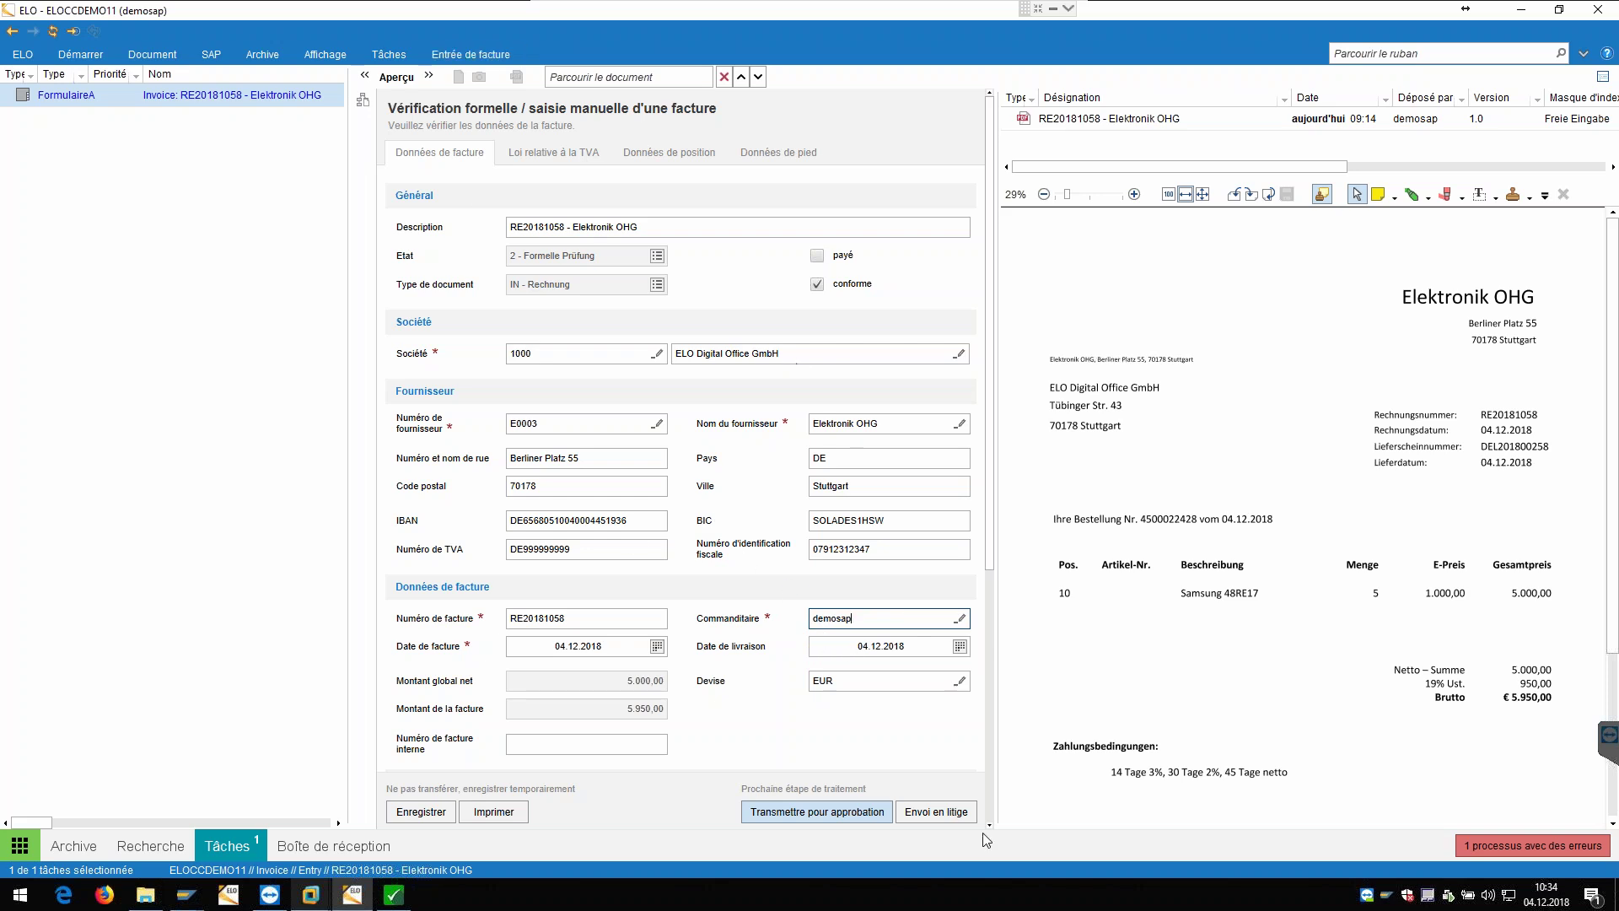
pyautogui.click(844, 815)
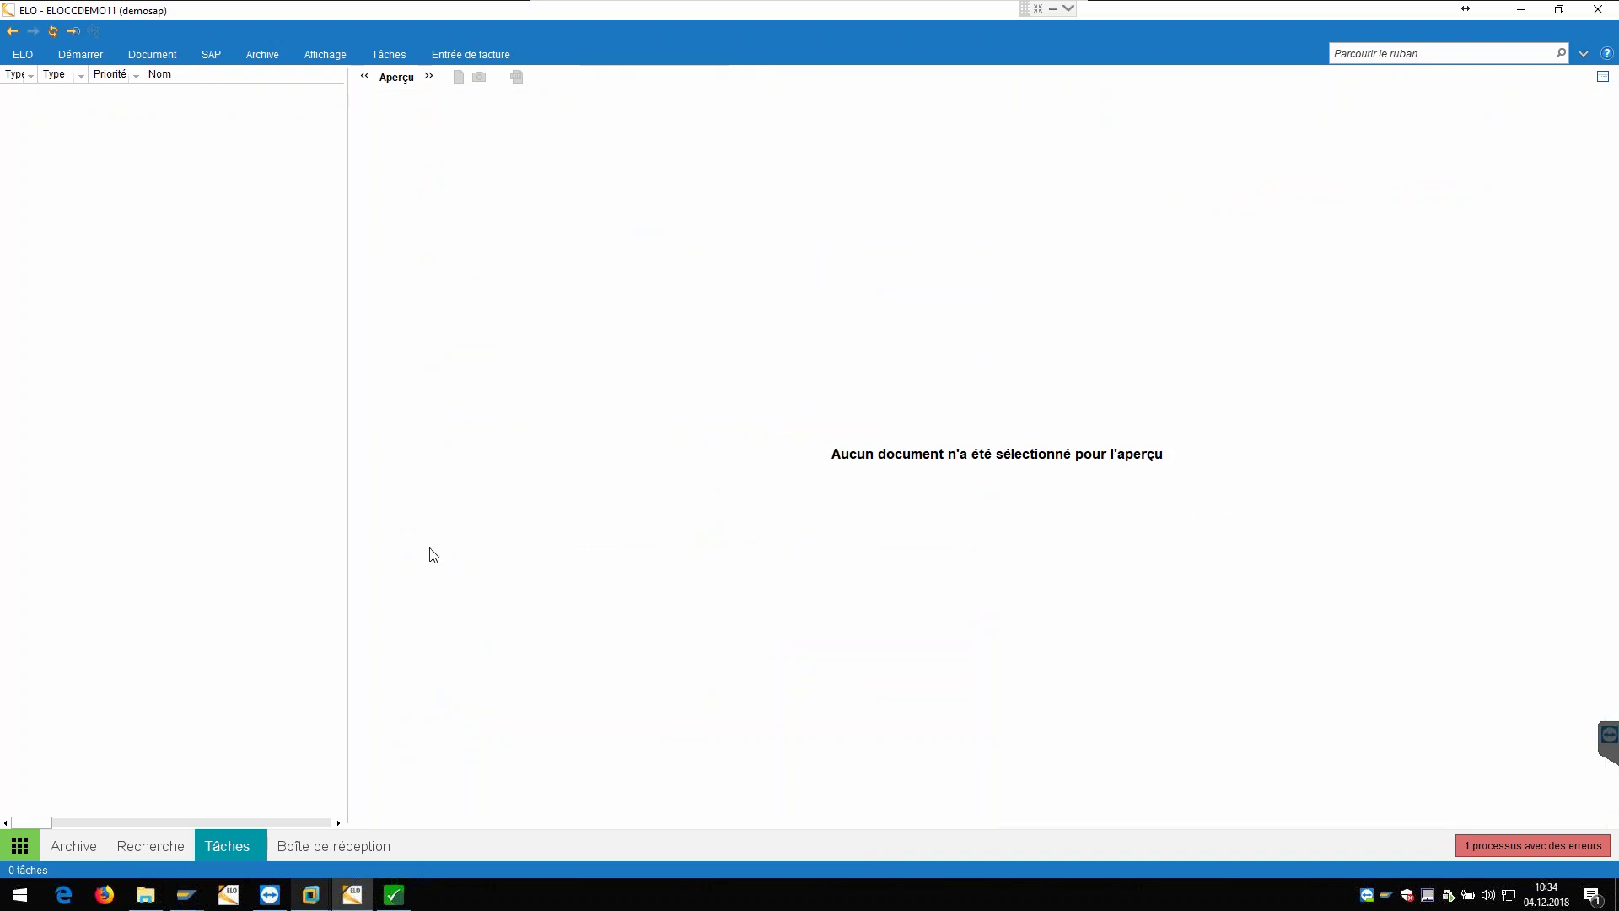
# Step: Approve the Validation de facture task and show the entry's linked processes
pyautogui.click(228, 96)
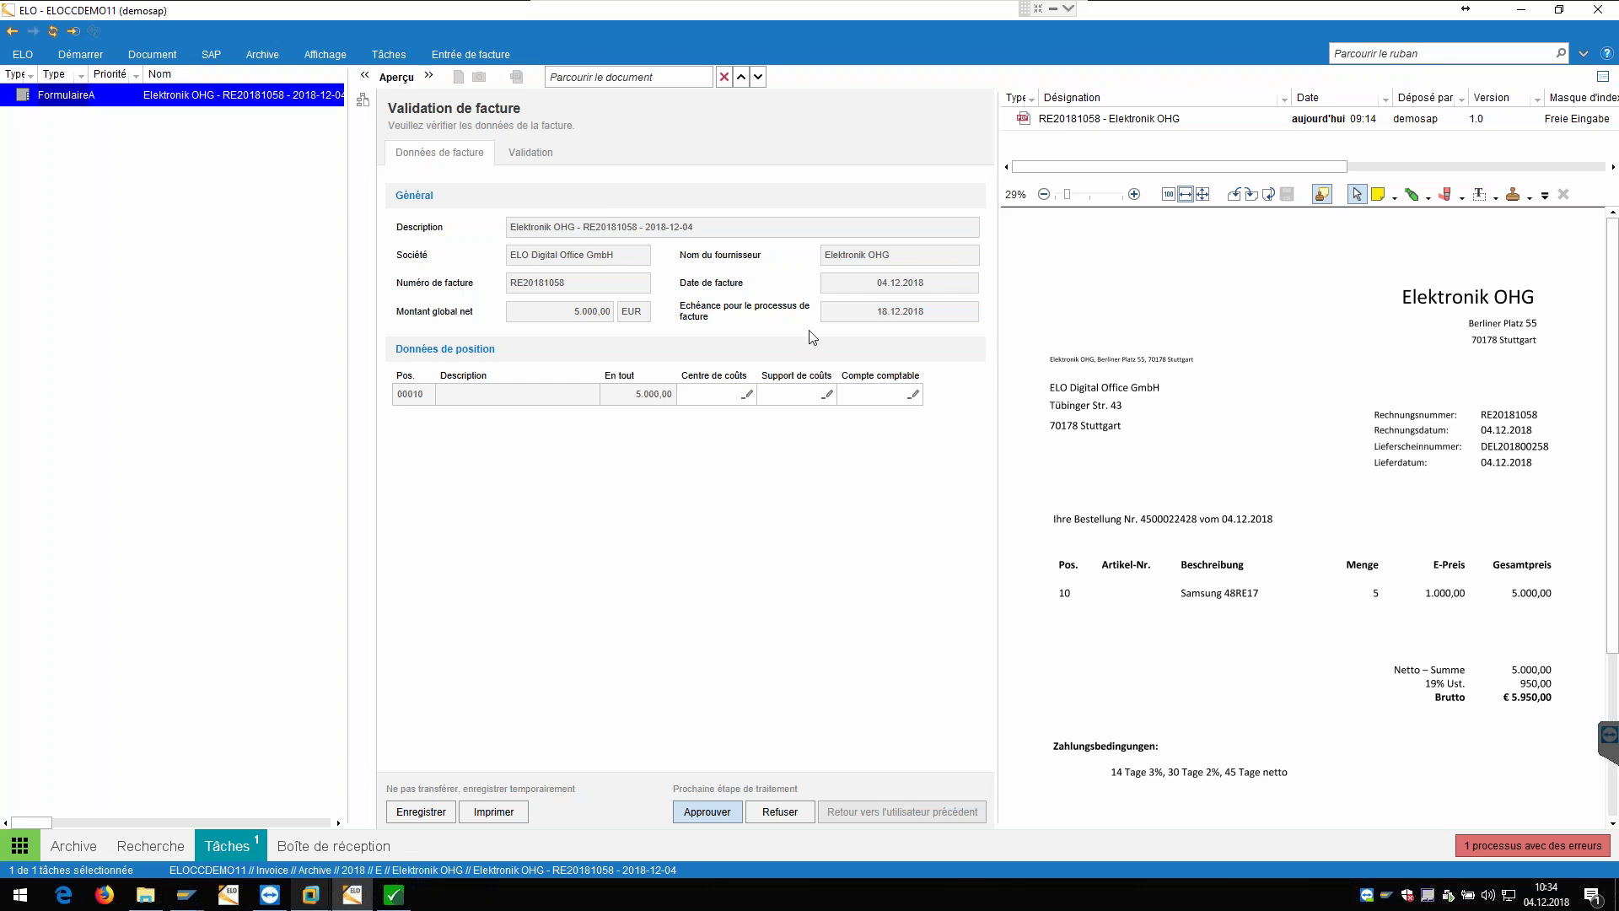
pyautogui.click(719, 812)
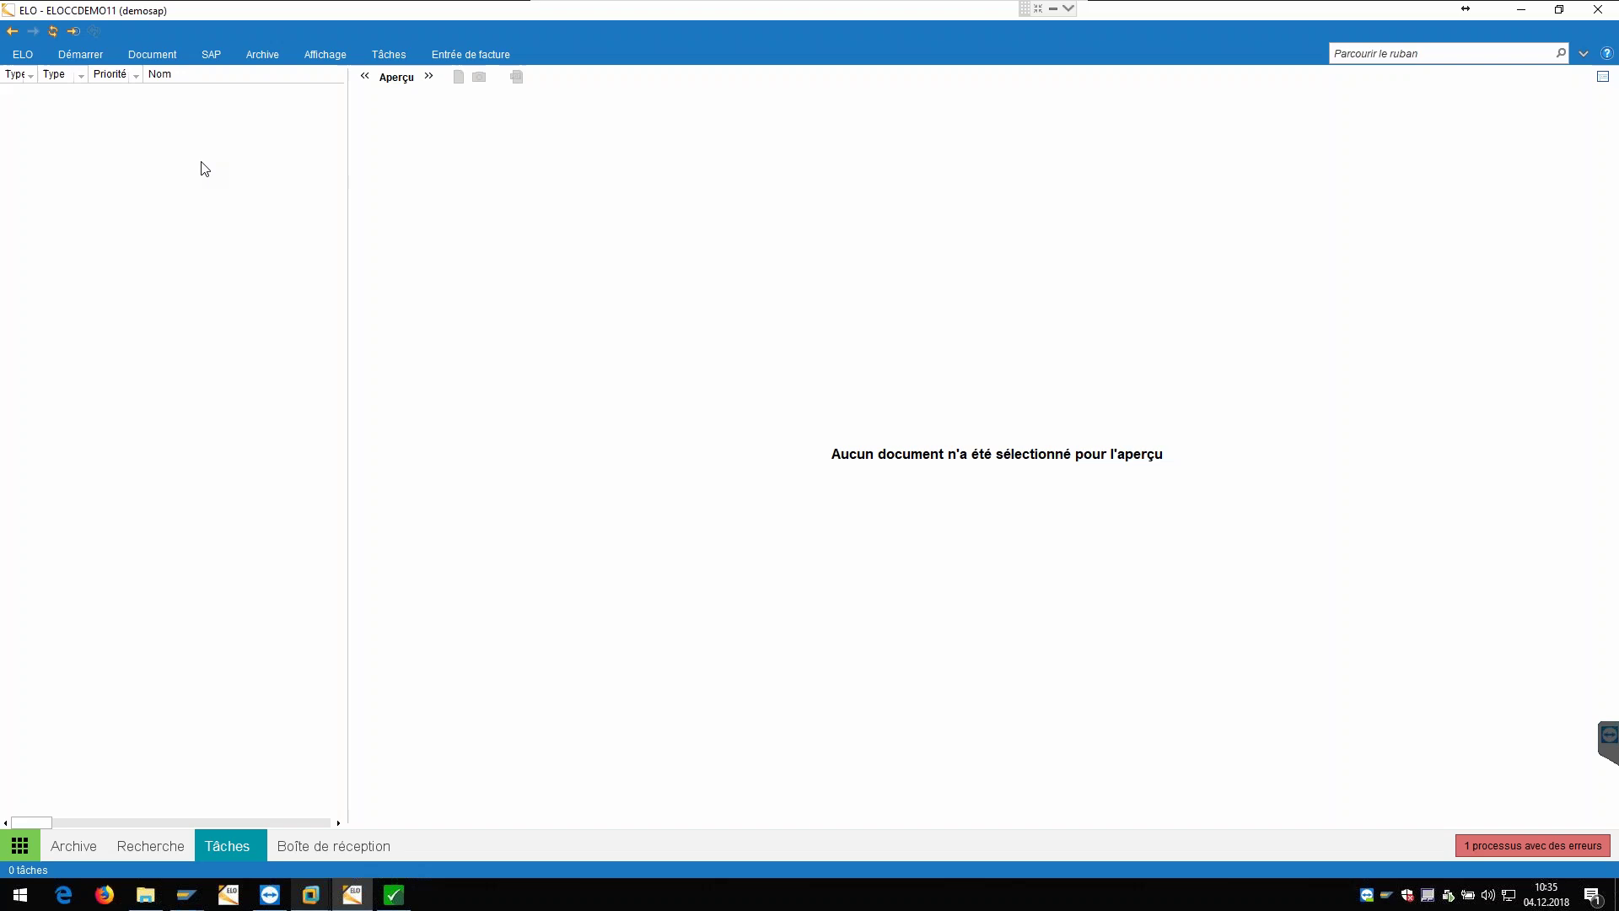
pyautogui.click(208, 100)
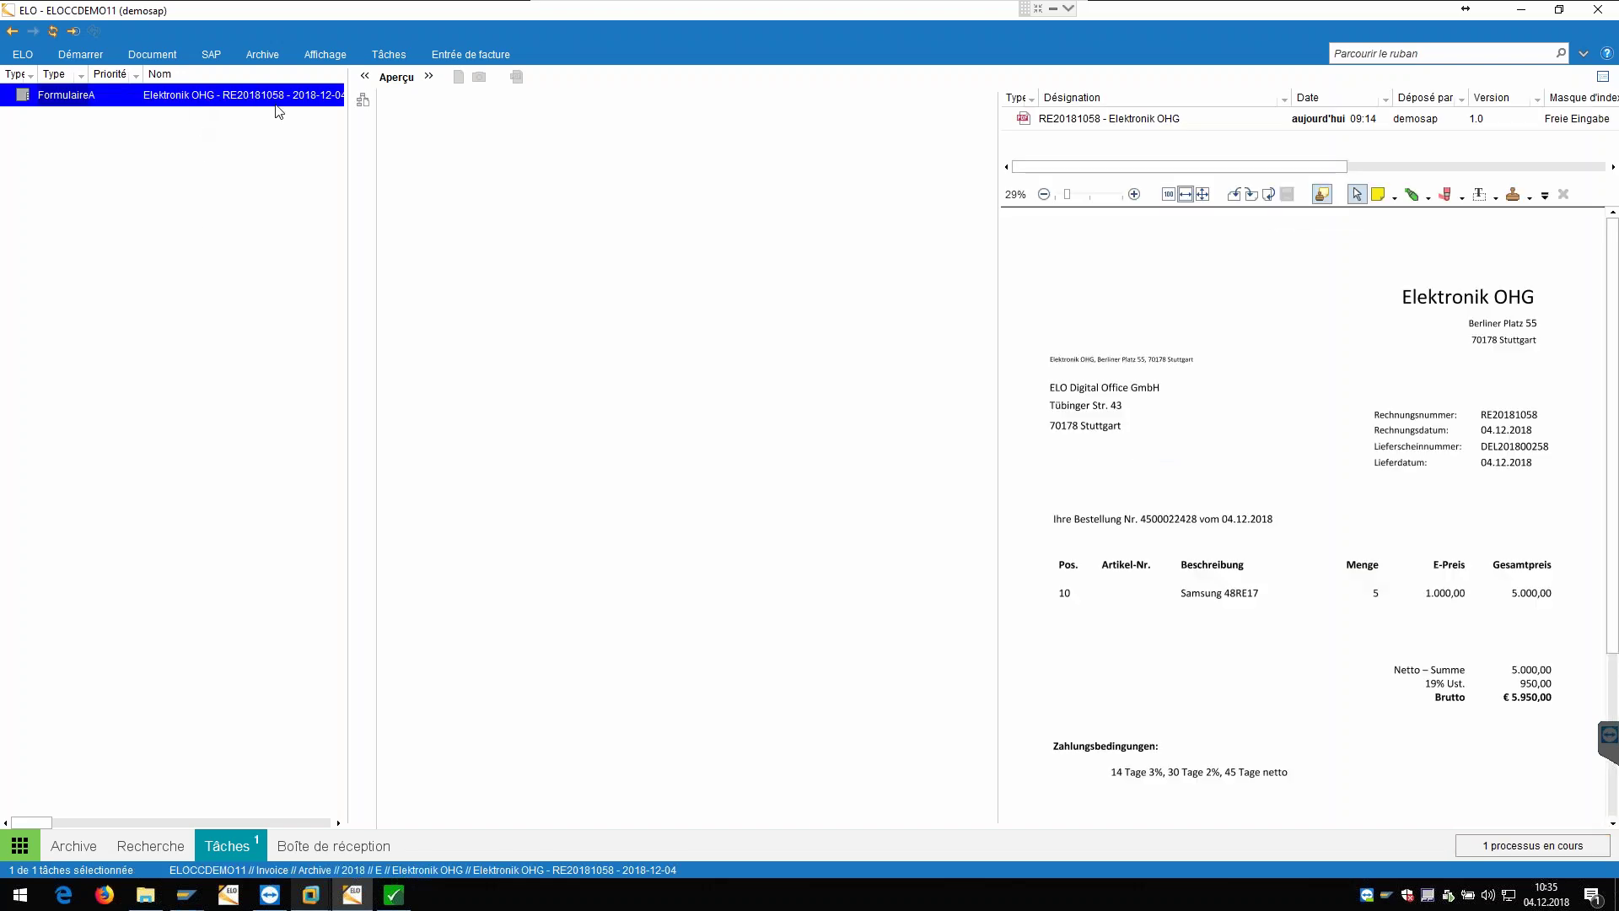
pyautogui.click(363, 95)
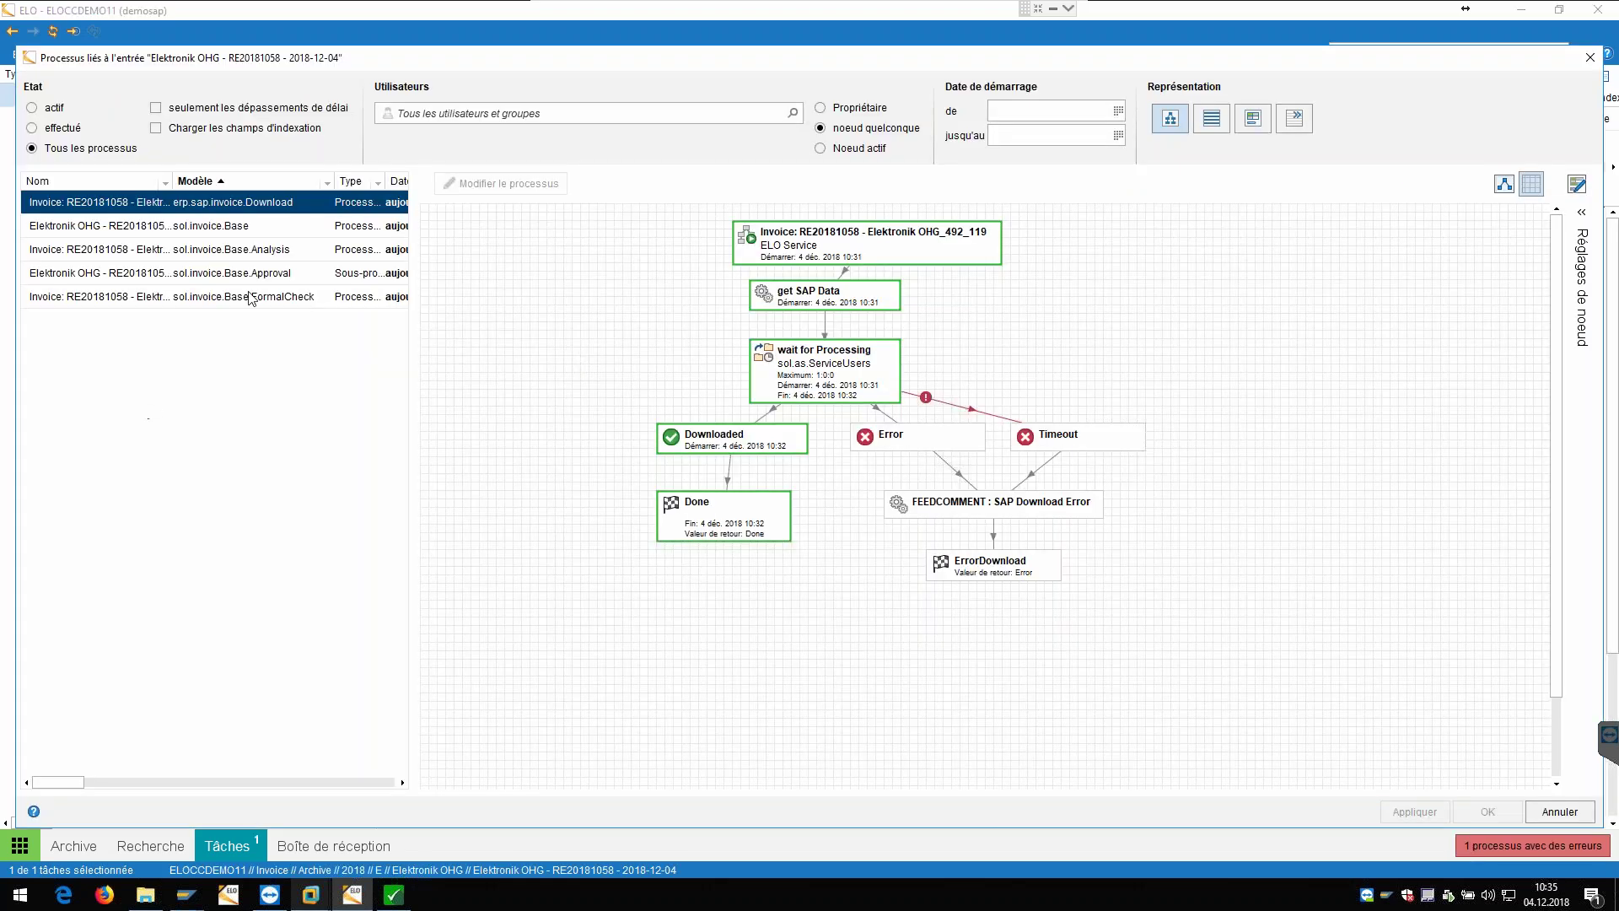
# Step: Review the sol.invoice.Base workflow diagram, then filter the Etat to completed and back to all
pyautogui.click(265, 228)
pyautogui.scroll(-3, 624, 329)
pyautogui.scroll(-8, 556, 480)
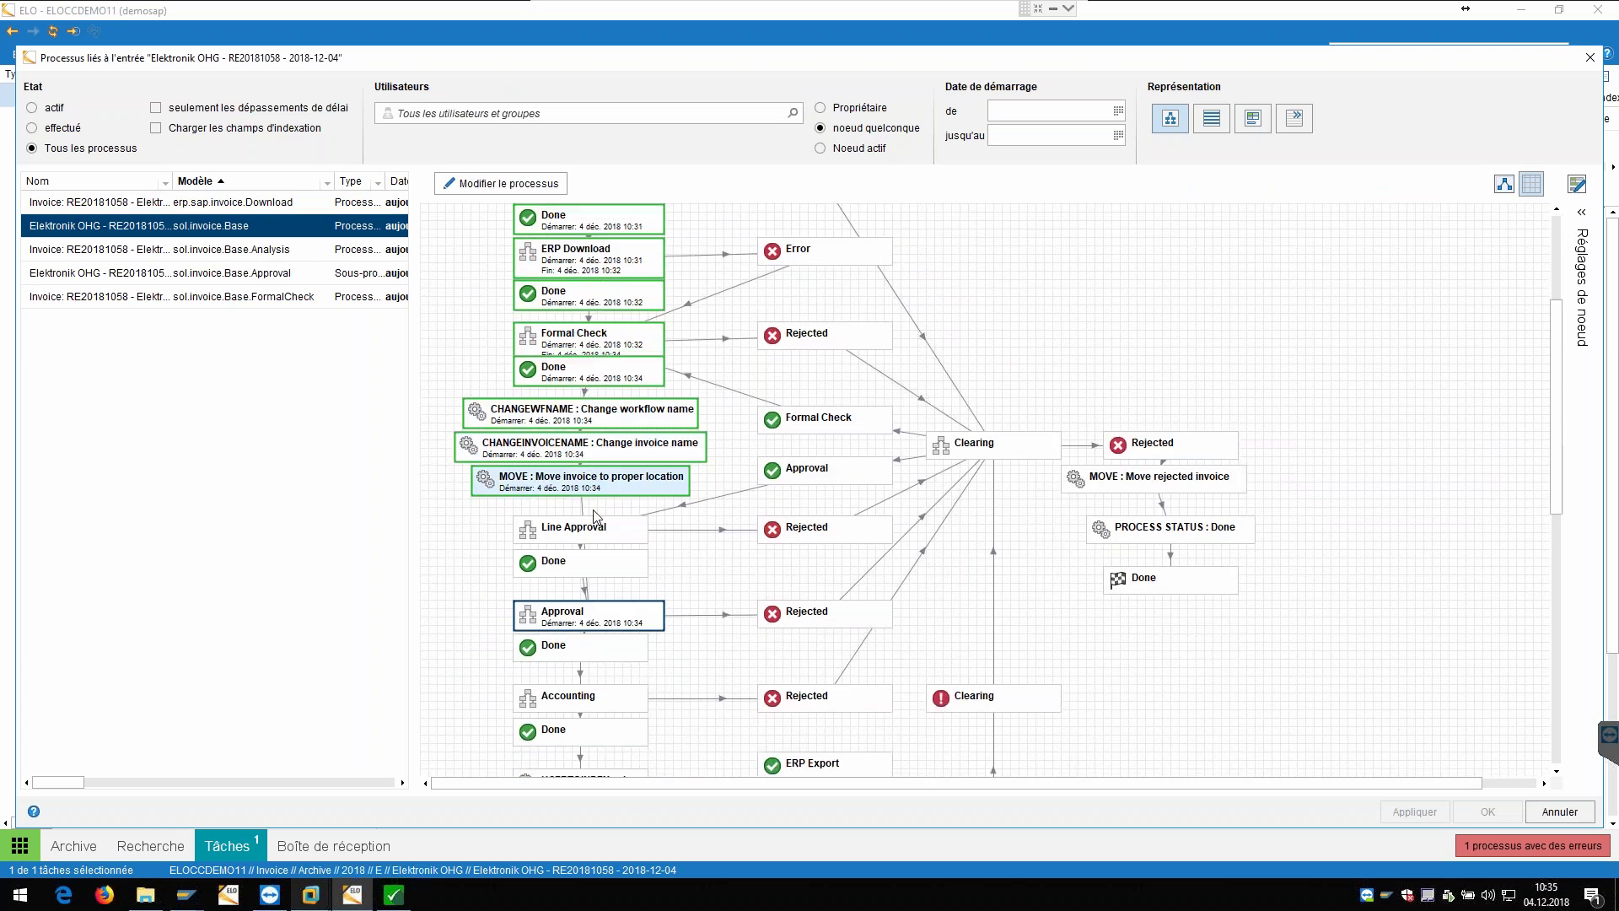
pyautogui.scroll(-3, 626, 549)
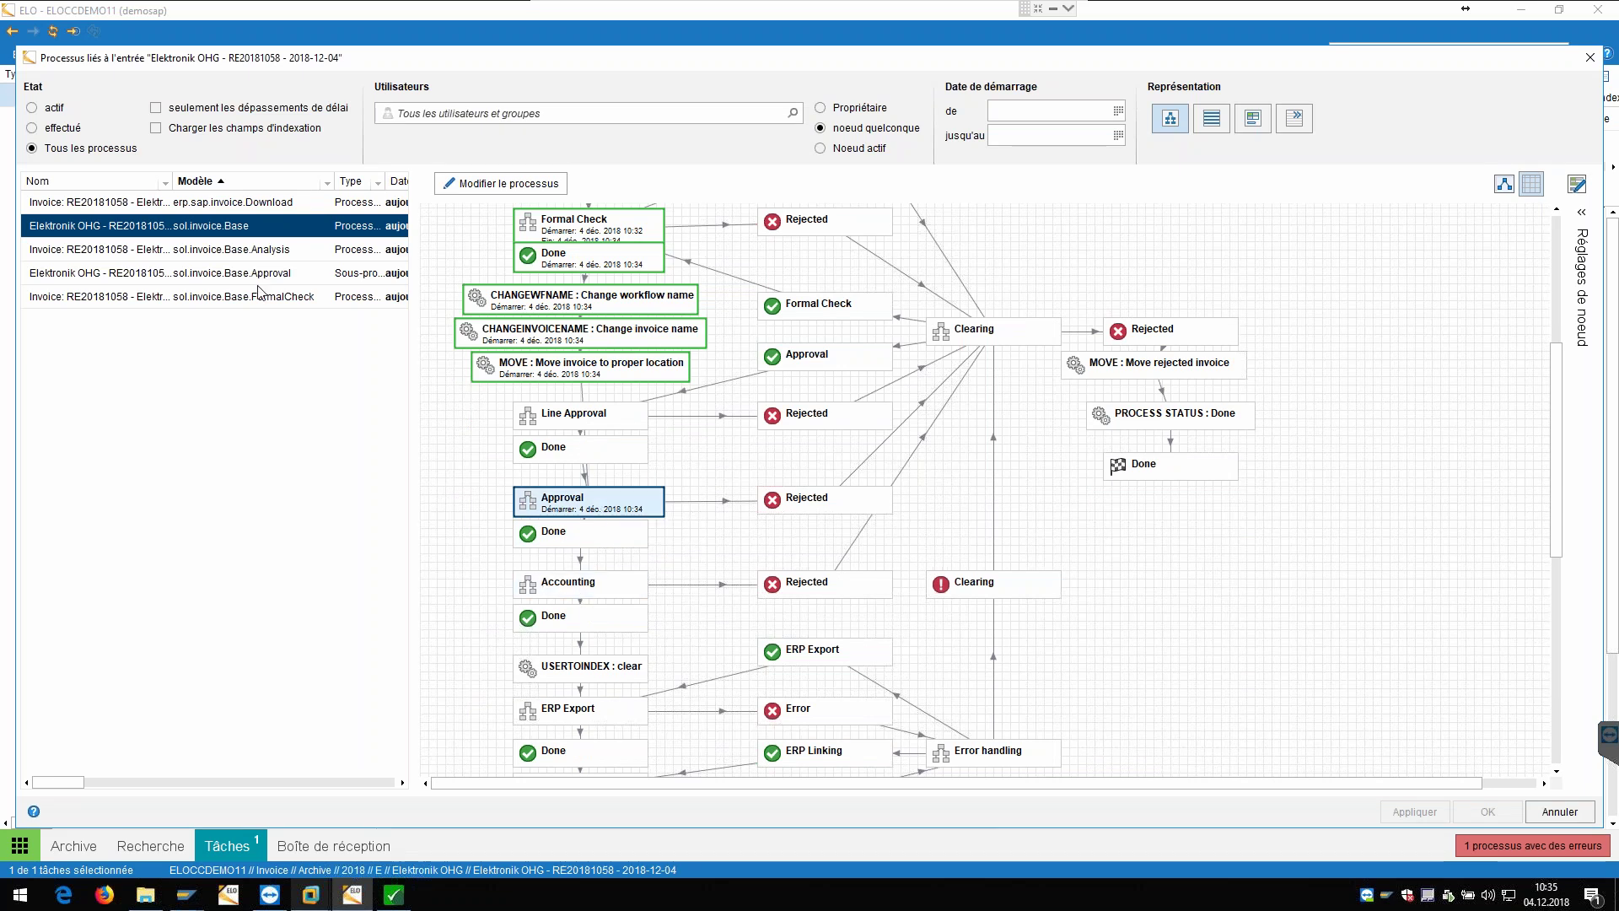
pyautogui.click(66, 127)
pyautogui.click(81, 149)
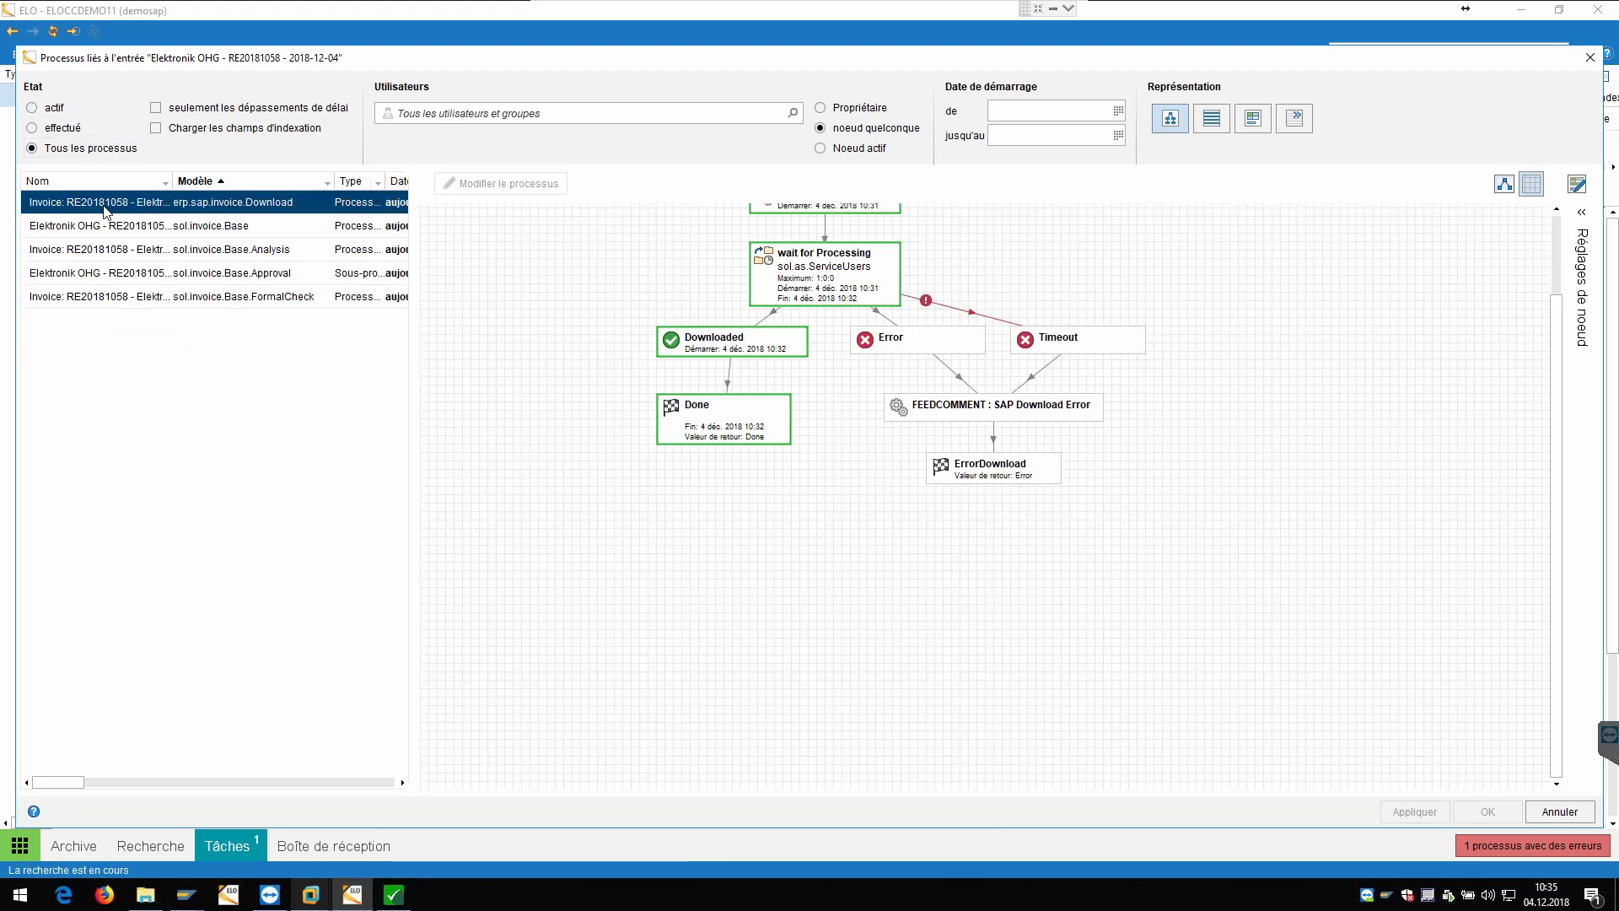
# Step: Reselect sol.invoice.Base, look through its diagram again, and close the linked-processes view
pyautogui.click(158, 229)
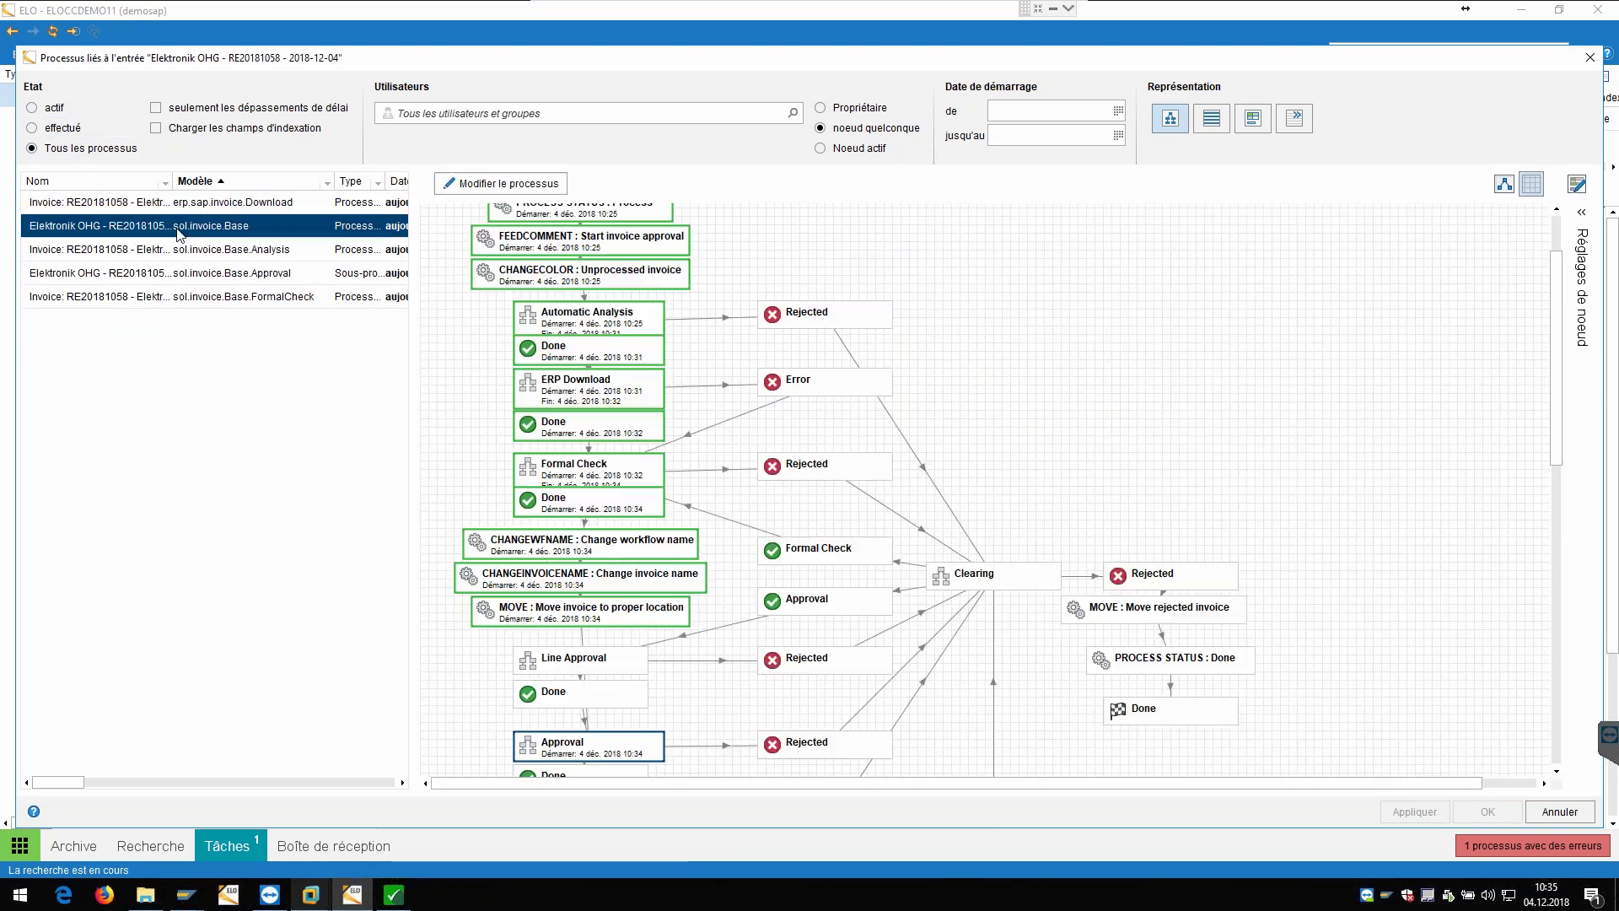
pyautogui.scroll(-3, 574, 477)
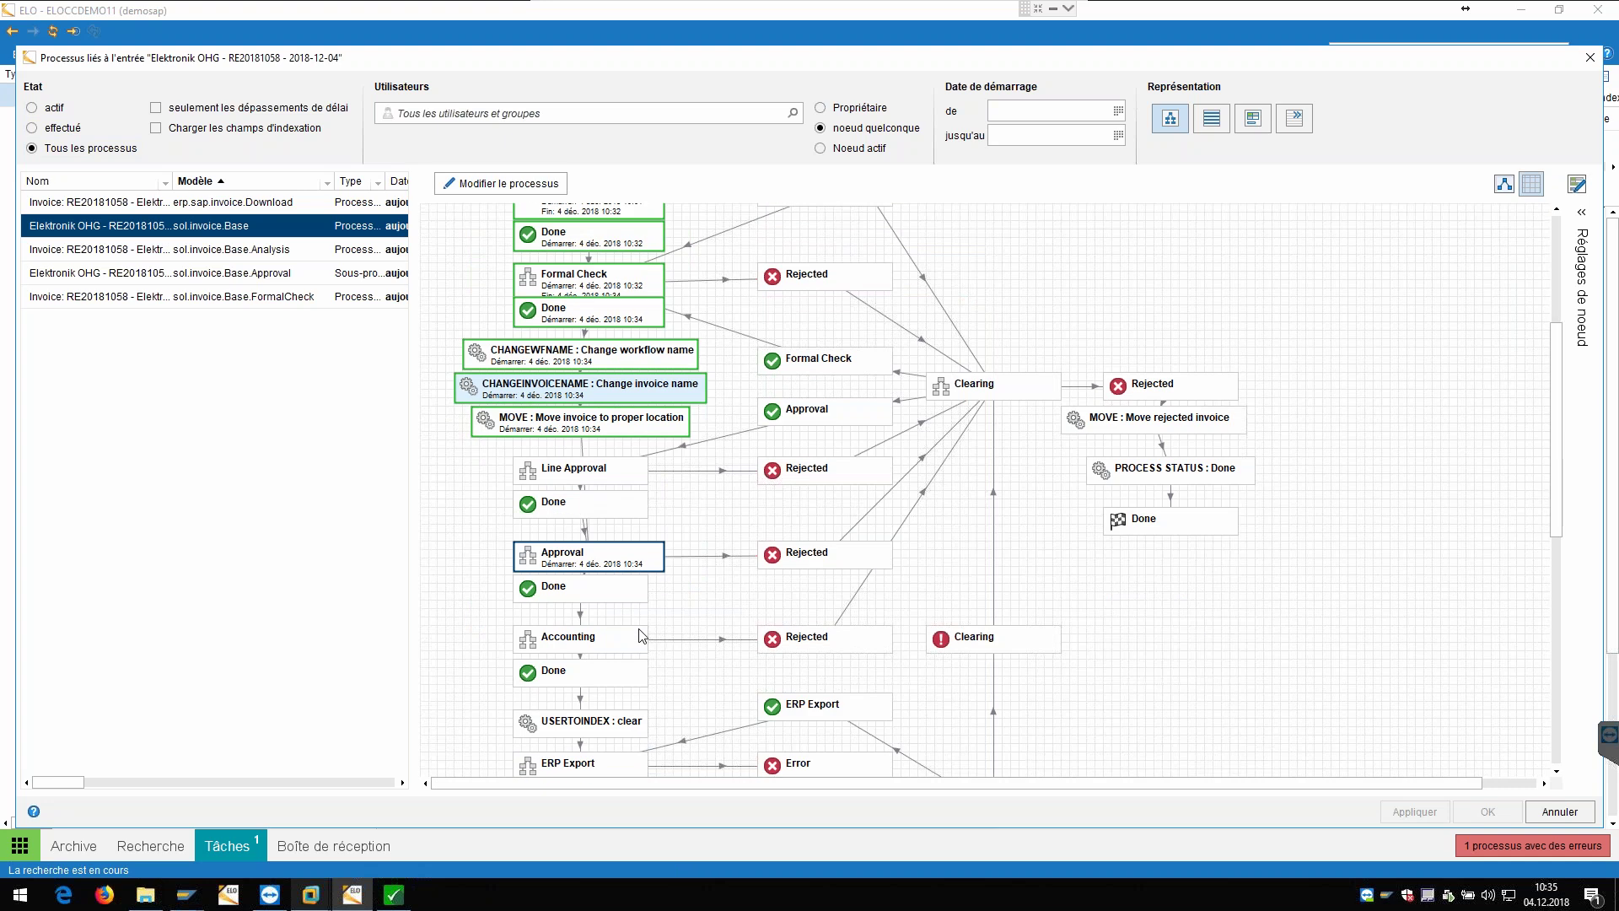
pyautogui.scroll(-3, 620, 561)
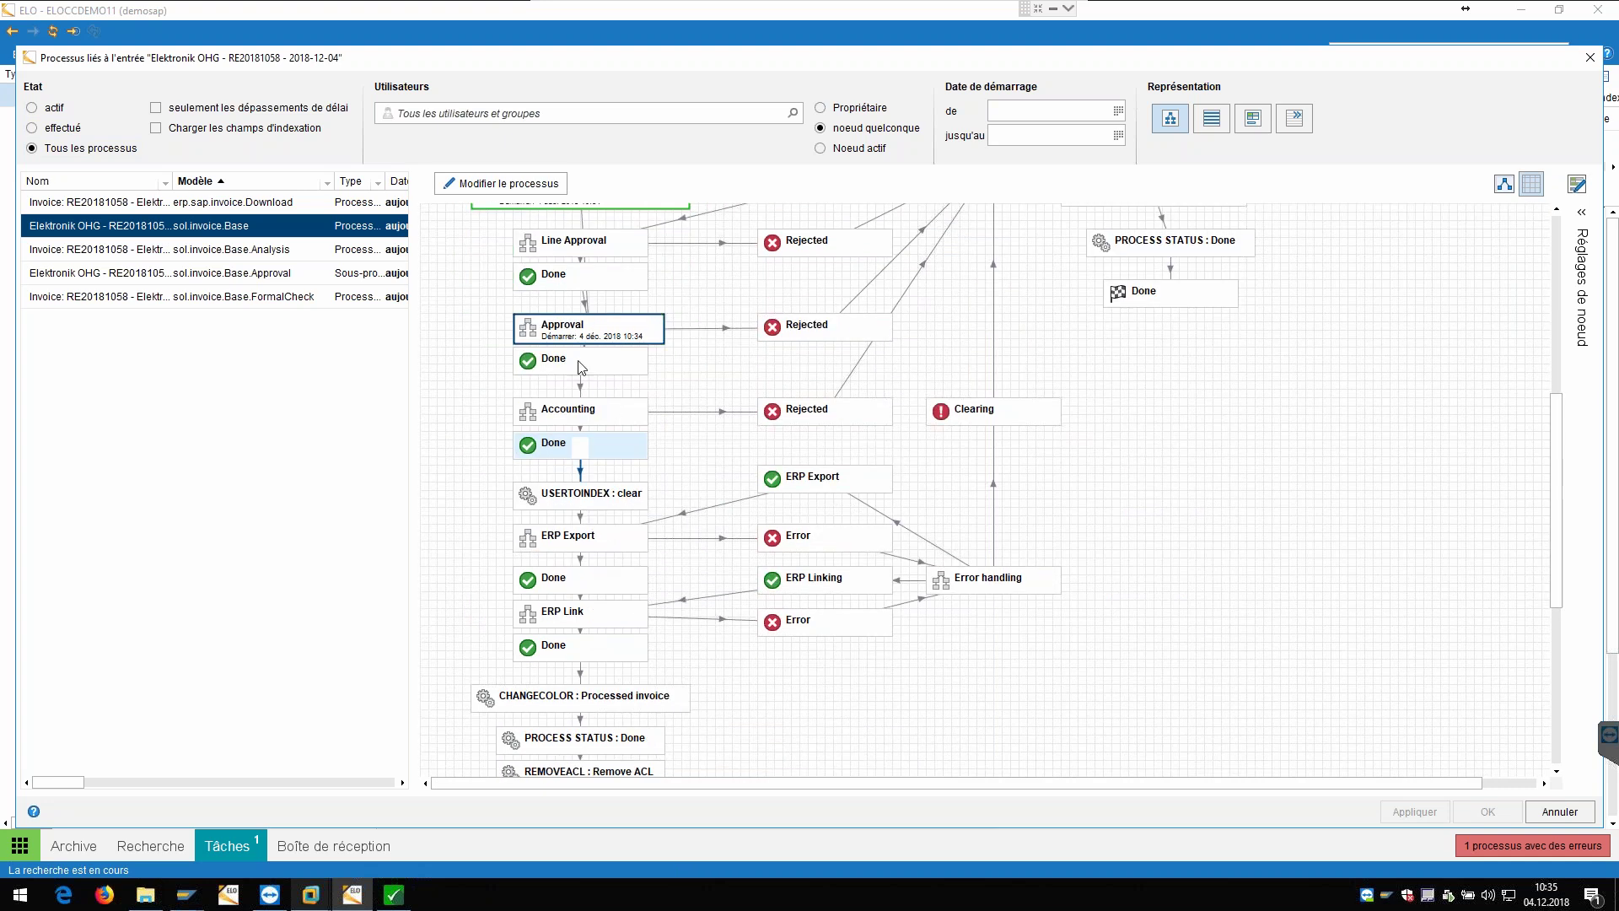
pyautogui.scroll(-3, 582, 369)
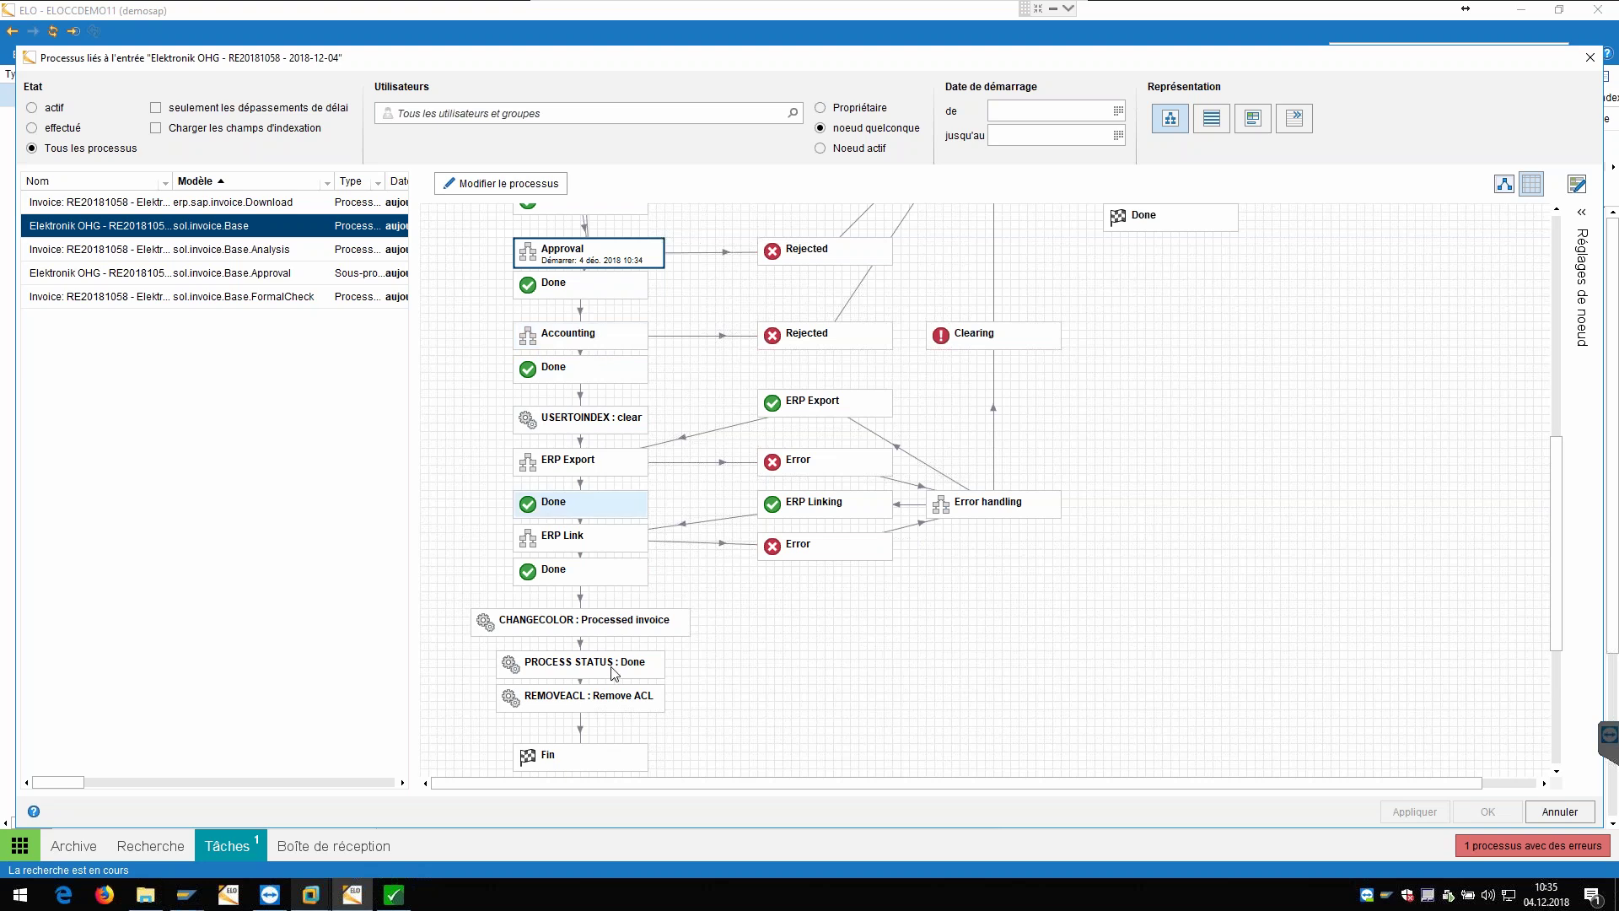
pyautogui.moveTo(1556, 66); pyautogui.dragTo(1363, 70)
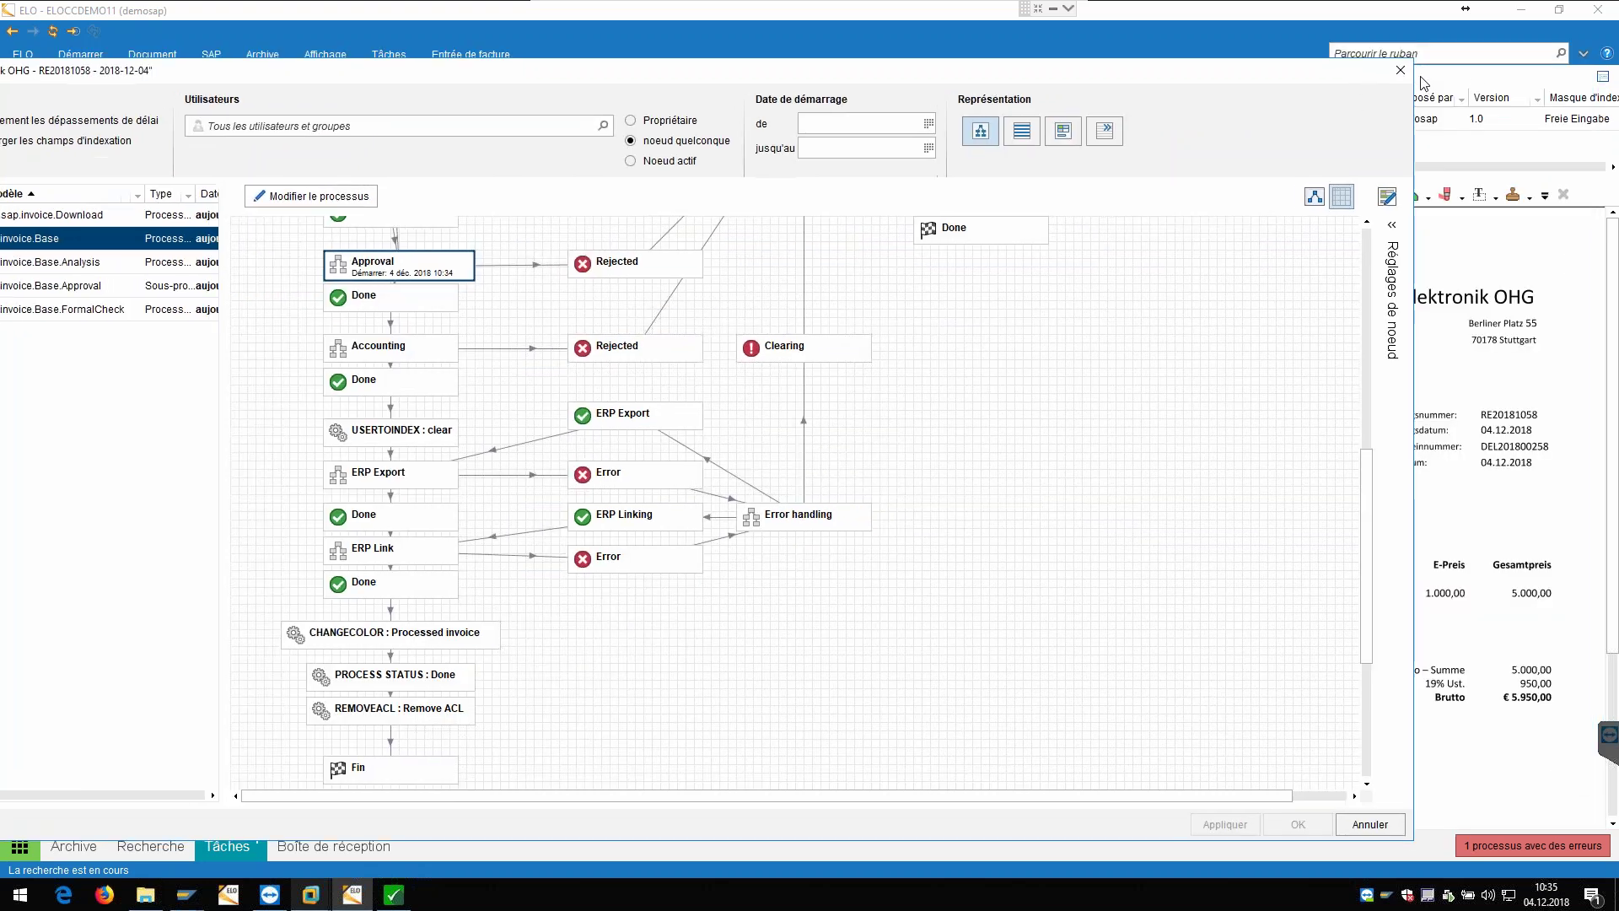
pyautogui.click(1395, 56)
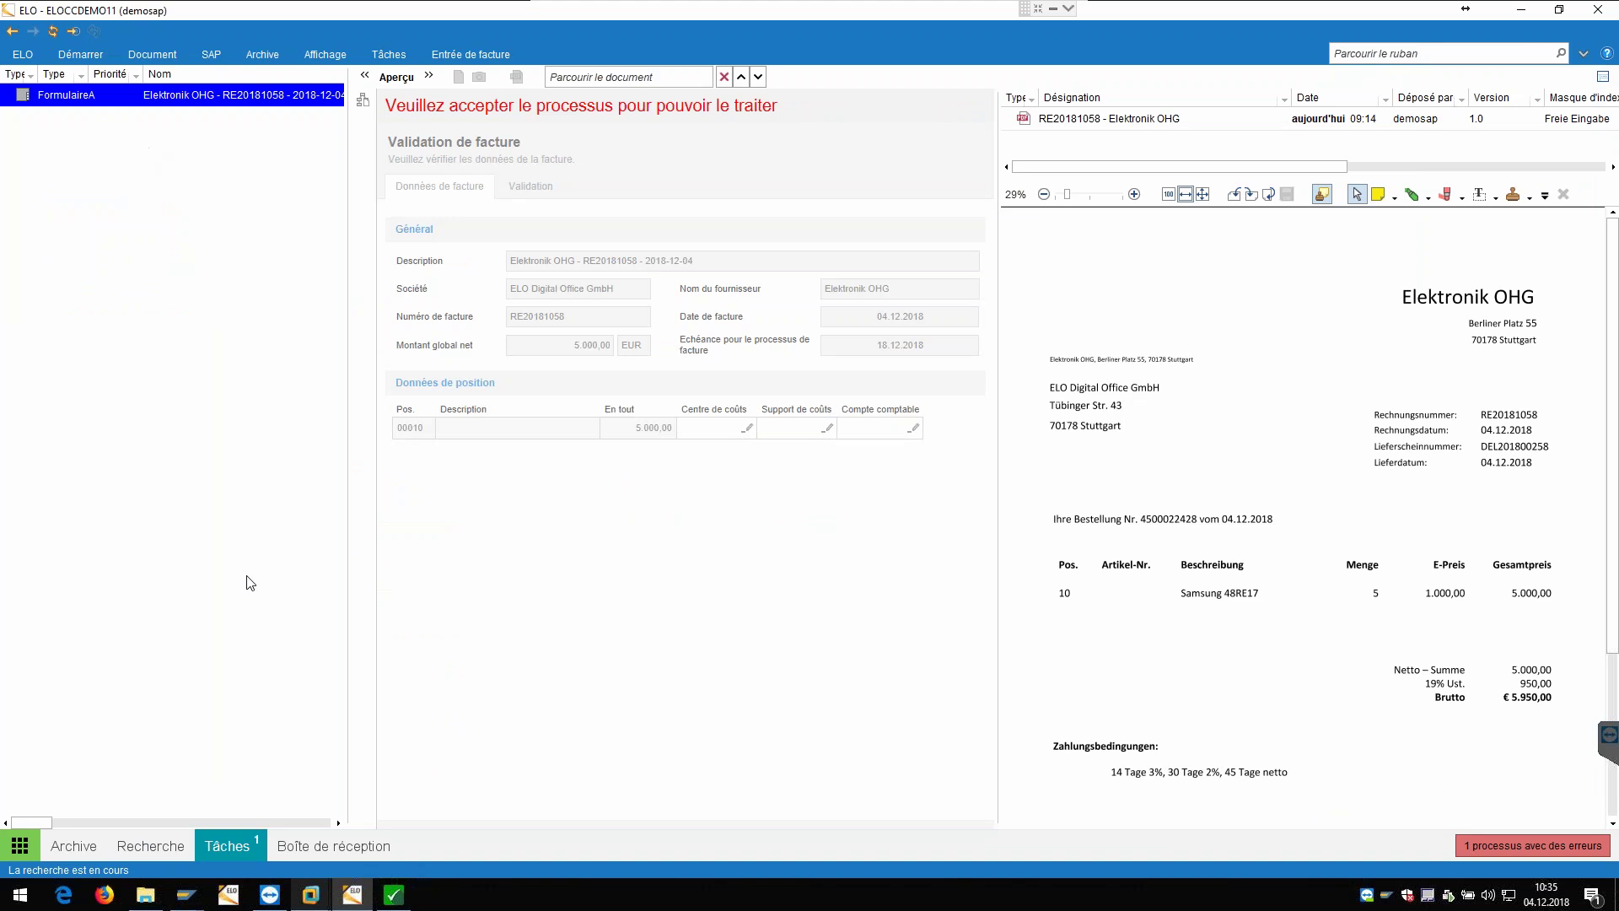
# Step: Accept the RE20181058 invoice validation task and approve it
pyautogui.rightClick(202, 101)
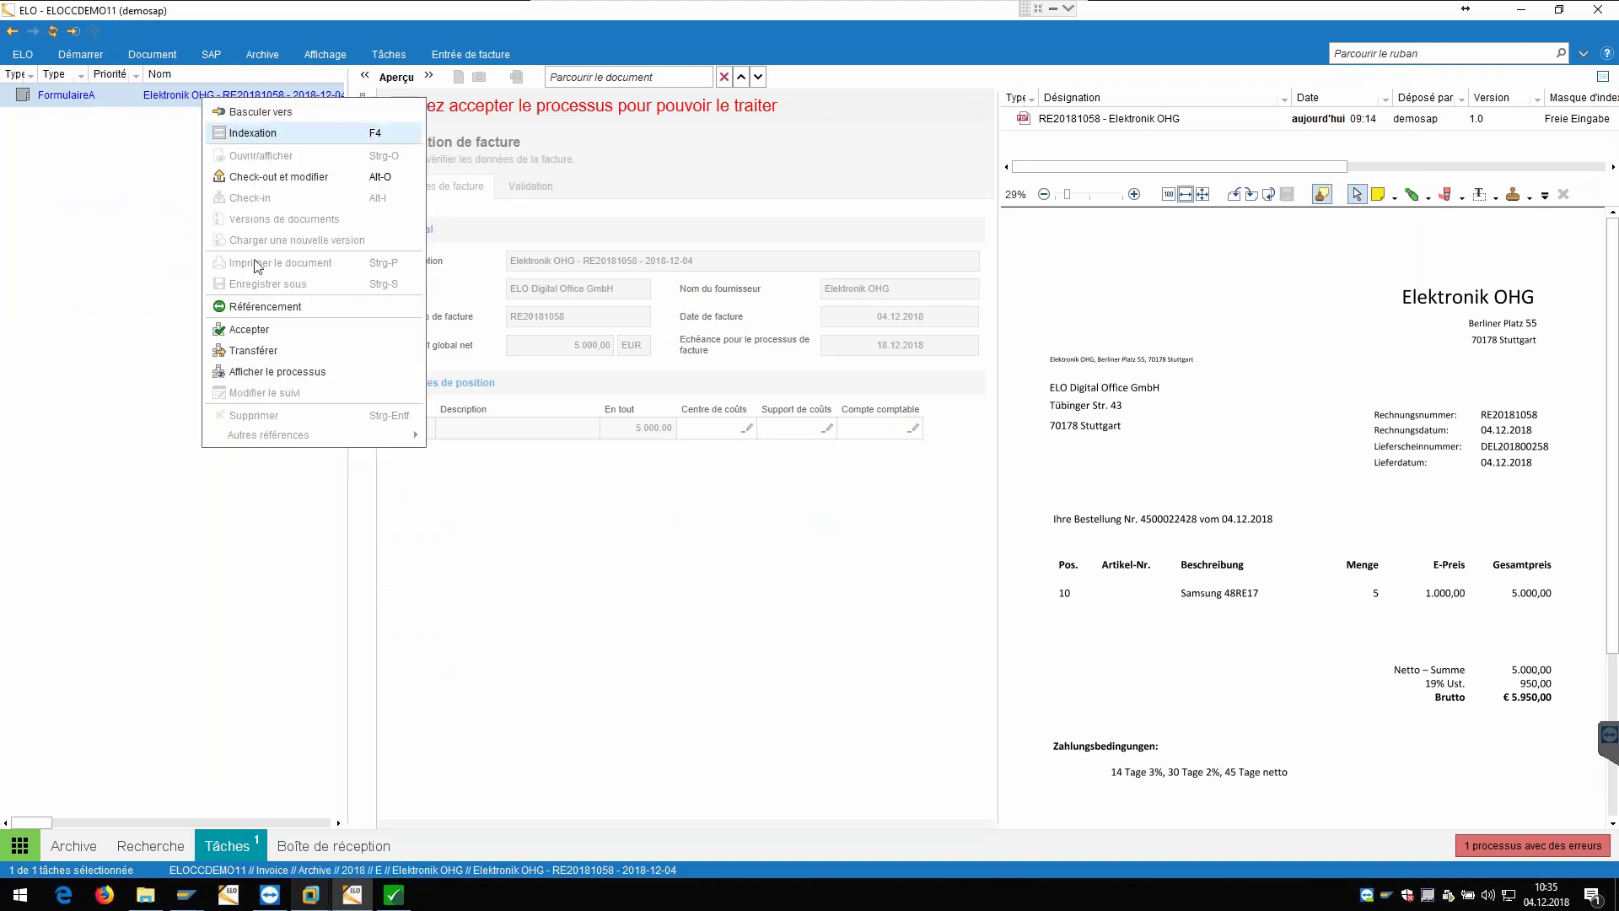
pyautogui.click(276, 330)
pyautogui.click(705, 812)
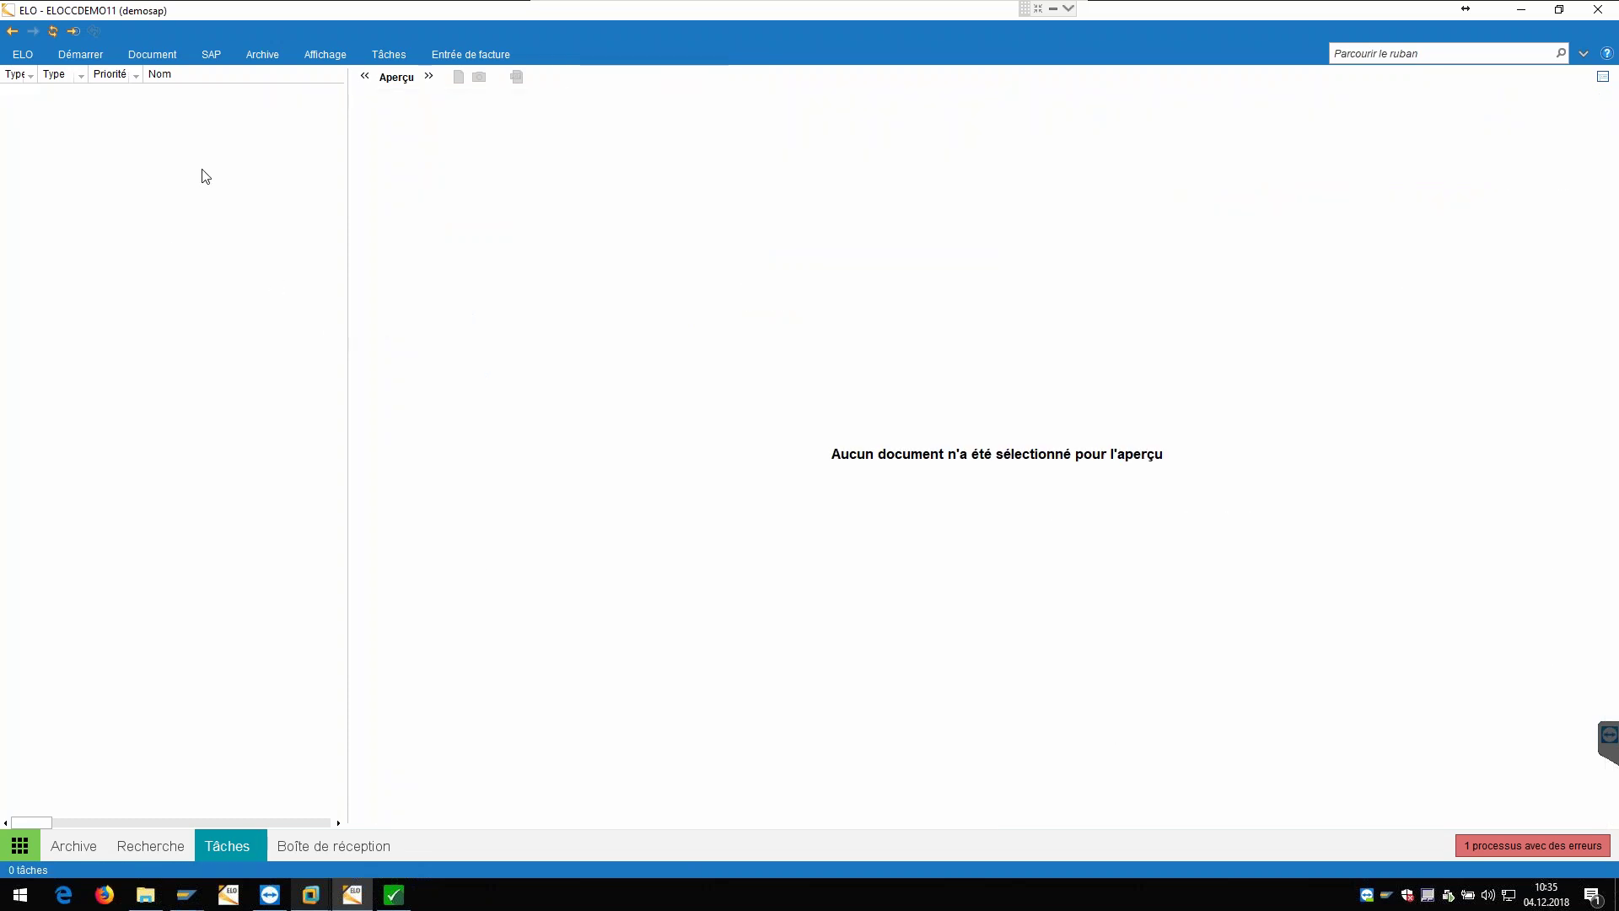
# Step: Accept the new 4 - Renseignement comptable accounting-data task for RE20181058
pyautogui.click(211, 101)
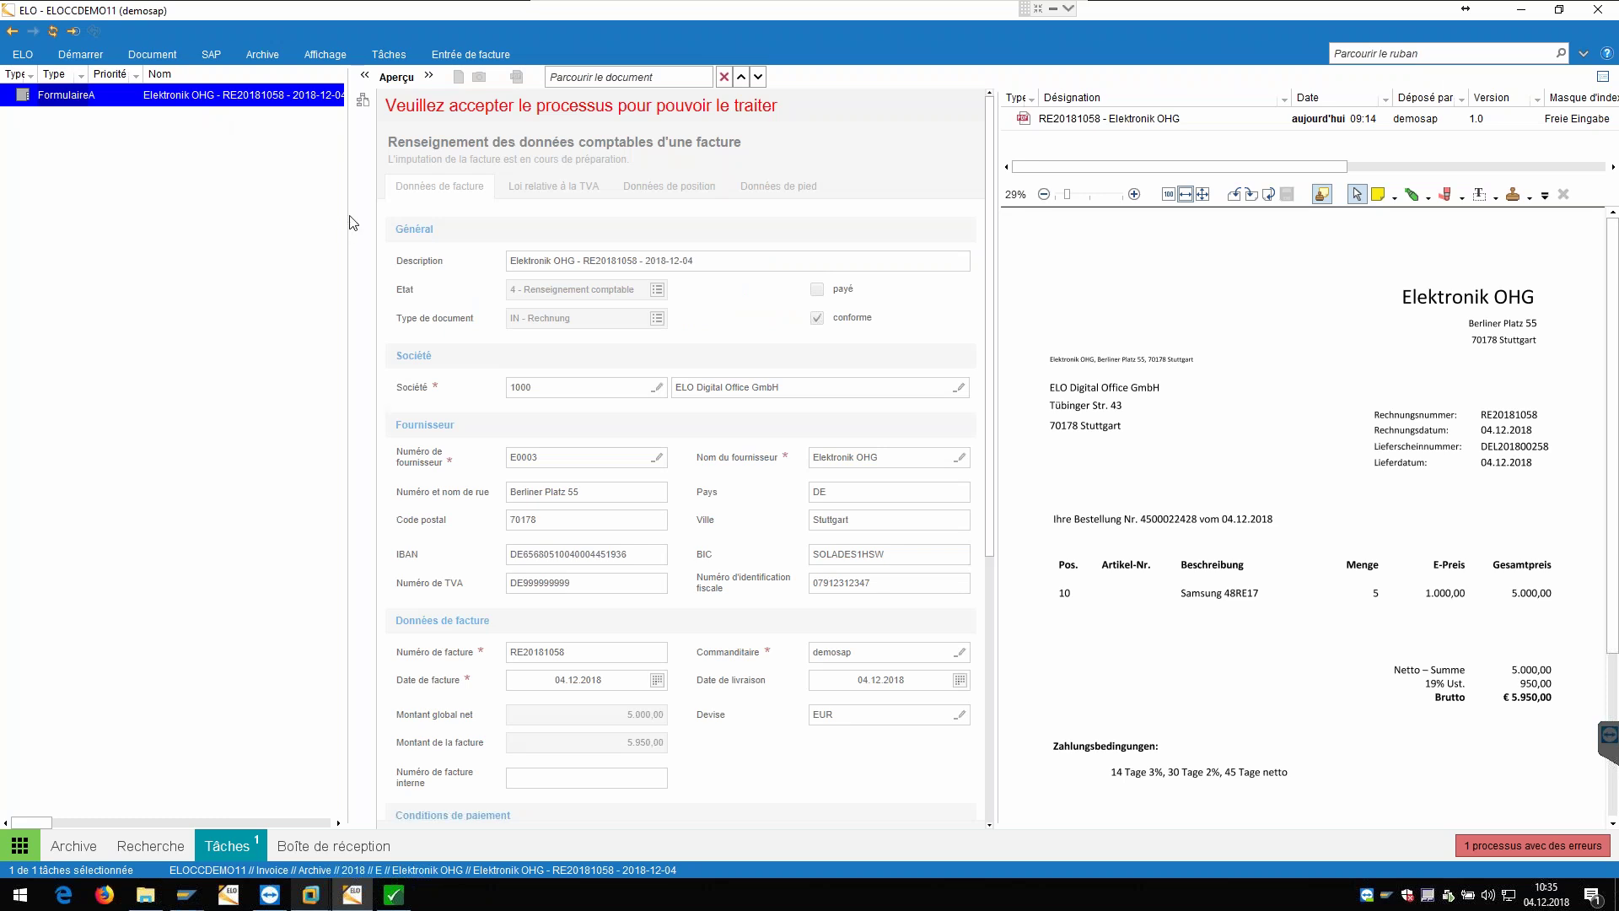
pyautogui.rightClick(284, 97)
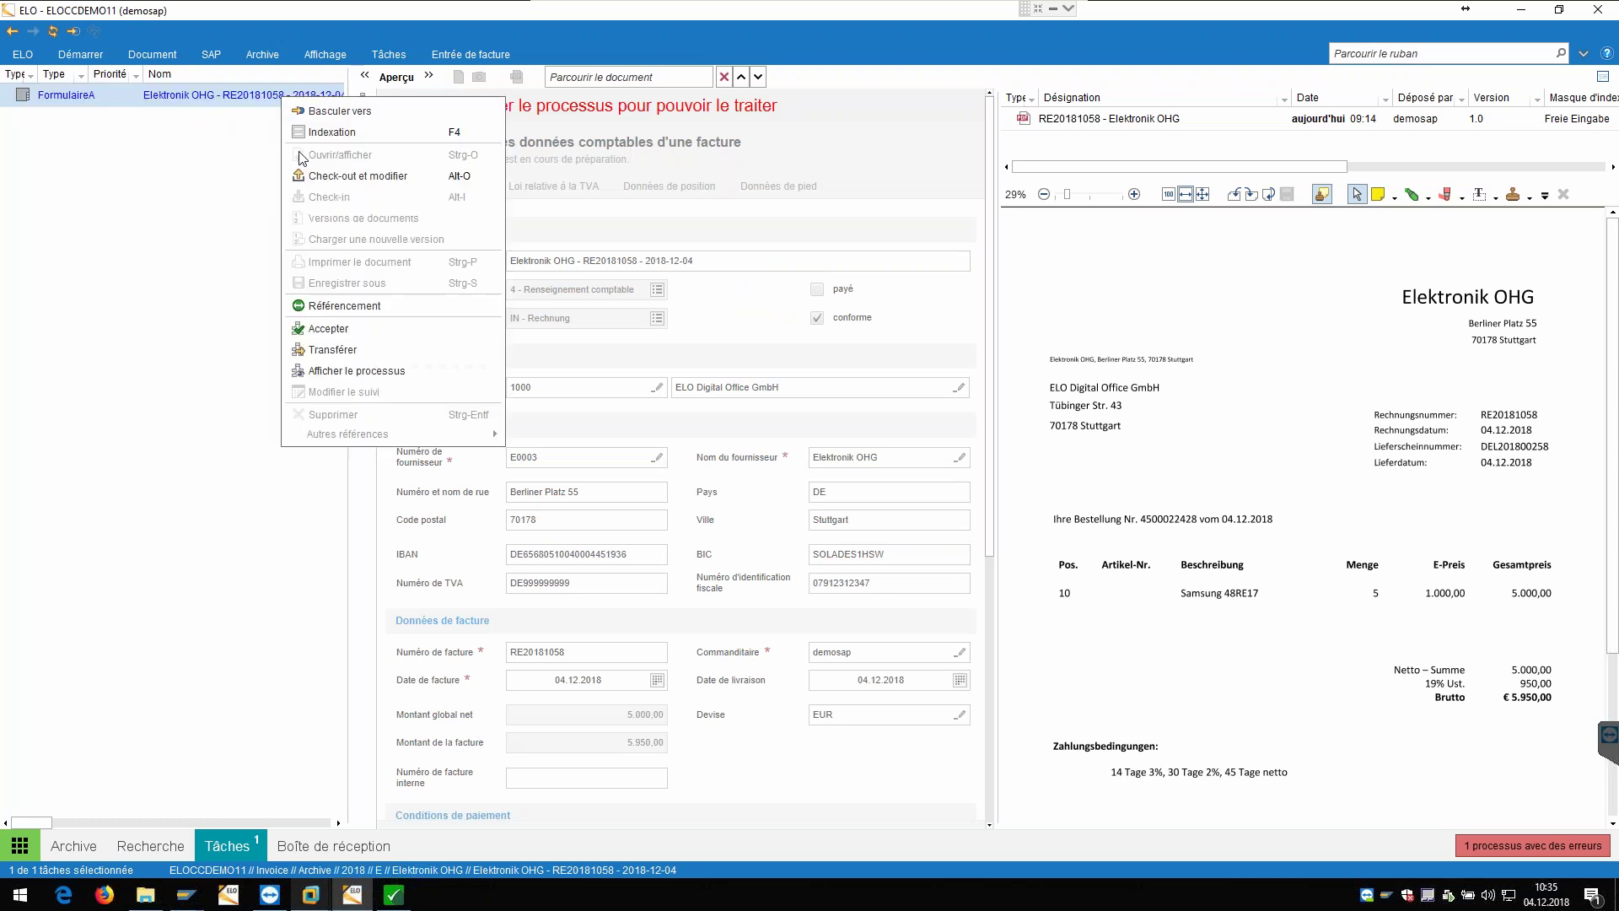
pyautogui.click(355, 330)
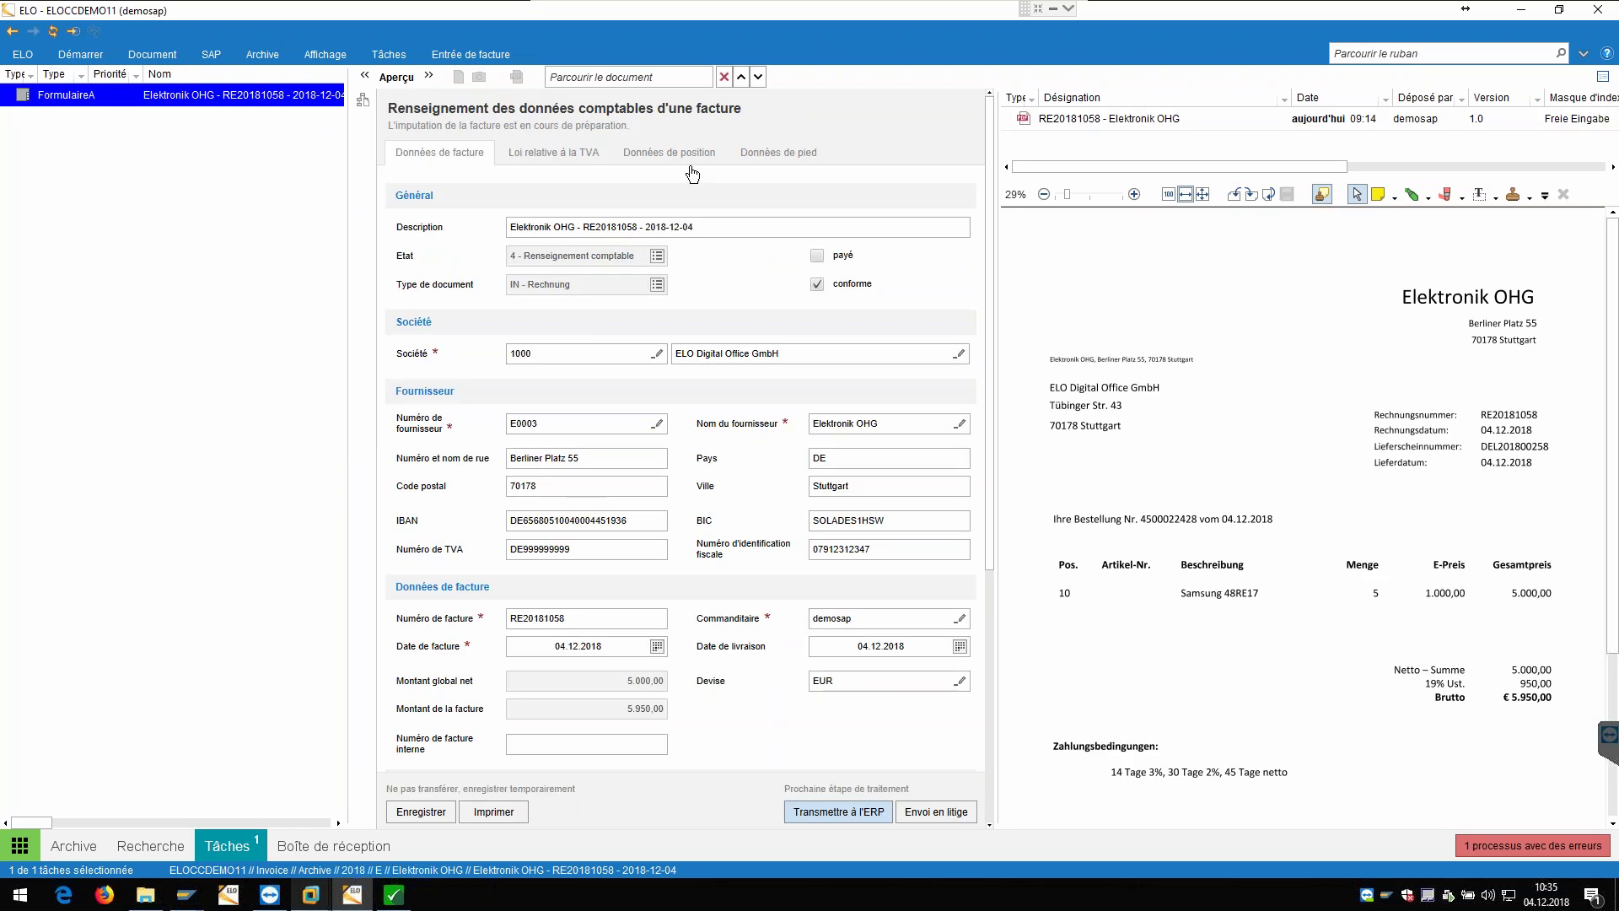
# Step: Review the accounting form and its Données de position tab for RE20181058
pyautogui.scroll(-3, 730, 539)
pyautogui.scroll(-1, 731, 536)
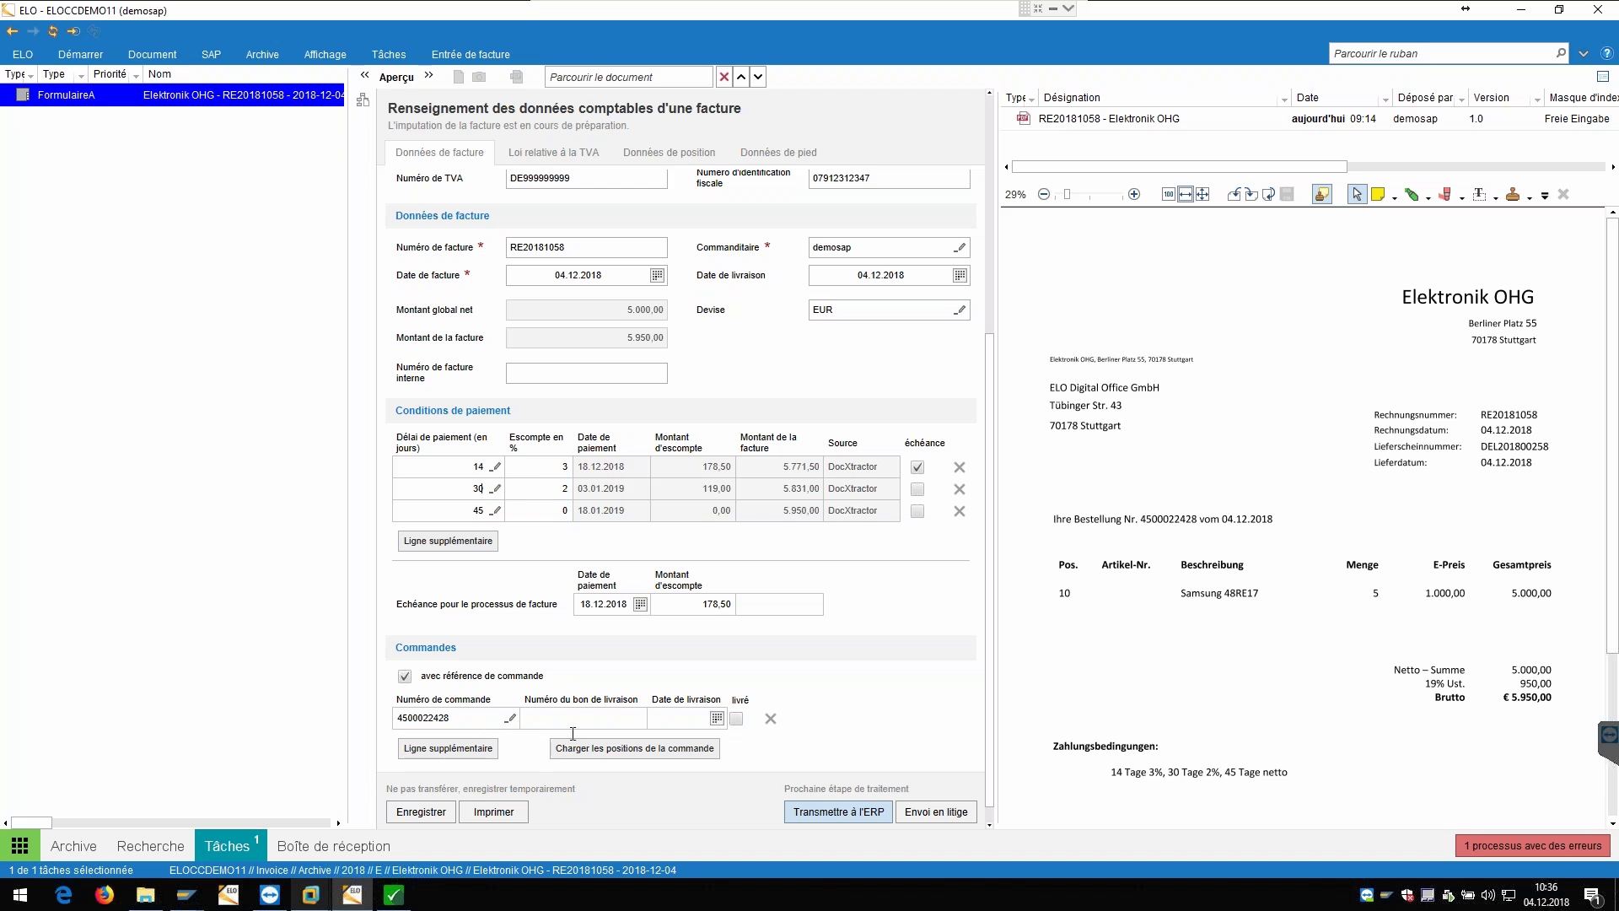
pyautogui.click(699, 154)
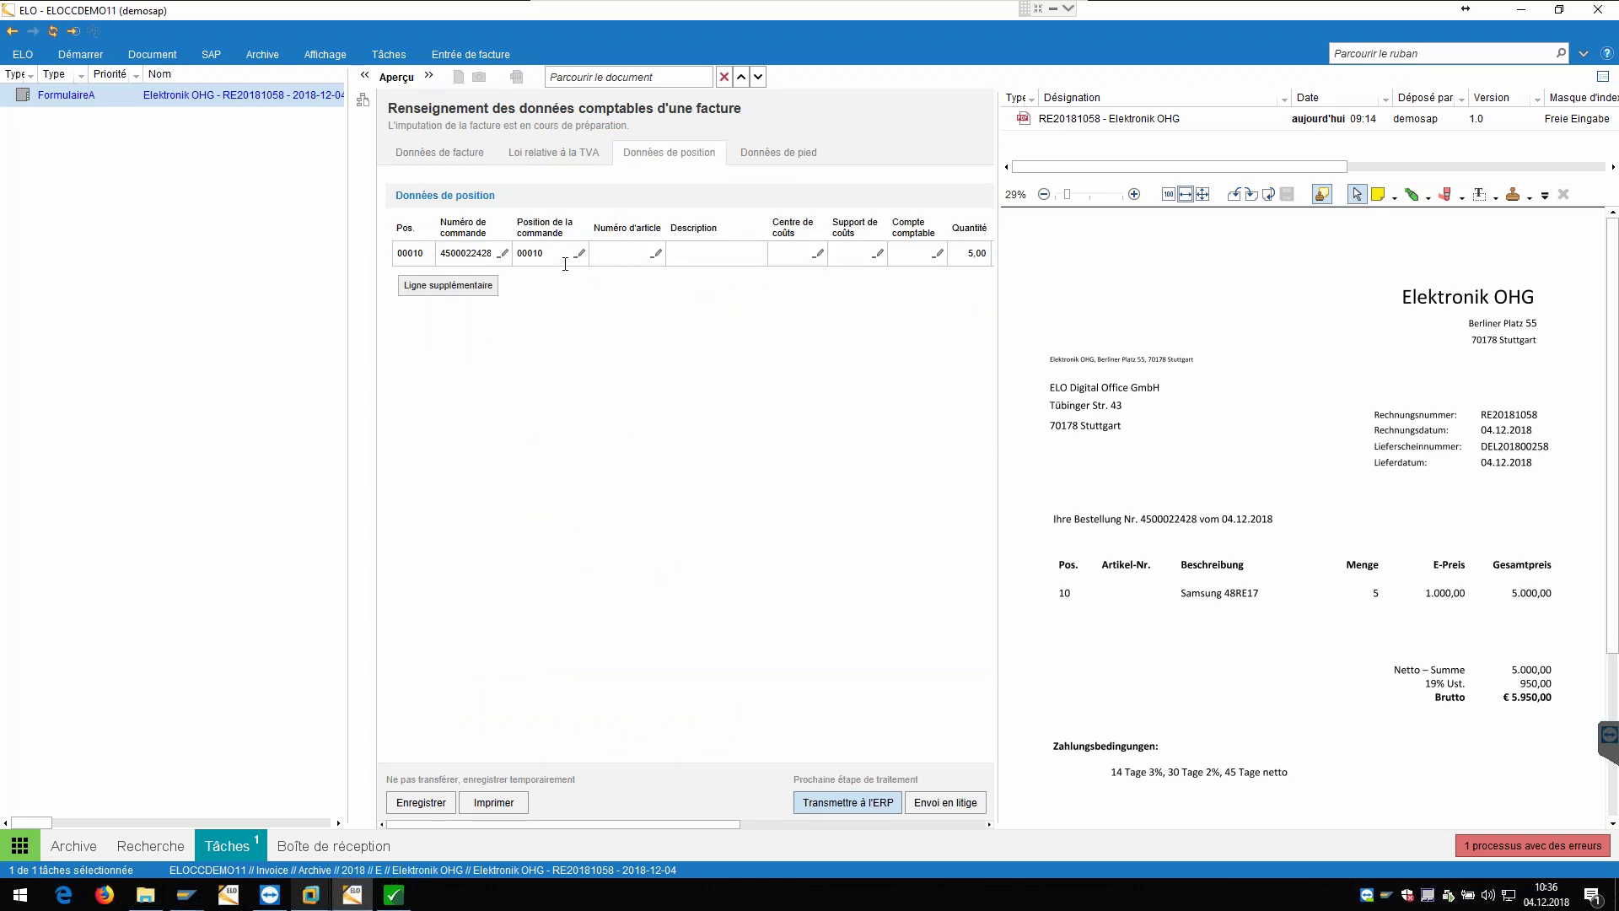
pyautogui.click(430, 155)
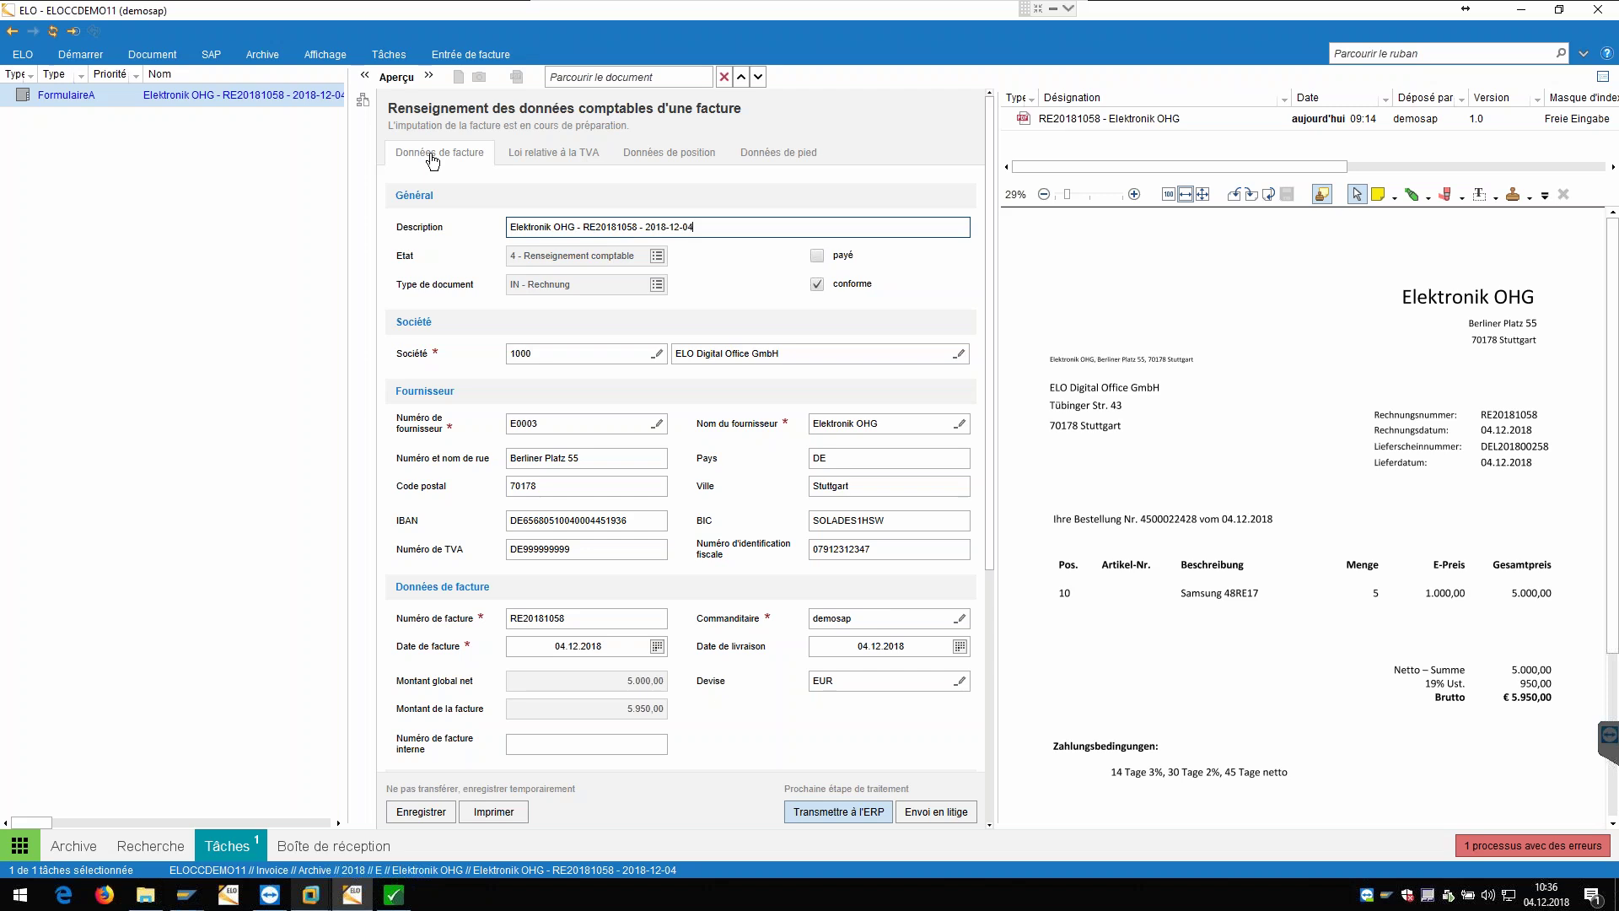
pyautogui.scroll(-5, 570, 707)
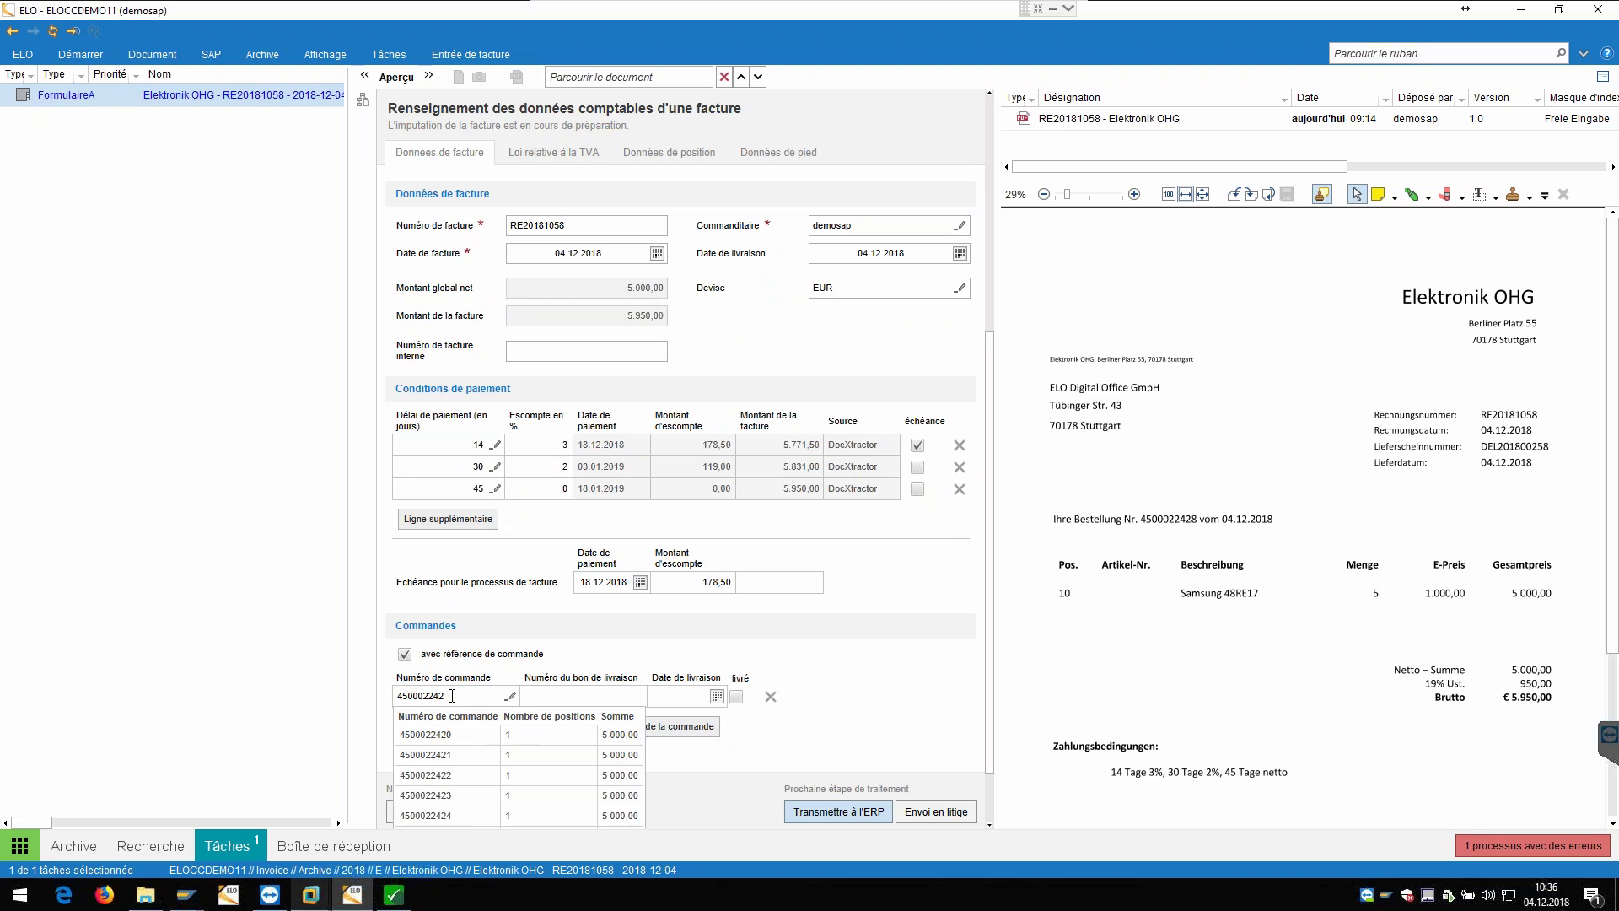
pyautogui.write('8')
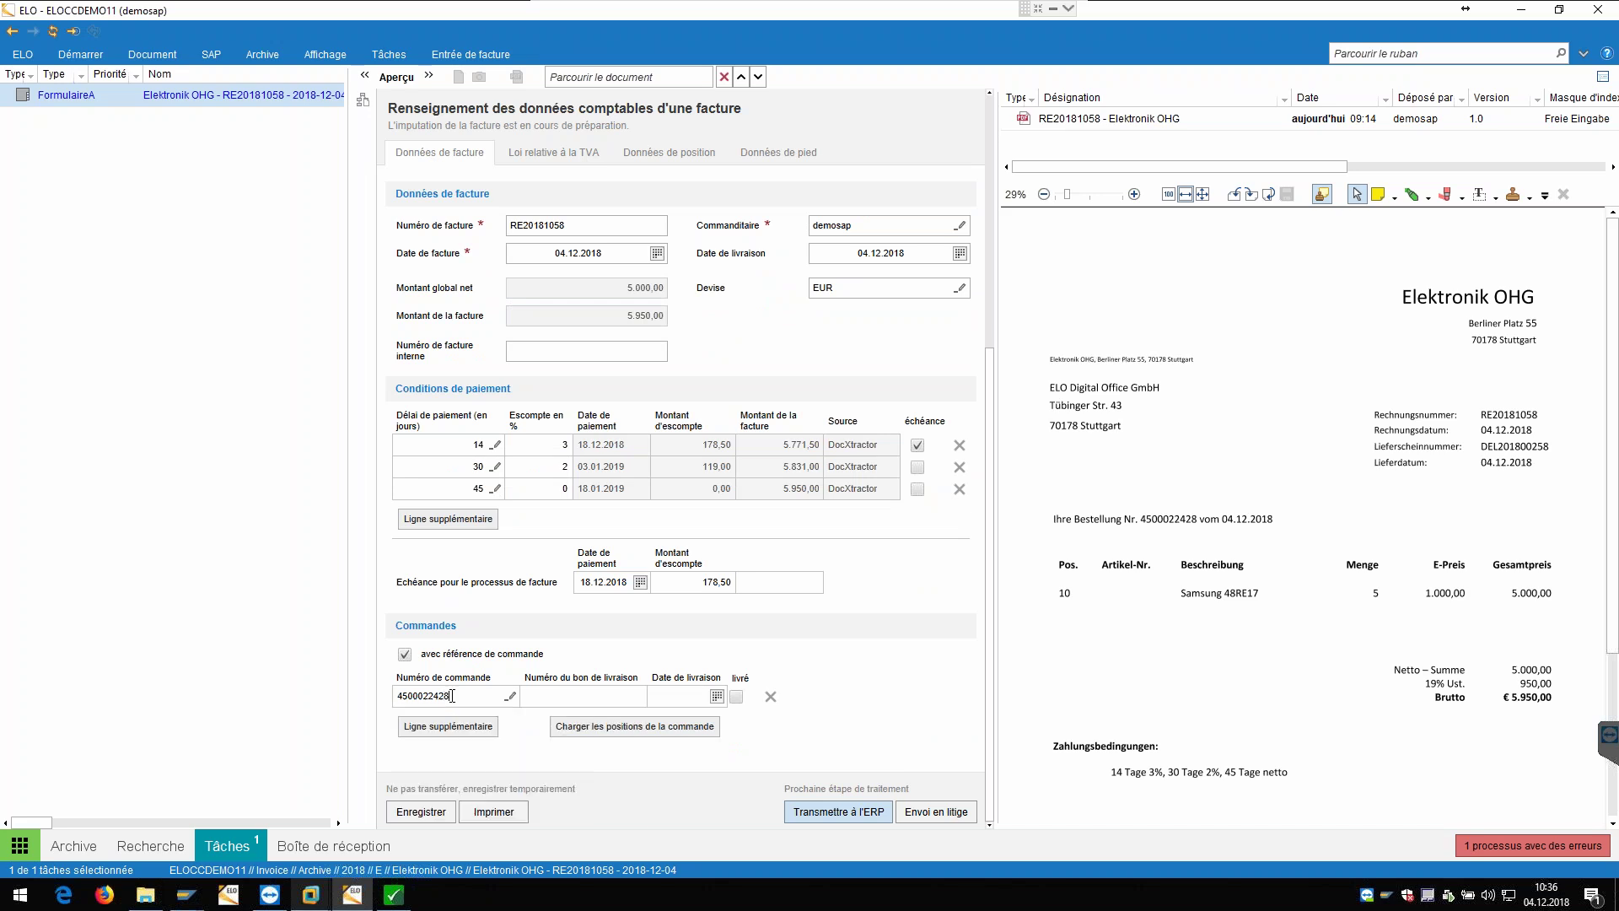
pyautogui.click(786, 757)
pyautogui.click(657, 158)
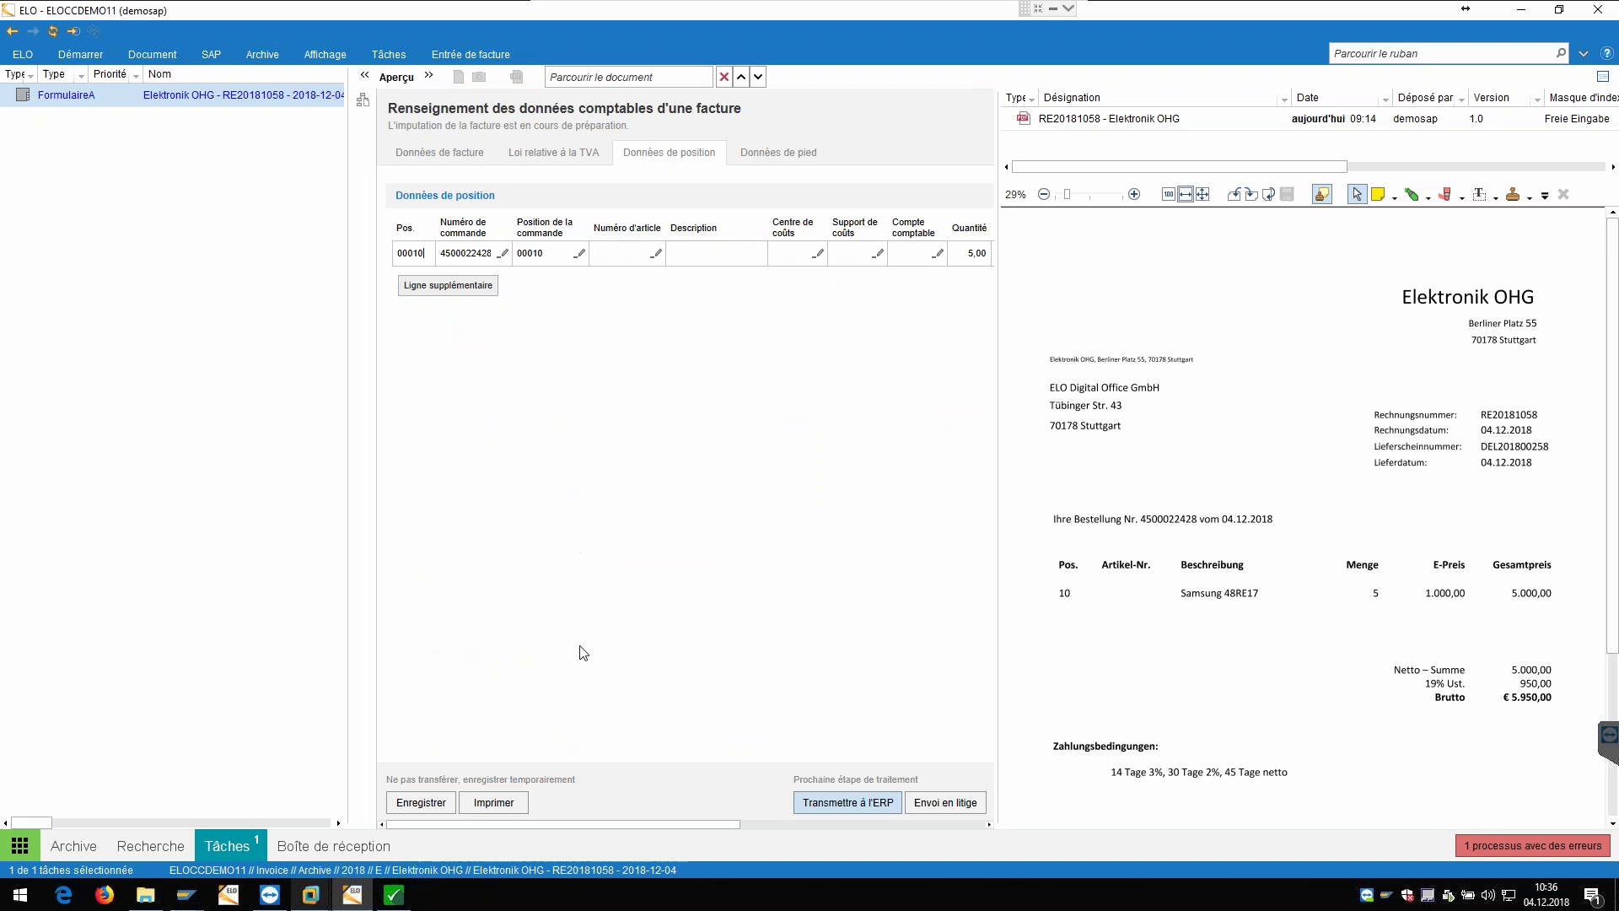
pyautogui.click(448, 160)
pyautogui.scroll(-3, 621, 766)
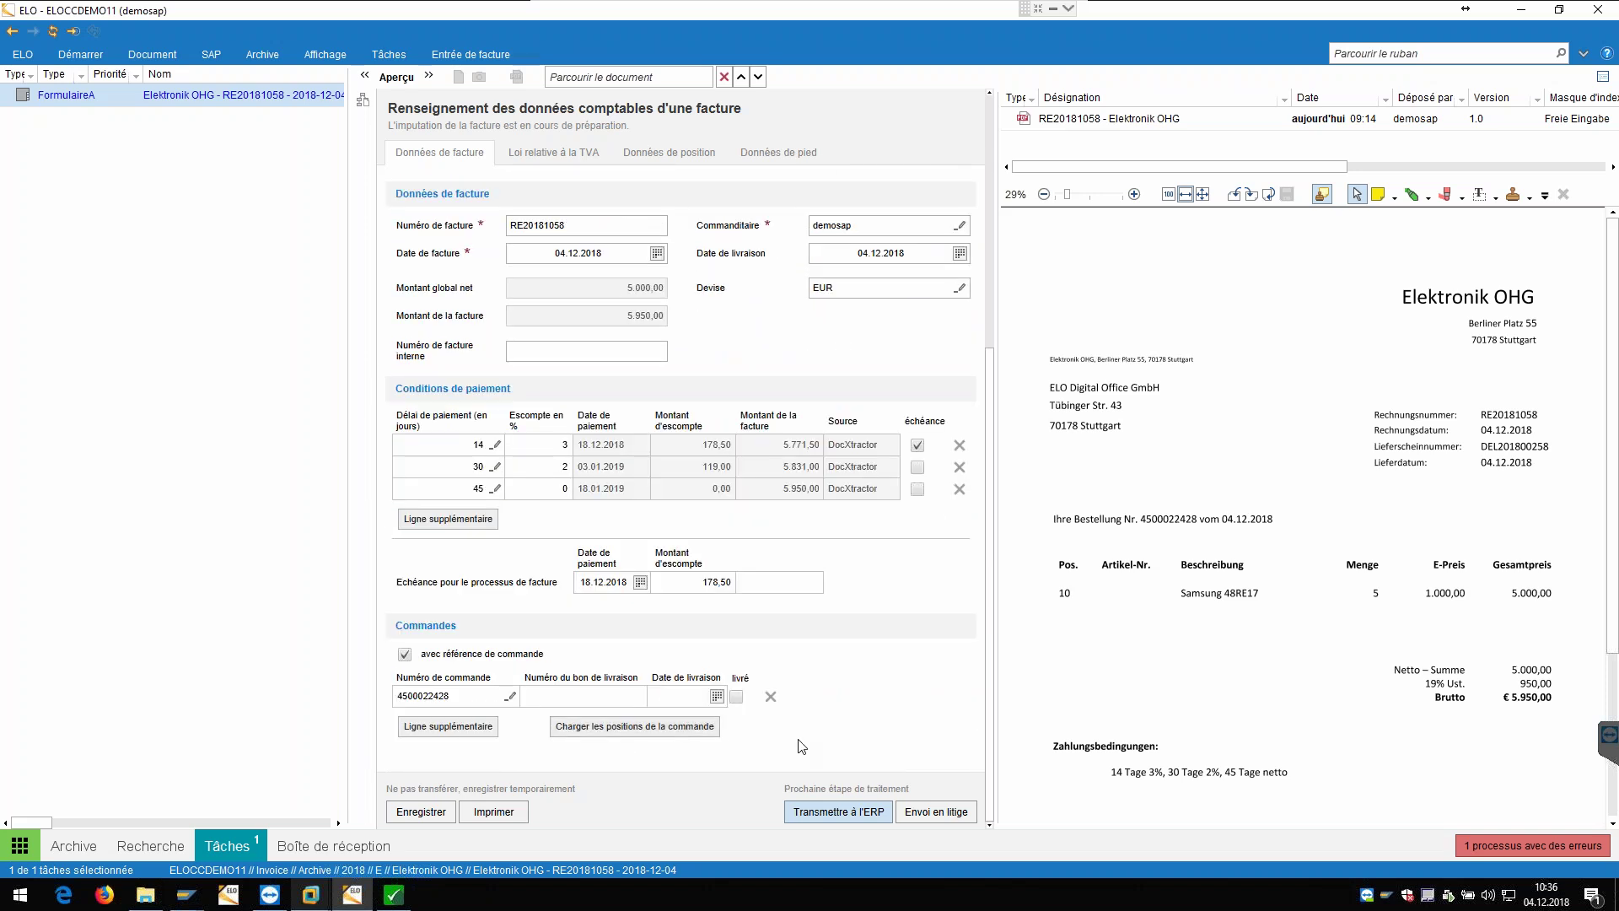
pyautogui.click(857, 810)
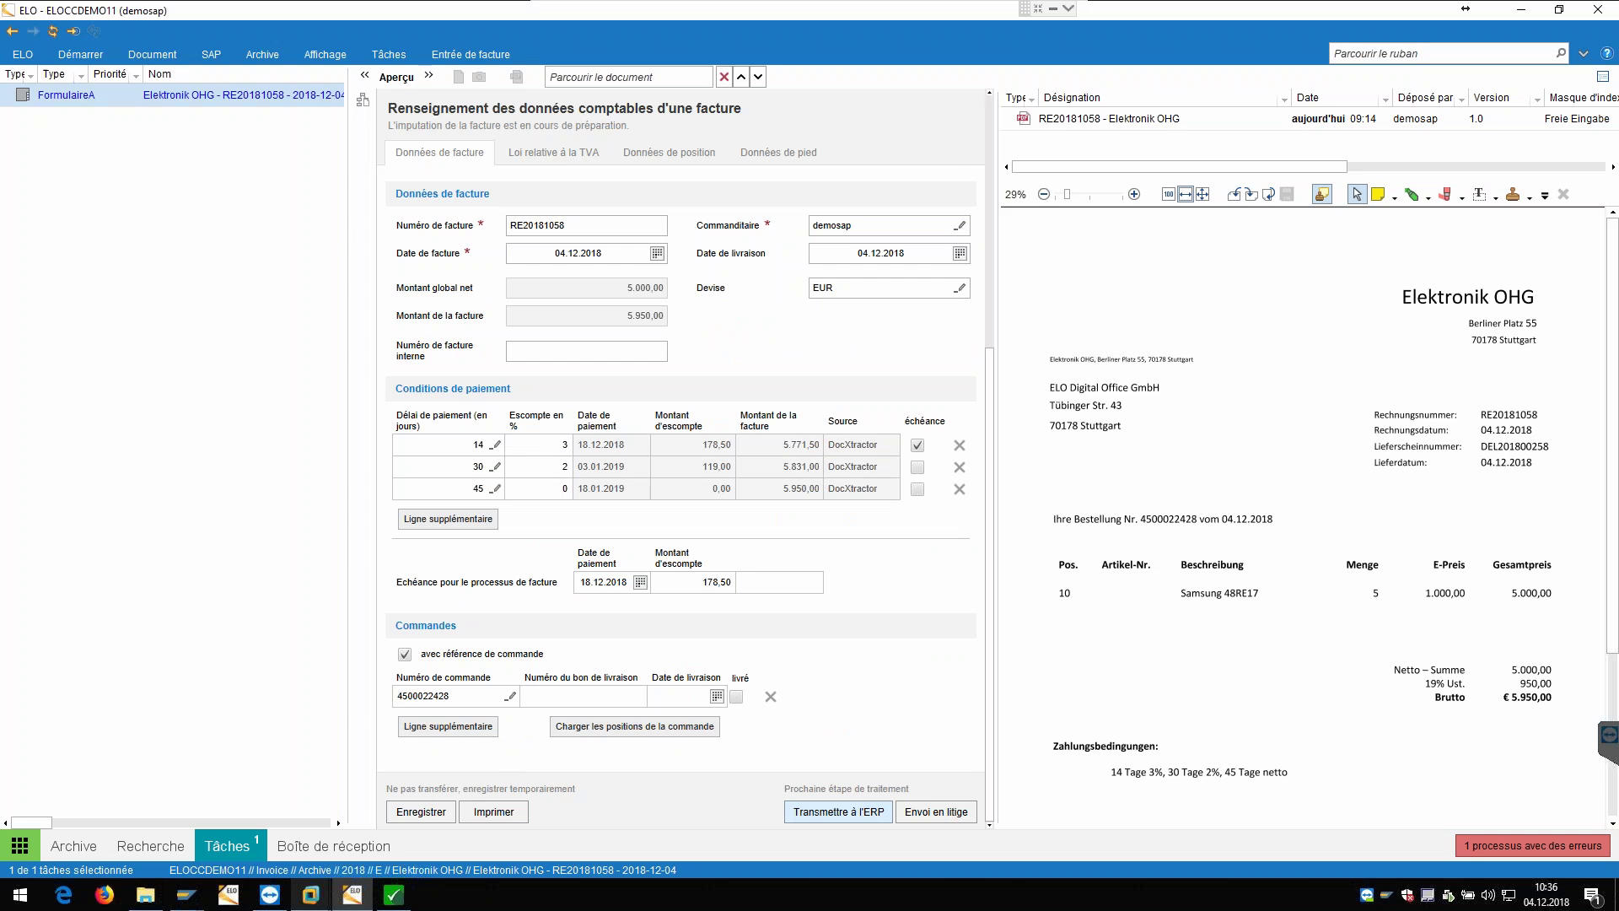
# Step: Check the Centre de coûts and Compte comptable lists in the position data, then forward RE20181058 to the ERP
pyautogui.click(694, 160)
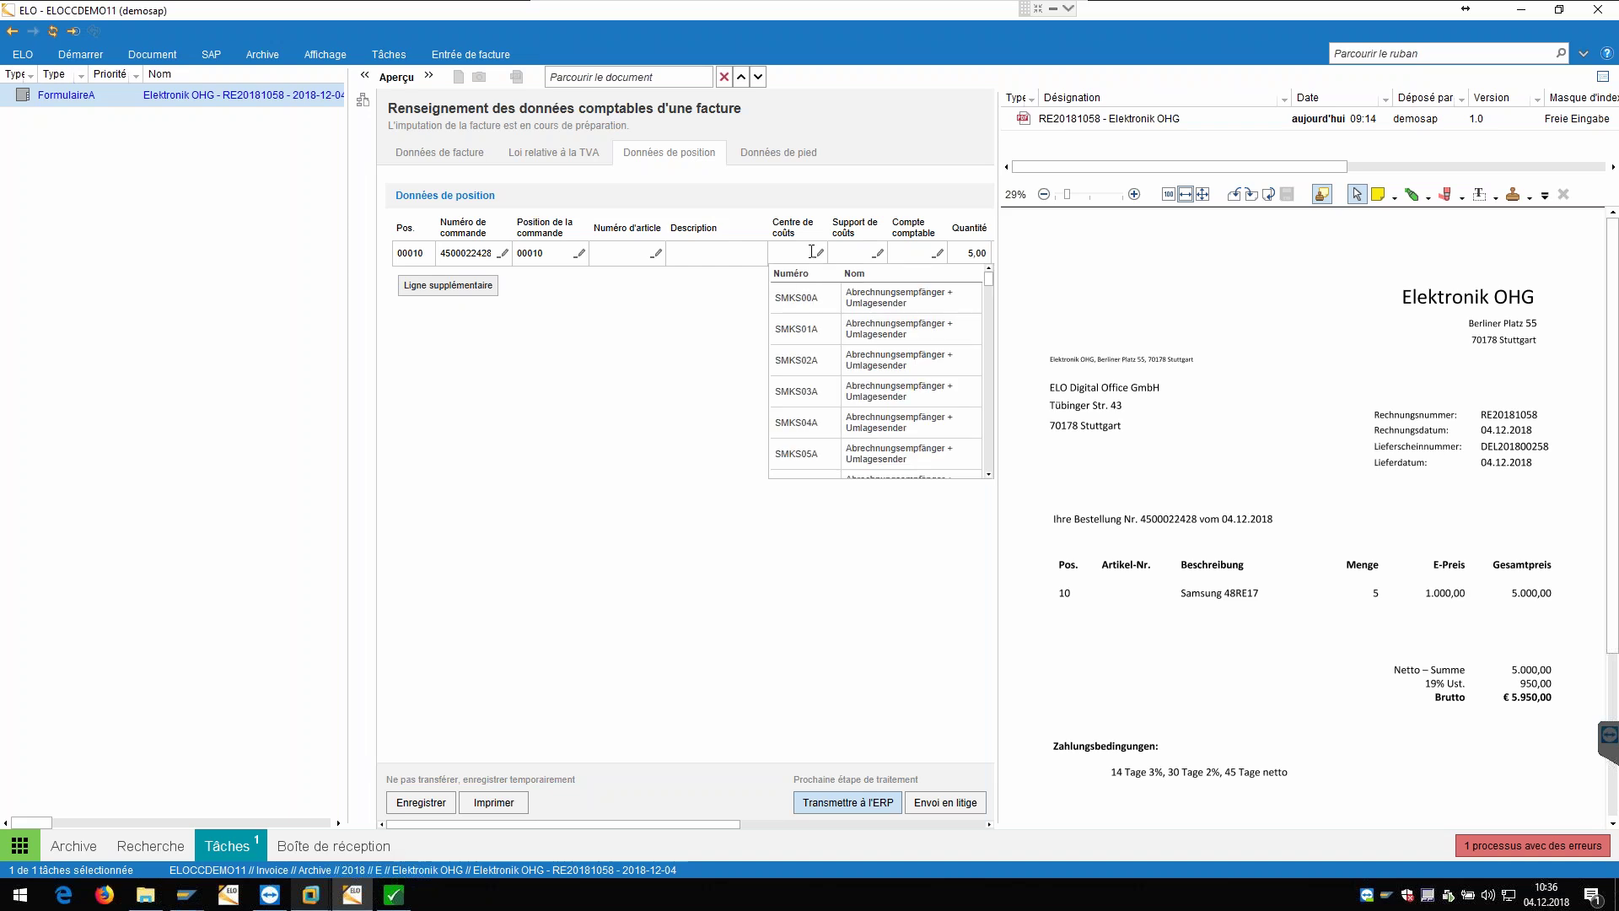
pyautogui.scroll(-3, 928, 380)
pyautogui.scroll(-1, 934, 381)
pyautogui.click(907, 253)
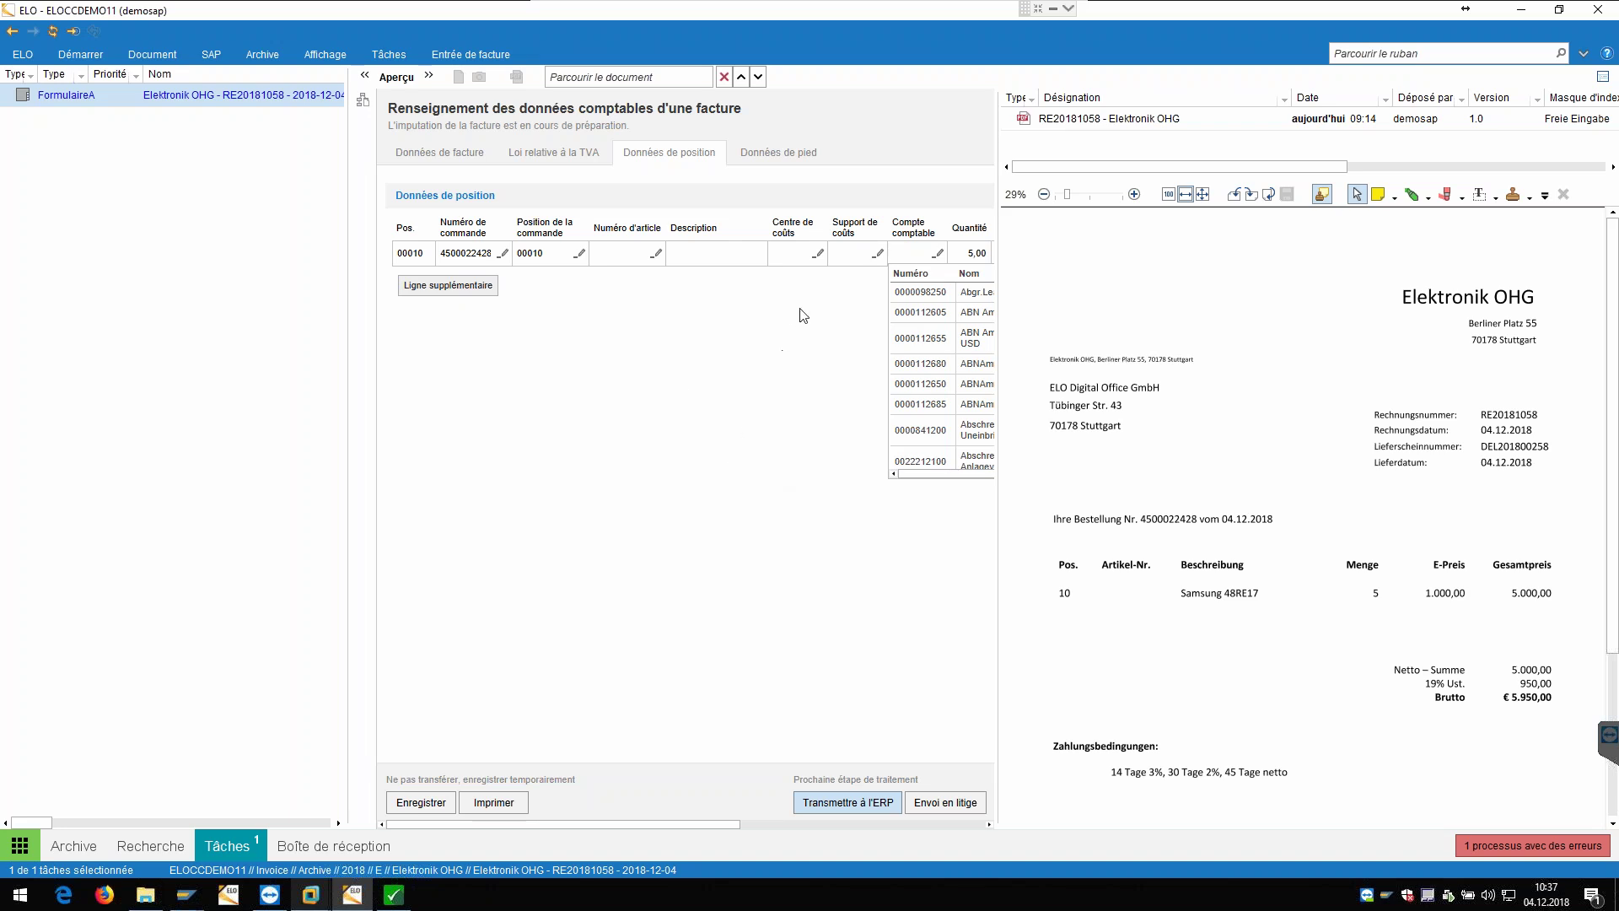
pyautogui.click(668, 438)
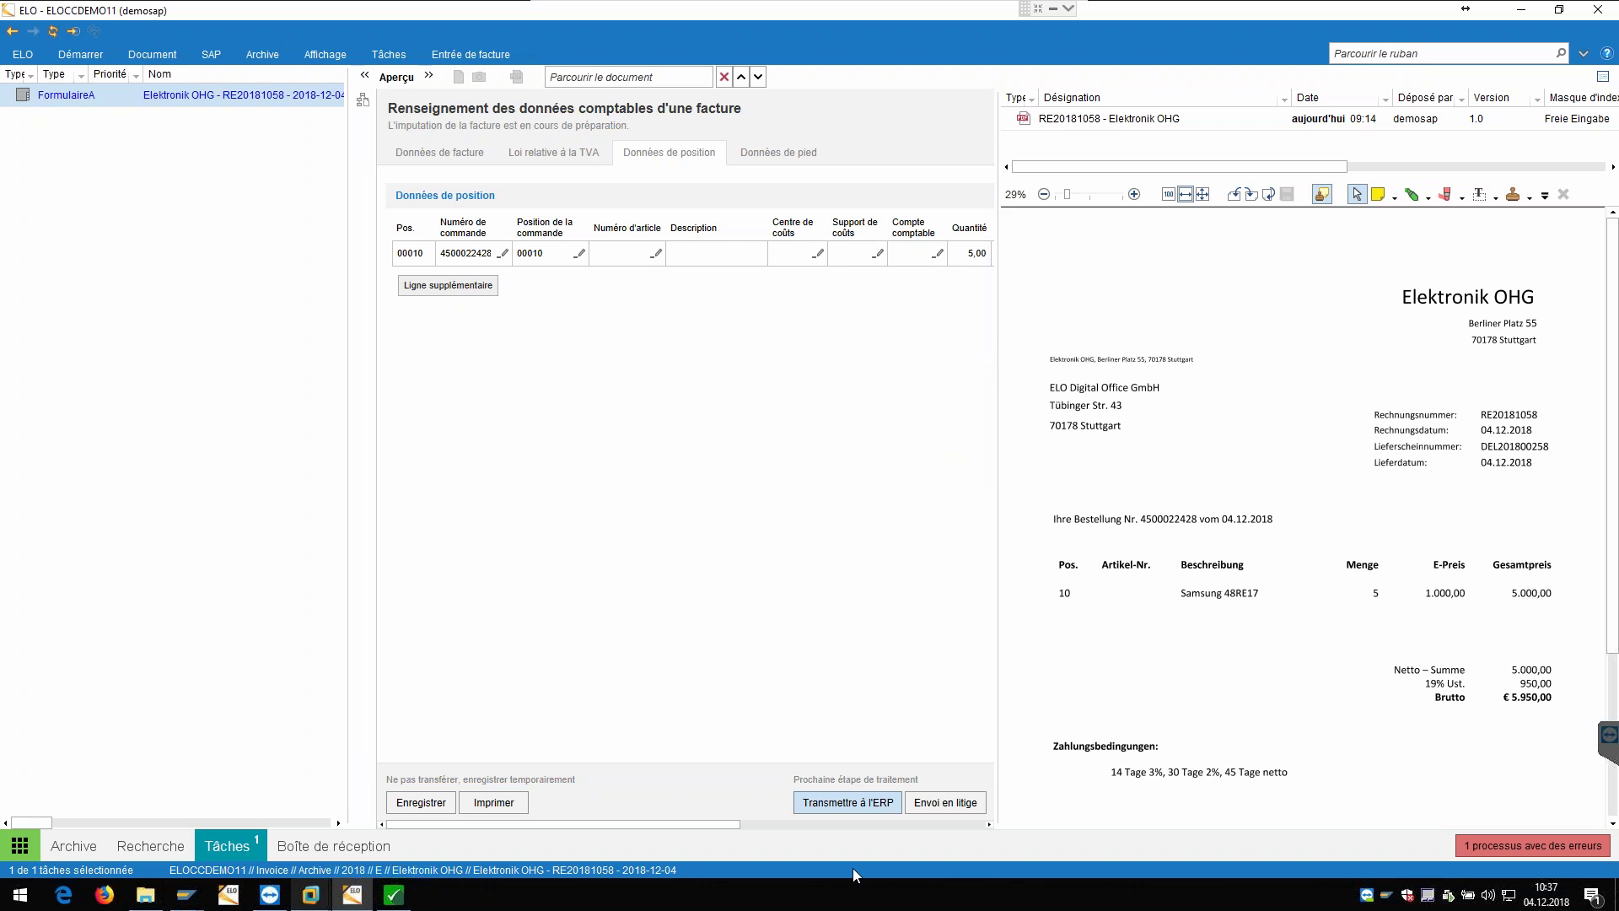
pyautogui.click(850, 806)
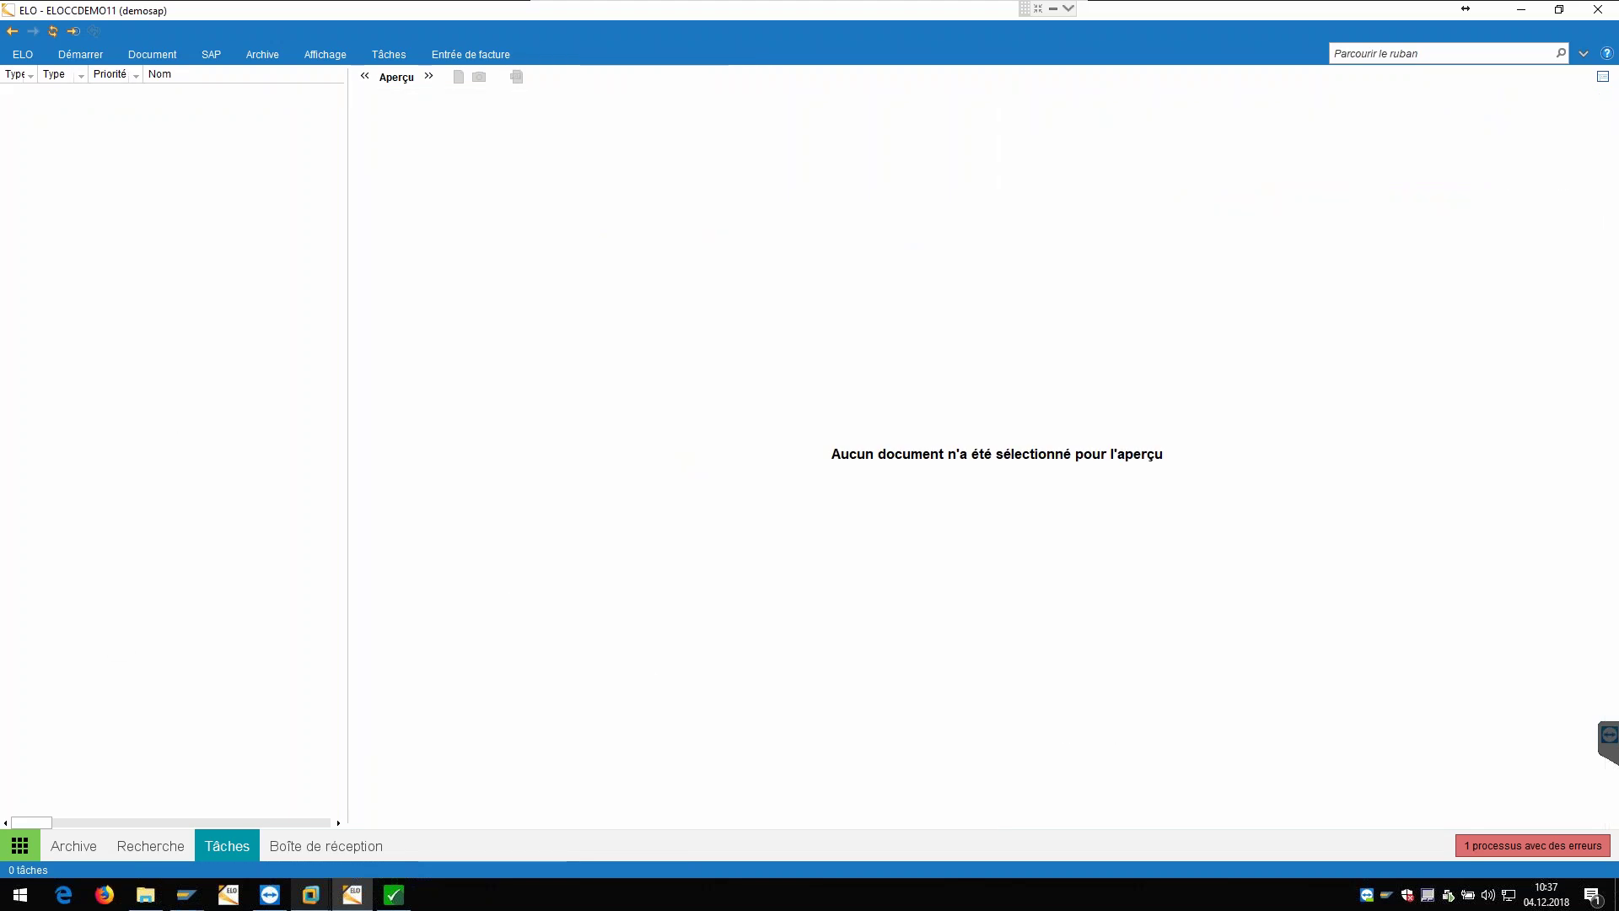
# Step: Switch to the Archive, refresh, and expand Invoice › Archive › 2018 › E › Elektronik OHG
pyautogui.click(87, 850)
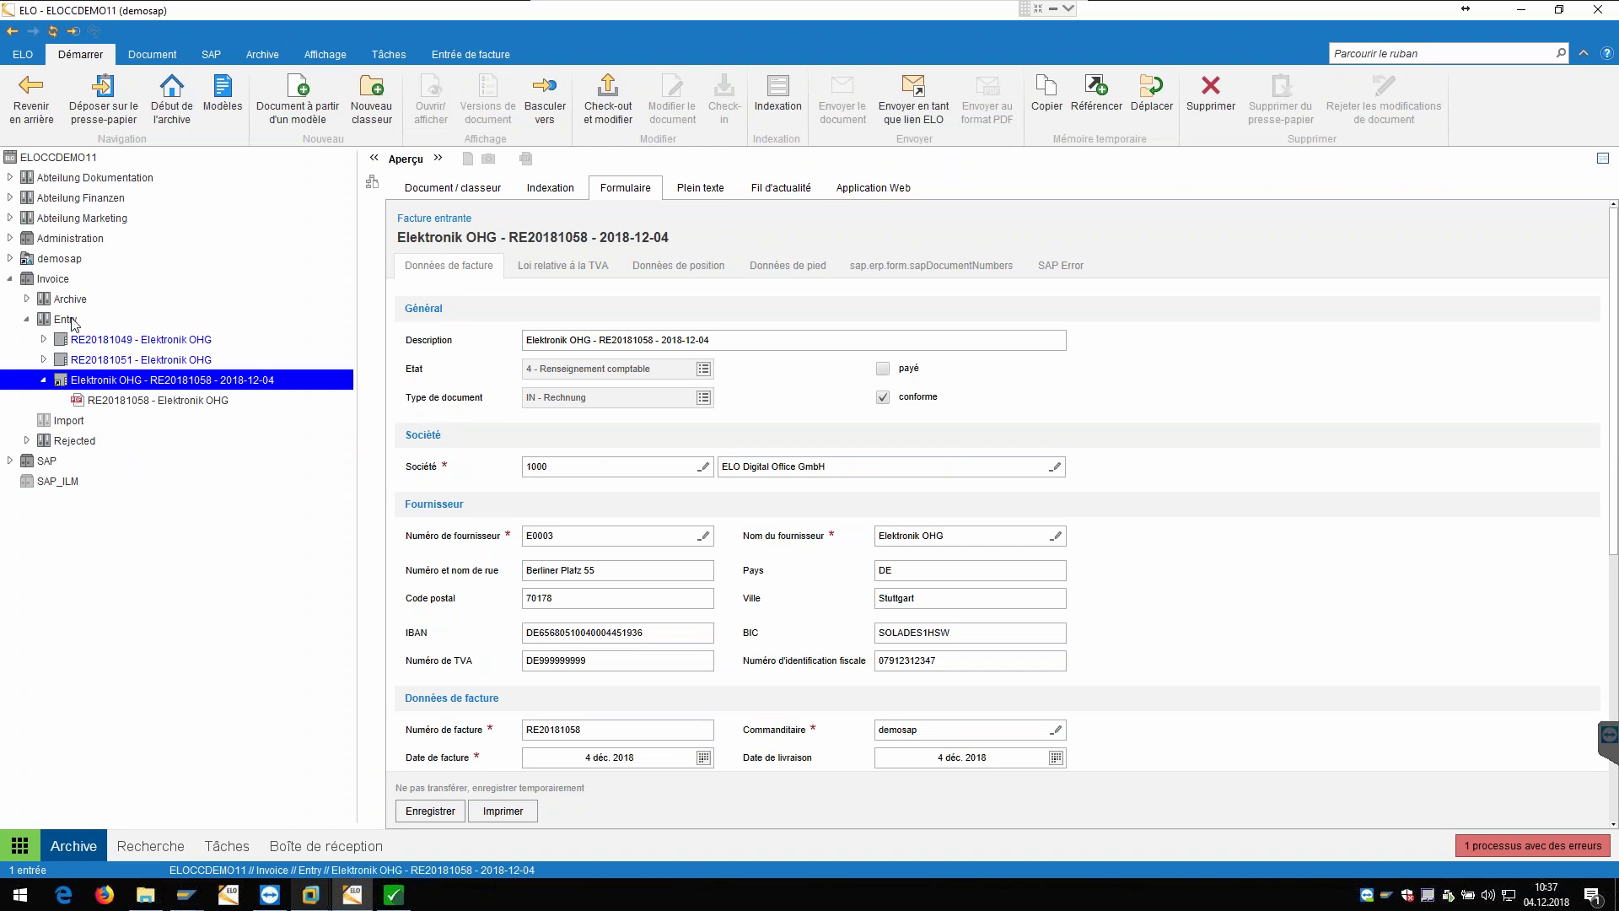
pyautogui.click(52, 31)
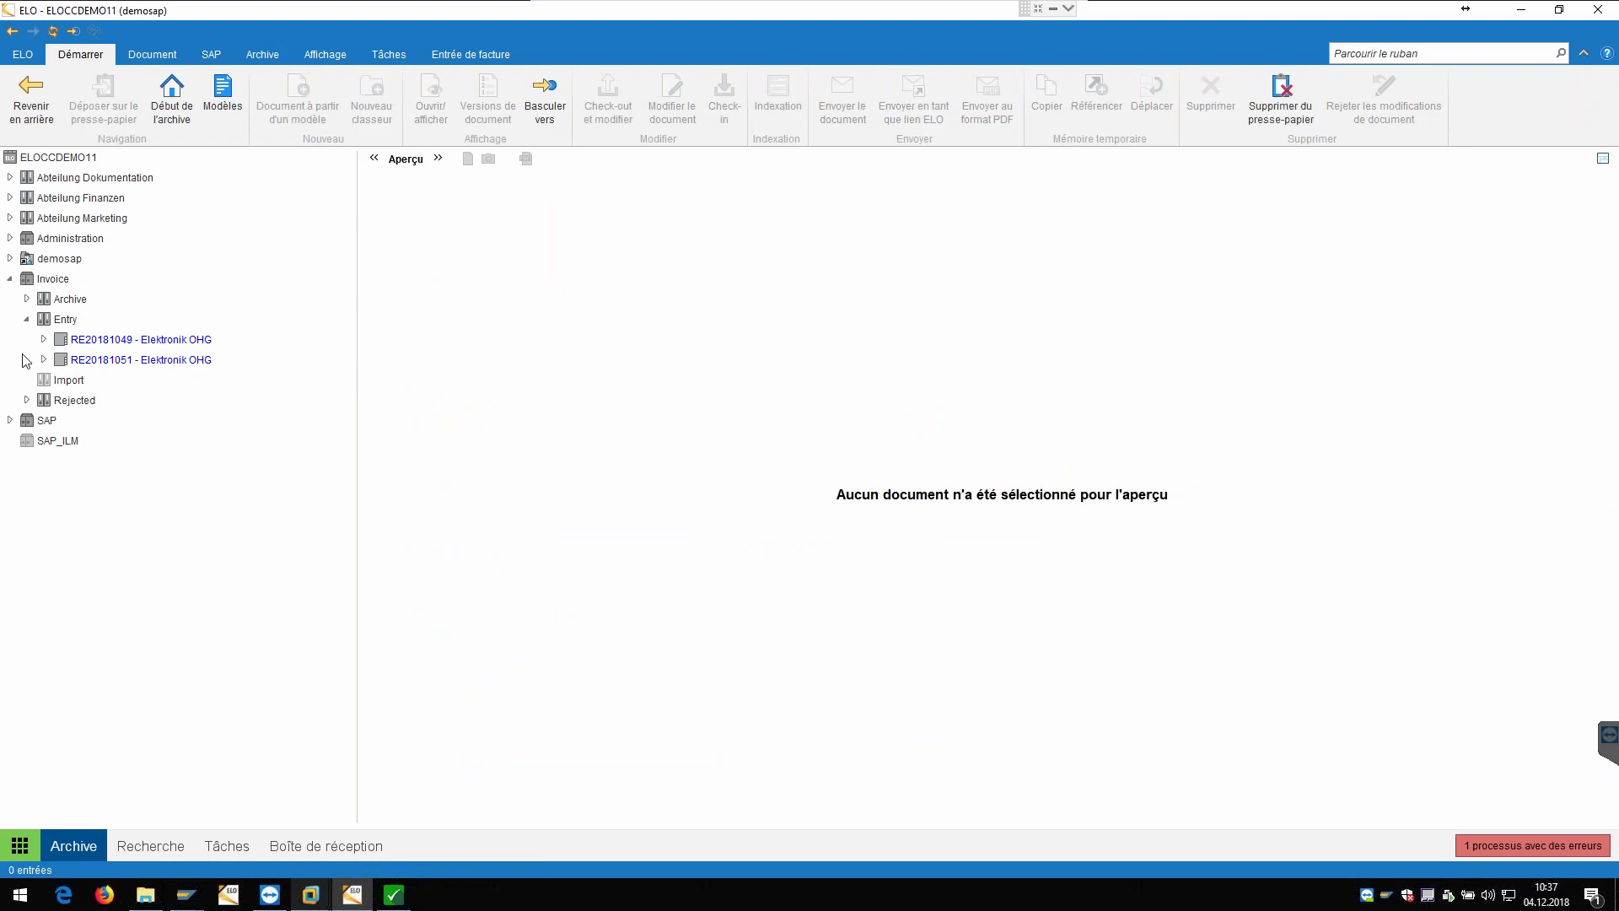
pyautogui.click(26, 298)
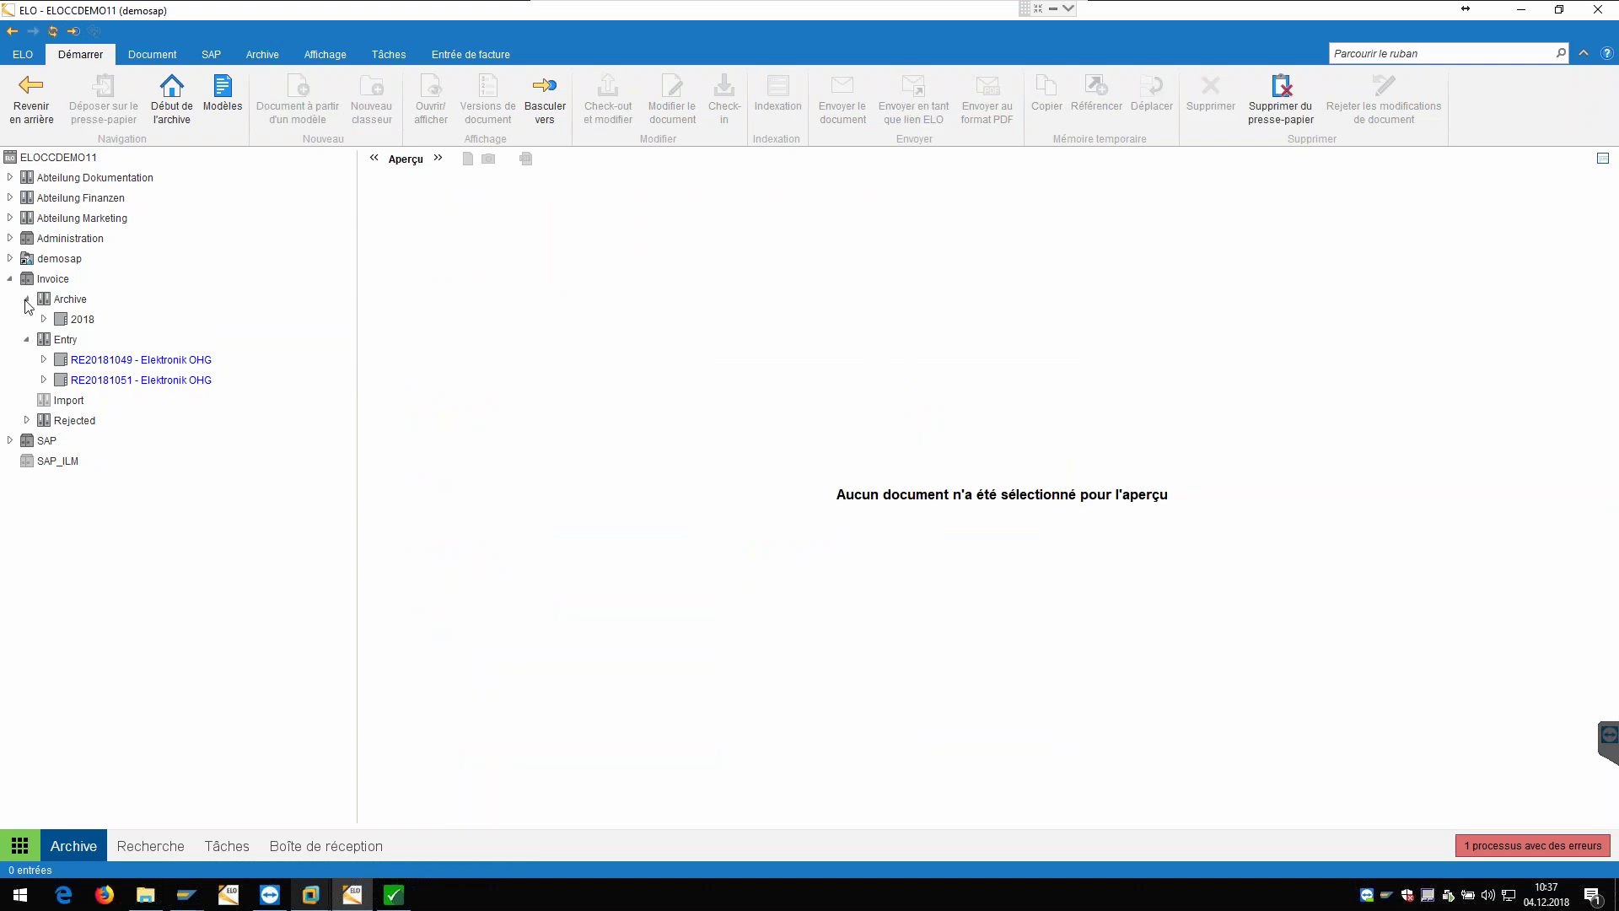
pyautogui.click(43, 319)
pyautogui.click(60, 360)
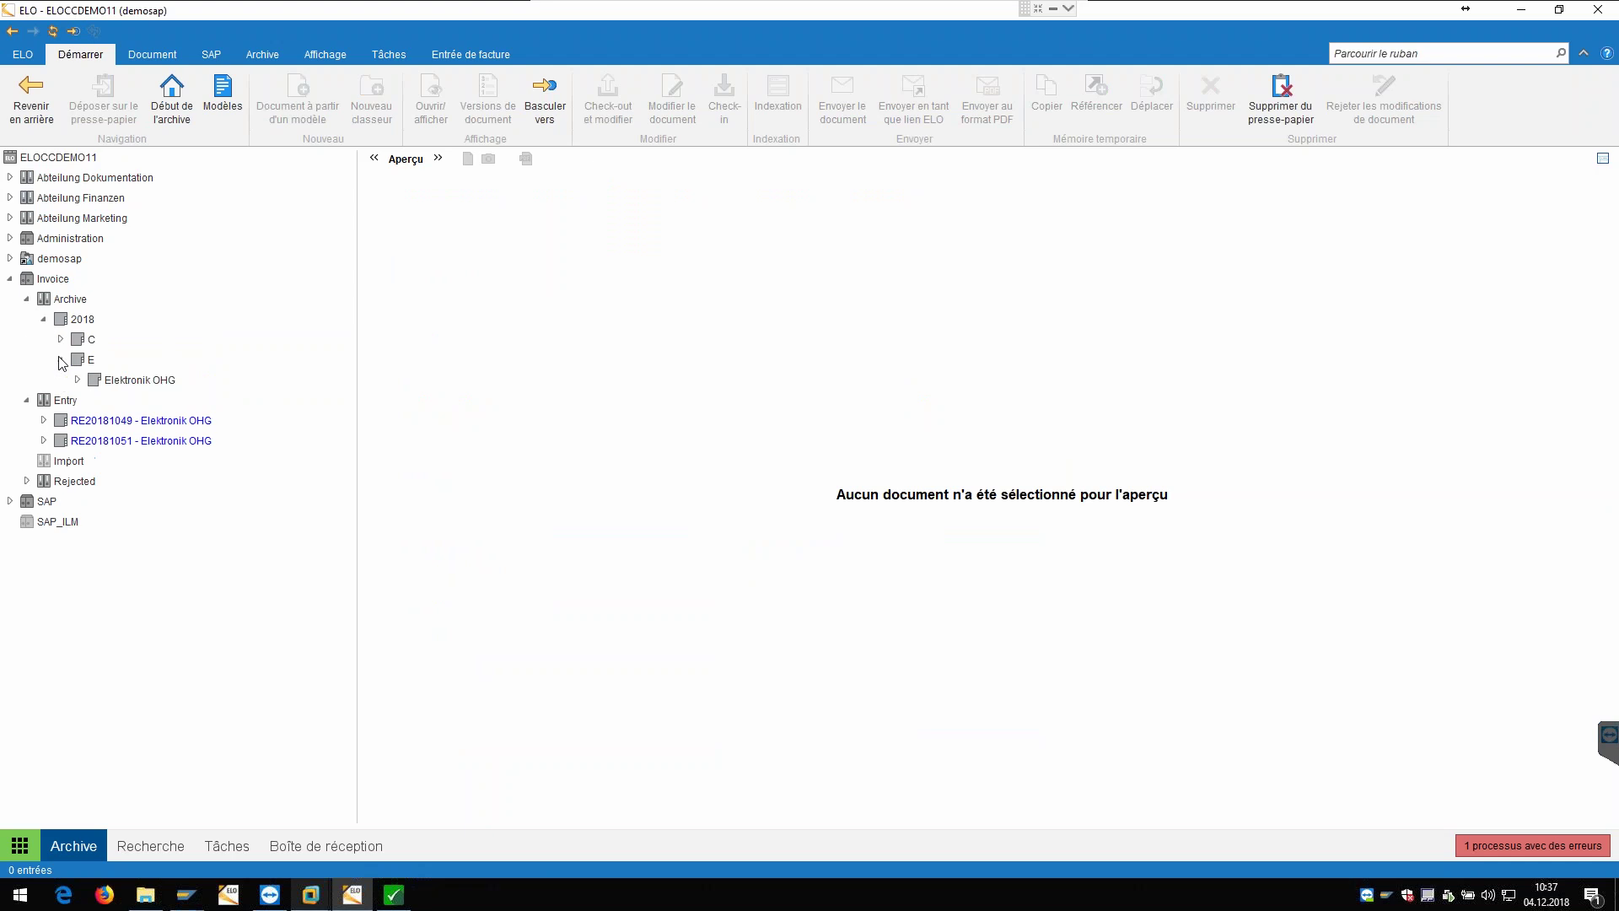
pyautogui.click(76, 380)
pyautogui.scroll(-6, 158, 463)
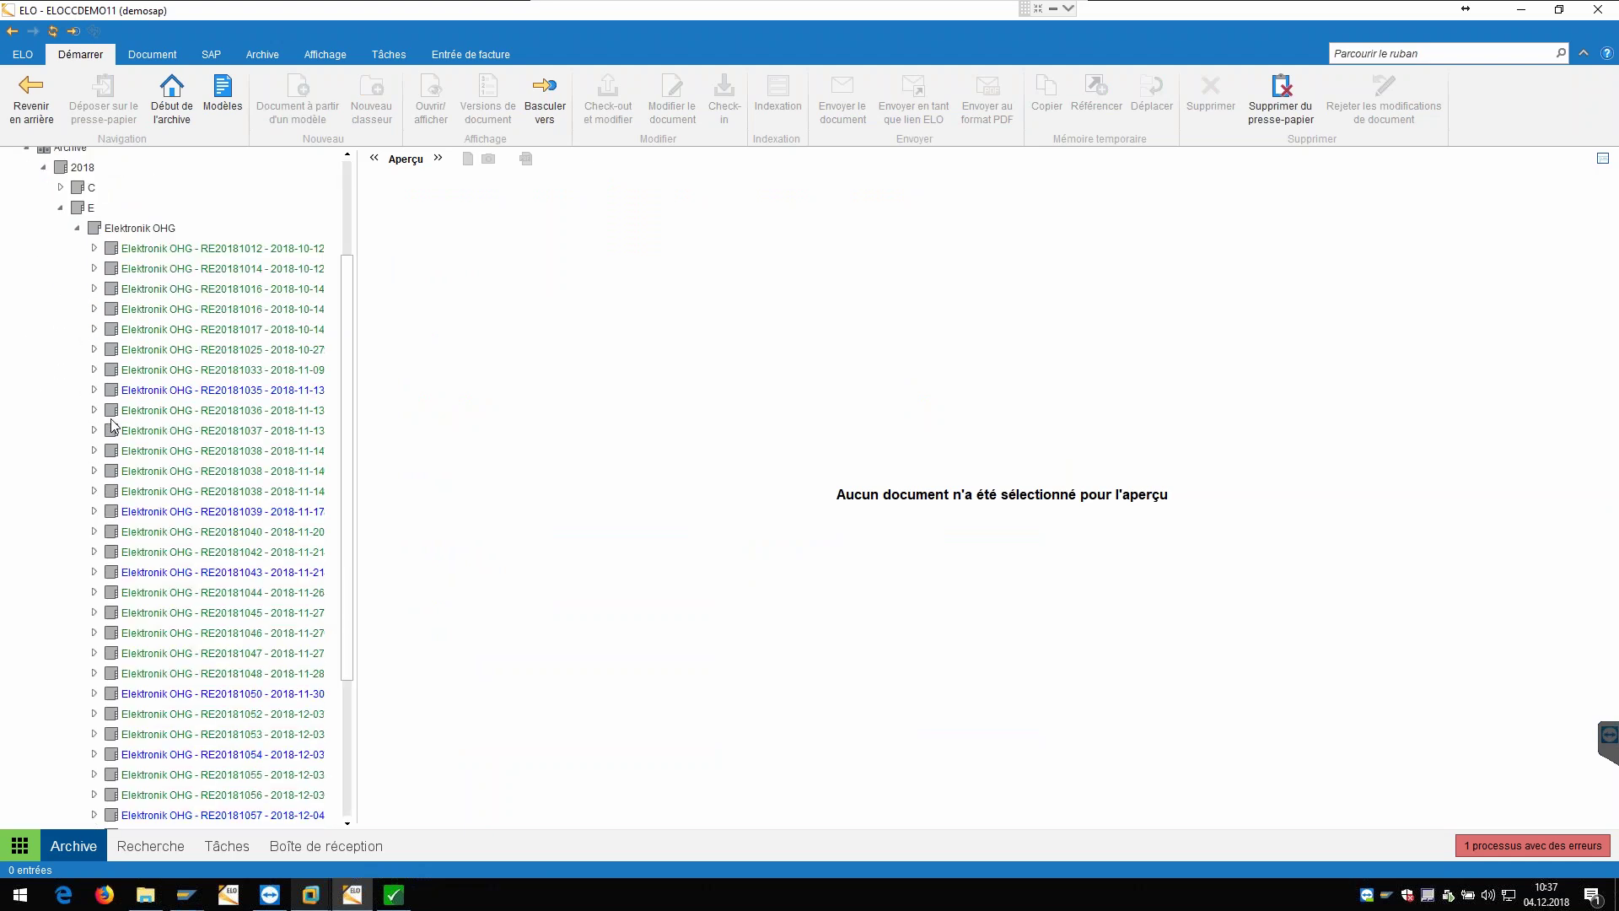
pyautogui.scroll(-2, 158, 463)
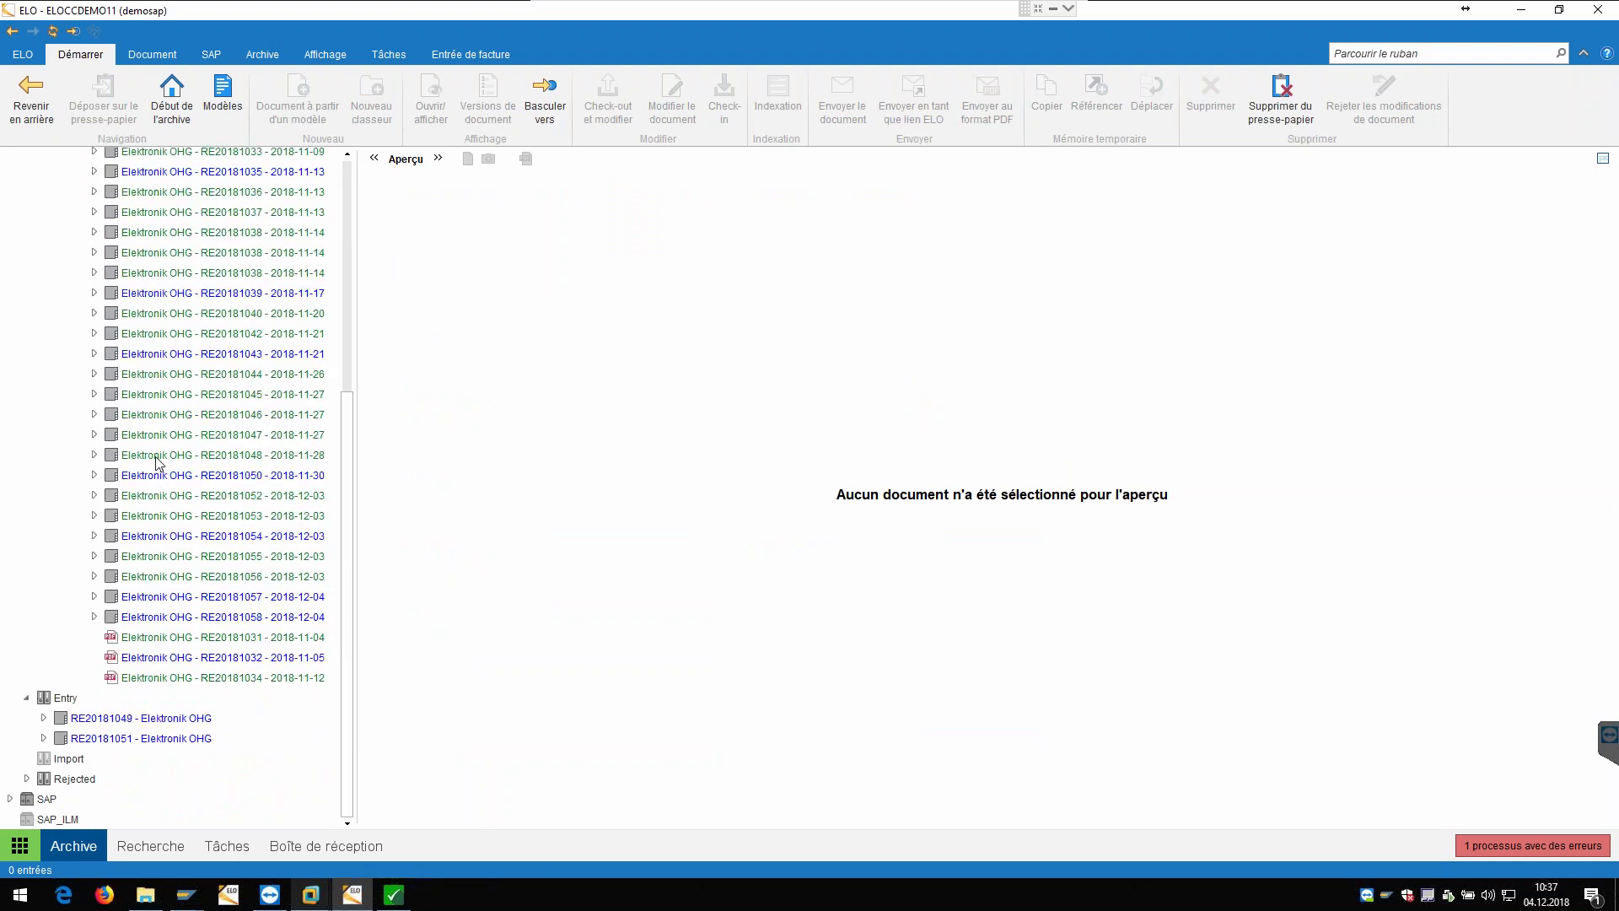
pyautogui.scroll(4, 162, 388)
# Step: Open RE20181058 from the Elektronik OHG invoice list and show its document preview
pyautogui.click(166, 264)
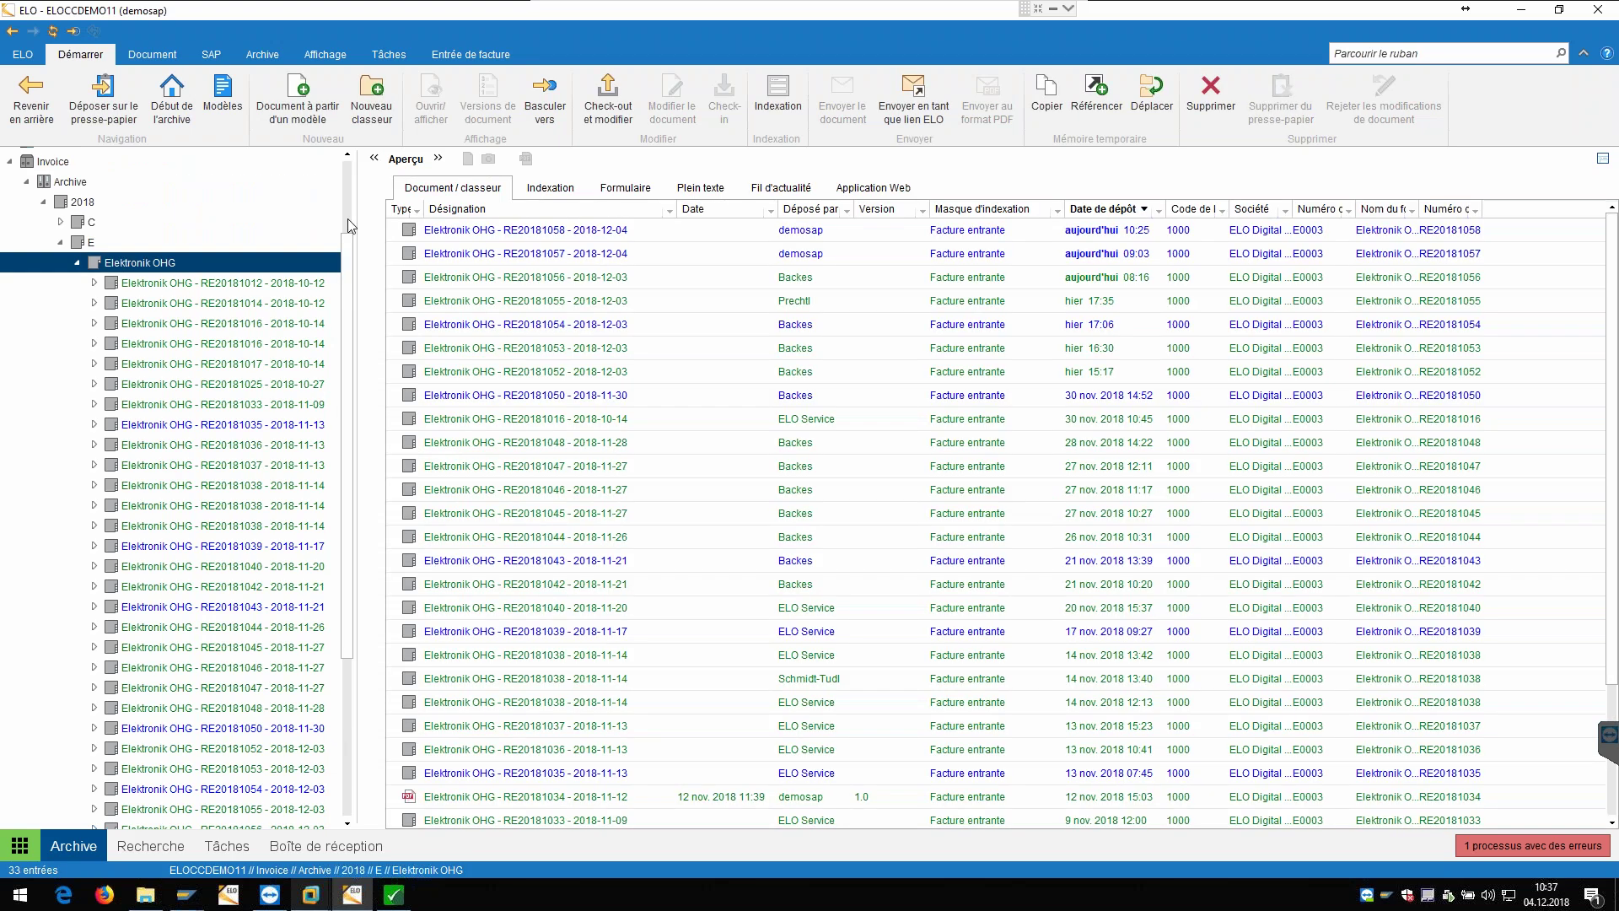
pyautogui.doubleClick(535, 235)
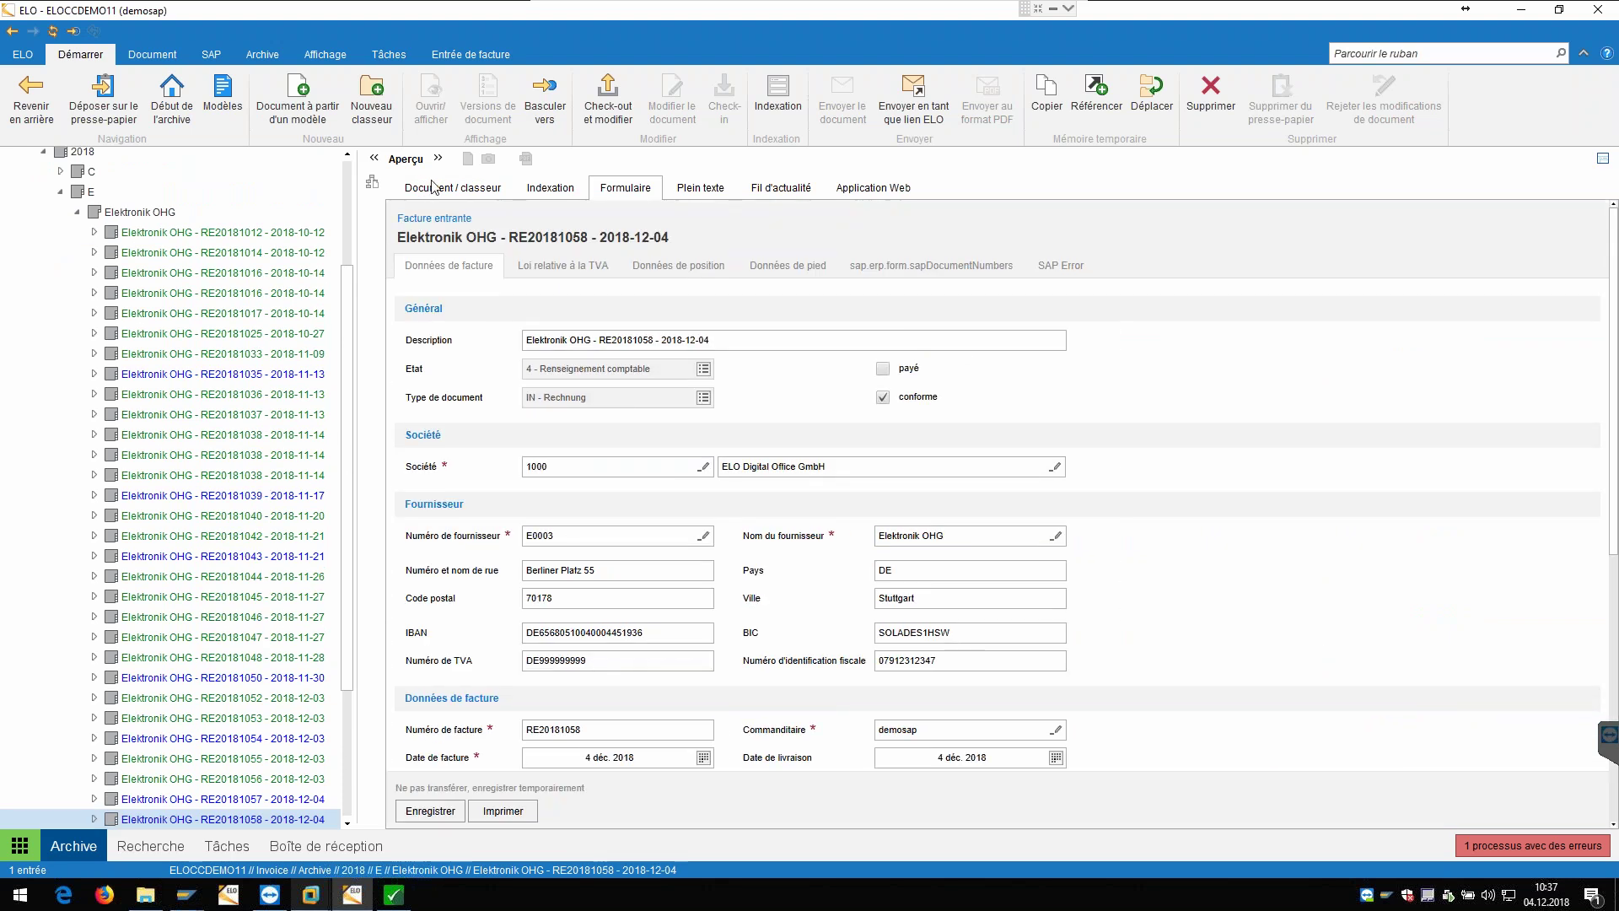
pyautogui.click(130, 214)
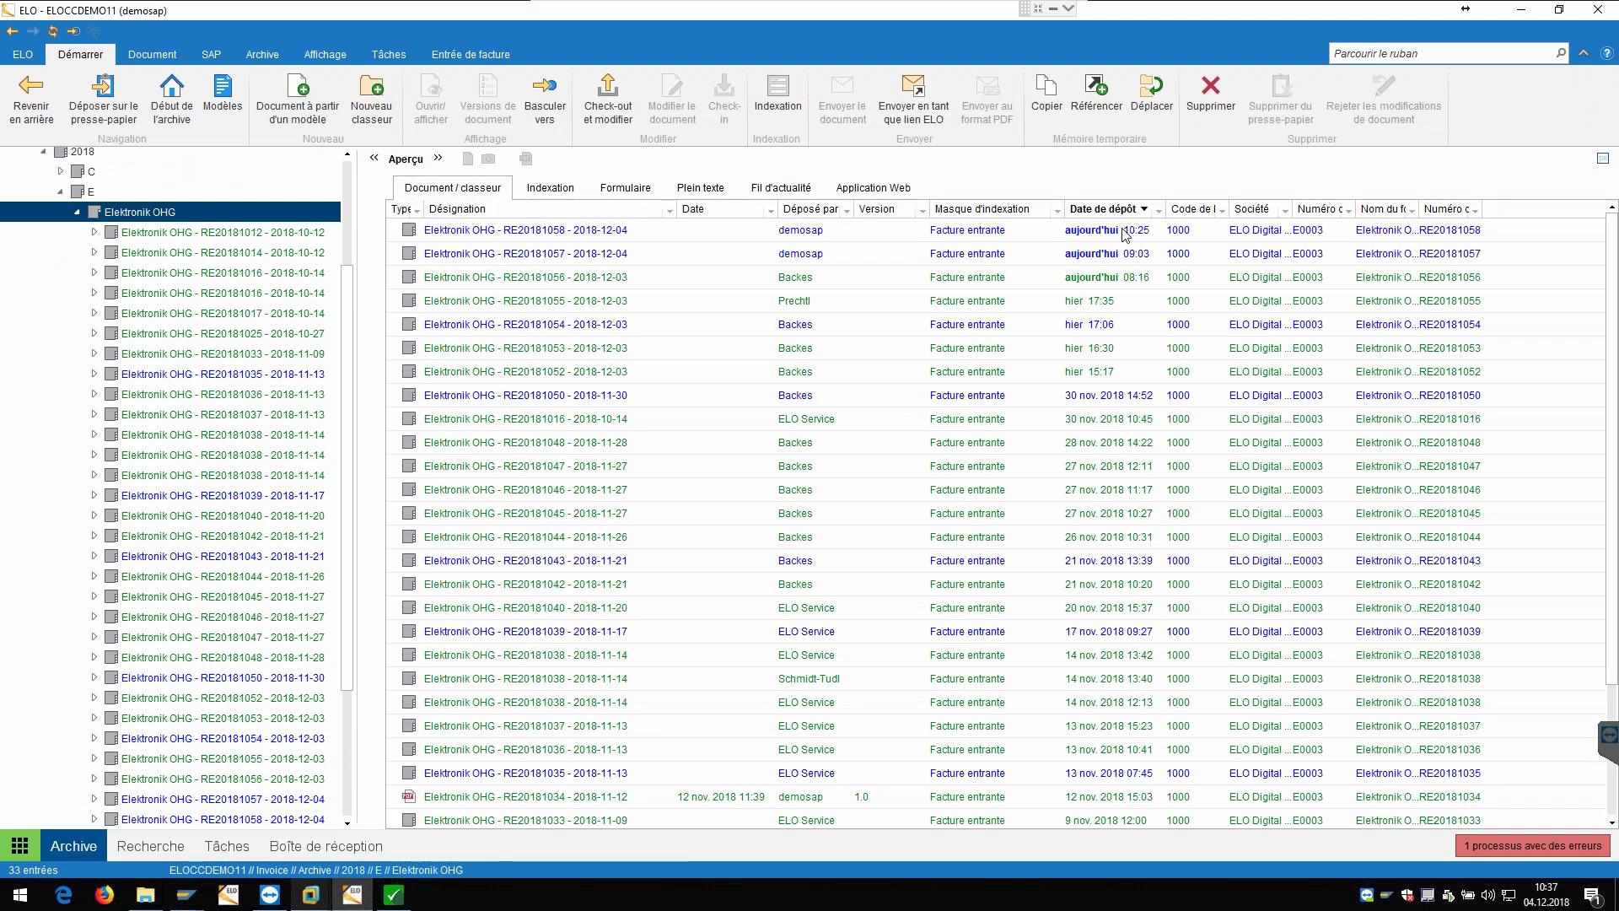
pyautogui.doubleClick(426, 235)
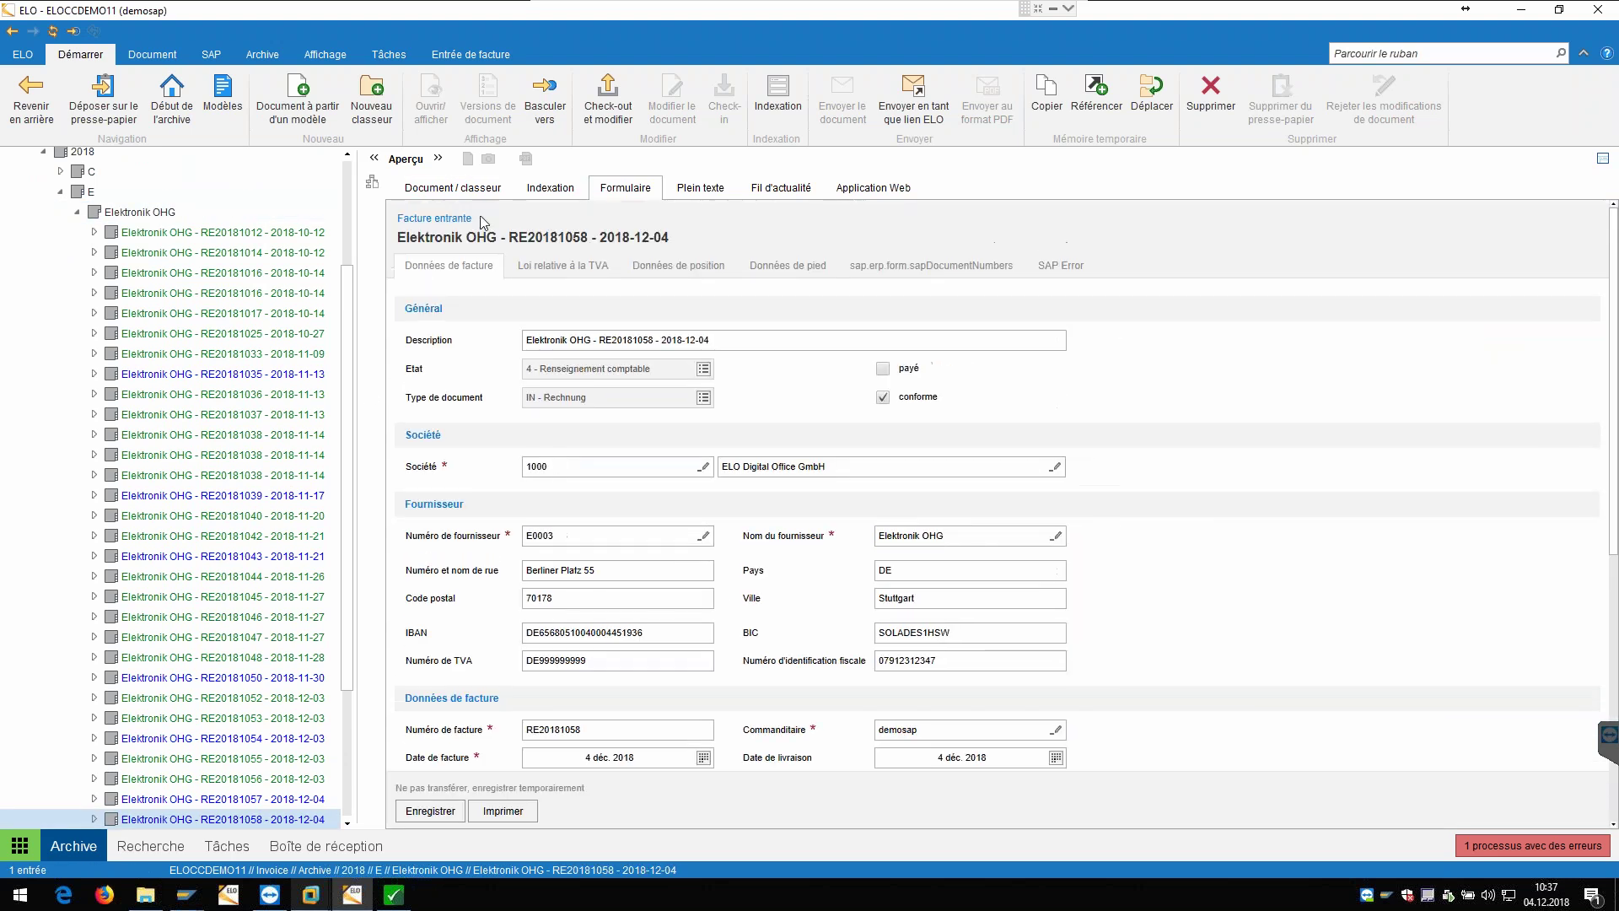
pyautogui.click(486, 189)
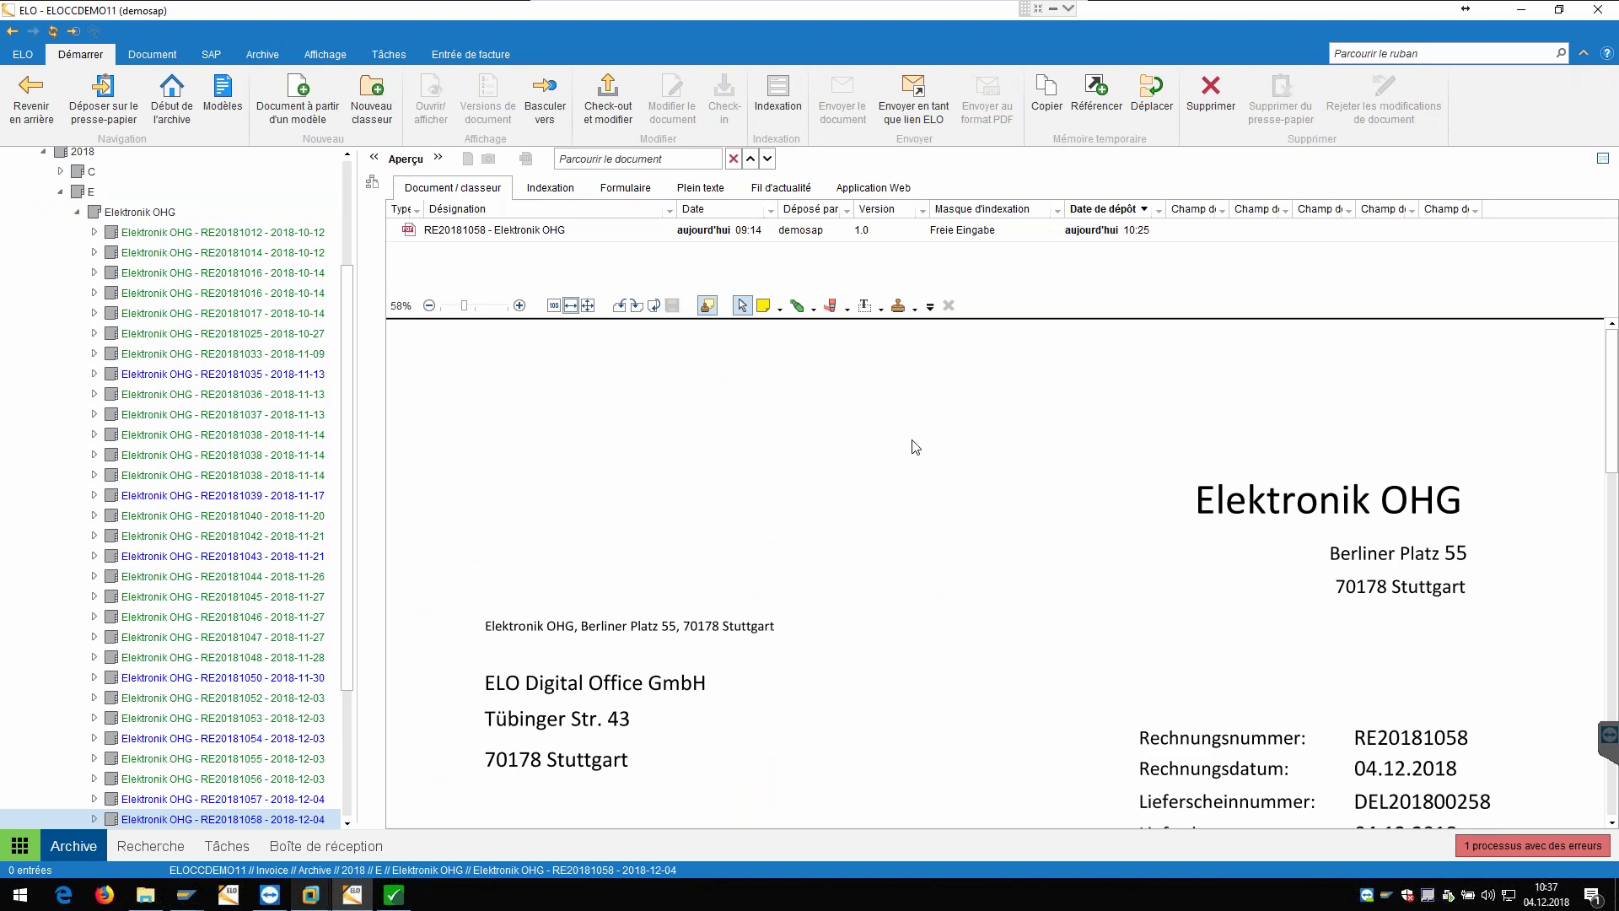
# Step: Review RE20181058's indexing data without changes, then display its linked workflow processes
pyautogui.scroll(-3, 862, 504)
pyautogui.scroll(-2, 862, 504)
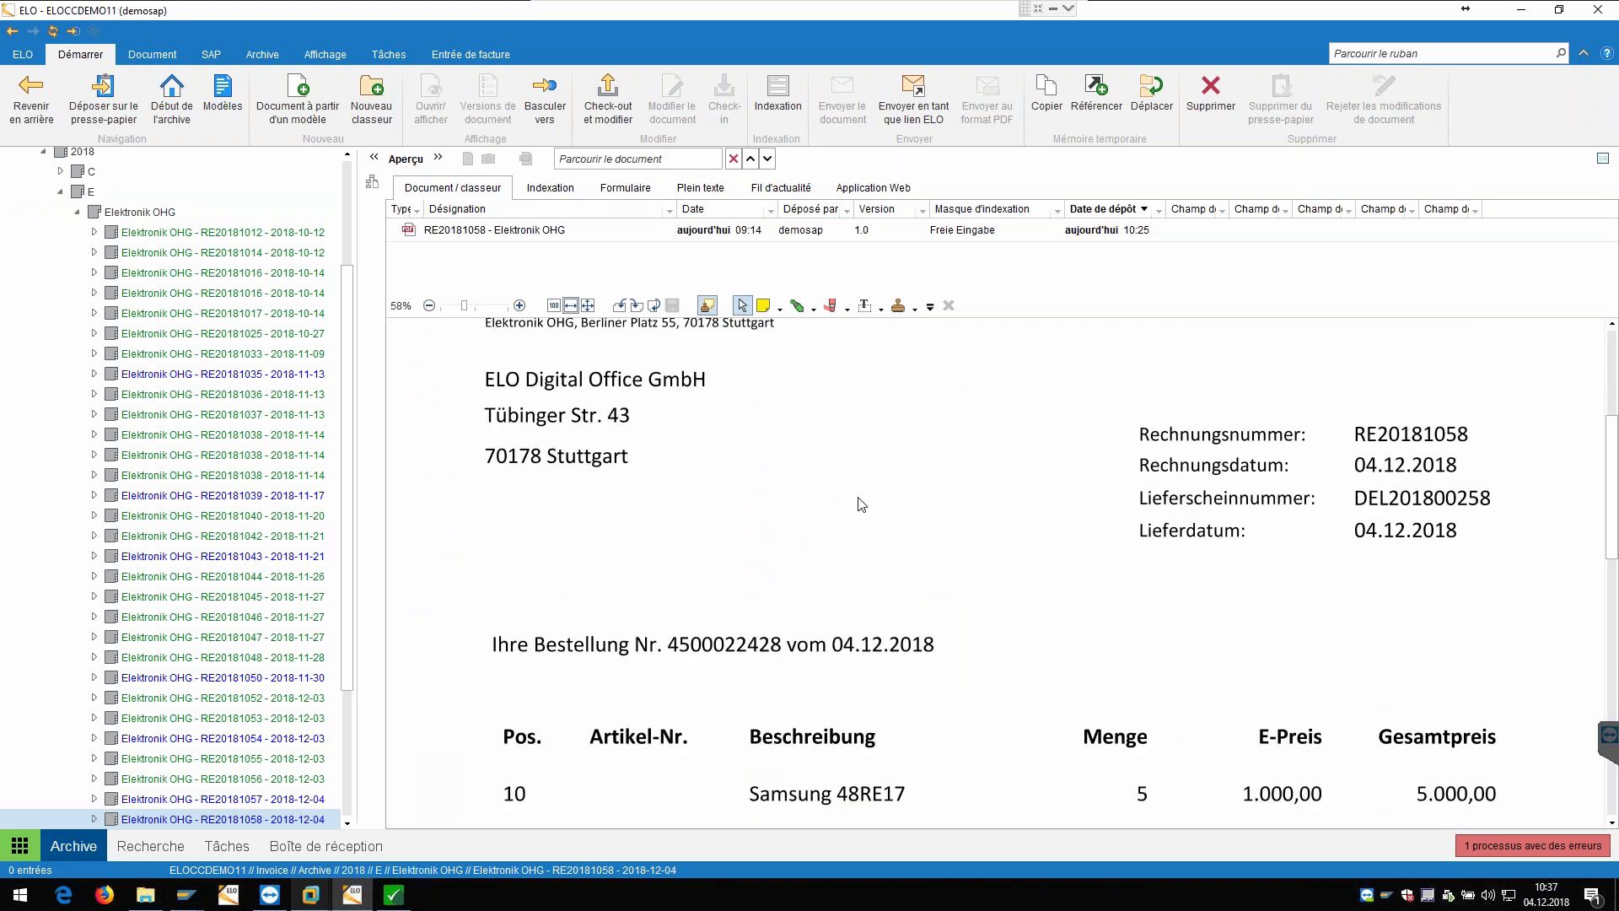
pyautogui.rightClick(287, 817)
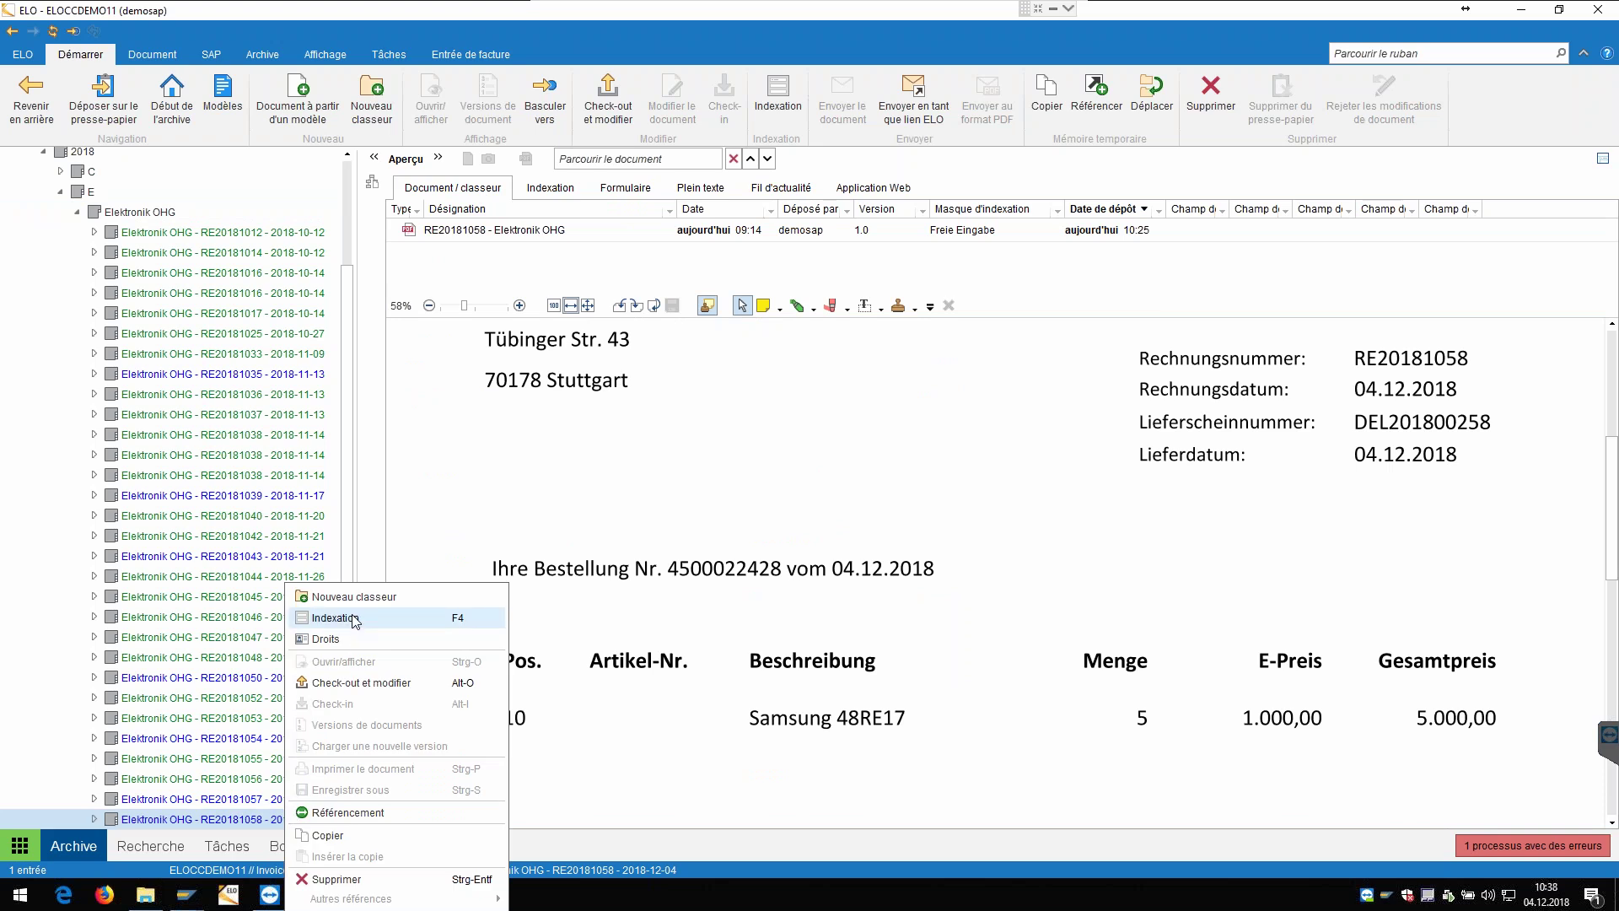
pyautogui.click(348, 618)
pyautogui.scroll(-4, 861, 396)
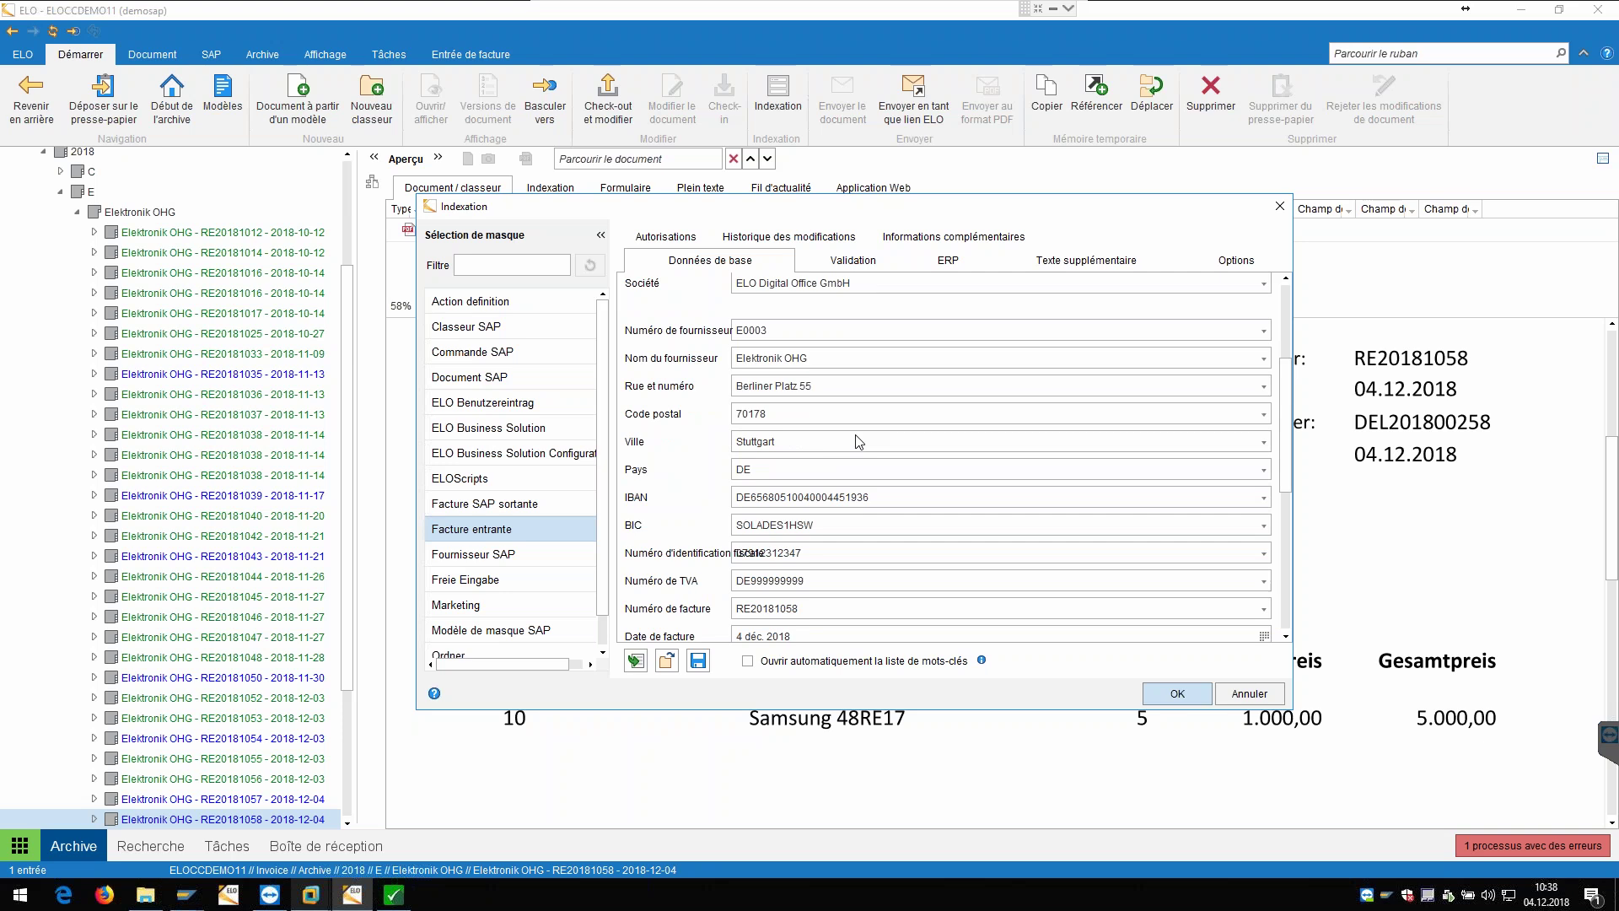
pyautogui.scroll(4, 859, 441)
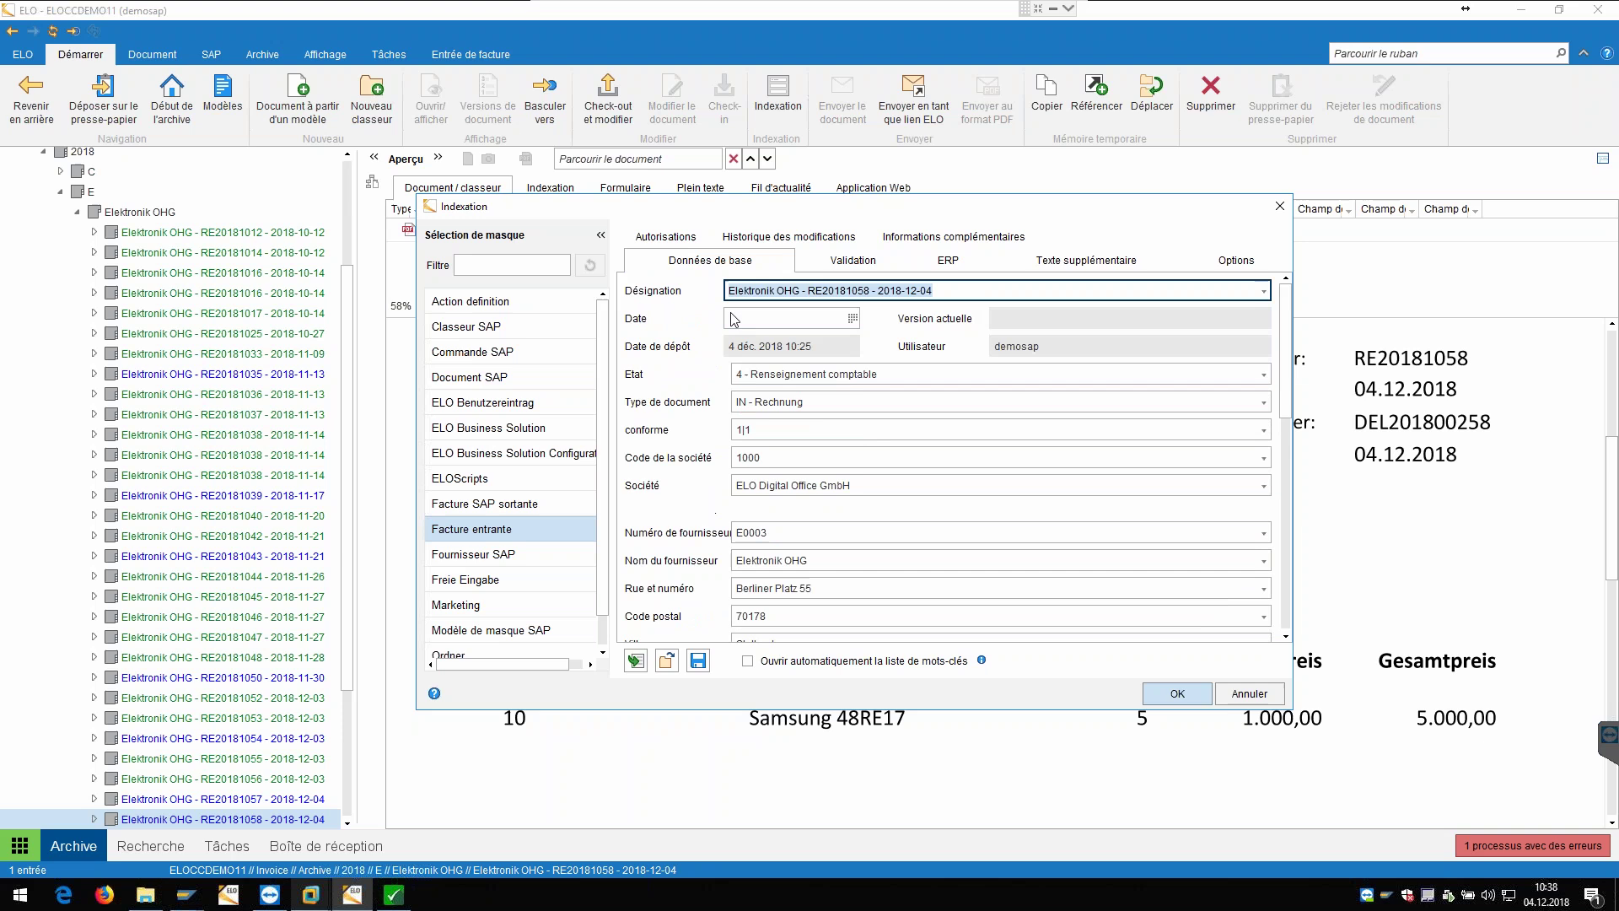
pyautogui.click(1248, 694)
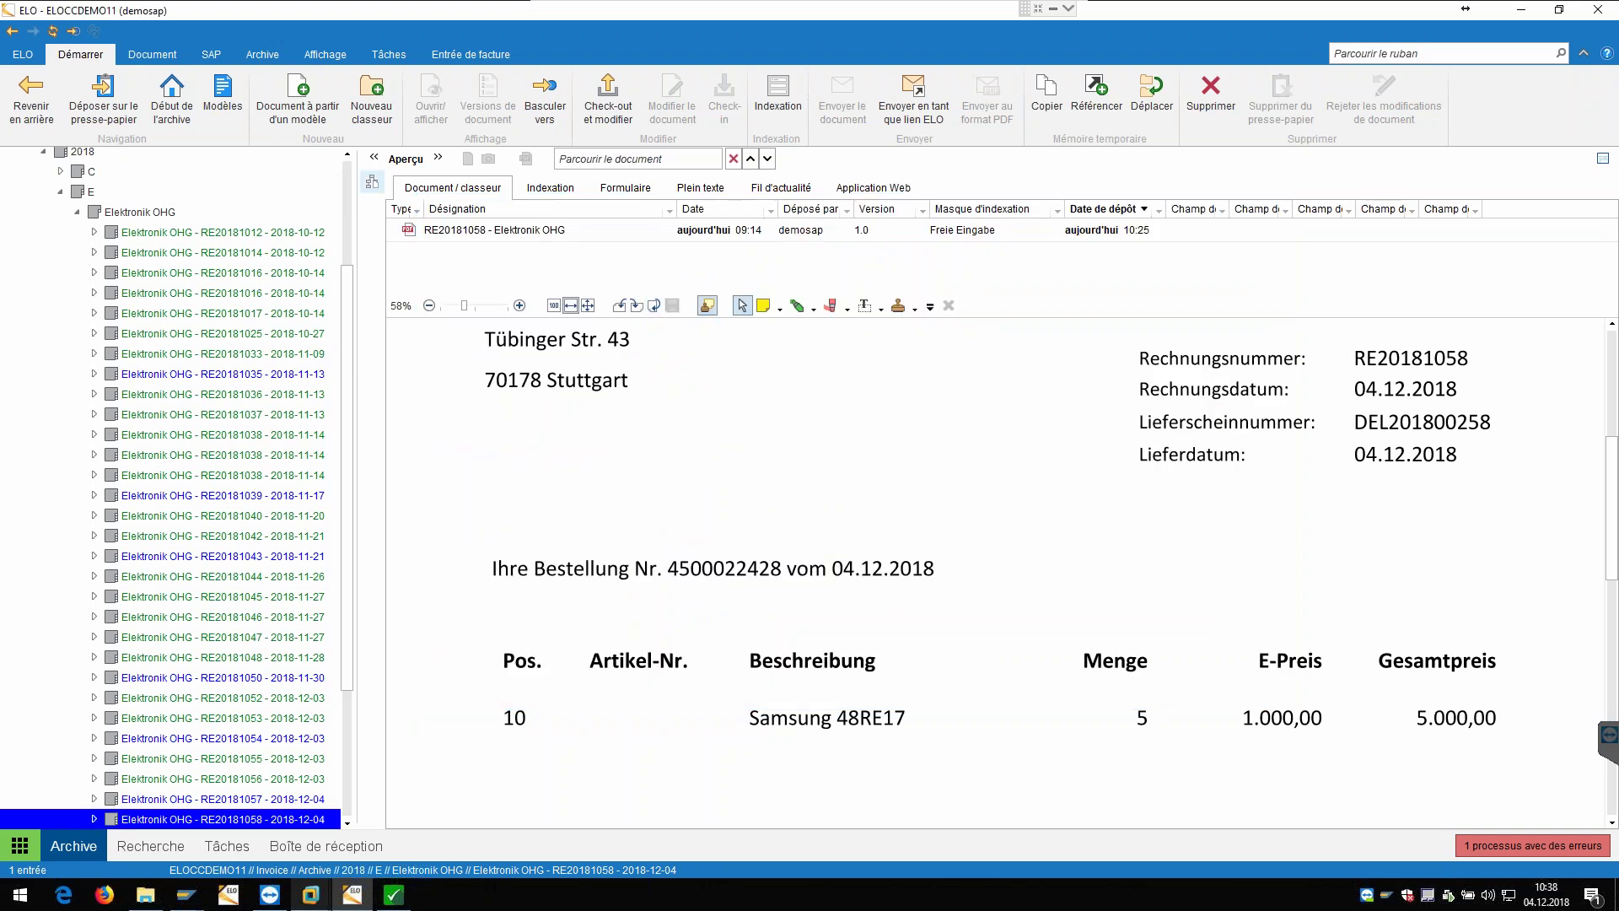
pyautogui.click(372, 181)
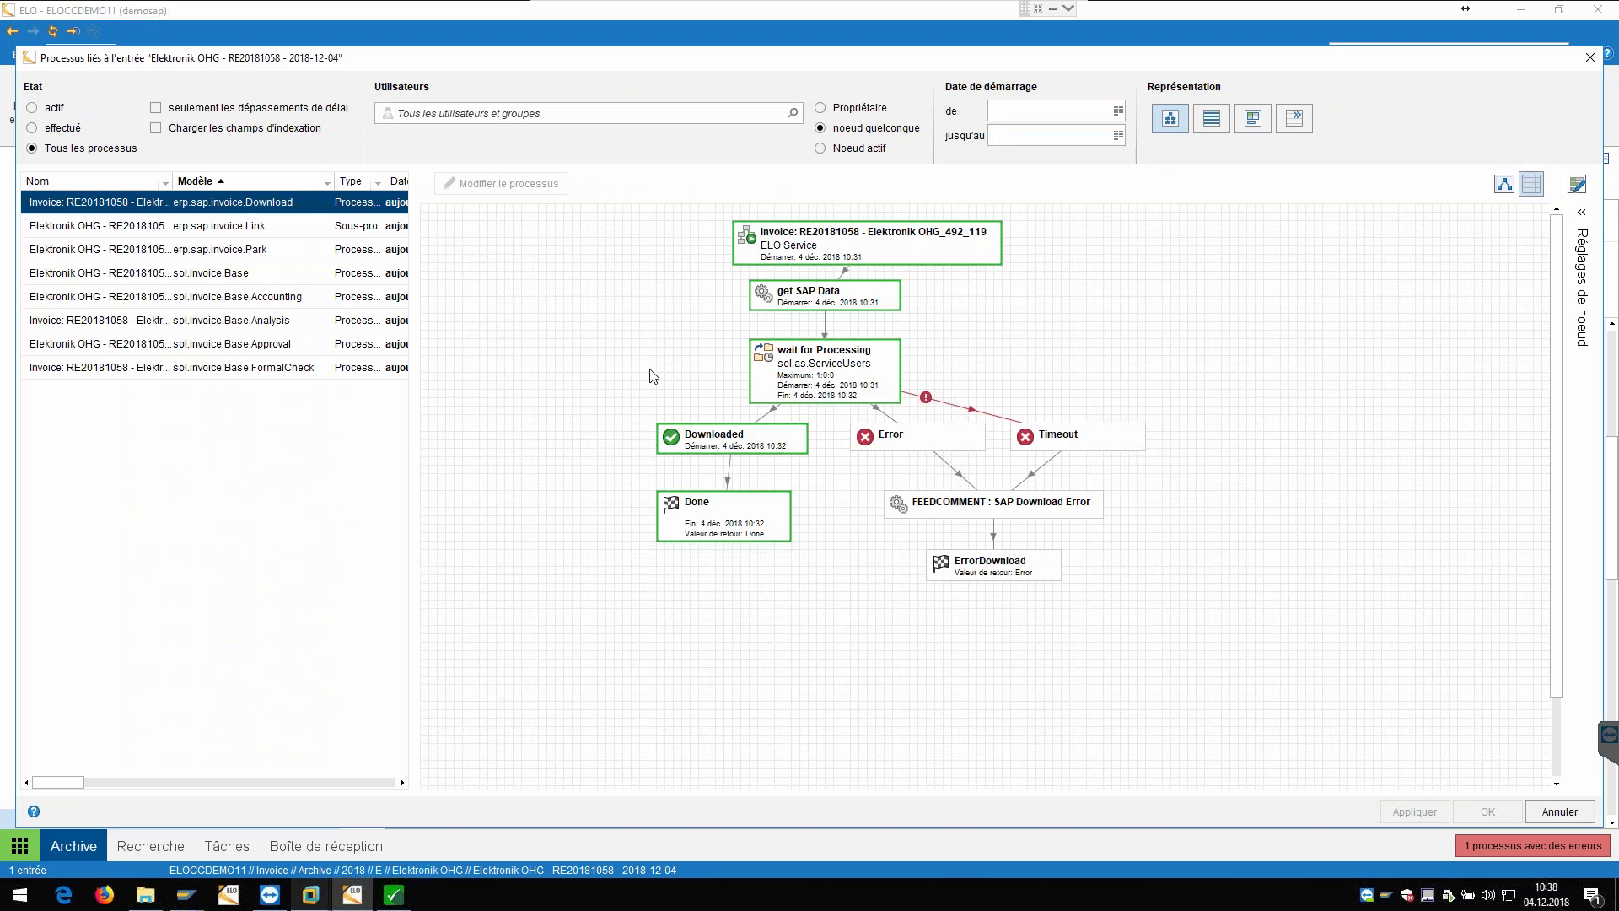
# Step: Browse the sol.invoice.Base diagram, inspect its ERP Link node, and close the linked-processes window
pyautogui.click(172, 272)
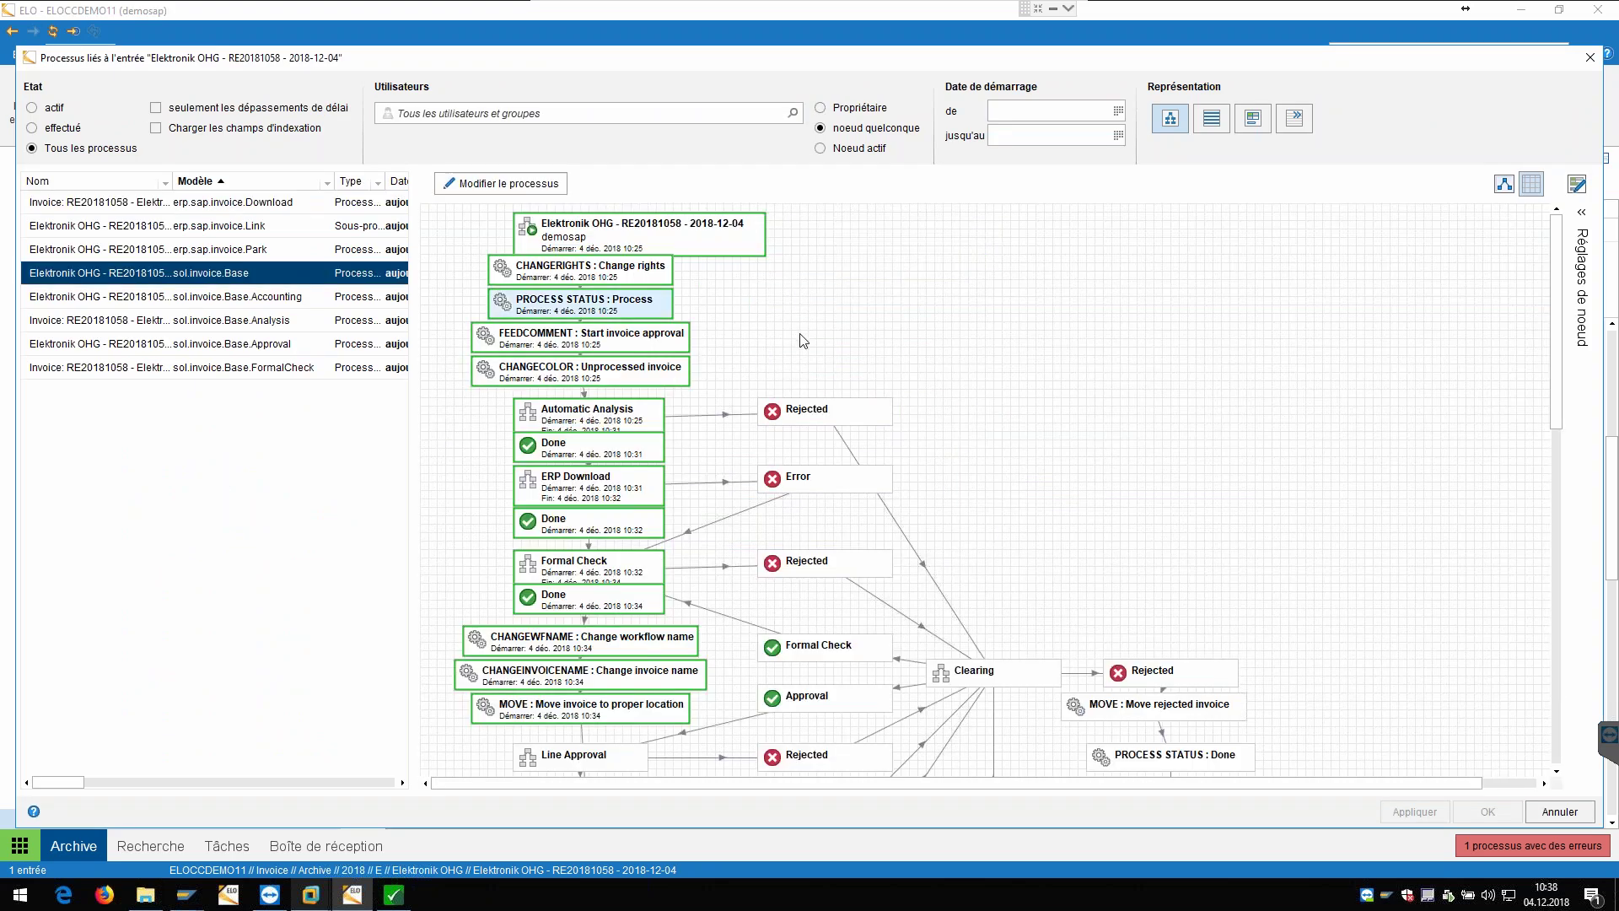
pyautogui.scroll(-3, 603, 393)
pyautogui.scroll(-3, 666, 367)
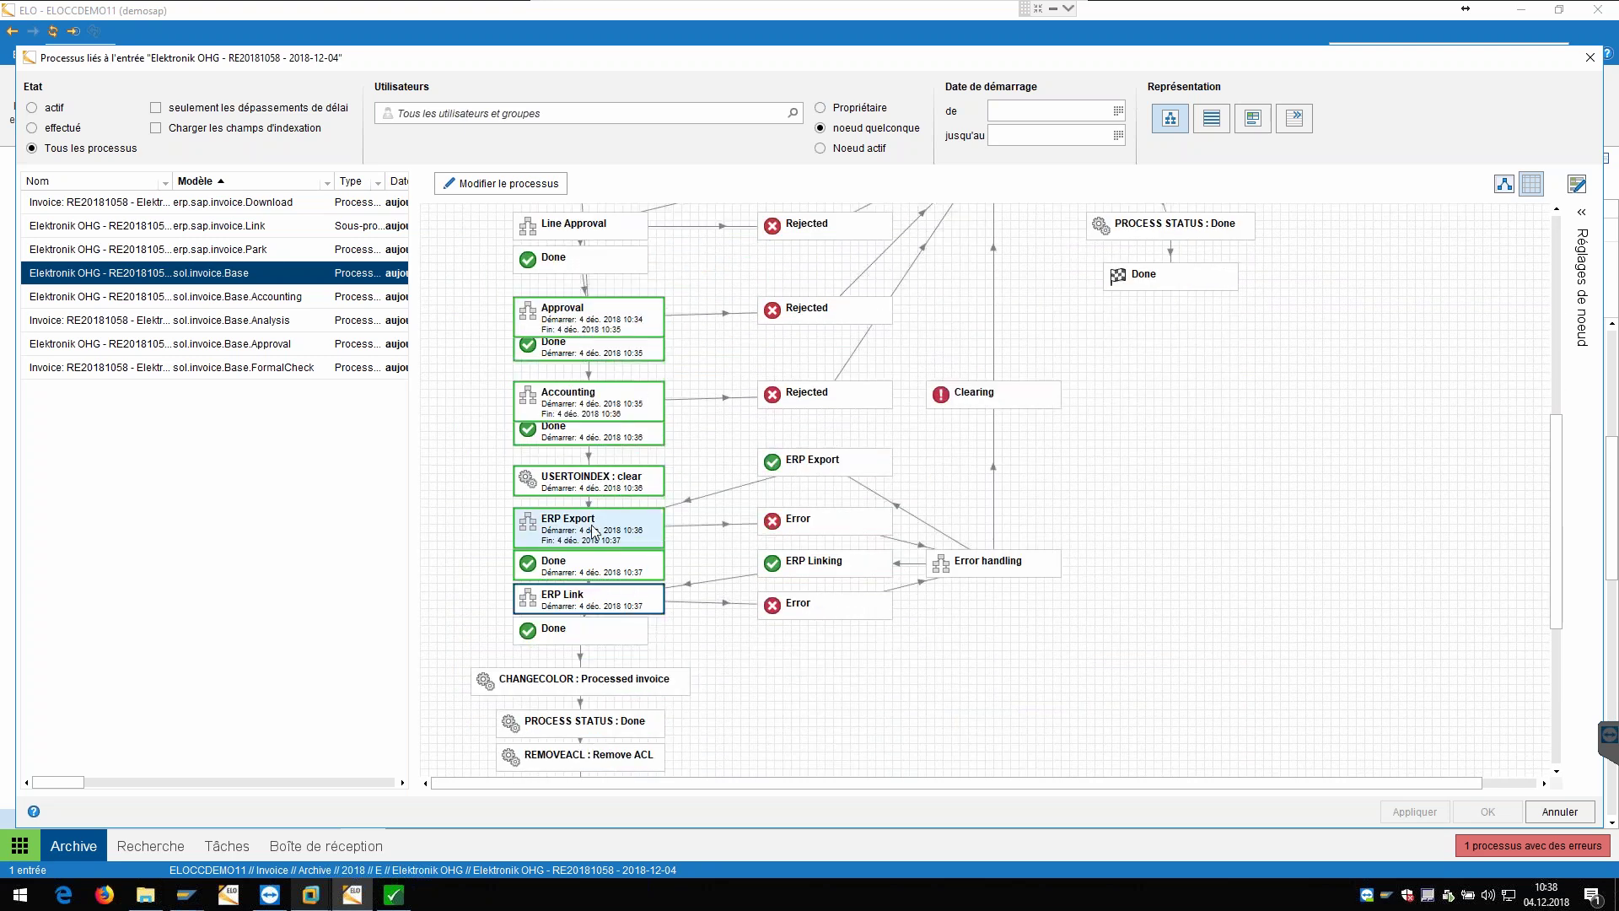
pyautogui.scroll(3, 616, 530)
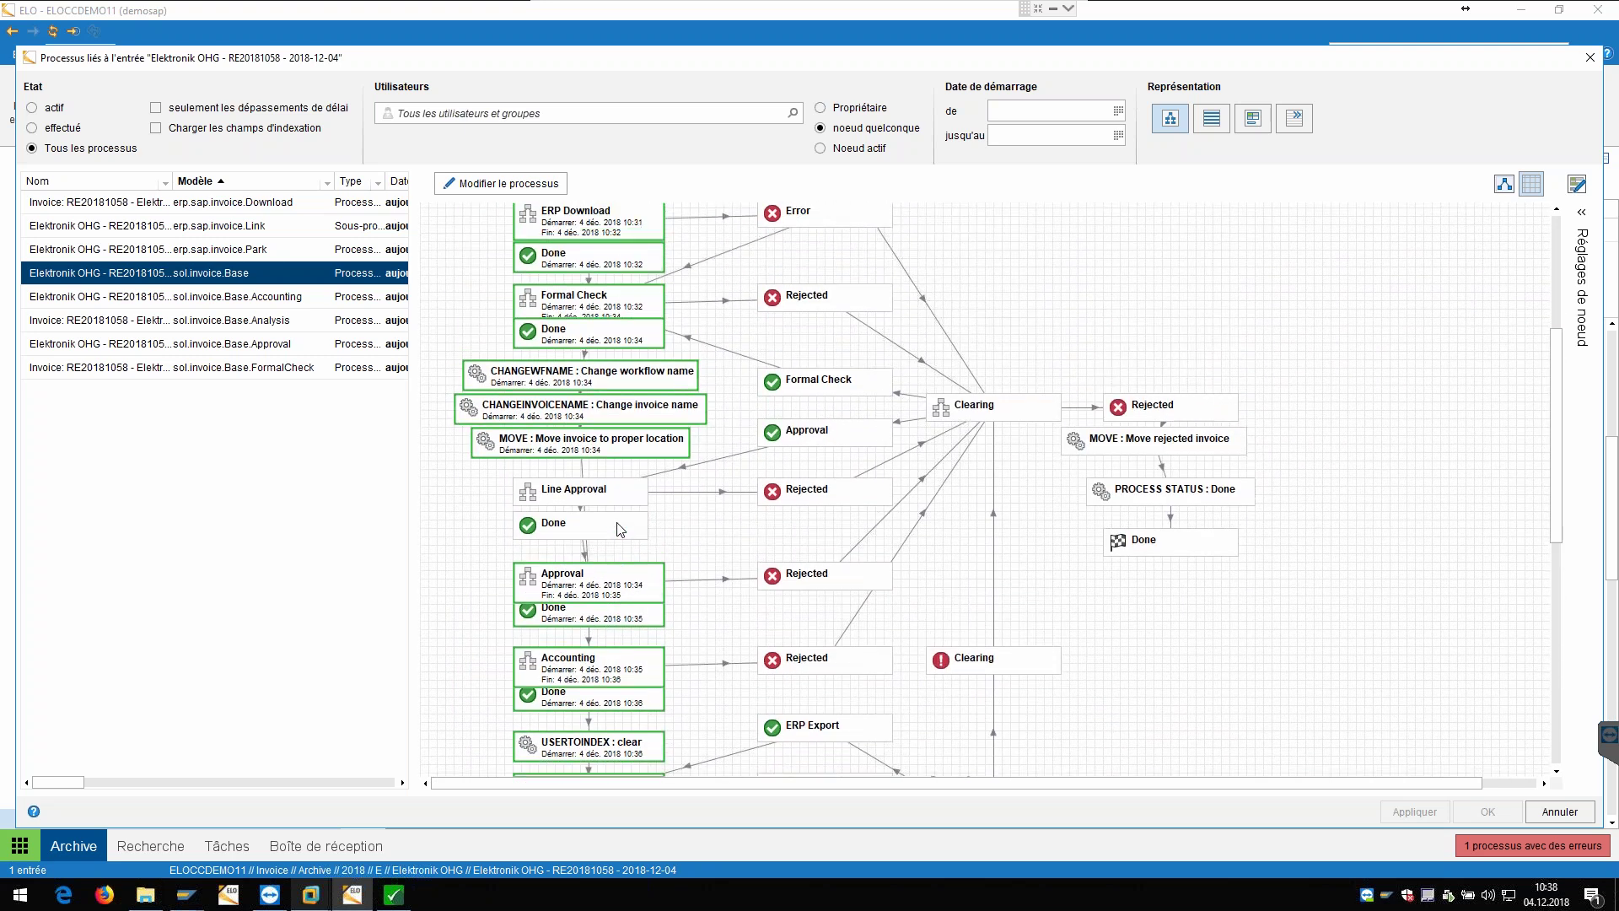
pyautogui.scroll(1, 615, 519)
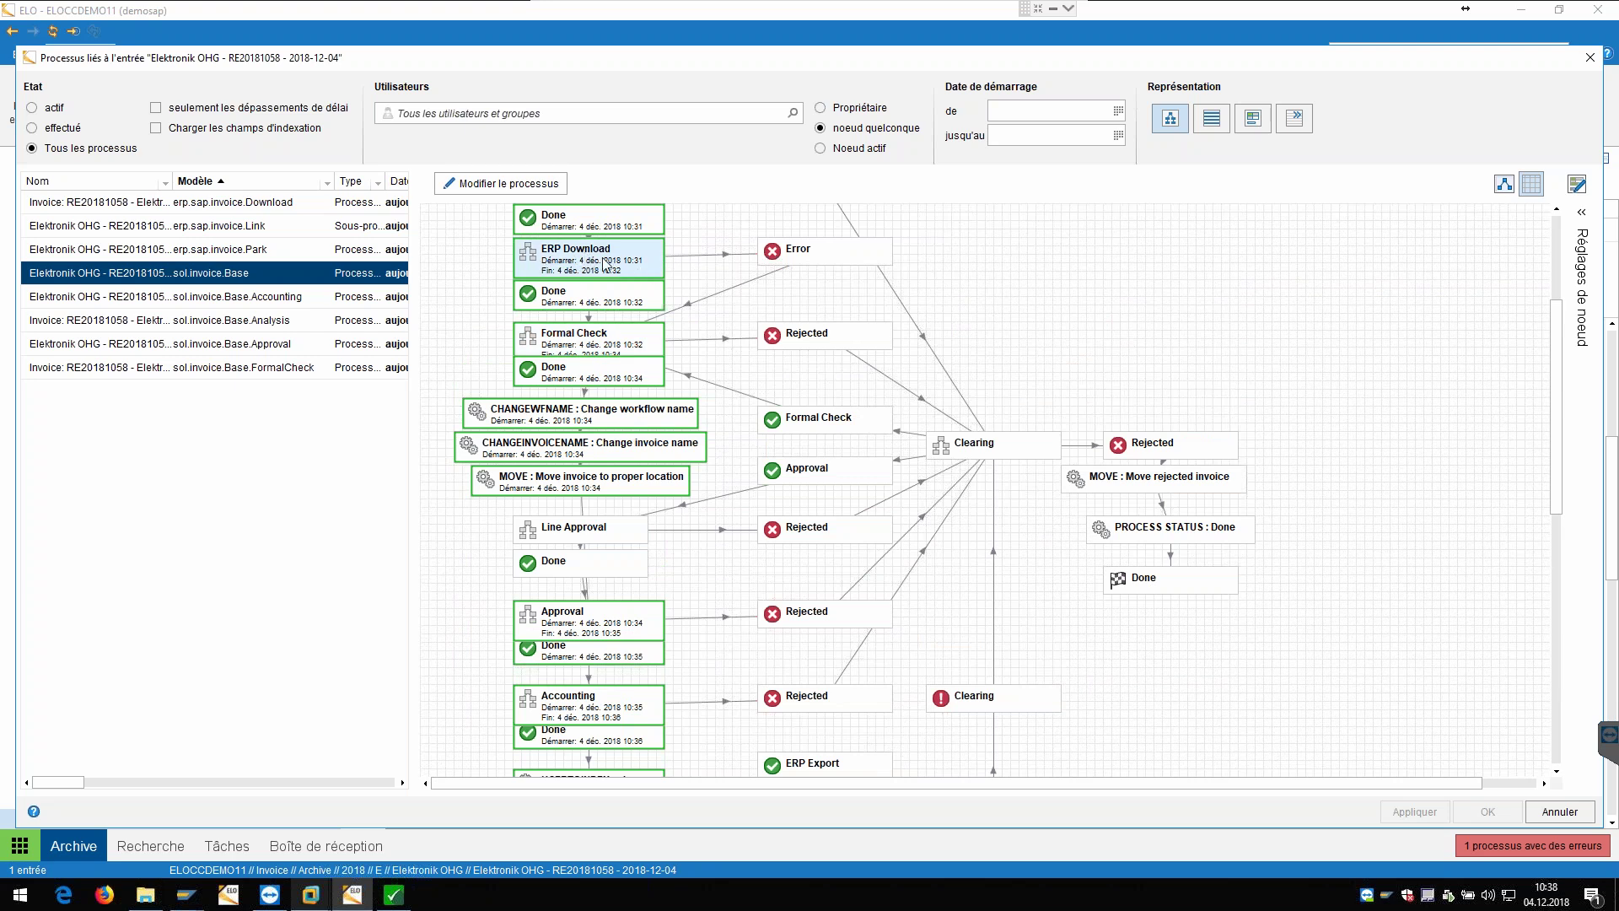
pyautogui.scroll(-8, 594, 264)
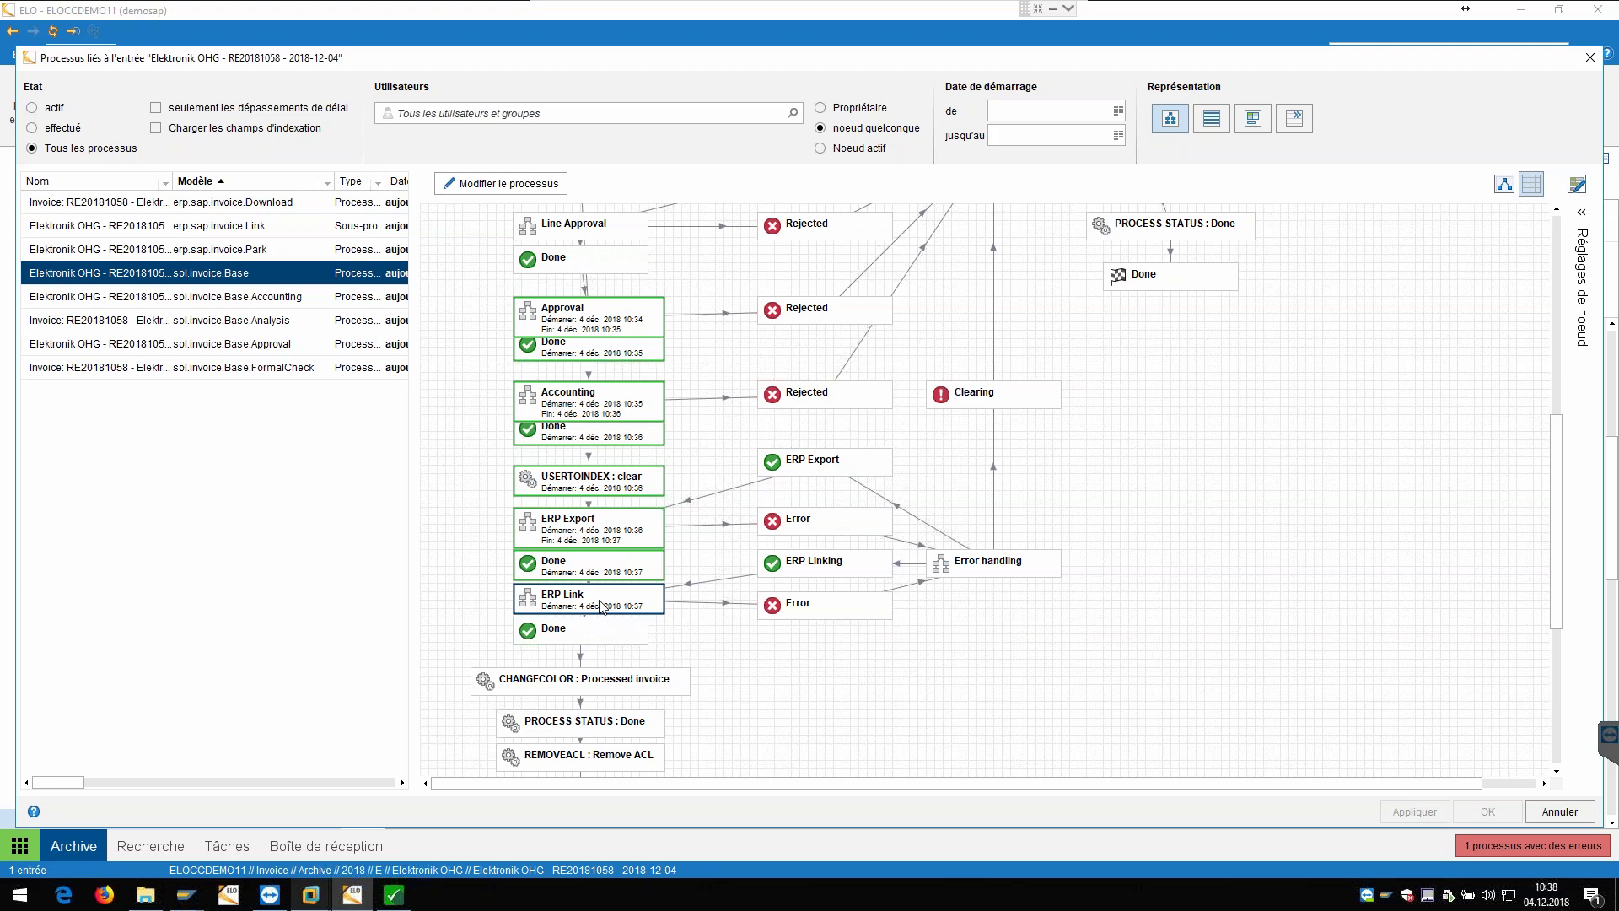
pyautogui.click(651, 602)
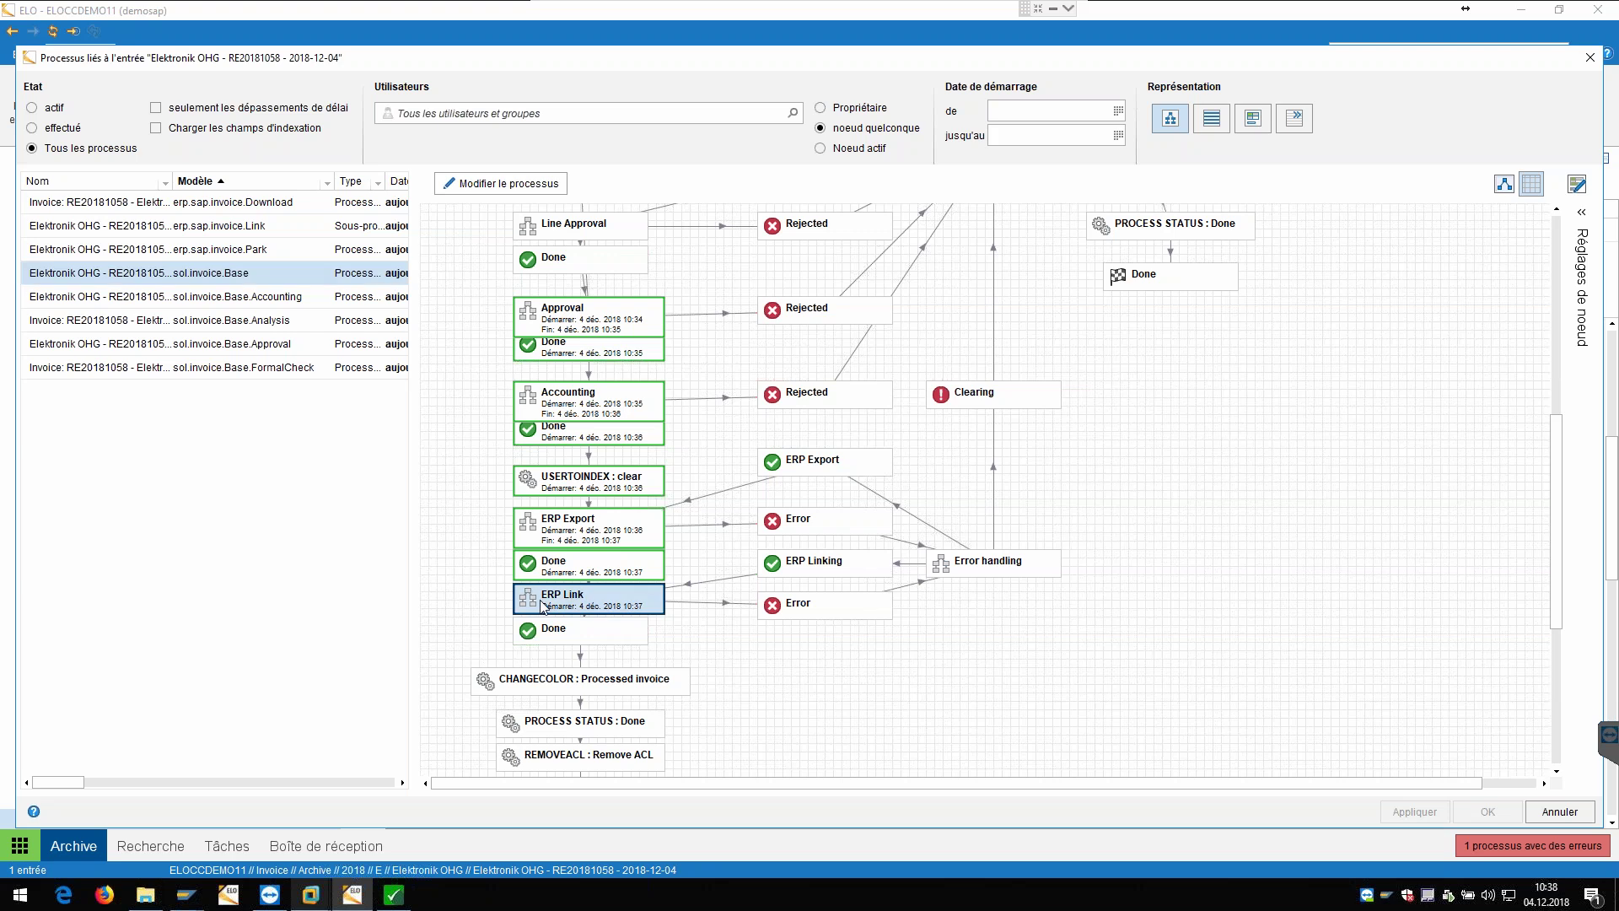
pyautogui.moveTo(1573, 62); pyautogui.dragTo(1525, 70)
pyautogui.click(1541, 66)
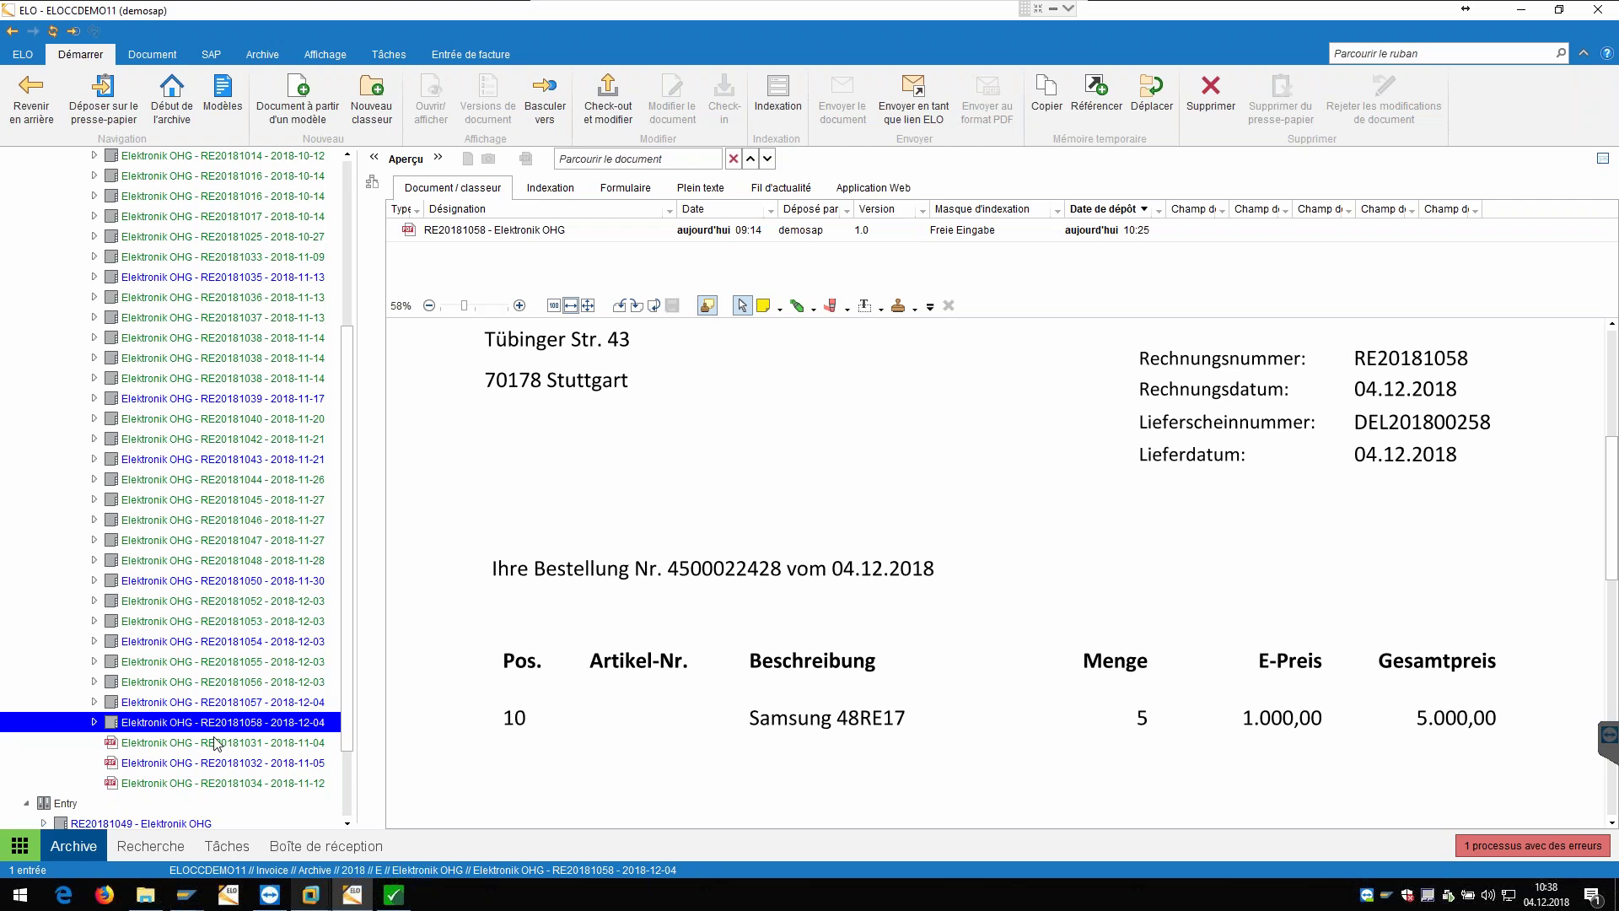
# Step: Open archived invoice RE20181012's form and show its SAP document numbers and SAP error subtabs
pyautogui.scroll(2, 253, 590)
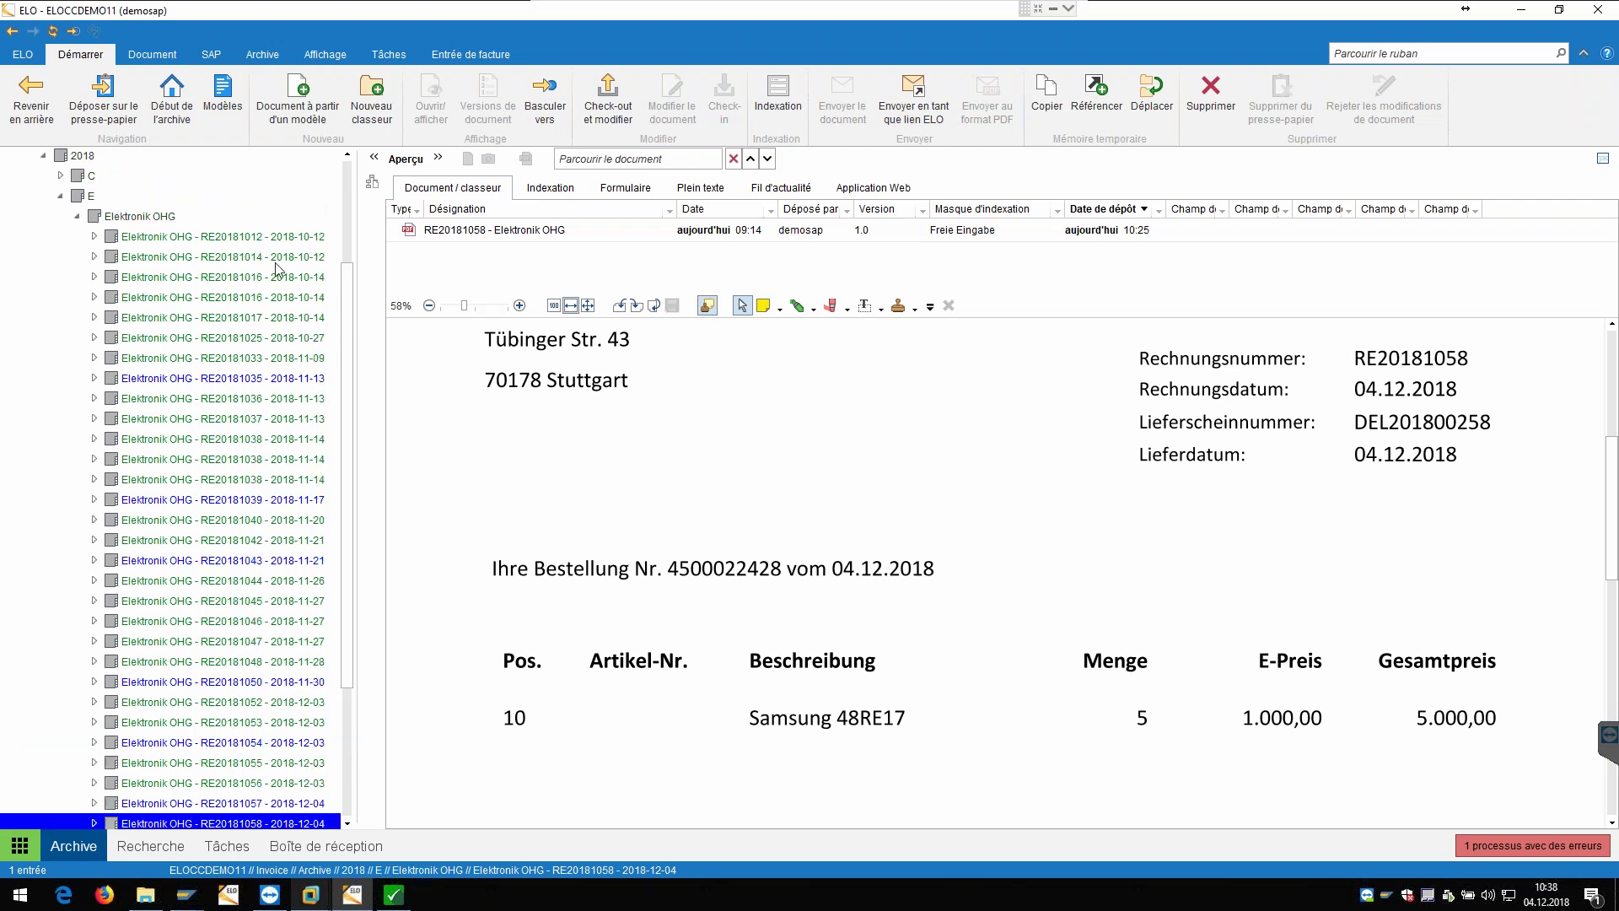
pyautogui.click(259, 242)
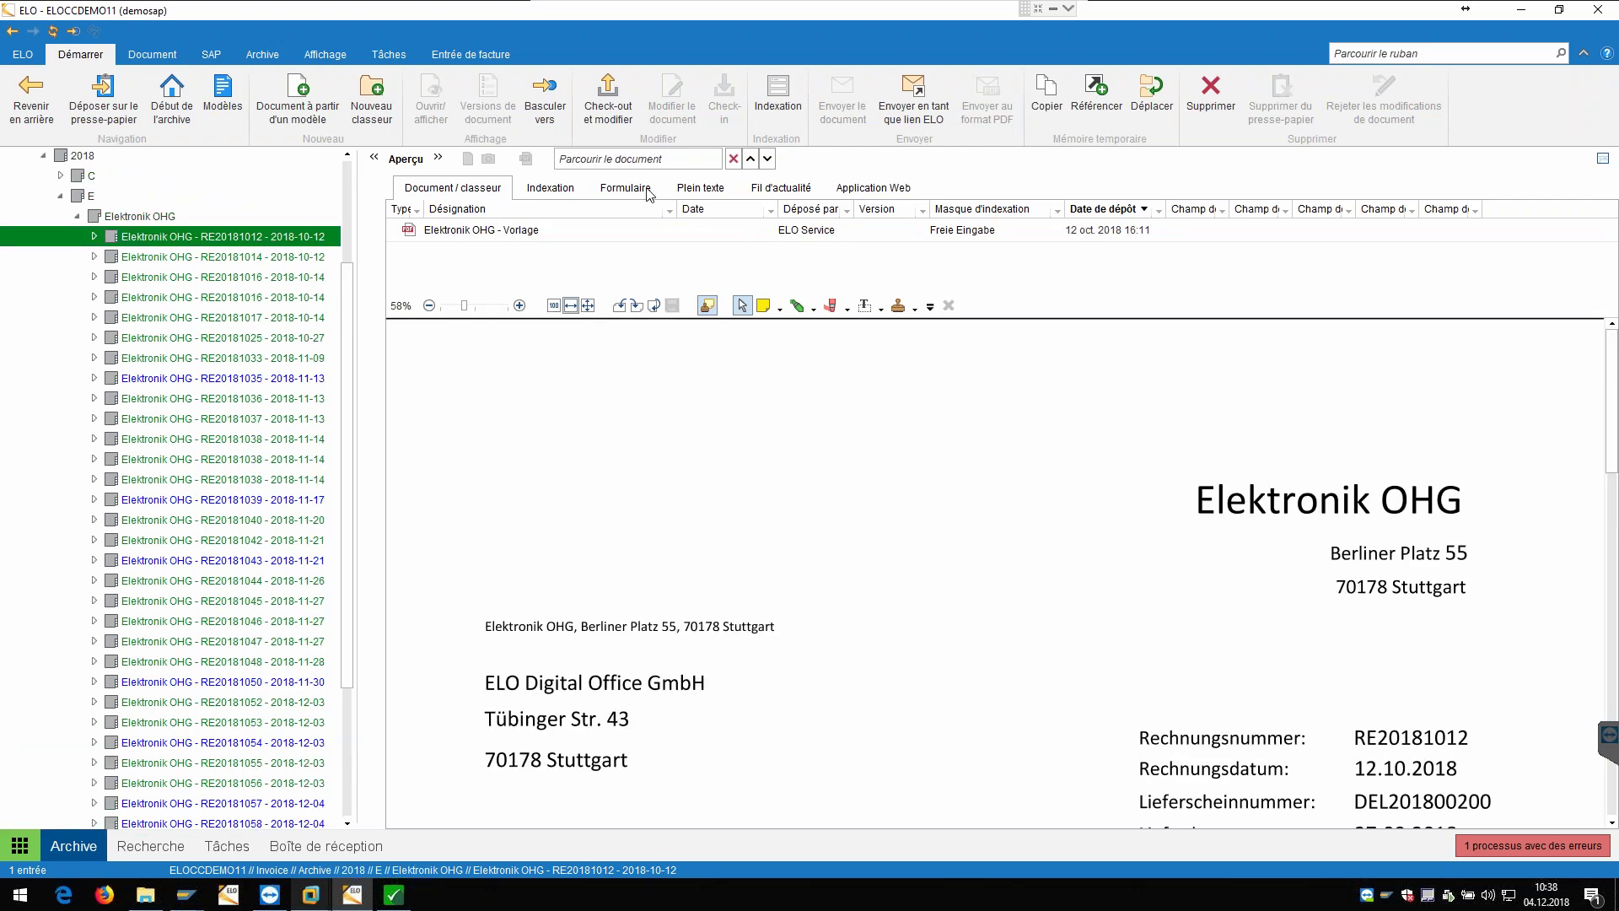
pyautogui.click(650, 192)
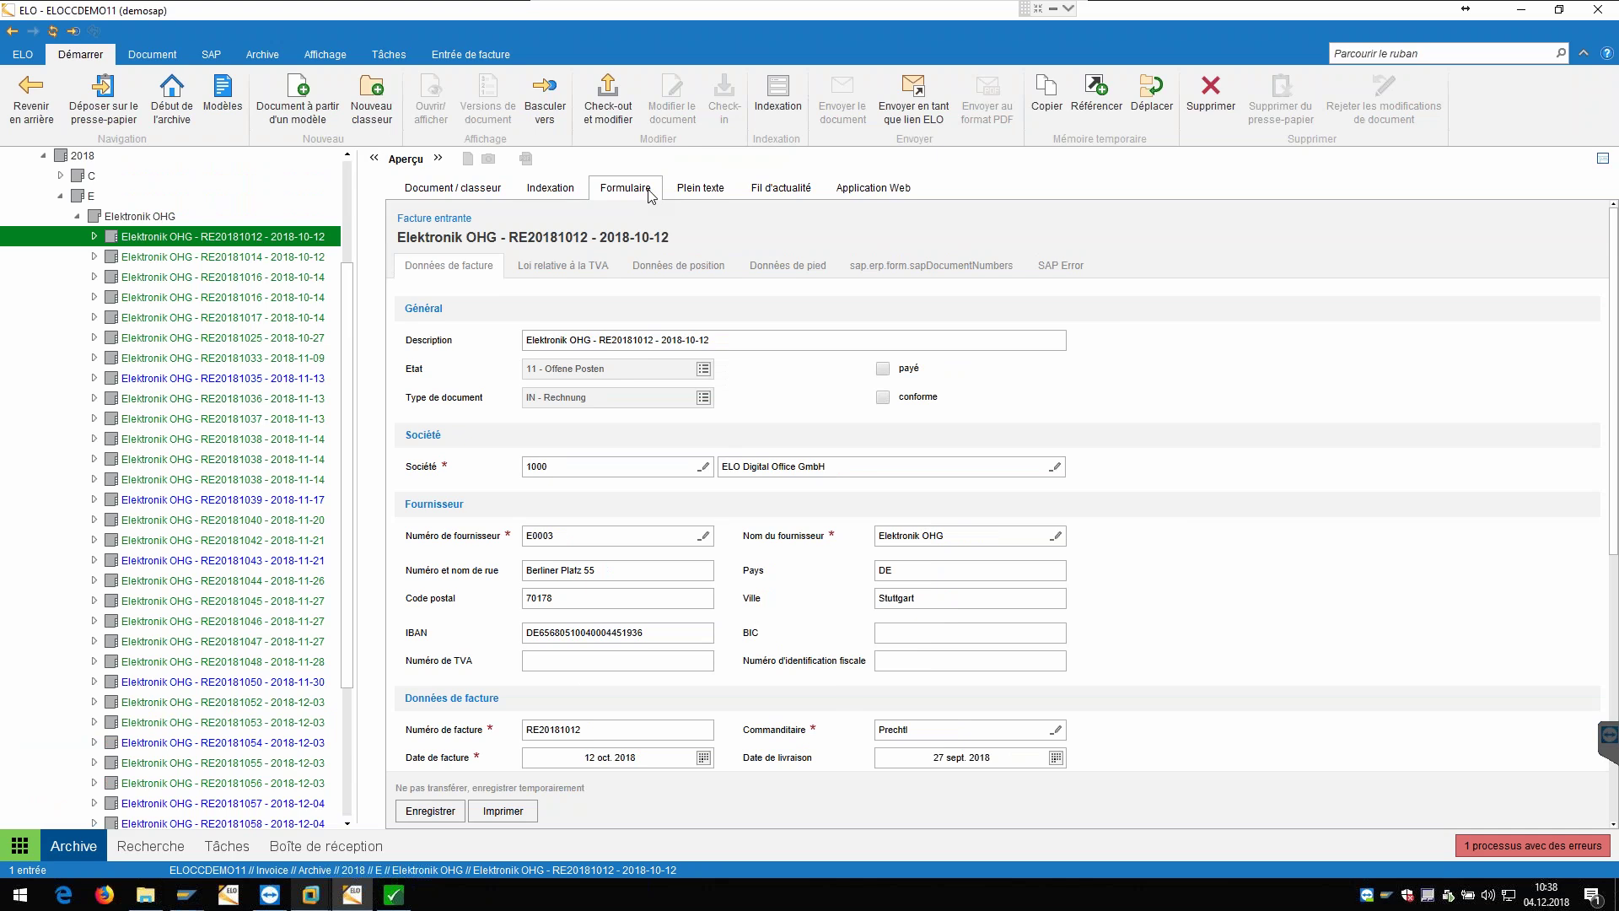
pyautogui.click(899, 268)
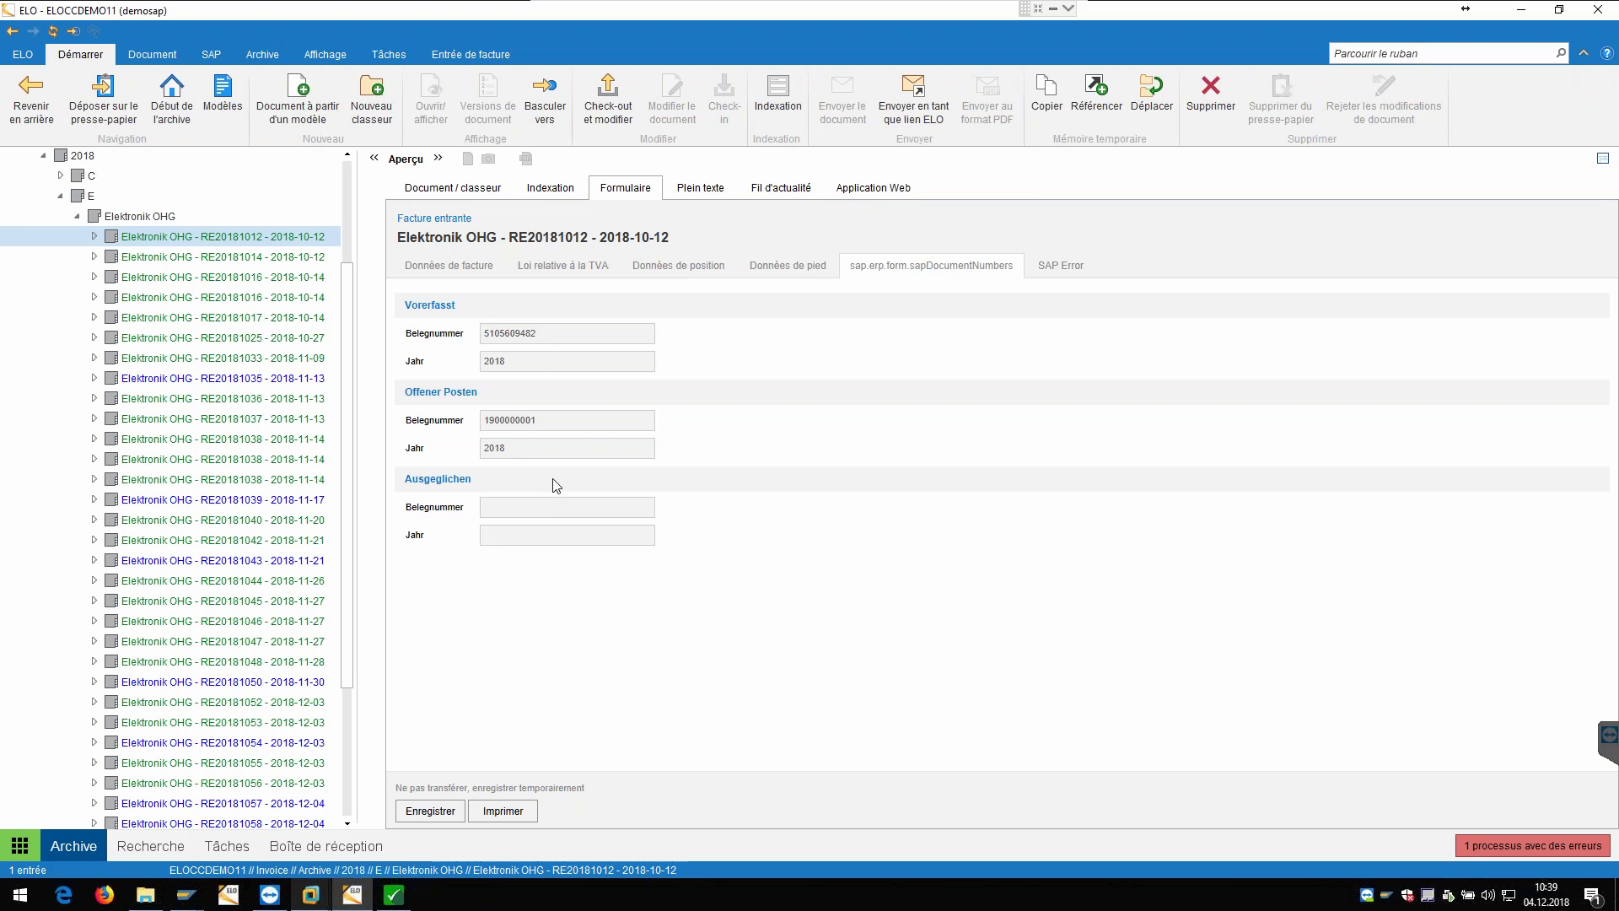
pyautogui.click(1077, 271)
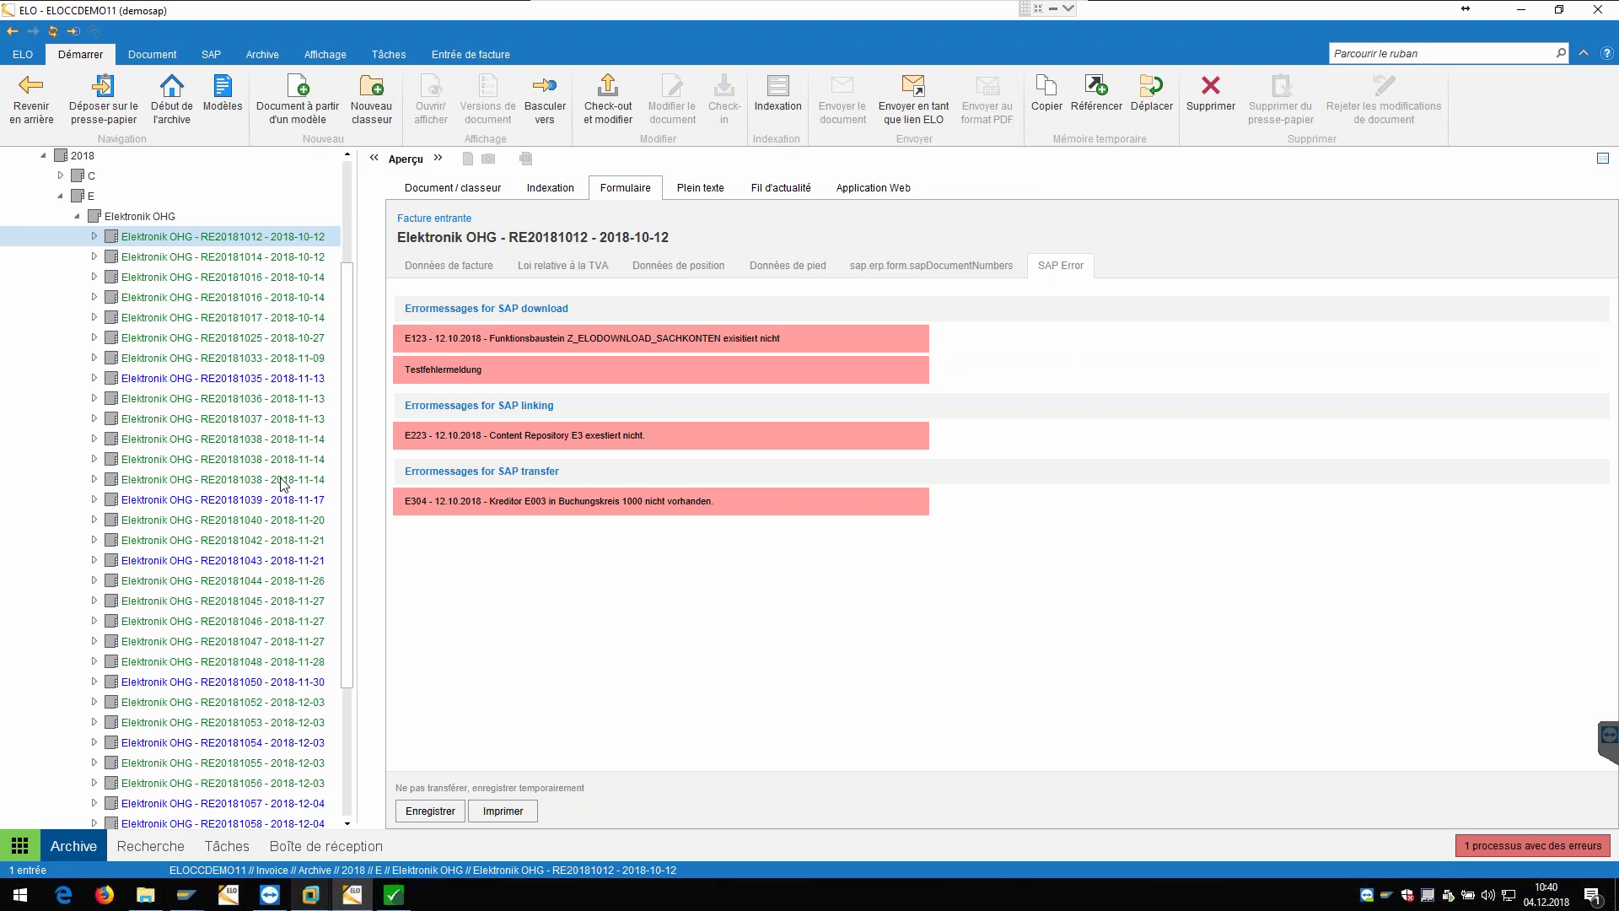
# Step: Scroll the archive tree down to the Elektronik OHG invoices through RE20181058
pyautogui.scroll(-3, 245, 671)
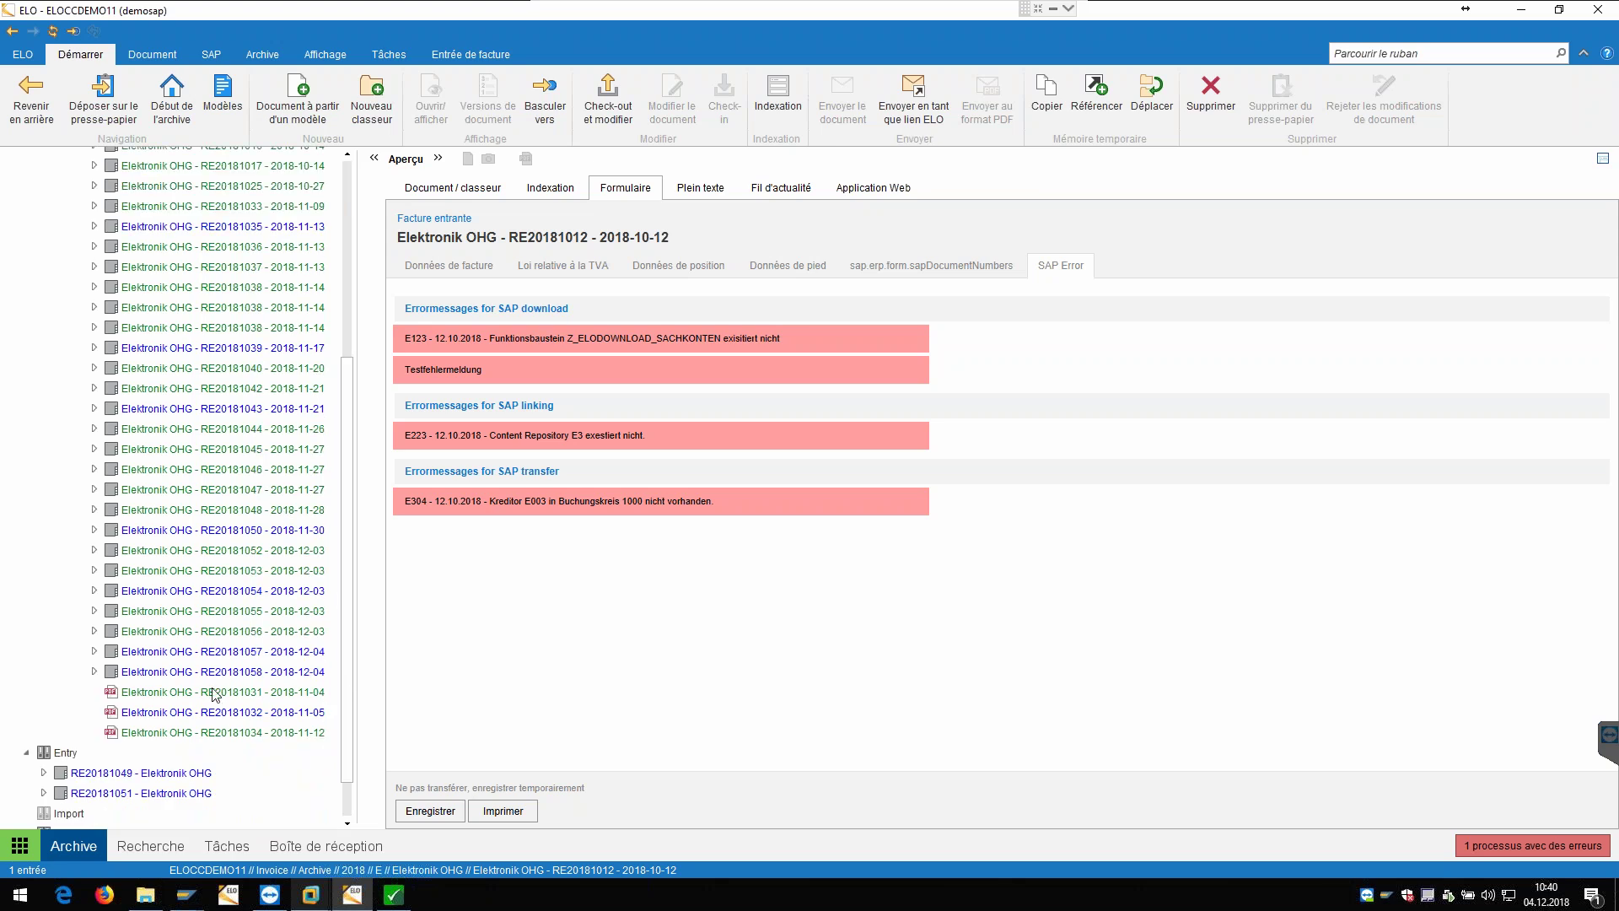
# Step: Open invoice RE20181056 and review its sol.invoice.Base linked workflow diagram
pyautogui.click(202, 636)
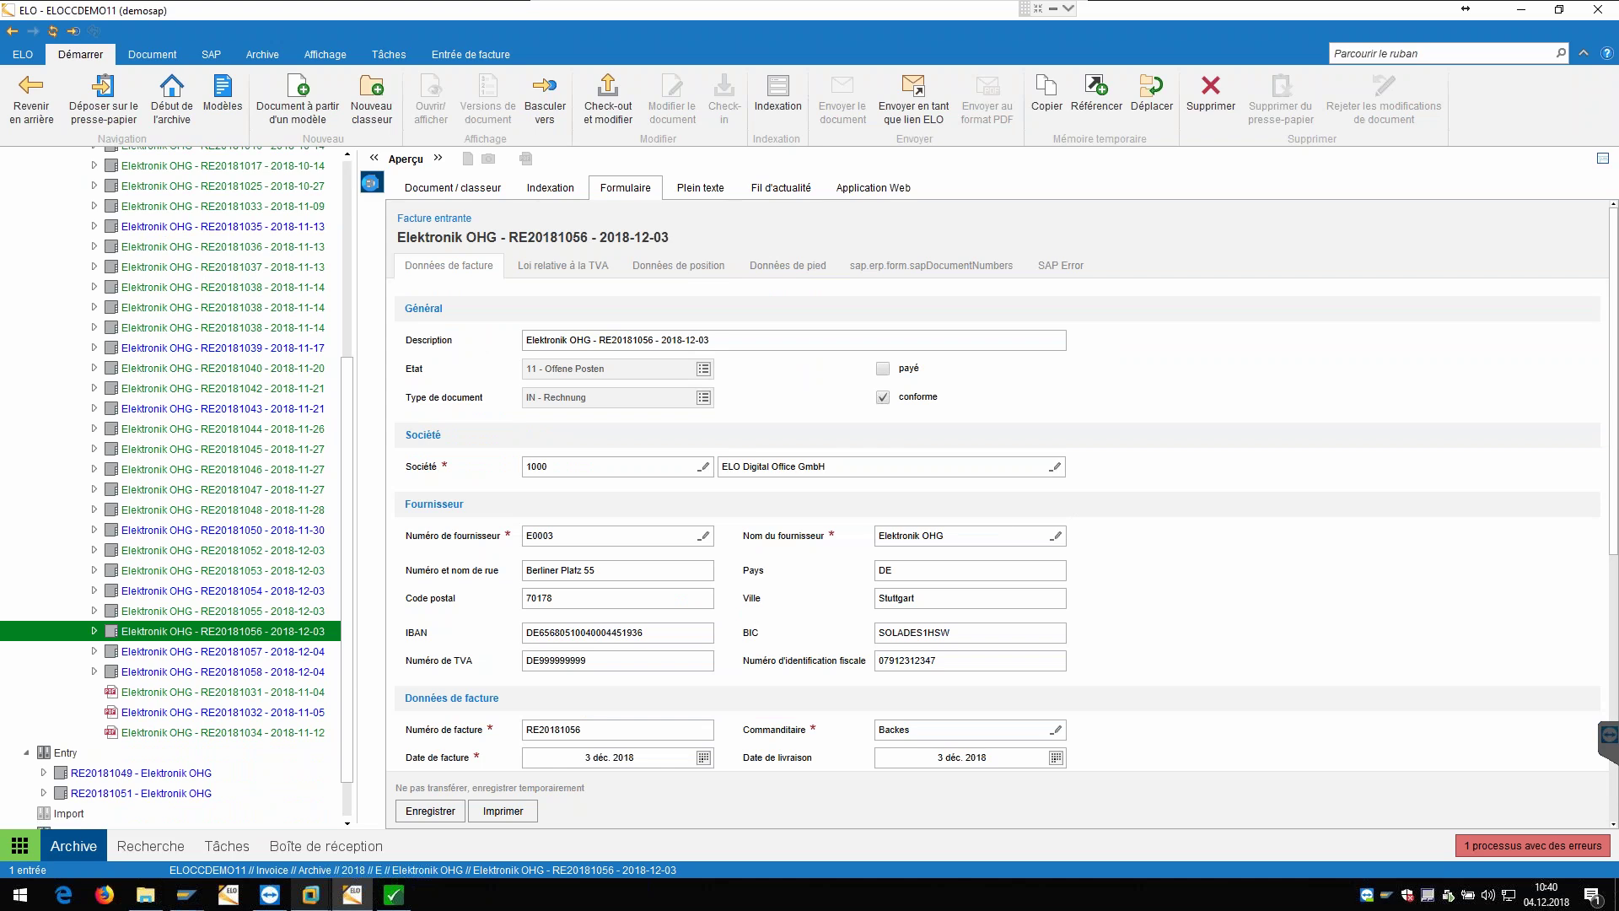
pyautogui.click(372, 183)
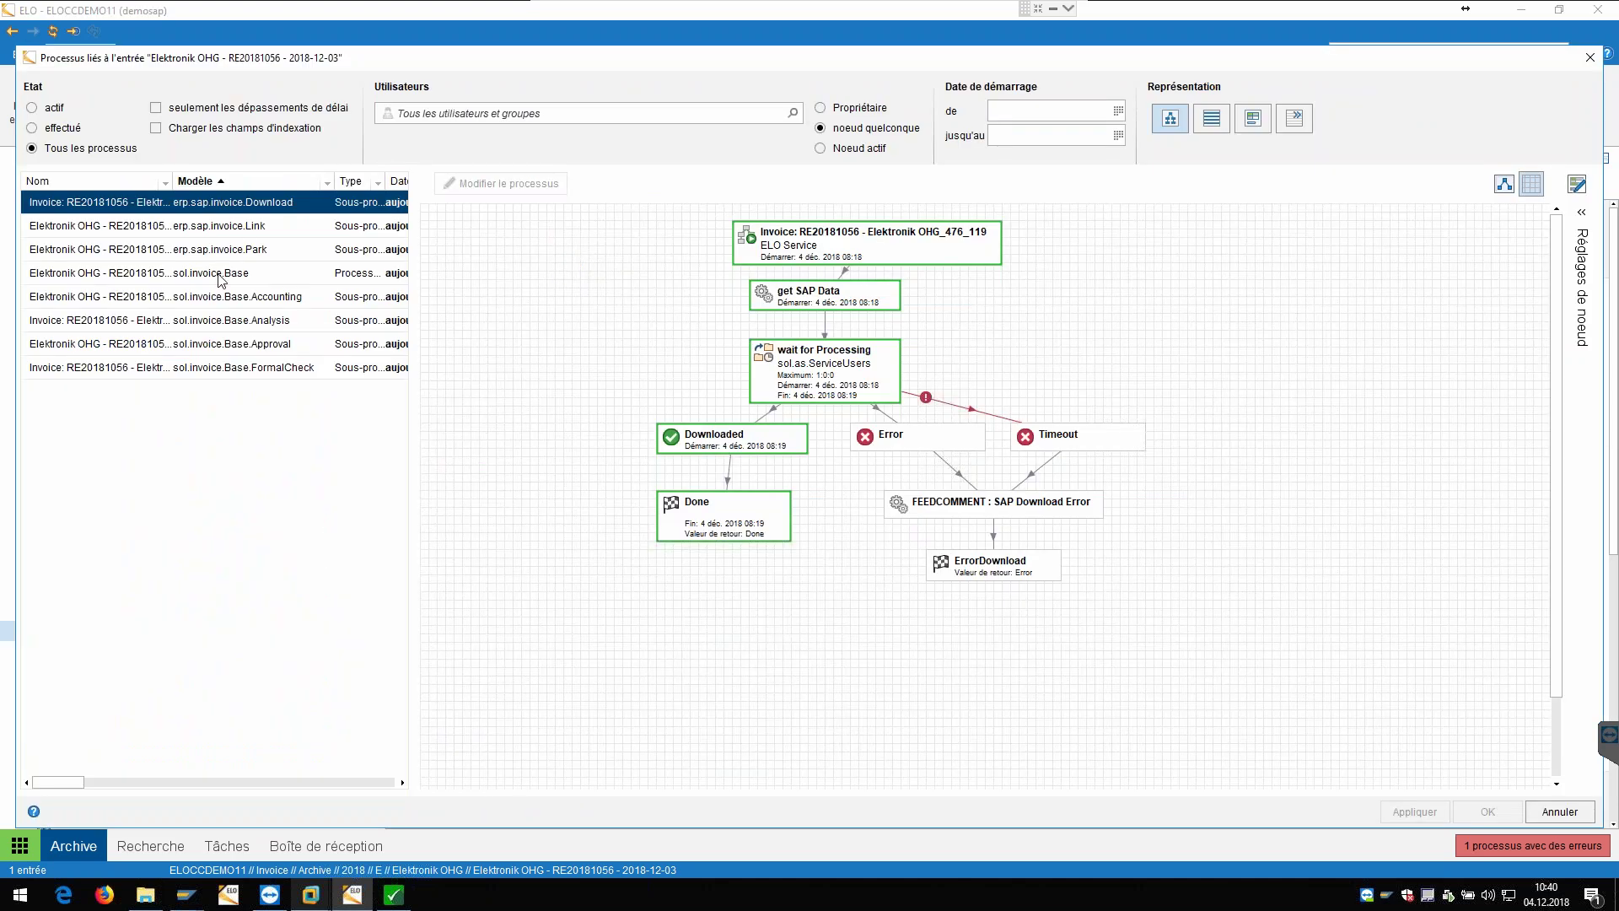
pyautogui.click(221, 275)
pyautogui.scroll(-1, 656, 410)
pyautogui.scroll(-8, 656, 410)
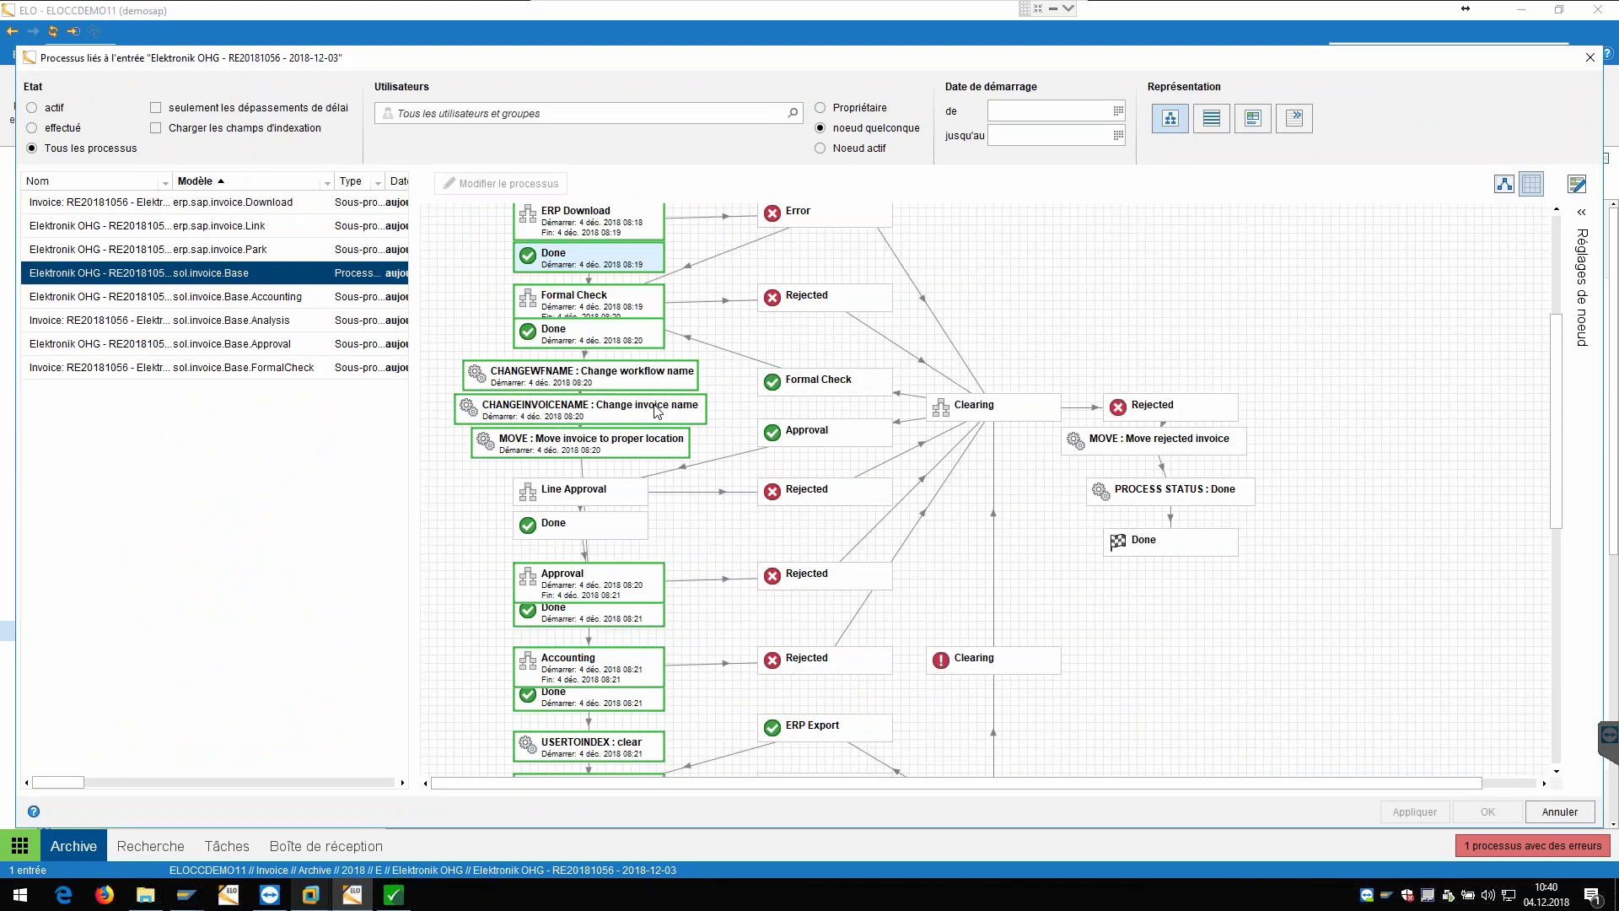
pyautogui.scroll(-2, 639, 433)
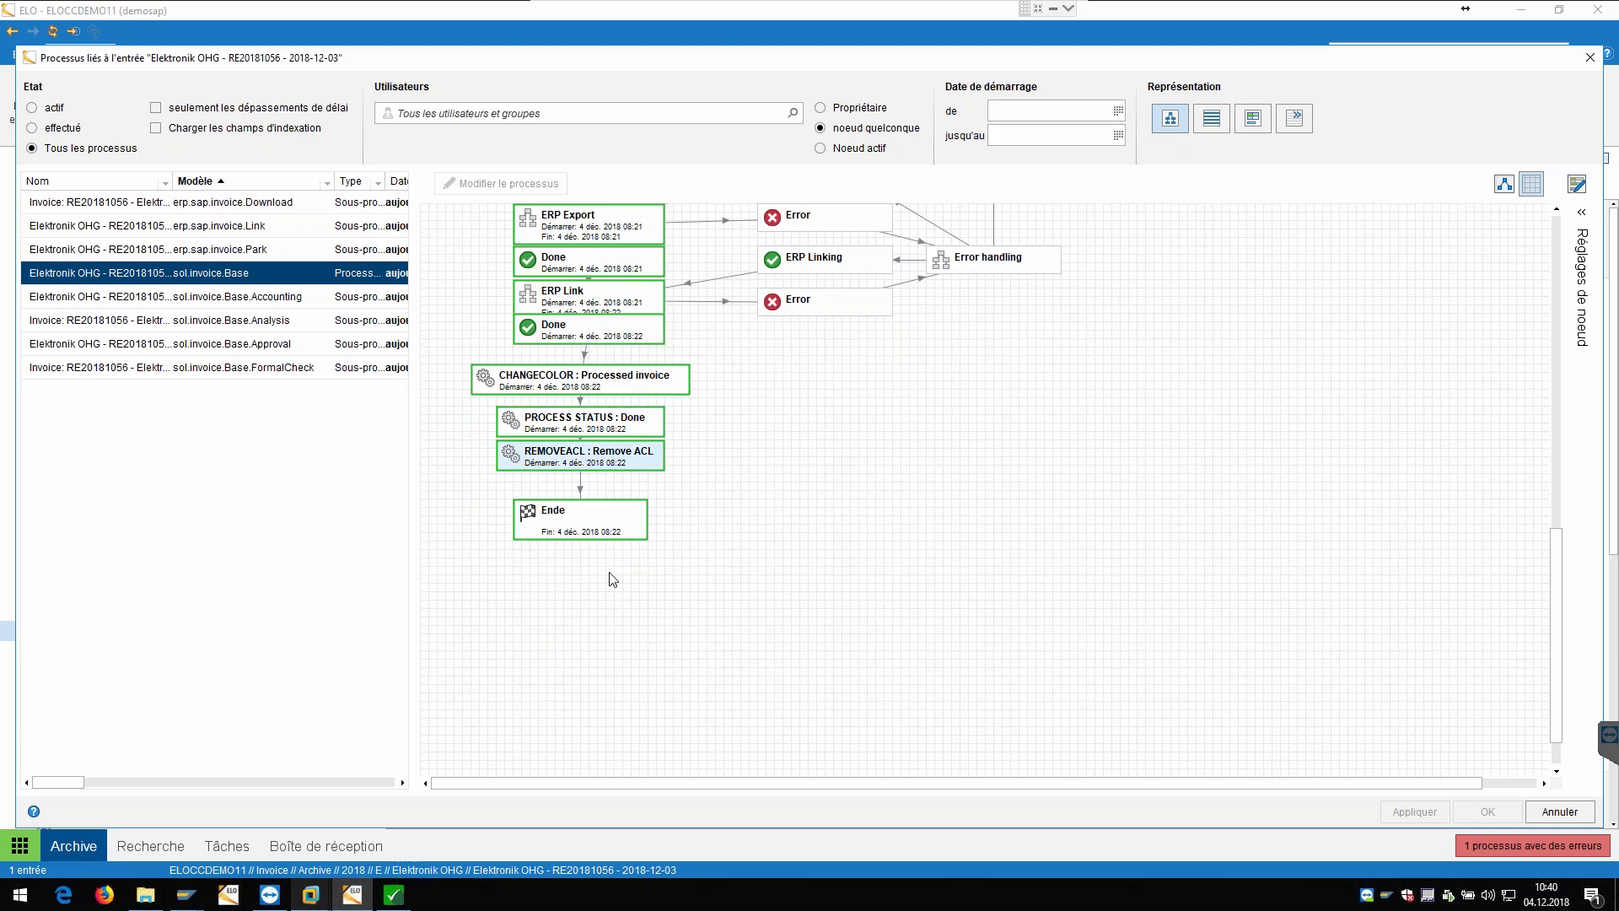
pyautogui.click(1574, 812)
# Step: Widen the archive tree pane and scroll through the tree
pyautogui.moveTo(361, 518); pyautogui.dragTo(481, 514)
pyautogui.scroll(3, 203, 350)
pyautogui.scroll(1, 205, 349)
pyautogui.scroll(-3, 218, 369)
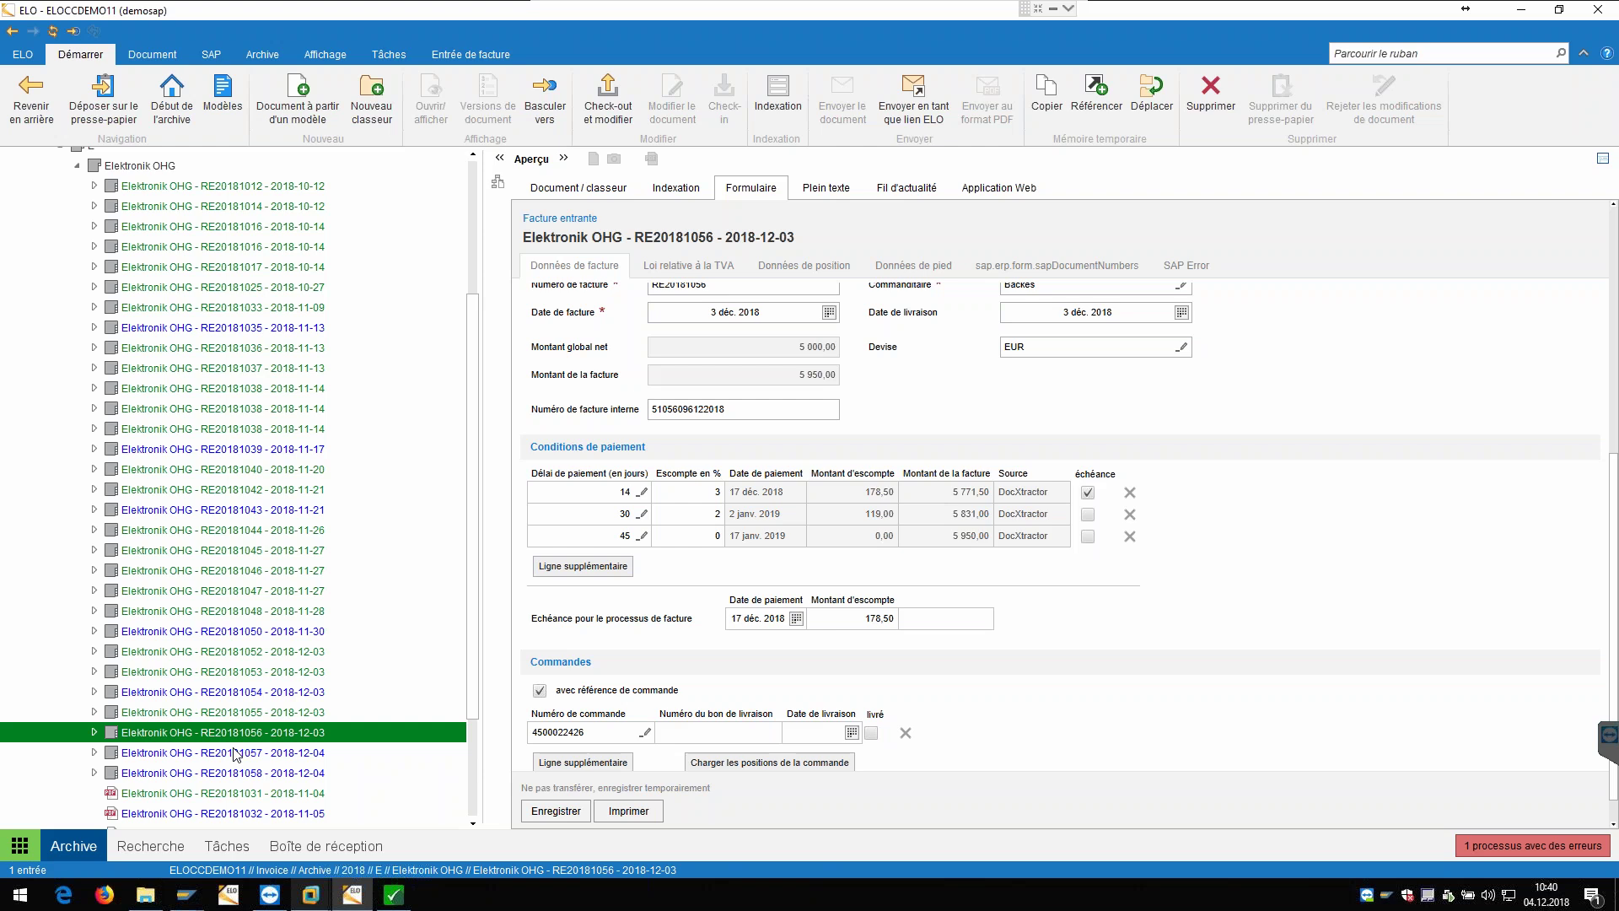
# Step: Return to the ELO home screen and open the Entrée de factures dashboard showing 37 invoices worth 183 000 €
pyautogui.scroll(-1, 281, 660)
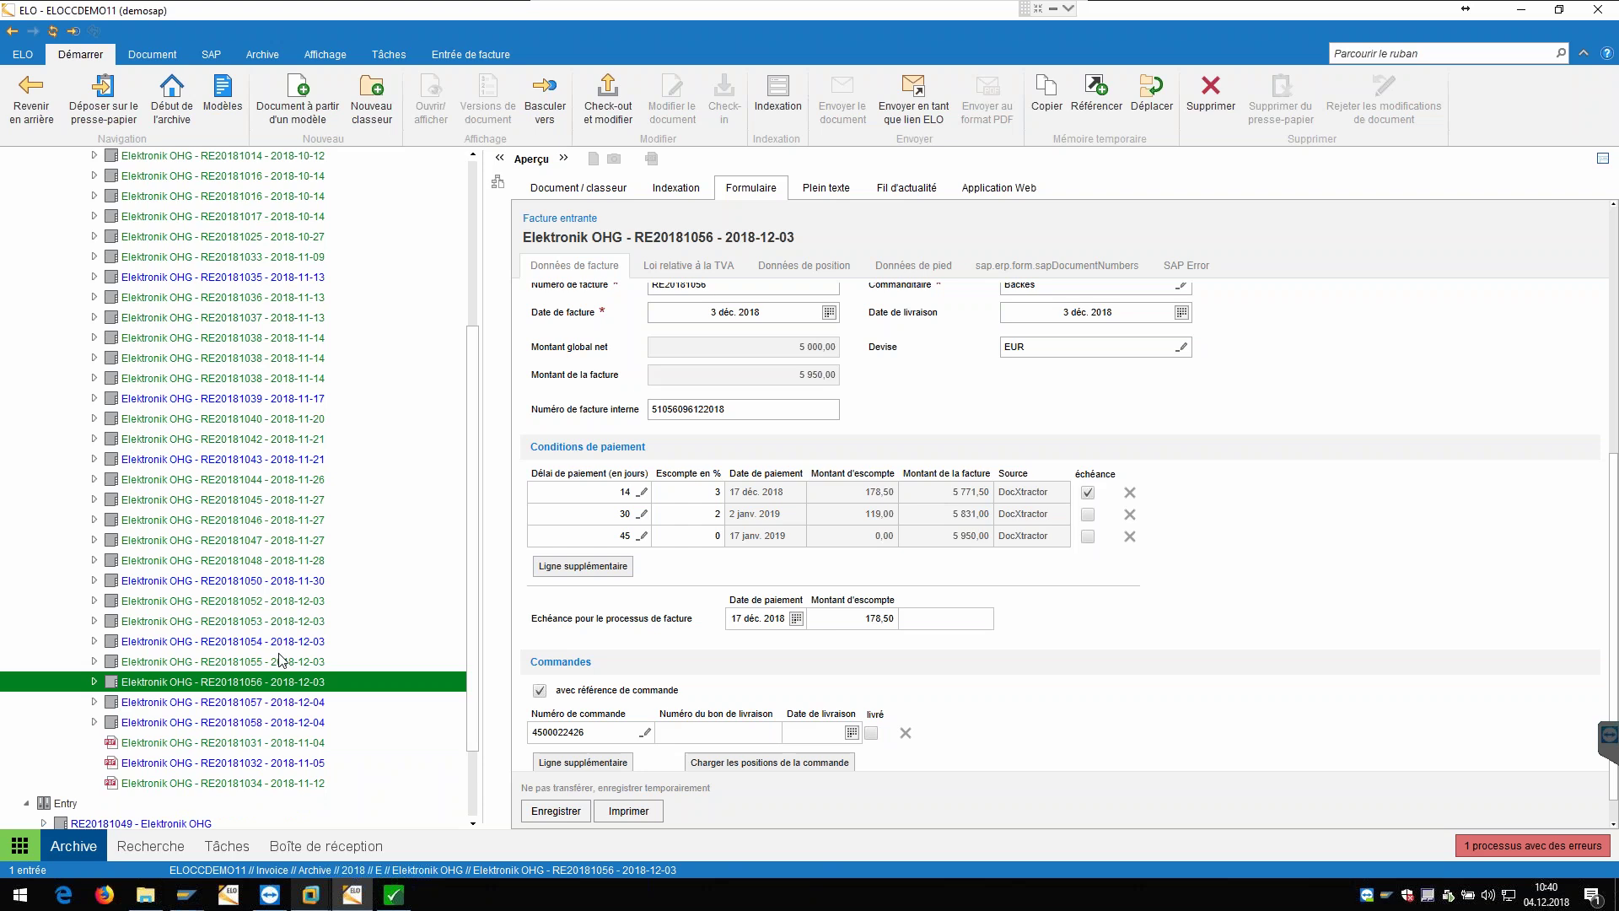
pyautogui.click(25, 848)
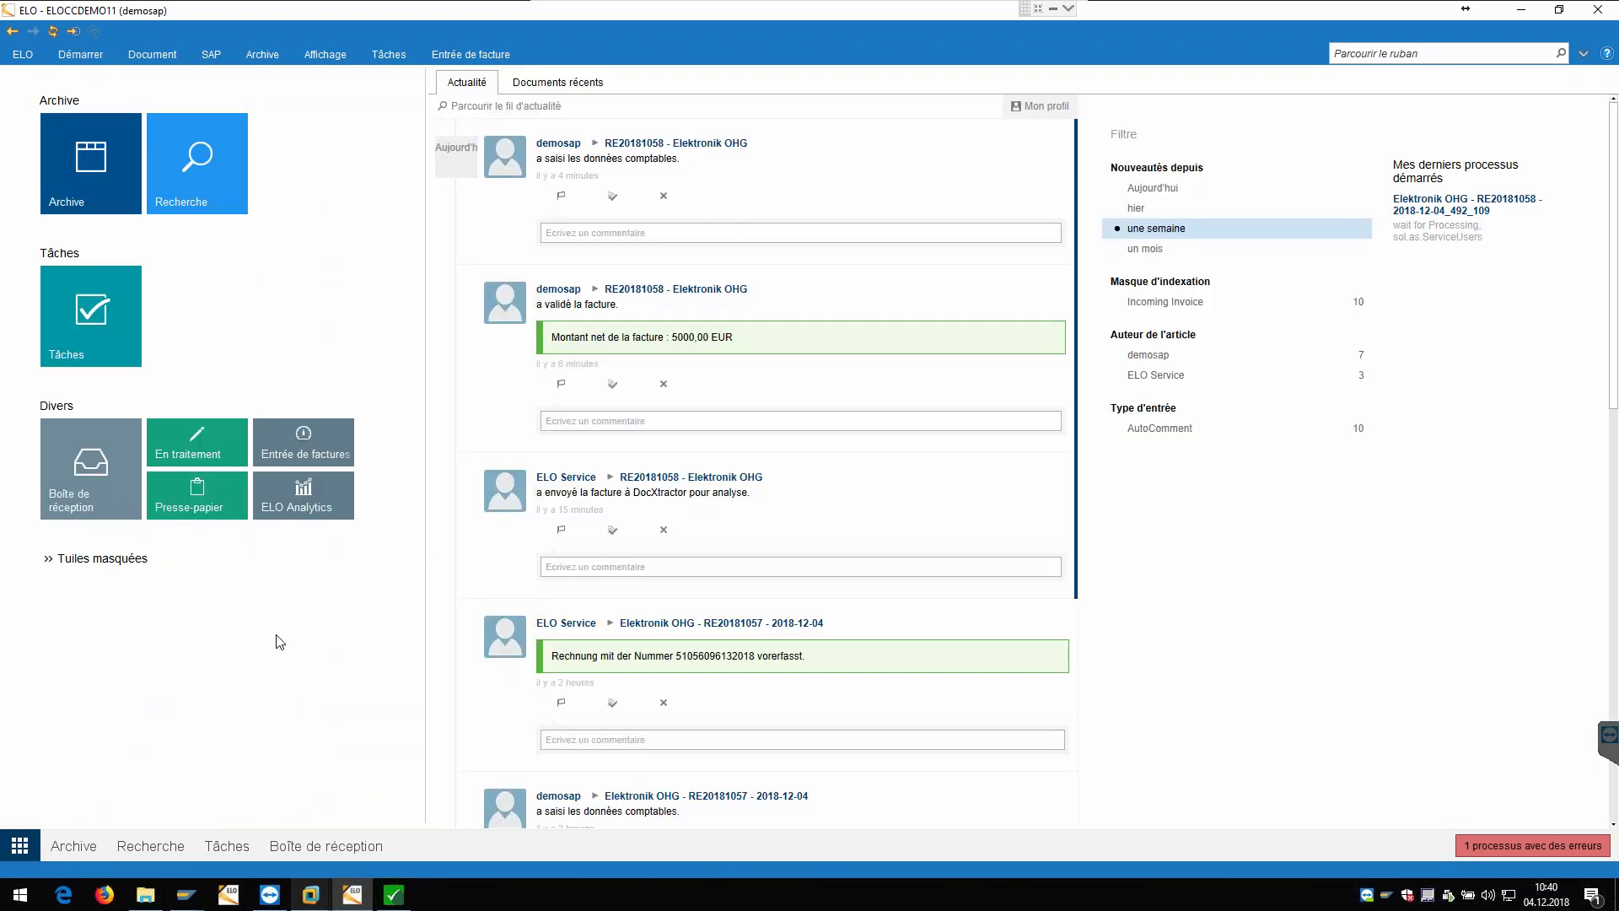
pyautogui.click(310, 455)
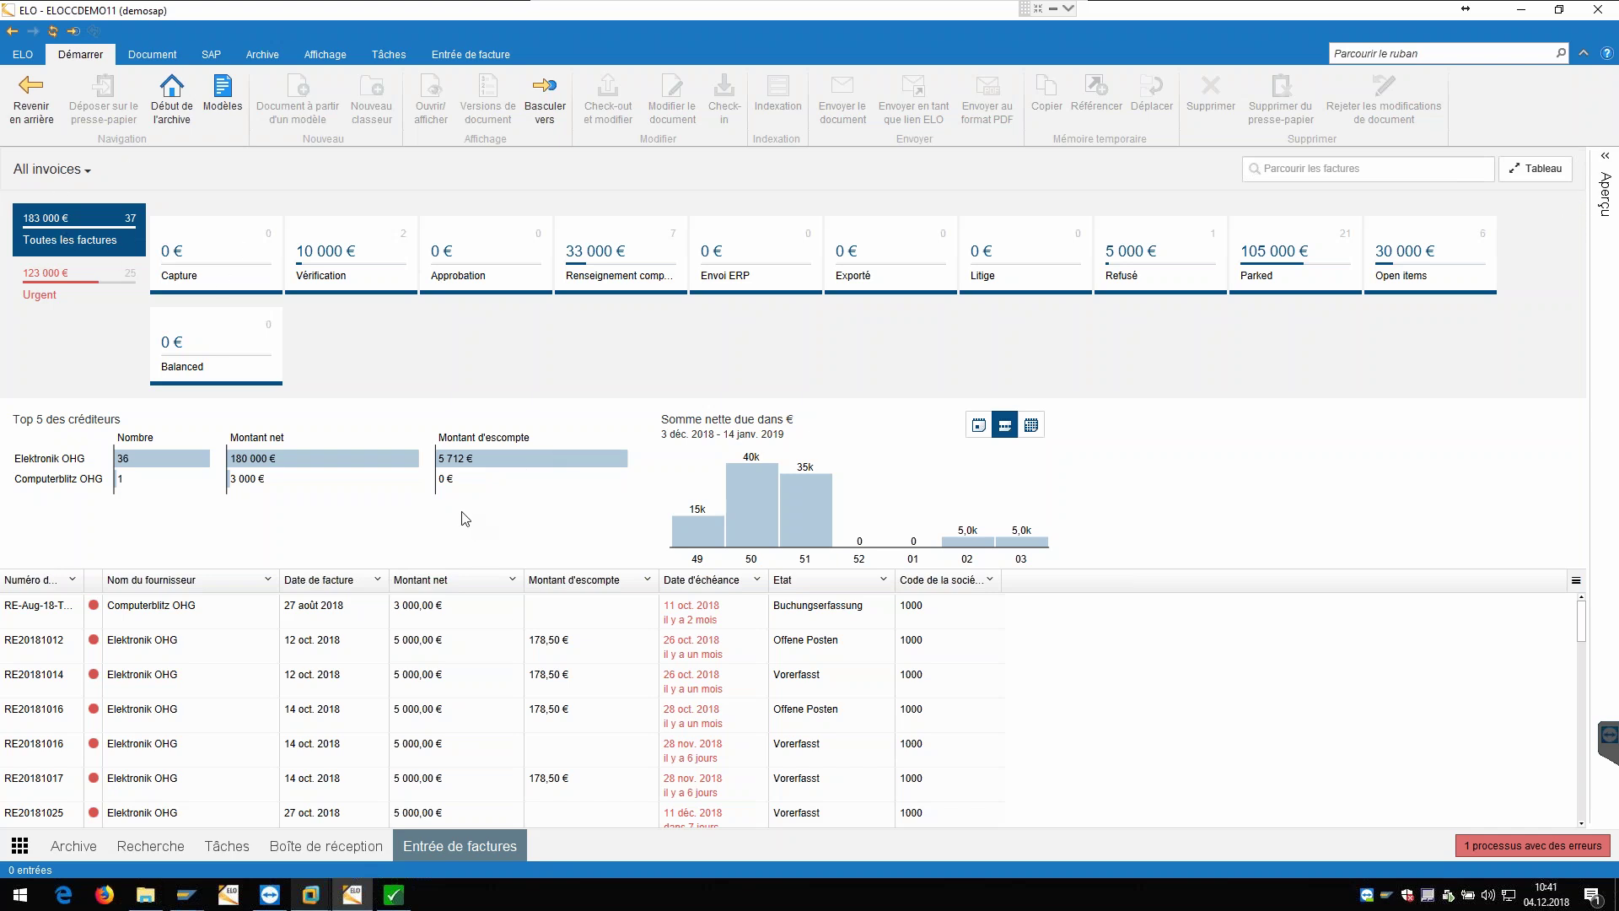
# Step: Filter the dashboard to Open items, view invoice RE20181048's document, then collapse the Aperçu pane
pyautogui.scroll(-1, 384, 603)
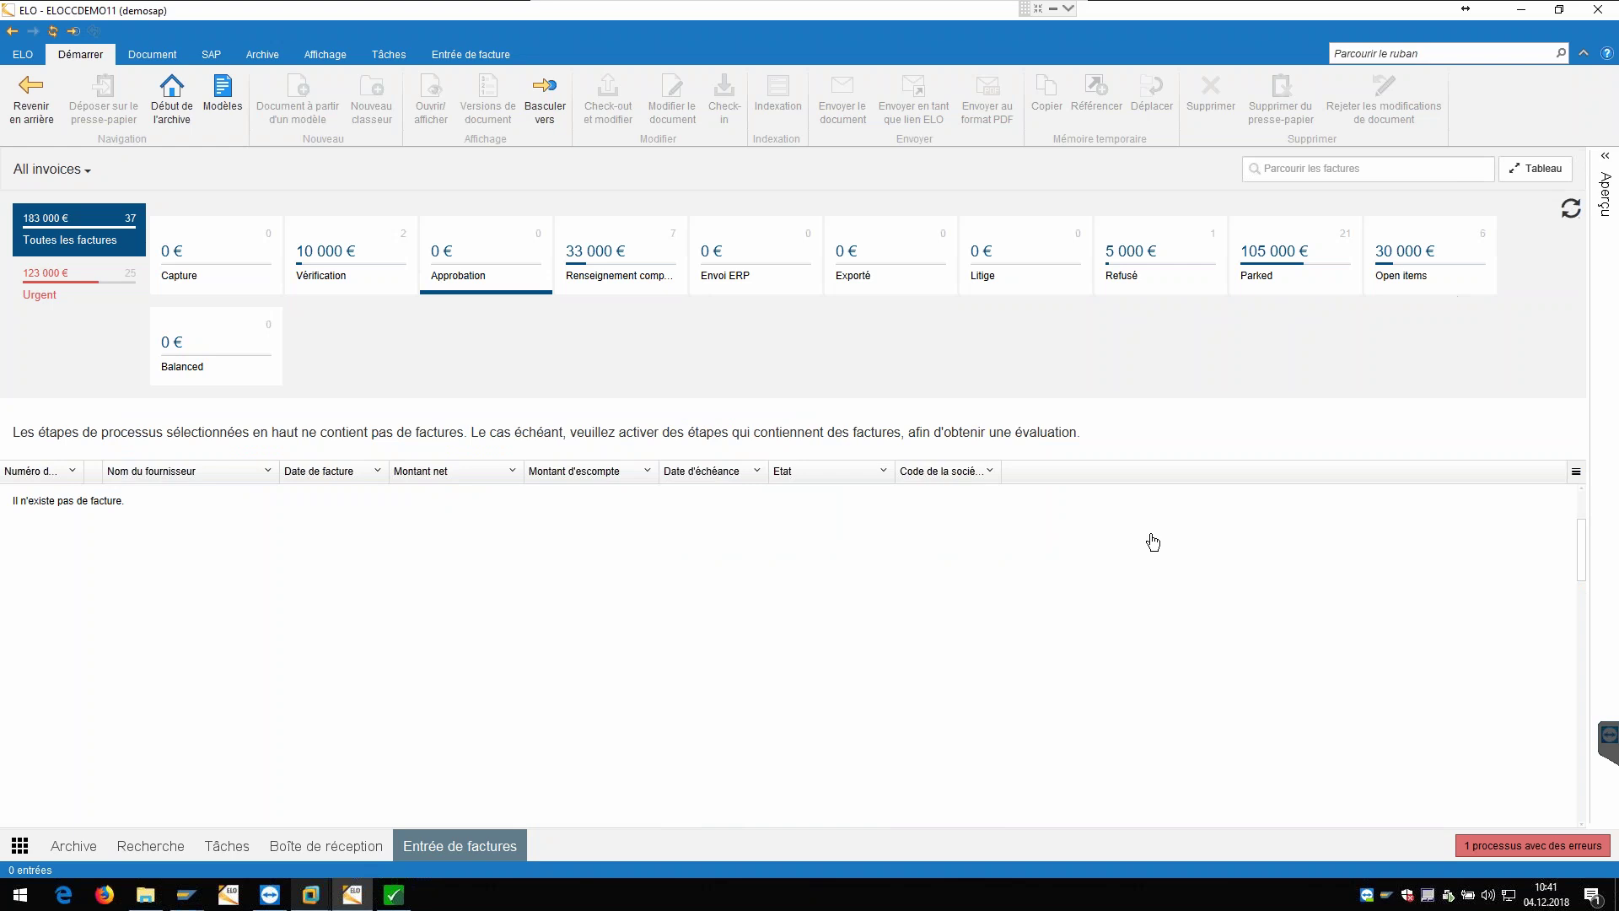
pyautogui.click(1437, 259)
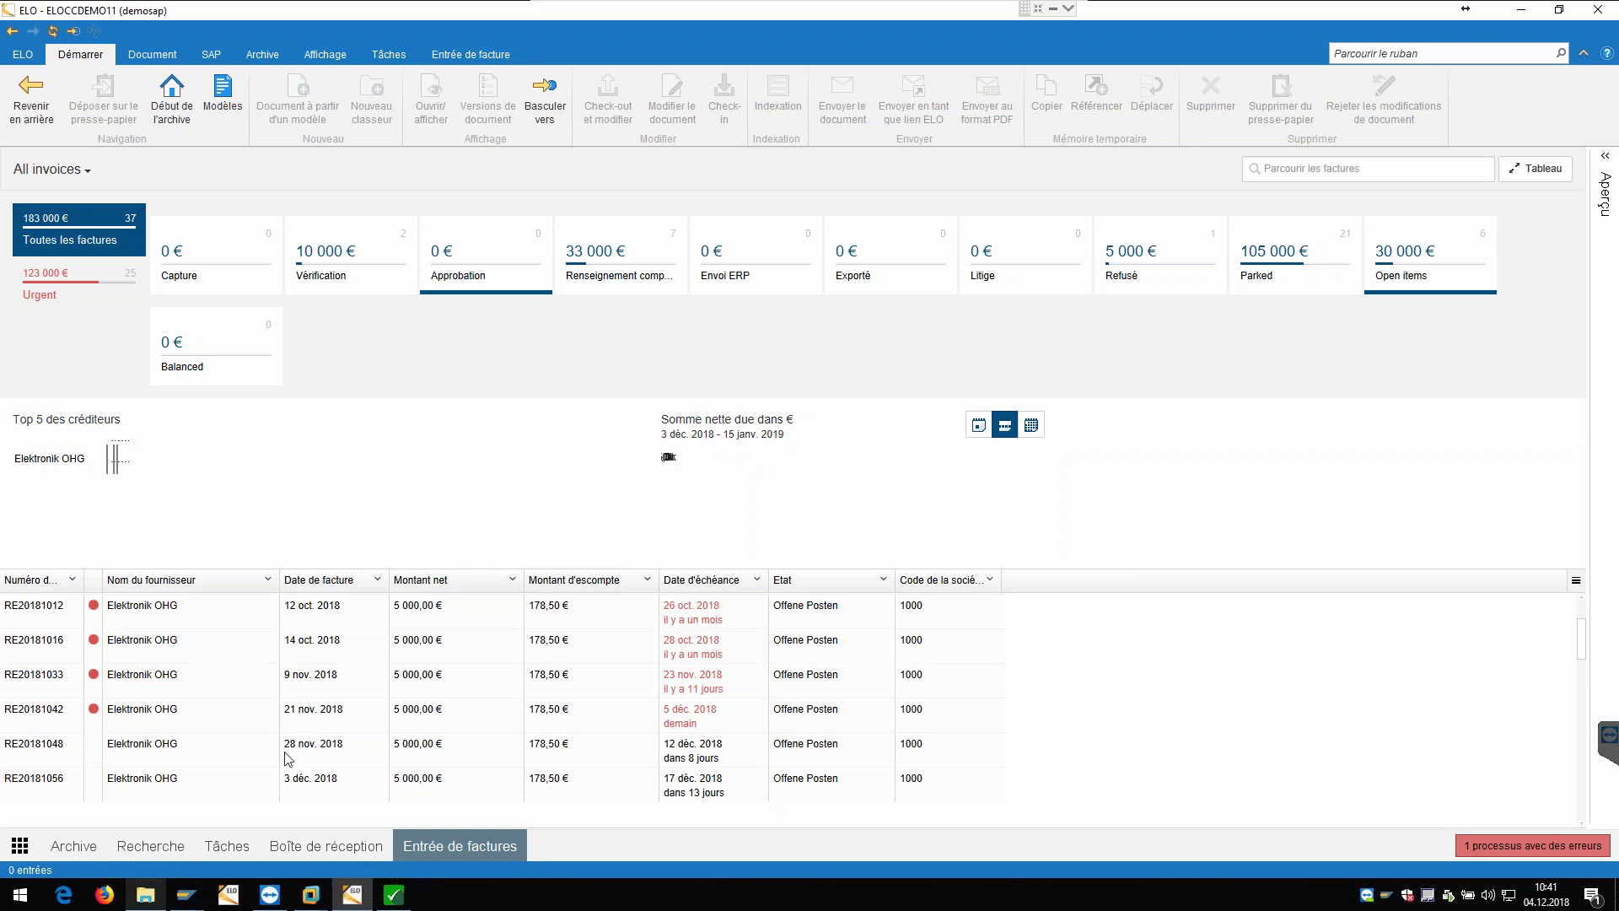
pyautogui.click(217, 748)
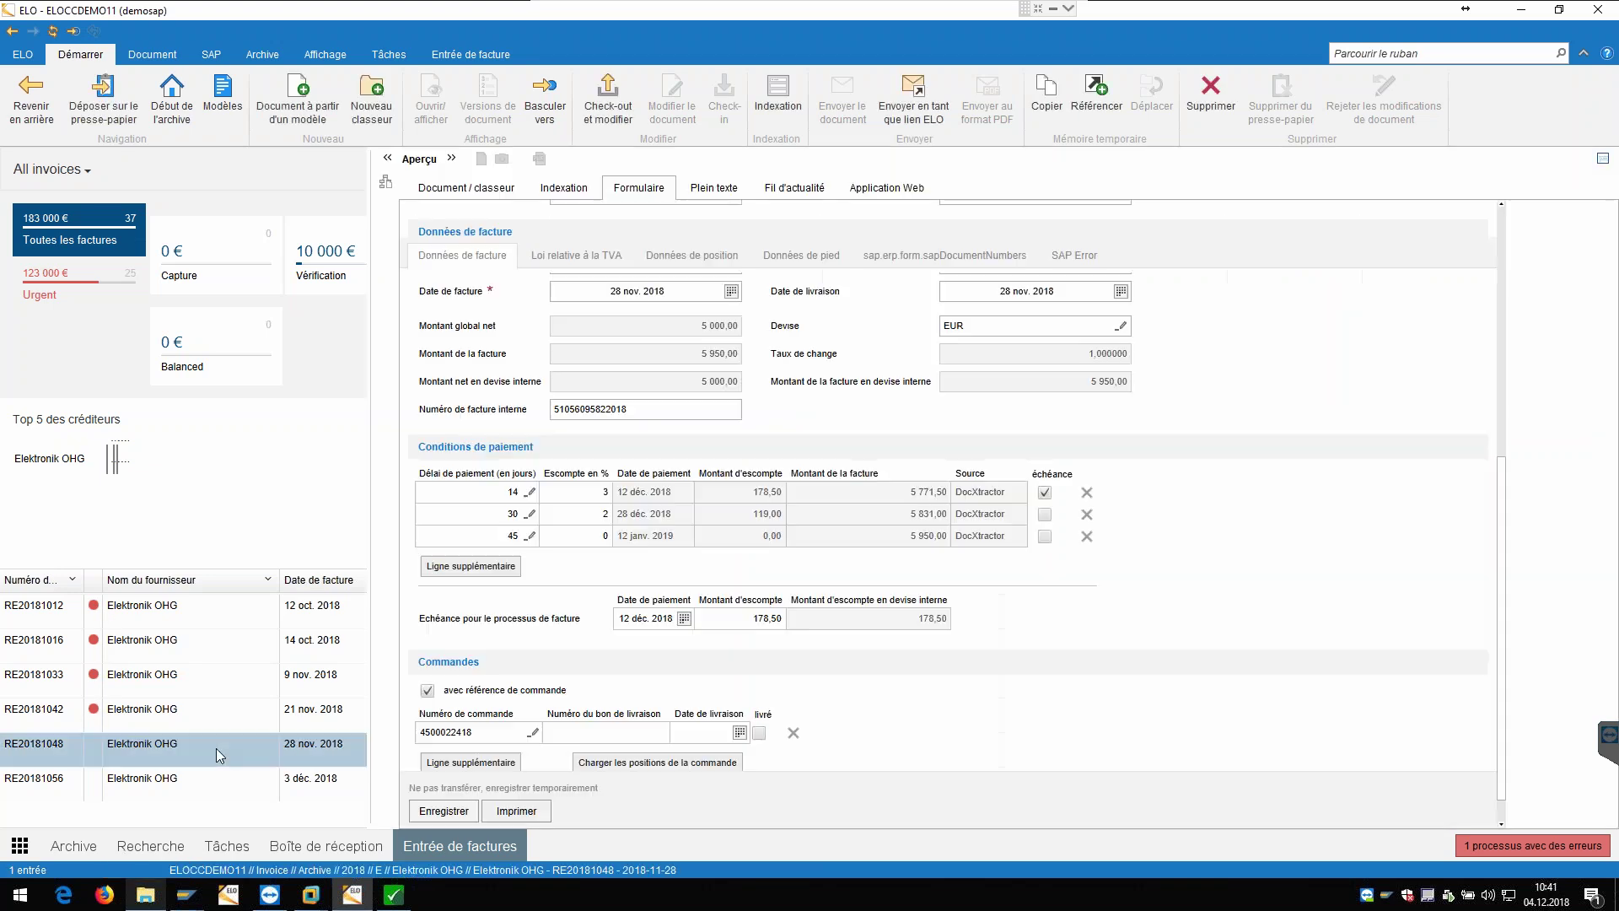
pyautogui.click(494, 188)
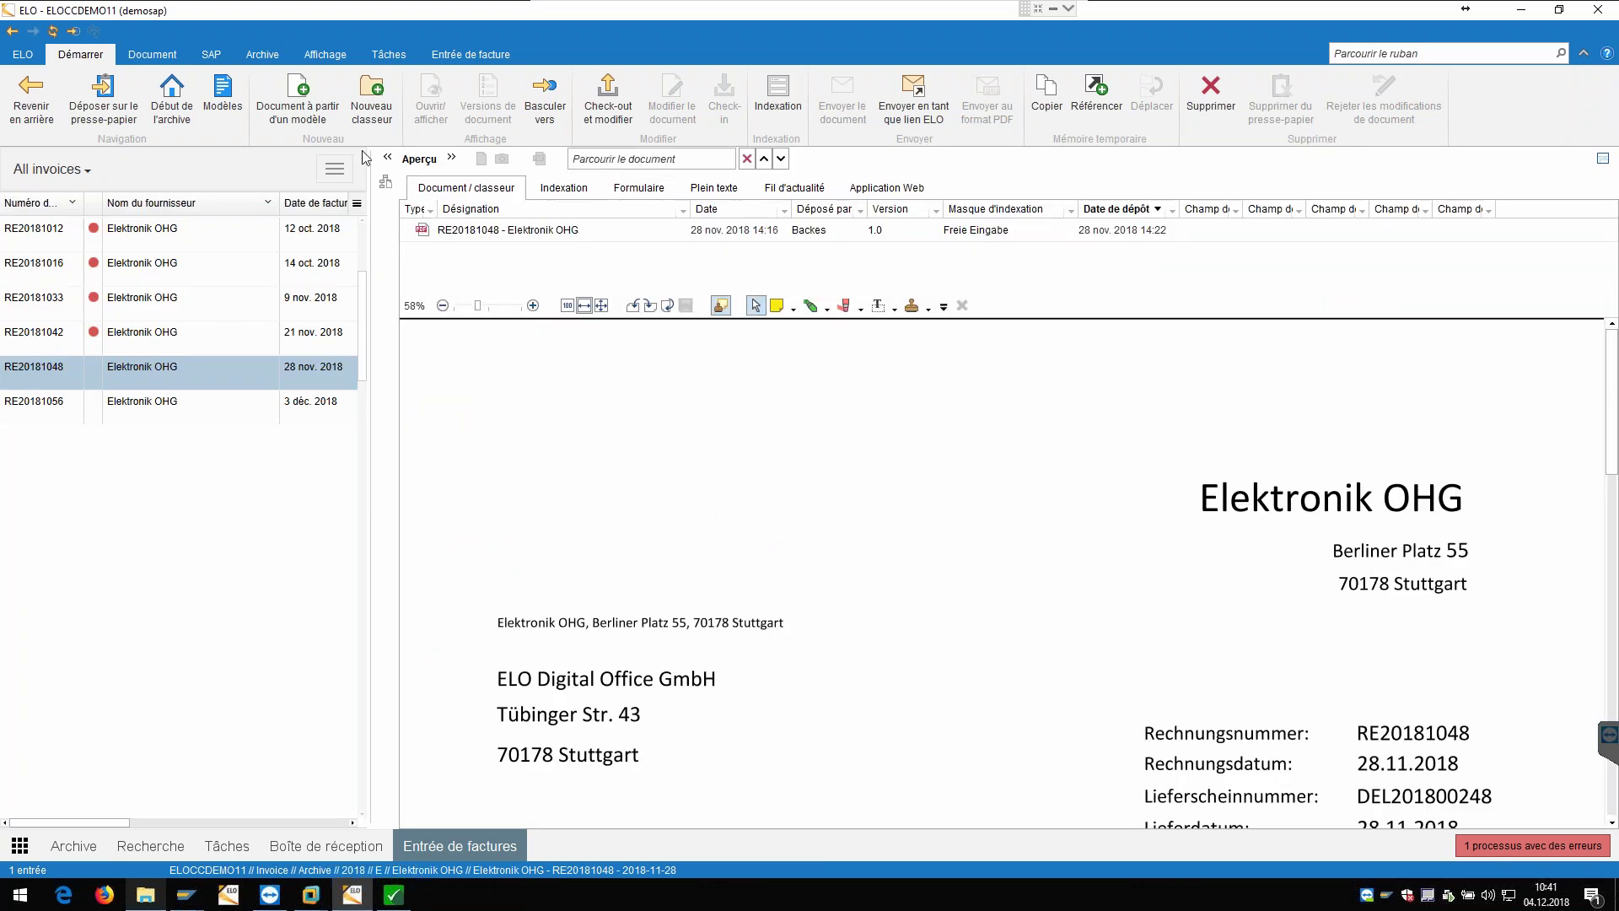
pyautogui.click(451, 158)
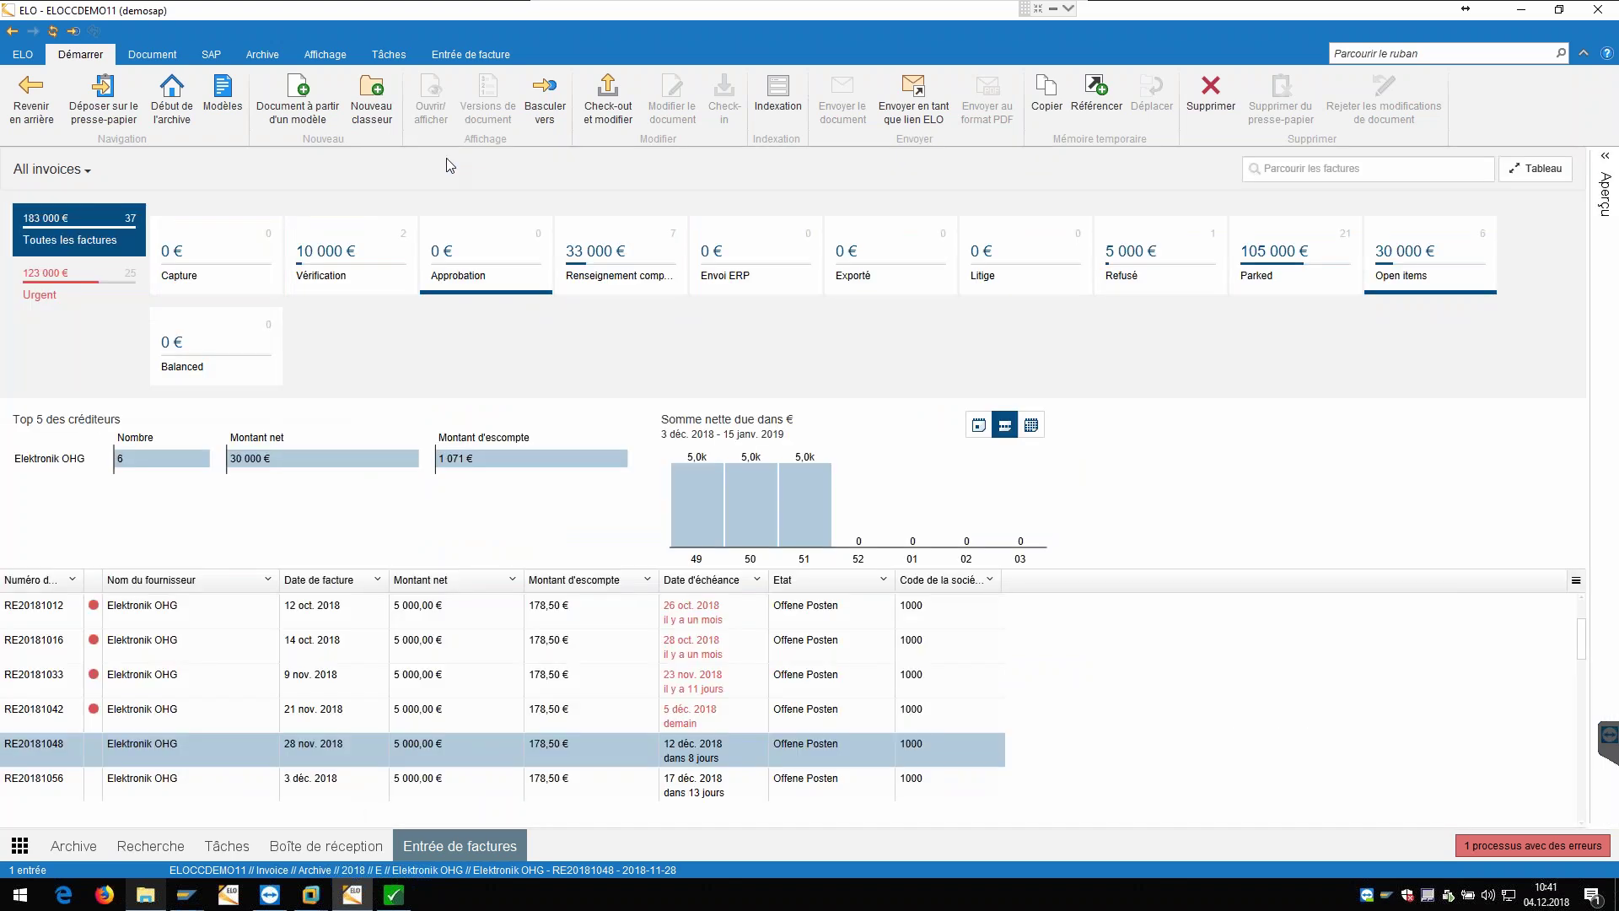